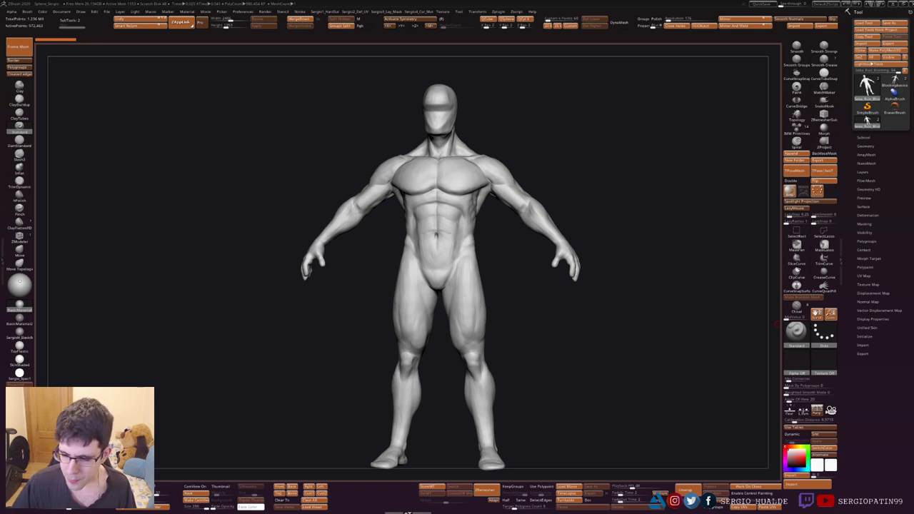
- Orbit and zoom around the bust to check its sides
{"action": "right_click", "coordinate": [591, 134]}
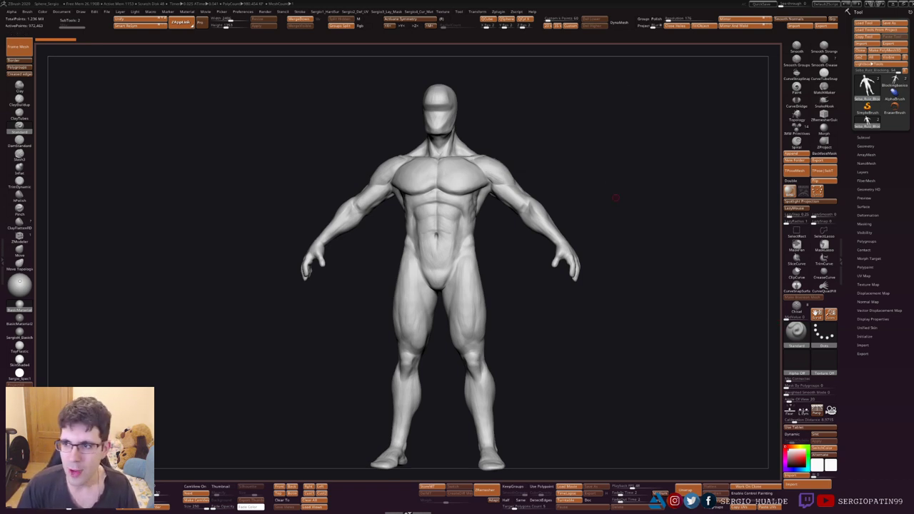
{"action": "mouse_move", "coordinate": [700, 216]}
{"action": "left_mouse_down"}
{"action": "mouse_move", "coordinate": [536, 280]}
{"action": "mouse_move", "coordinate": [476, 266]}
{"action": "left_mouse_up"}
{"action": "right_click_drag", "start_coordinate": [471, 275], "coordinate": [508, 277], "text": "ctrl"}
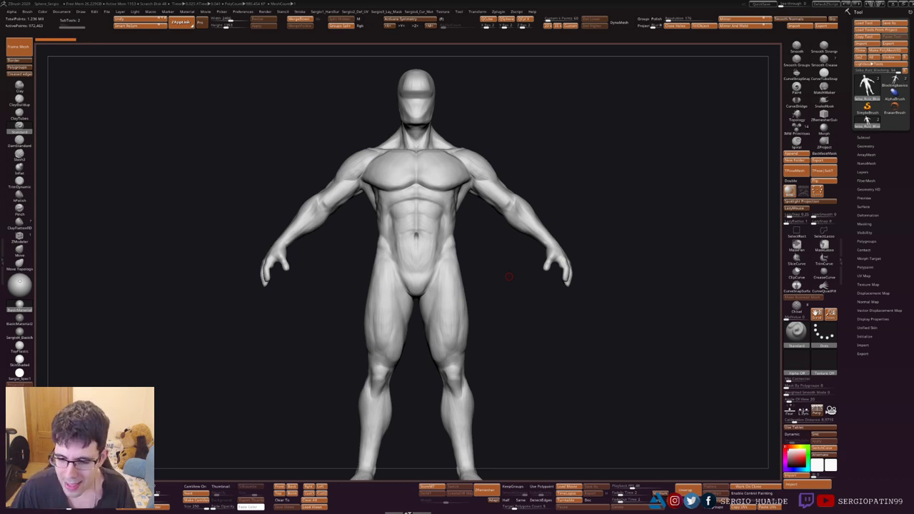
{"action": "left_click_drag", "start_coordinate": [506, 285], "coordinate": [504, 293]}
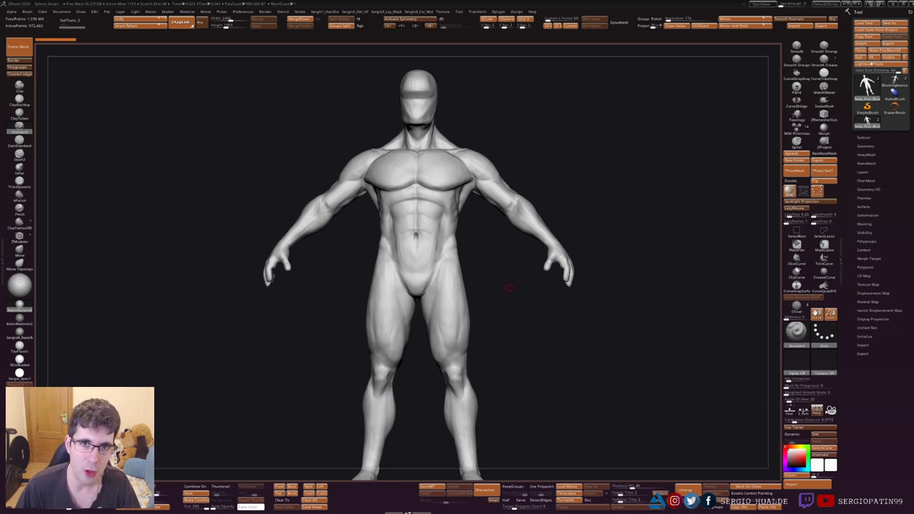
{"action": "left_click_drag", "start_coordinate": [587, 291], "coordinate": [572, 307]}
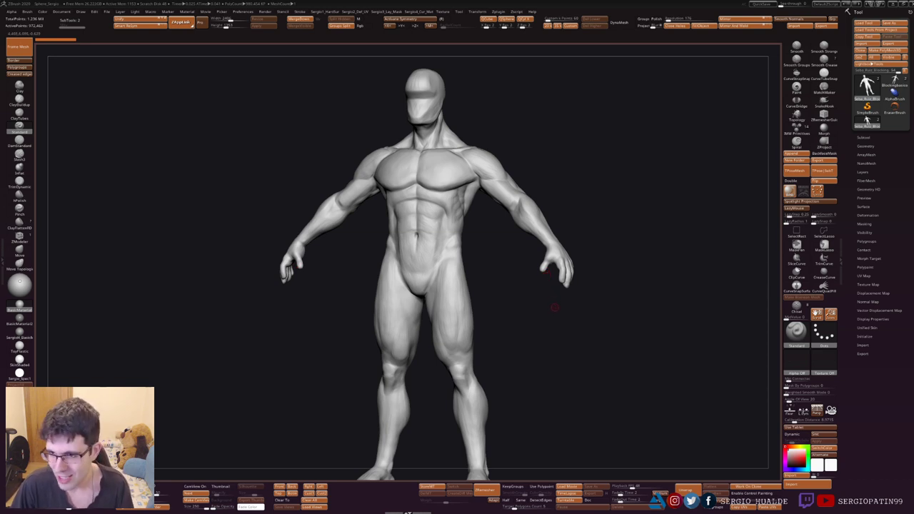
- Check the head subtool, go back to the body subtool and frame the whole figure
{"action": "left_click", "coordinate": [864, 137]}
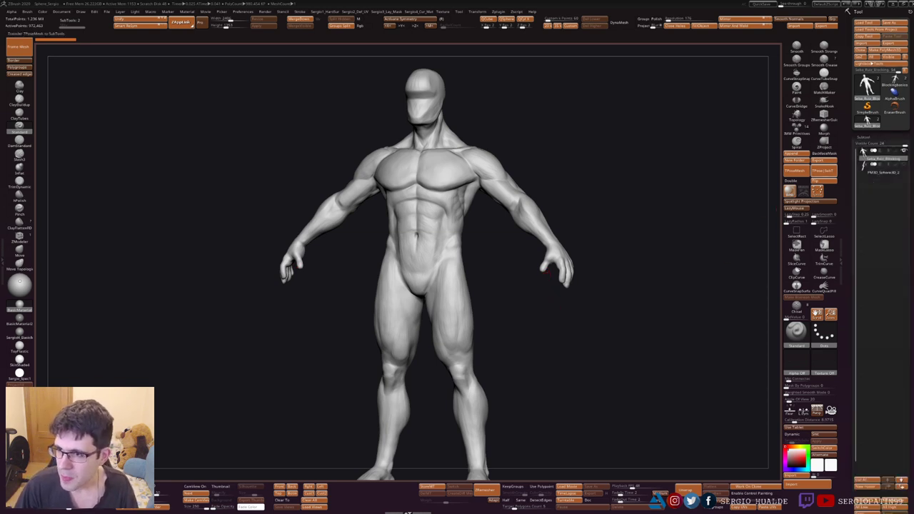
{"action": "left_click", "coordinate": [882, 166]}
{"action": "mouse_move", "coordinate": [797, 330]}
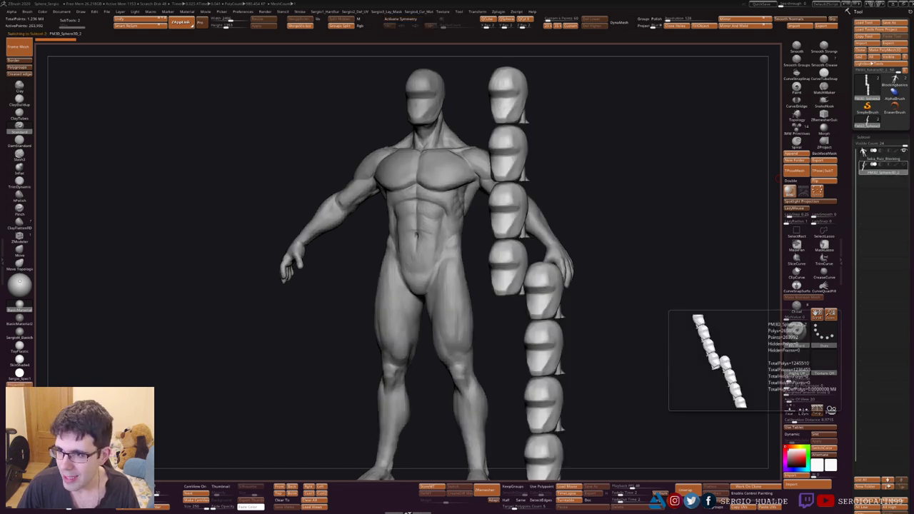
{"action": "left_click", "coordinate": [814, 389]}
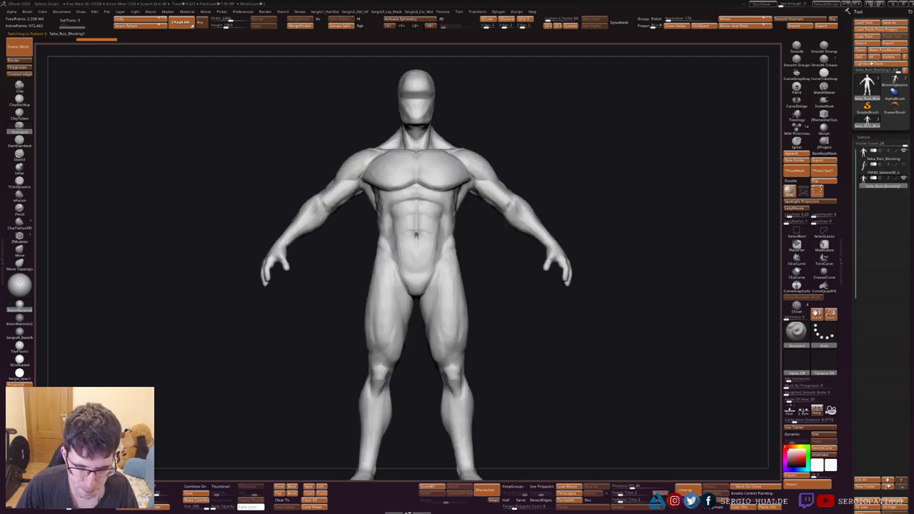
{"action": "key", "text": "f"}
{"action": "scroll", "coordinate": [595, 288], "scroll_direction": "down", "scroll_amount": 1}
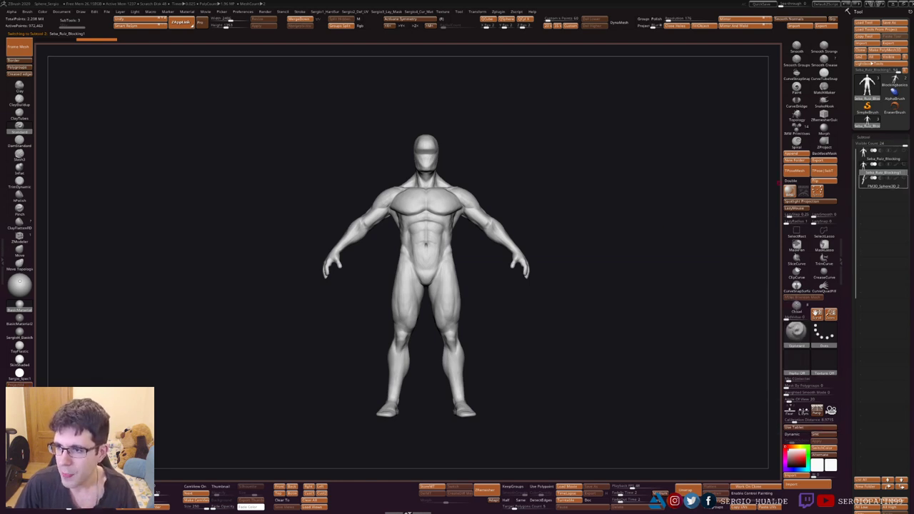
- With the Standard dots-stroke brush (BST), smooth the jaw and flatten face and neck planes
{"action": "left_click_drag", "start_coordinate": [500, 243], "coordinate": [459, 241]}
{"action": "right_click_drag", "start_coordinate": [458, 240], "coordinate": [459, 259], "text": "ctrl"}
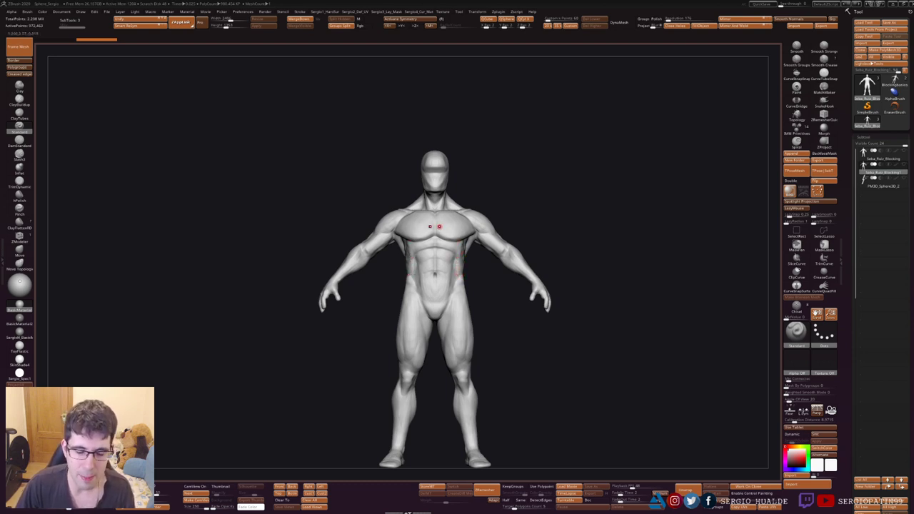
{"action": "right_click_drag", "start_coordinate": [440, 228], "coordinate": [444, 229]}
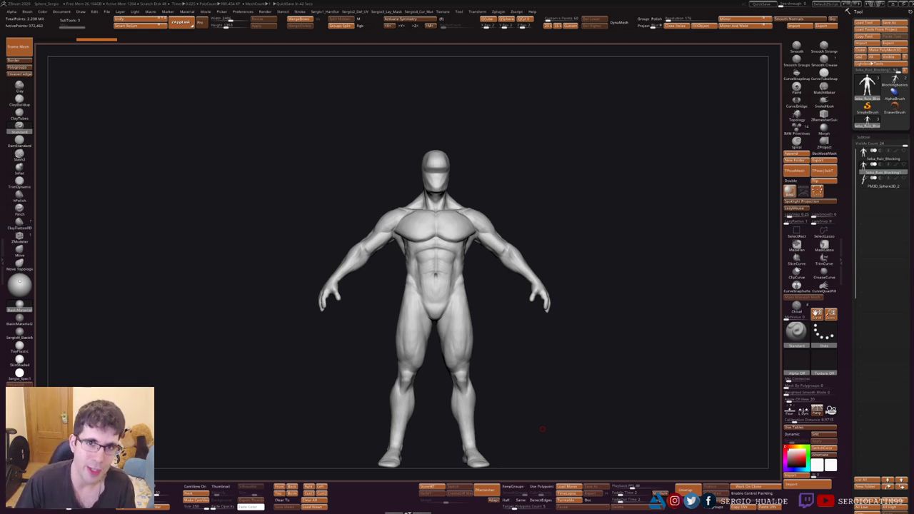
{"action": "left_click_drag", "start_coordinate": [564, 191], "coordinate": [551, 201]}
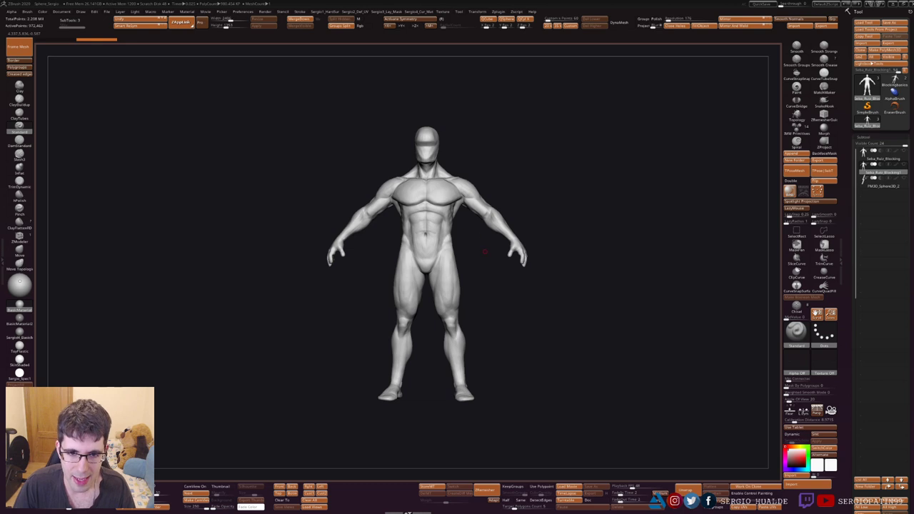
{"action": "mouse_move", "coordinate": [485, 252]}
{"action": "left_mouse_down"}
{"action": "mouse_move", "coordinate": [614, 250]}
{"action": "mouse_move", "coordinate": [462, 211]}
{"action": "mouse_move", "coordinate": [422, 232]}
{"action": "left_mouse_up"}
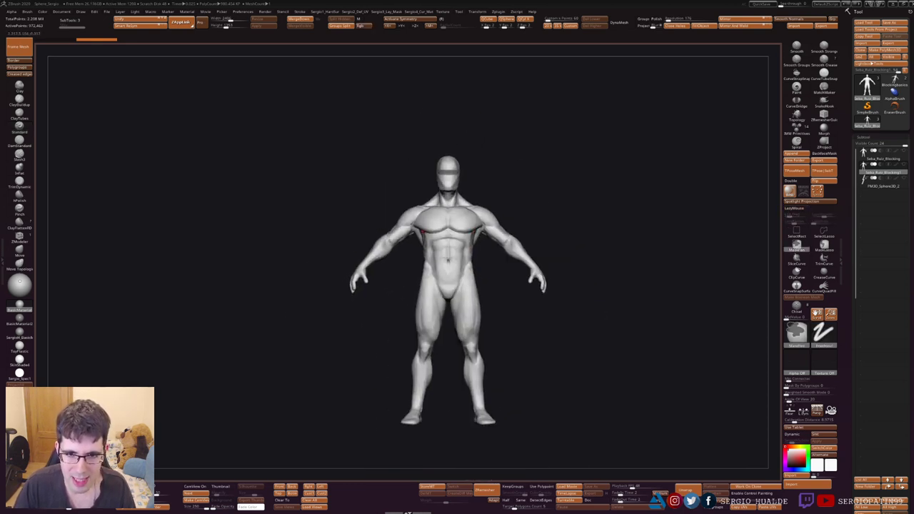
{"action": "key", "text": "b"}
{"action": "key", "text": "s"}
{"action": "key", "text": "t"}
{"action": "mouse_move", "coordinate": [475, 222]}
{"action": "left_mouse_down"}
{"action": "mouse_move", "coordinate": [491, 288]}
{"action": "mouse_move", "coordinate": [510, 225]}
{"action": "mouse_move", "coordinate": [543, 235]}
{"action": "mouse_move", "coordinate": [485, 236]}
{"action": "mouse_move", "coordinate": [486, 300]}
{"action": "mouse_move", "coordinate": [428, 281]}
{"action": "left_mouse_up"}
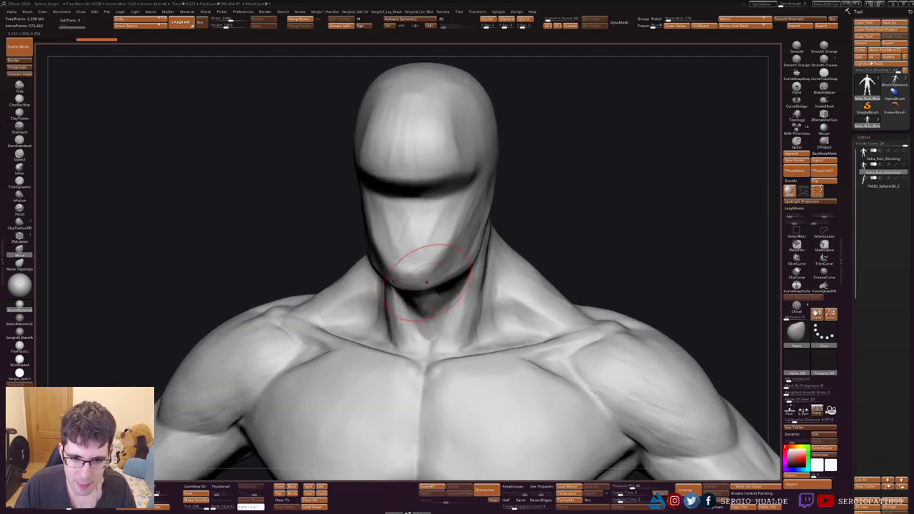
{"action": "left_click_drag", "start_coordinate": [427, 282], "coordinate": [427, 314]}
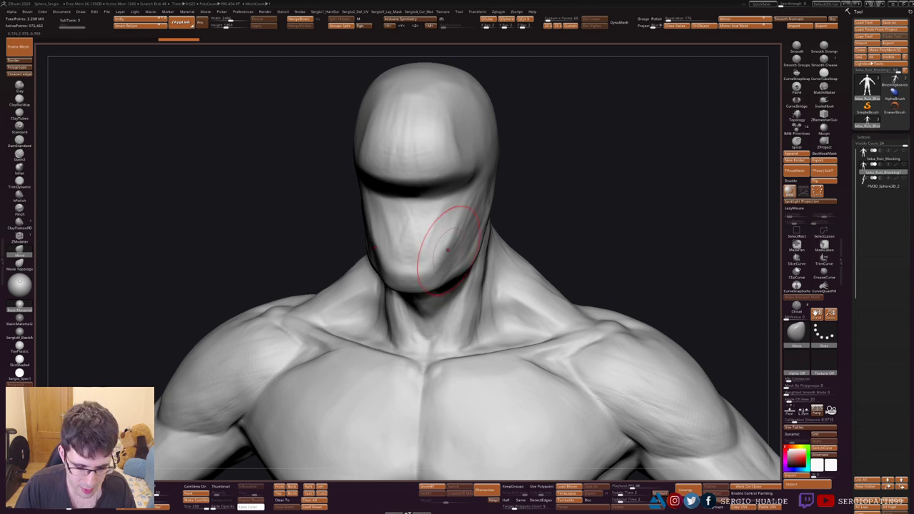
{"action": "mouse_move", "coordinate": [439, 215]}
{"action": "left_mouse_down"}
{"action": "mouse_move", "coordinate": [429, 278]}
{"action": "mouse_move", "coordinate": [436, 271]}
{"action": "left_mouse_up"}
{"action": "left_click_drag", "start_coordinate": [607, 179], "coordinate": [515, 182]}
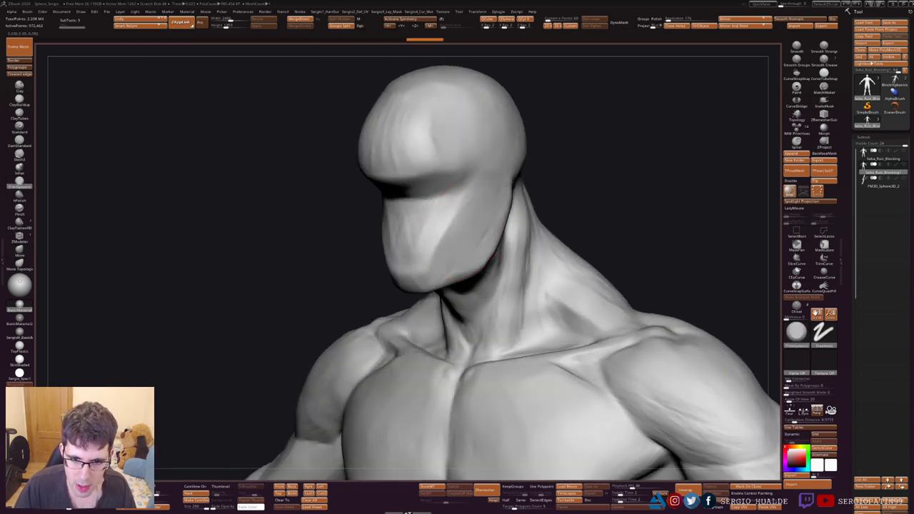
- Review the head from front, side and top, then shrink the brush for the ear edge
{"action": "left_click_drag", "start_coordinate": [314, 214], "coordinate": [372, 222]}
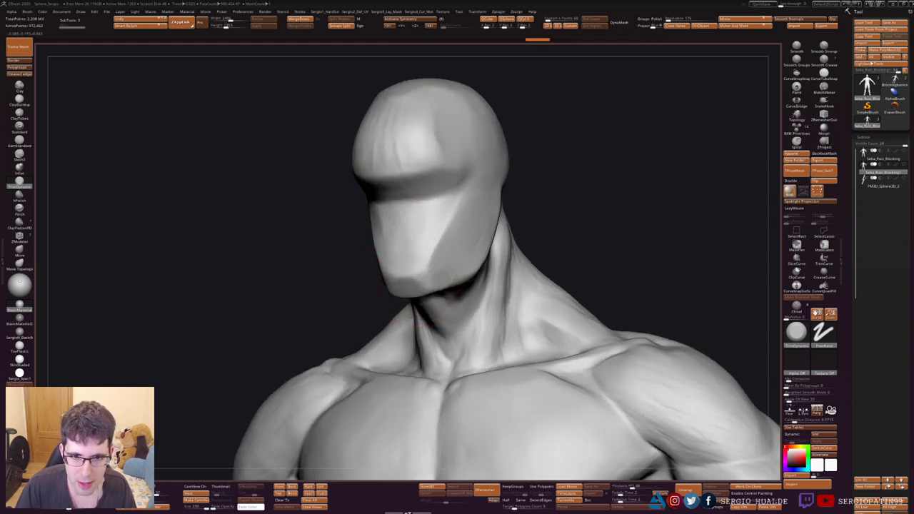
{"action": "right_click_drag", "start_coordinate": [447, 129], "coordinate": [430, 135]}
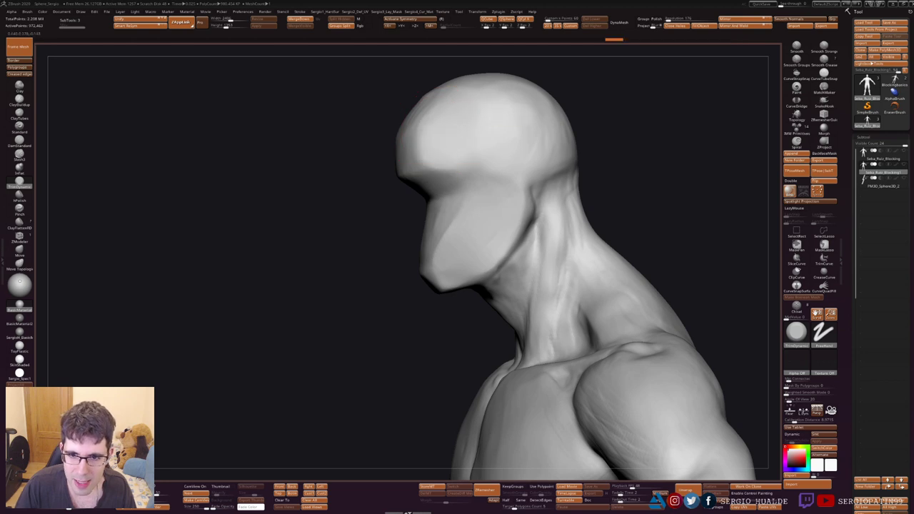
{"action": "right_click_drag", "start_coordinate": [500, 214], "coordinate": [498, 253]}
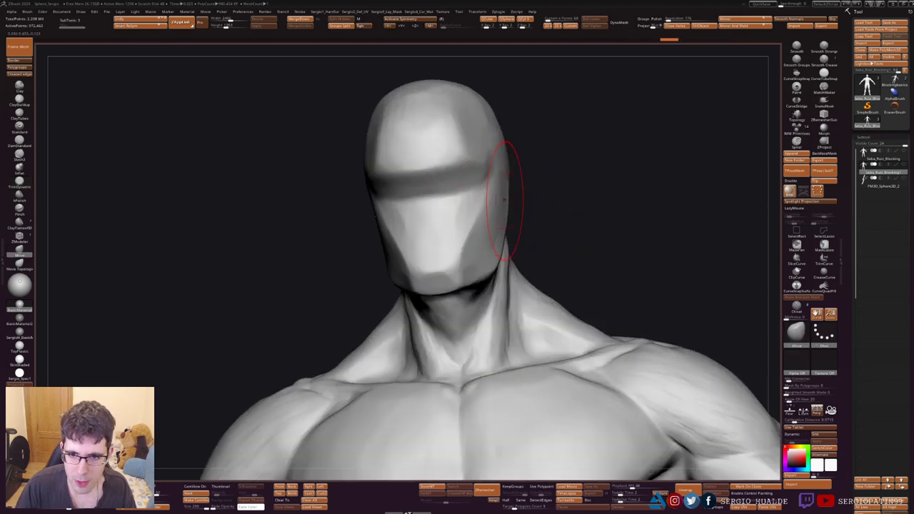
{"action": "mouse_move", "coordinate": [505, 200]}
{"action": "right_mouse_down"}
{"action": "mouse_move", "coordinate": [541, 184]}
{"action": "mouse_move", "coordinate": [521, 193]}
{"action": "right_mouse_up"}
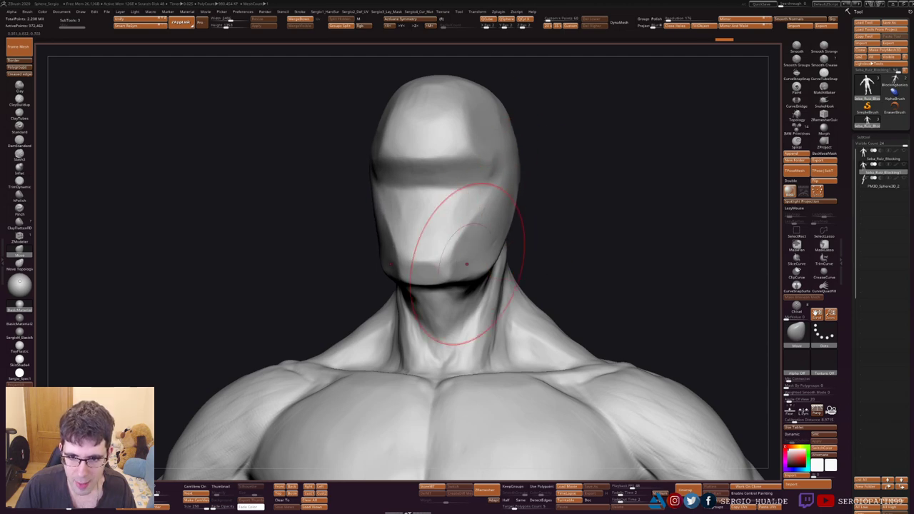
{"action": "mouse_move", "coordinate": [507, 194]}
{"action": "right_mouse_down"}
{"action": "mouse_move", "coordinate": [511, 164]}
{"action": "mouse_move", "coordinate": [498, 170]}
{"action": "right_mouse_up"}
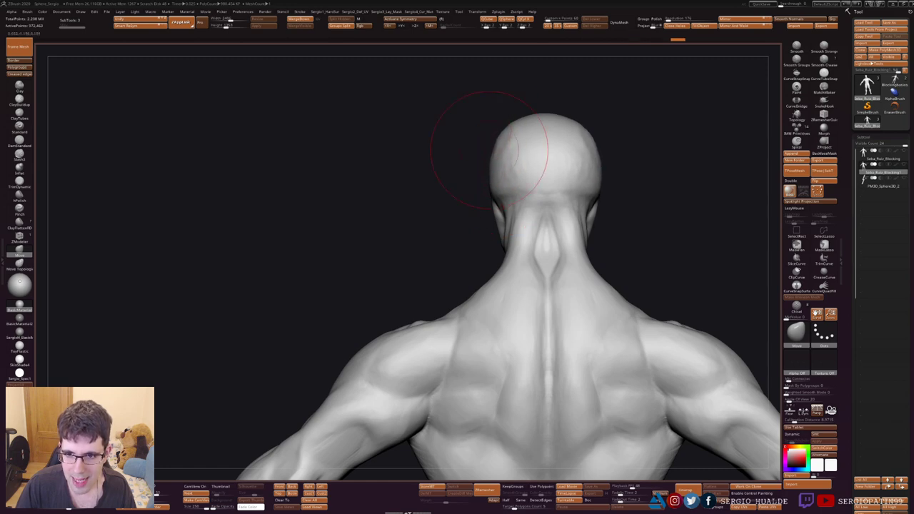
{"action": "mouse_move", "coordinate": [490, 164]}
{"action": "right_mouse_down"}
{"action": "mouse_move", "coordinate": [602, 201]}
{"action": "mouse_move", "coordinate": [483, 218]}
{"action": "right_mouse_up"}
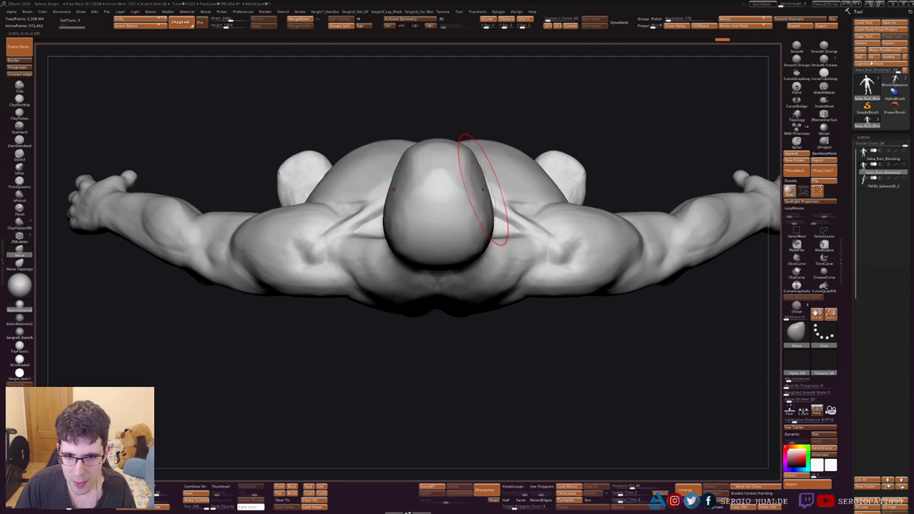
{"action": "right_click_drag", "start_coordinate": [487, 229], "coordinate": [398, 285]}
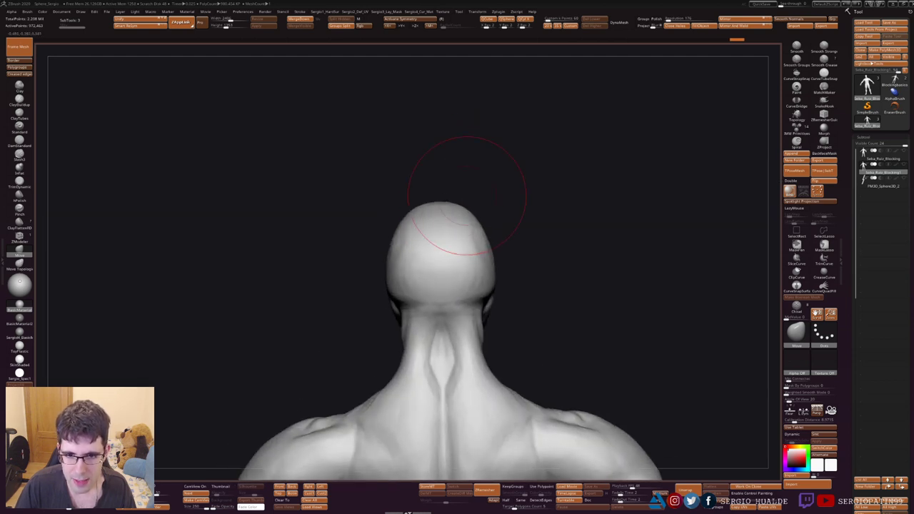
{"action": "key", "text": "s"}
{"action": "left_click_drag", "start_coordinate": [392, 302], "coordinate": [383, 302]}
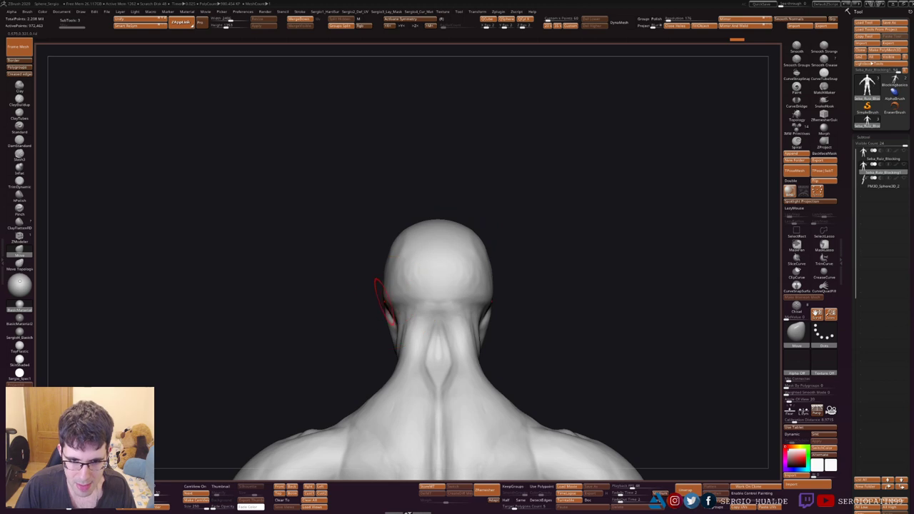
- Mask the head, chin and jaw with an angled sector mask
{"action": "right_click_drag", "start_coordinate": [398, 306], "coordinate": [447, 312], "text": "ctrl"}
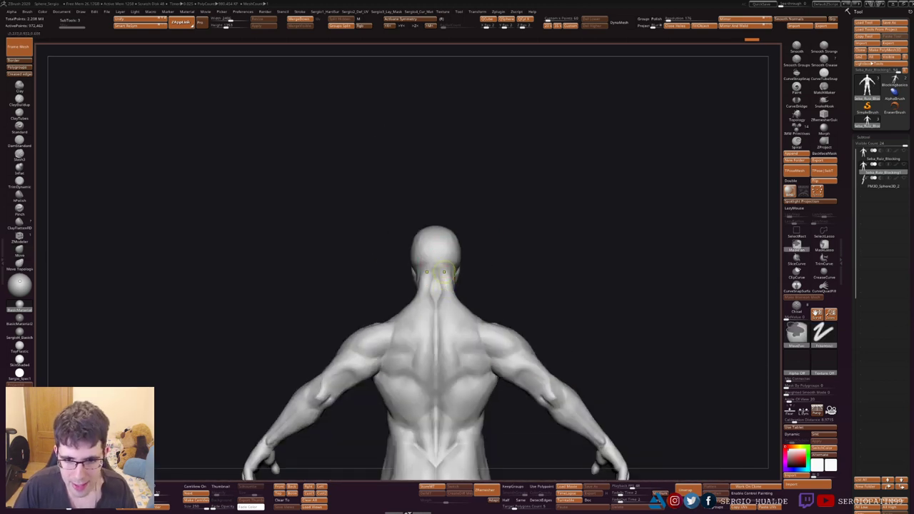
{"action": "mouse_move", "coordinate": [435, 246]}
{"action": "right_mouse_down", "text": "ctrl"}
{"action": "mouse_move", "coordinate": [473, 297]}
{"action": "mouse_move", "coordinate": [643, 278]}
{"action": "right_mouse_up", "text": "ctrl"}
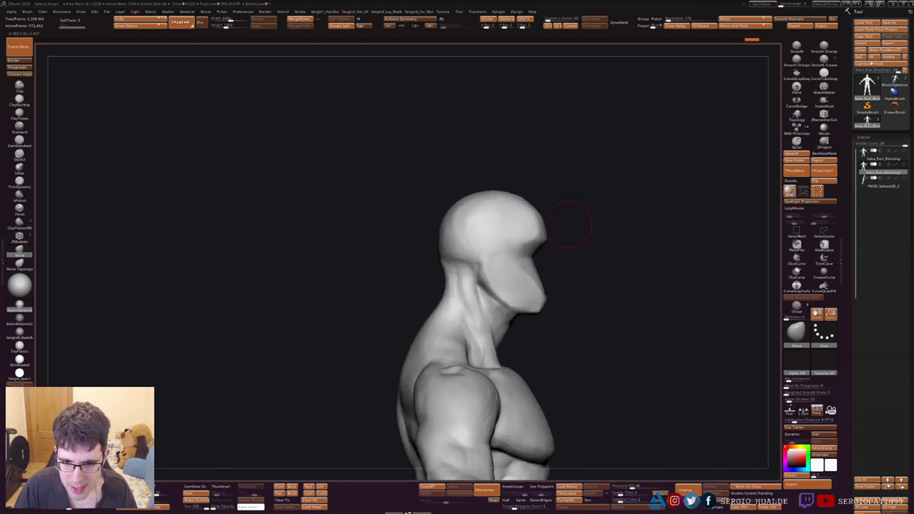
{"action": "left_click_drag", "start_coordinate": [514, 293], "coordinate": [603, 163], "text": "ctrl"}
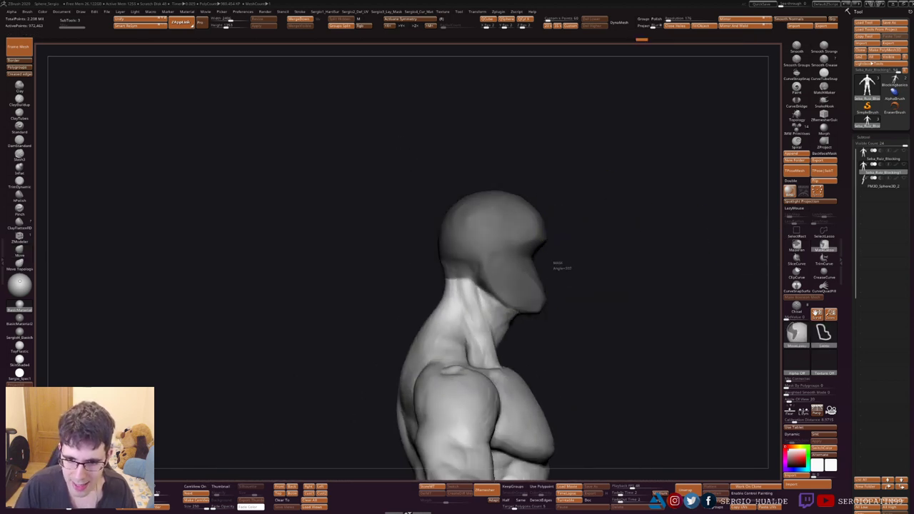
{"action": "left_click_drag", "start_coordinate": [554, 263], "coordinate": [547, 321], "text": "ctrl"}
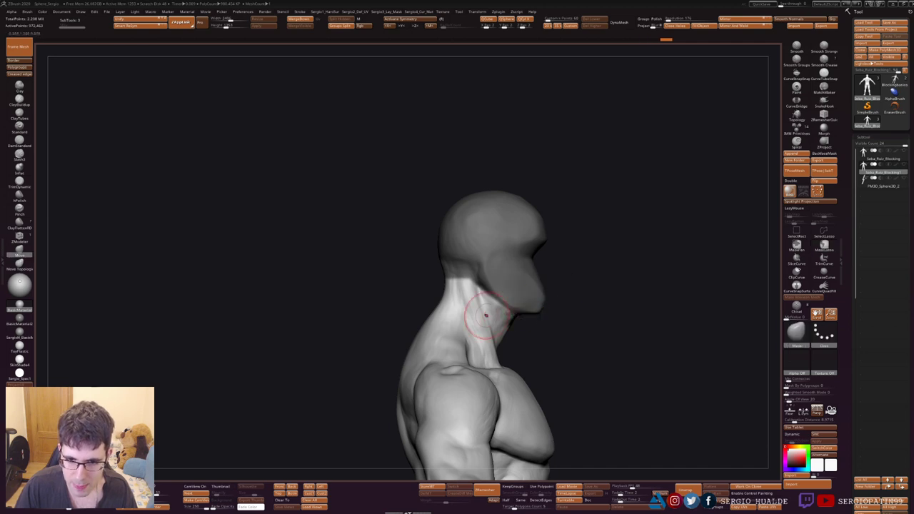
{"action": "mouse_move", "coordinate": [465, 308]}
{"action": "right_mouse_down"}
{"action": "mouse_move", "coordinate": [421, 308]}
{"action": "mouse_move", "coordinate": [490, 309]}
{"action": "mouse_move", "coordinate": [486, 286]}
{"action": "mouse_move", "coordinate": [391, 277]}
{"action": "right_mouse_up"}
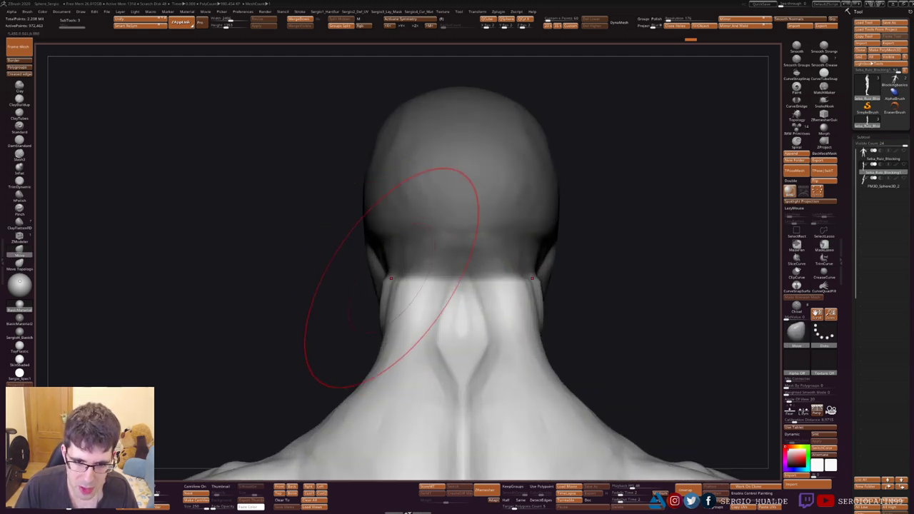
{"action": "mouse_move", "coordinate": [438, 306]}
{"action": "right_mouse_down", "text": "ctrl"}
{"action": "mouse_move", "coordinate": [419, 296]}
{"action": "mouse_move", "coordinate": [442, 347]}
{"action": "right_mouse_up", "text": "ctrl"}
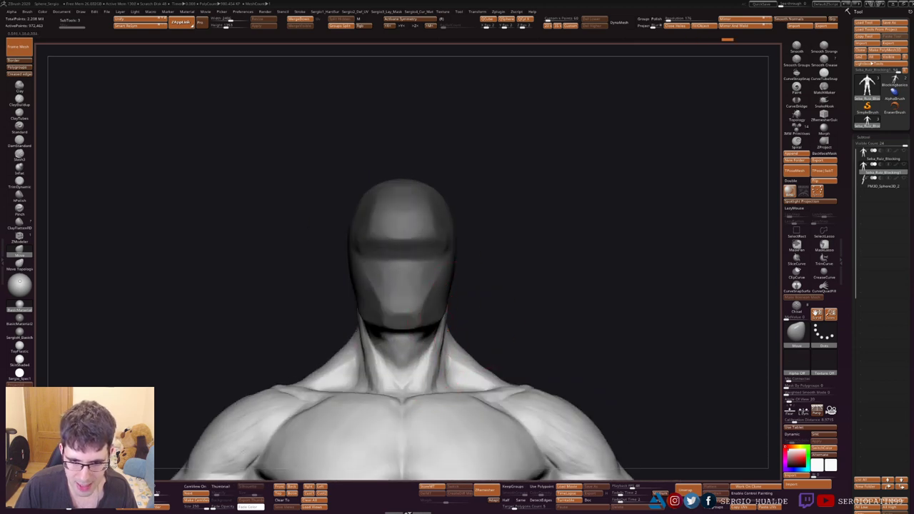
{"action": "mouse_move", "coordinate": [468, 332]}
{"action": "right_mouse_down"}
{"action": "mouse_move", "coordinate": [459, 307]}
{"action": "mouse_move", "coordinate": [446, 309]}
{"action": "right_mouse_up"}
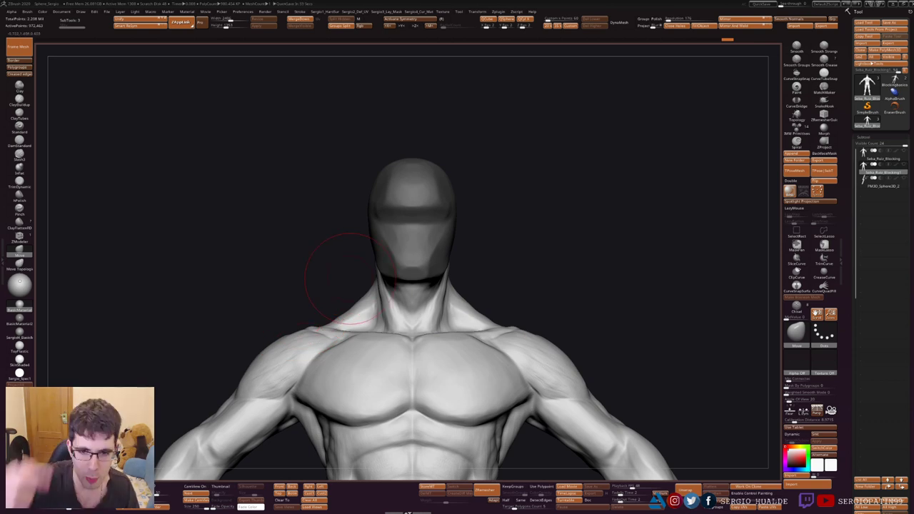
{"action": "mouse_move", "coordinate": [496, 274]}
{"action": "right_mouse_down"}
{"action": "mouse_move", "coordinate": [443, 279]}
{"action": "mouse_move", "coordinate": [526, 259]}
{"action": "mouse_move", "coordinate": [489, 298]}
{"action": "mouse_move", "coordinate": [500, 265]}
{"action": "right_mouse_up"}
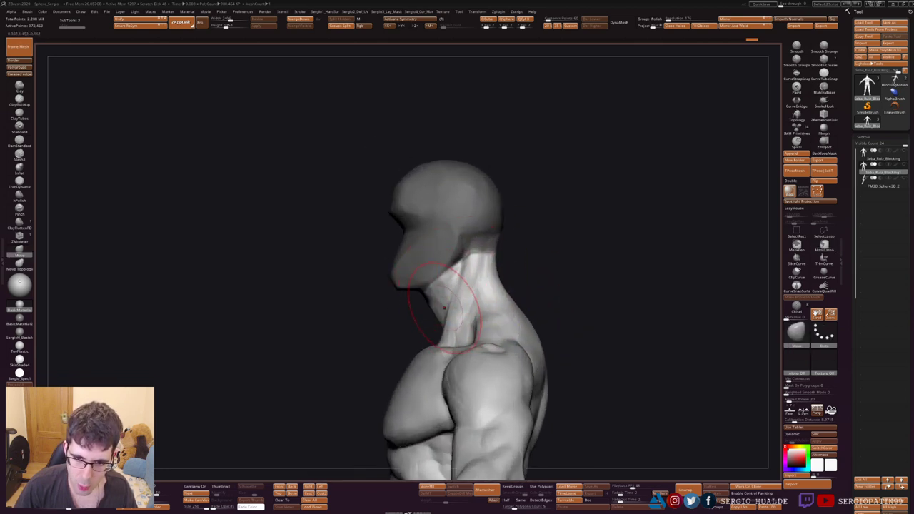
{"action": "right_click_drag", "start_coordinate": [559, 292], "coordinate": [541, 302], "text": "shift"}
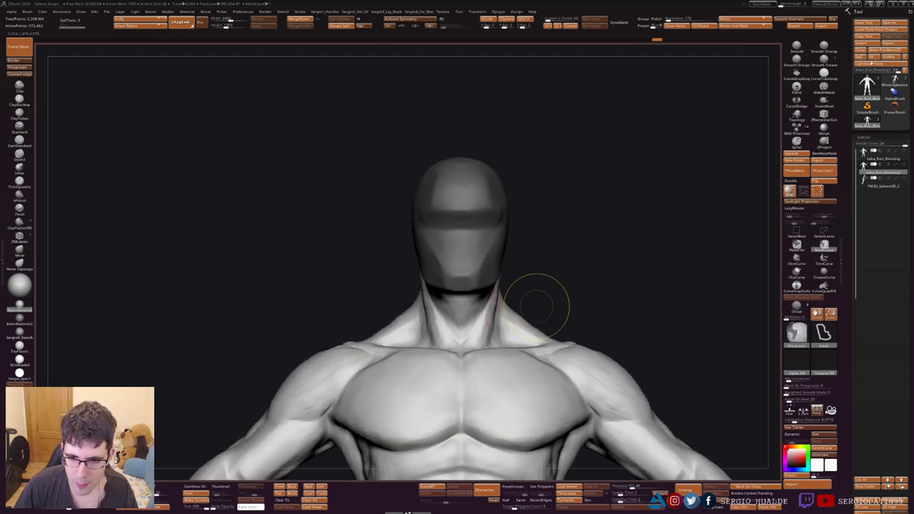
{"action": "mouse_move", "coordinate": [536, 305]}
{"action": "right_mouse_down"}
{"action": "mouse_move", "coordinate": [538, 332]}
{"action": "mouse_move", "coordinate": [490, 326]}
{"action": "mouse_move", "coordinate": [512, 330]}
{"action": "right_mouse_up"}
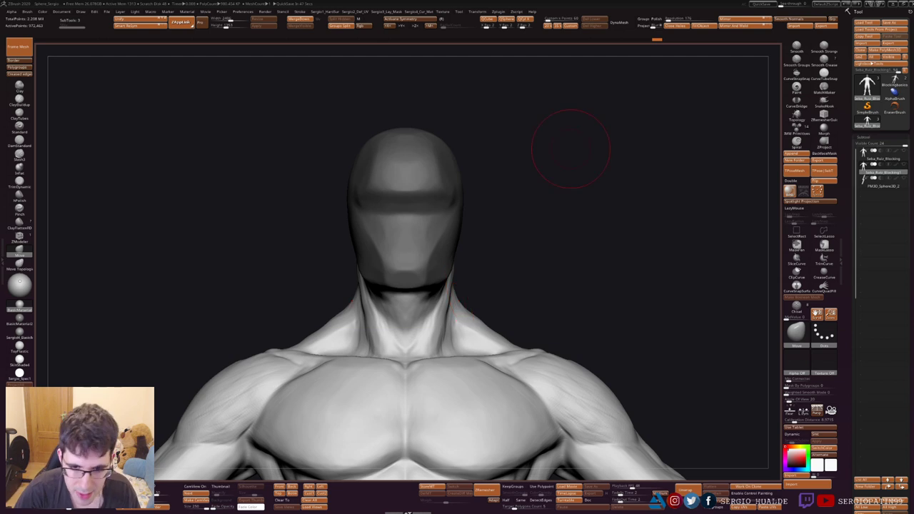
- Sculpt the trapezius down from the neck on both sides
{"action": "mouse_move", "coordinate": [571, 149]}
{"action": "left_mouse_down"}
{"action": "mouse_move", "coordinate": [490, 321]}
{"action": "mouse_move", "coordinate": [500, 302]}
{"action": "left_mouse_up"}
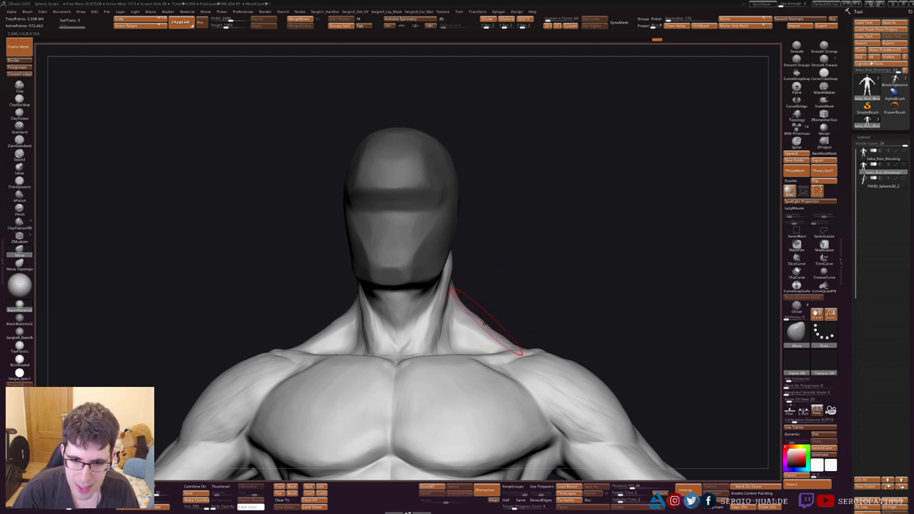
{"action": "left_click_drag", "start_coordinate": [484, 322], "coordinate": [468, 306]}
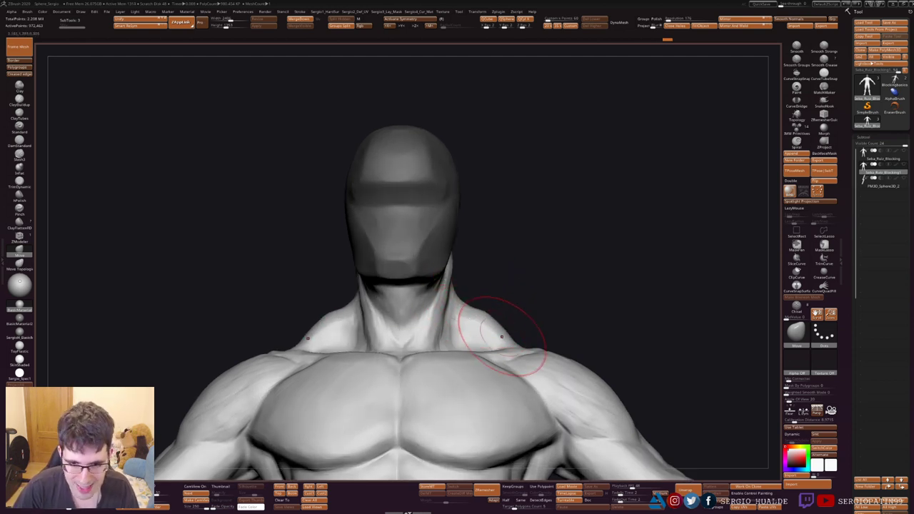
{"action": "left_click_drag", "start_coordinate": [502, 336], "coordinate": [488, 328]}
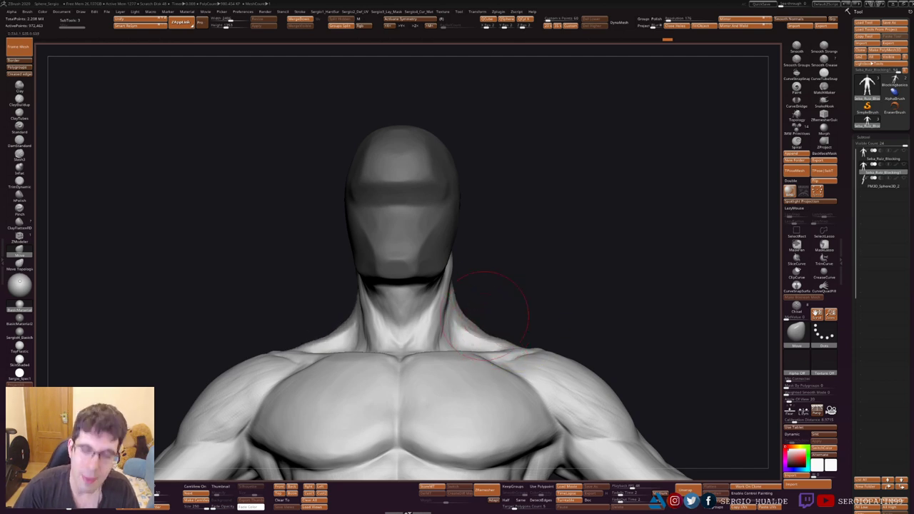
{"action": "scroll", "coordinate": [493, 314], "scroll_direction": "down", "scroll_amount": 2}
{"action": "scroll", "coordinate": [503, 317], "scroll_direction": "down", "scroll_amount": 3}
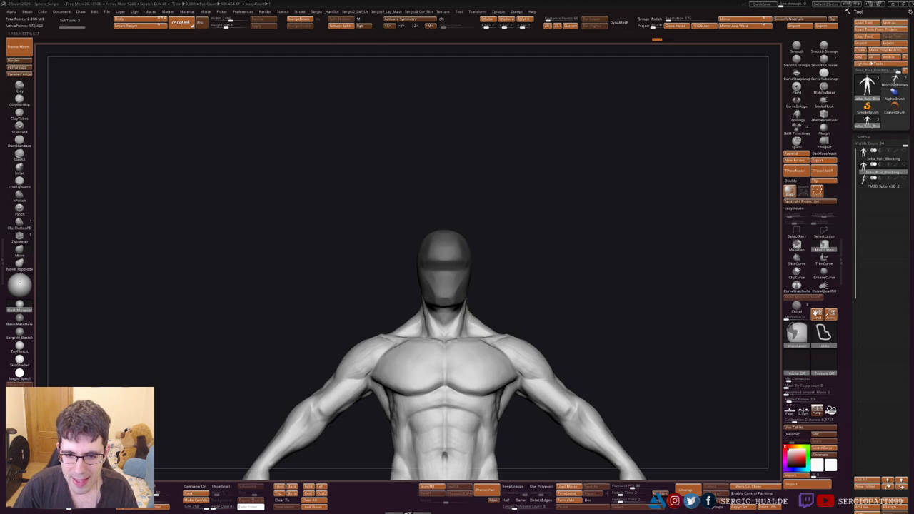
{"action": "scroll", "coordinate": [473, 323], "scroll_direction": "up", "scroll_amount": 3}
- Try the Move brush, then sculpt the side of the neck with the Standard brush
{"action": "key", "text": "b"}
{"action": "key", "text": "m"}
{"action": "key", "text": "v"}
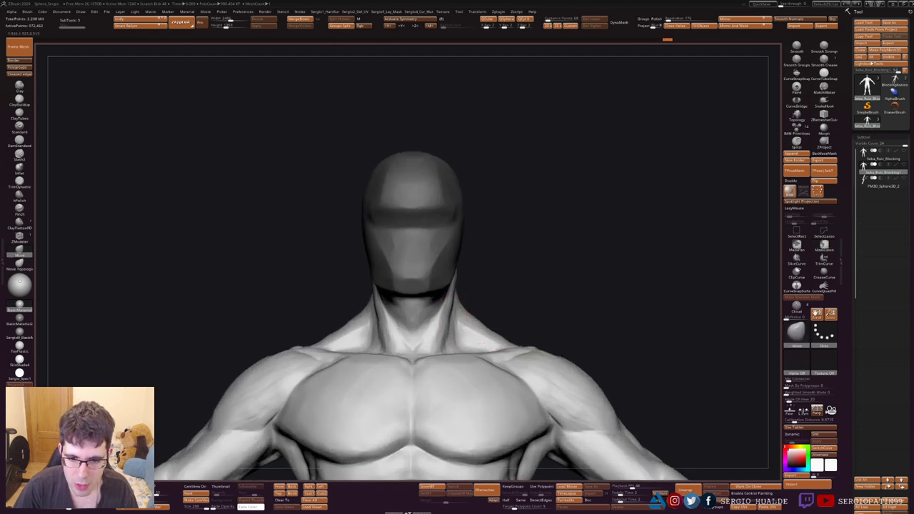
{"action": "right_click_drag", "start_coordinate": [447, 299], "coordinate": [510, 305]}
{"action": "key", "text": "b"}
{"action": "key", "text": "s"}
{"action": "key", "text": "t"}
{"action": "right_click_drag", "start_coordinate": [550, 270], "coordinate": [494, 320]}
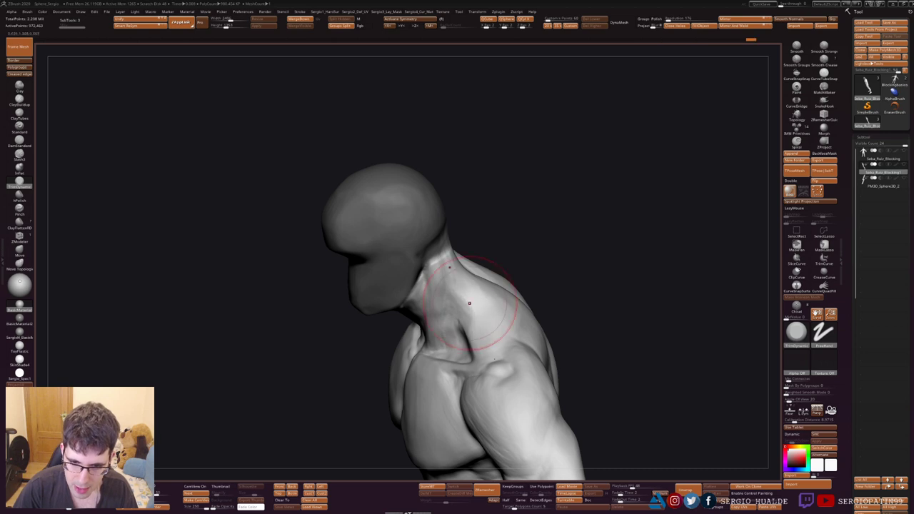
{"action": "right_click_drag", "start_coordinate": [469, 303], "coordinate": [486, 345]}
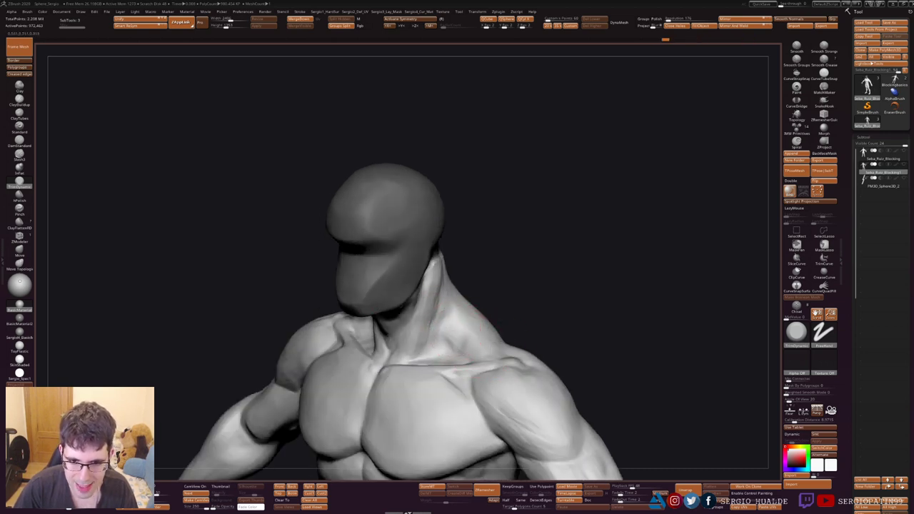
{"action": "right_click_drag", "start_coordinate": [437, 314], "coordinate": [436, 271]}
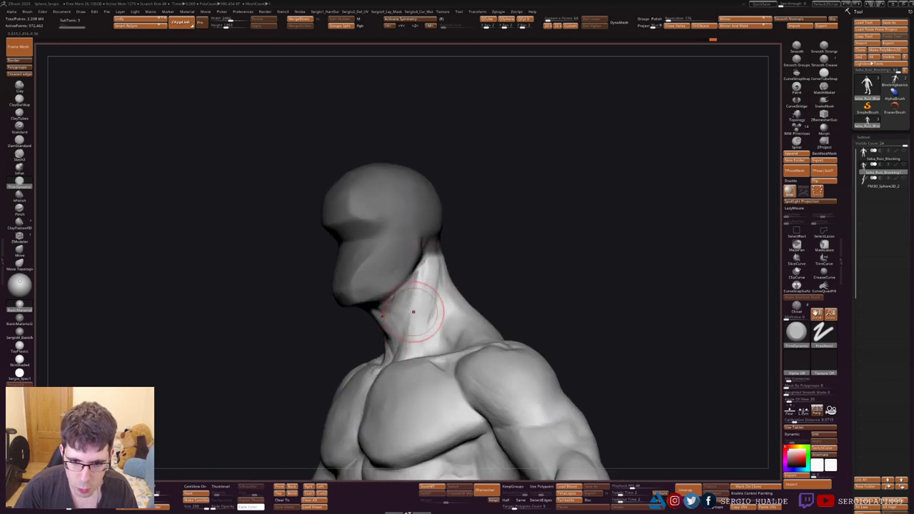
- Select the Move brush (BMV) and work the rear neck from three-quarter and straight back views
{"action": "mouse_move", "coordinate": [419, 306]}
{"action": "right_mouse_down"}
{"action": "mouse_move", "coordinate": [487, 311]}
{"action": "mouse_move", "coordinate": [470, 271]}
{"action": "mouse_move", "coordinate": [461, 275]}
{"action": "right_mouse_up"}
{"action": "key", "text": "b"}
{"action": "key", "text": "m"}
{"action": "key", "text": "v"}
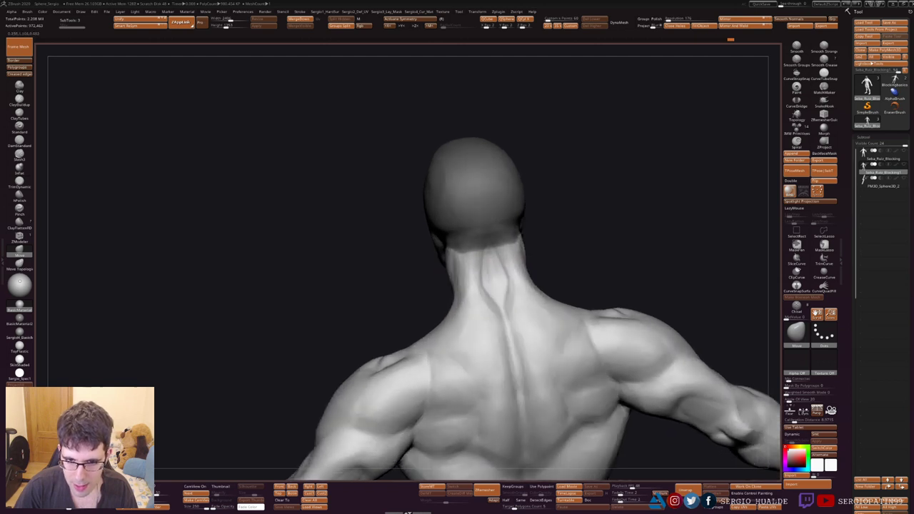
{"action": "mouse_move", "coordinate": [461, 277]}
{"action": "right_mouse_down"}
{"action": "mouse_move", "coordinate": [461, 248]}
{"action": "mouse_move", "coordinate": [467, 265]}
{"action": "mouse_move", "coordinate": [443, 279]}
{"action": "mouse_move", "coordinate": [511, 300]}
{"action": "mouse_move", "coordinate": [489, 294]}
{"action": "mouse_move", "coordinate": [506, 276]}
{"action": "right_mouse_up"}
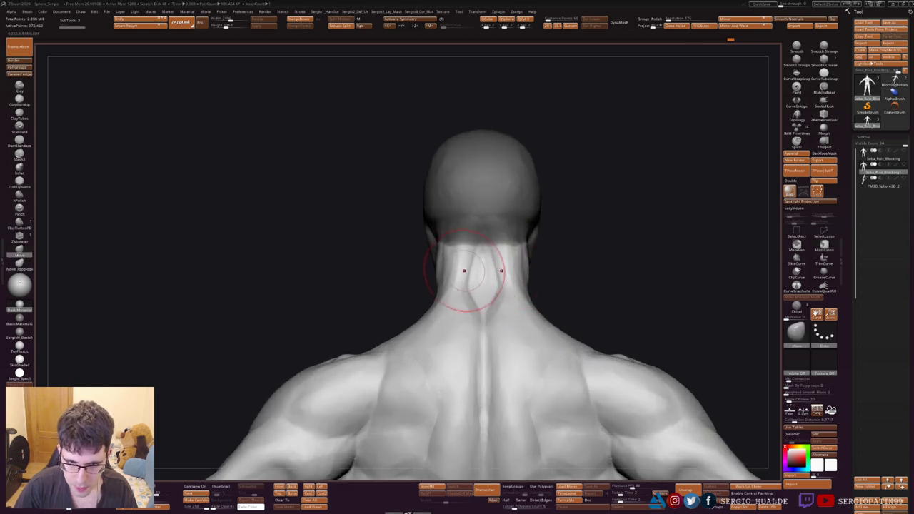
{"action": "right_click_drag", "start_coordinate": [433, 265], "coordinate": [435, 245]}
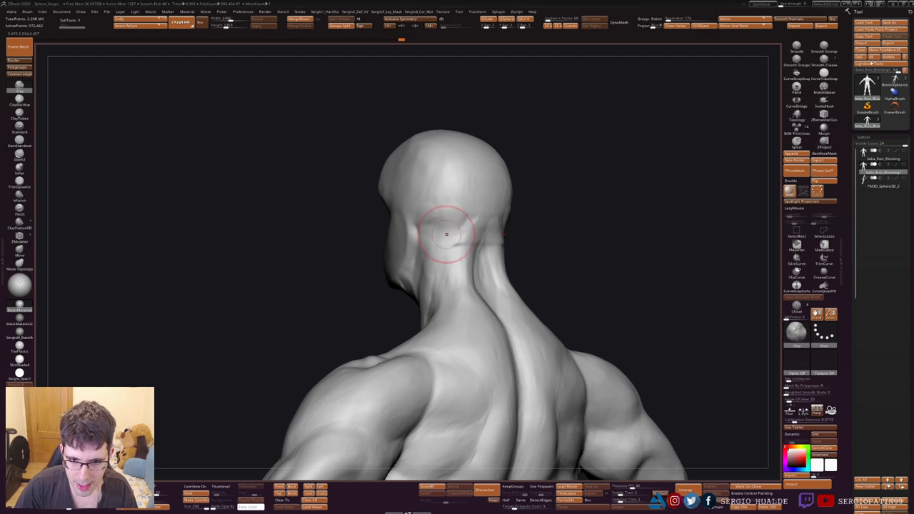
{"action": "mouse_move", "coordinate": [442, 309]}
{"action": "right_mouse_down", "text": "shift"}
{"action": "mouse_move", "coordinate": [446, 273]}
{"action": "mouse_move", "coordinate": [514, 243]}
{"action": "right_mouse_up", "text": "shift"}
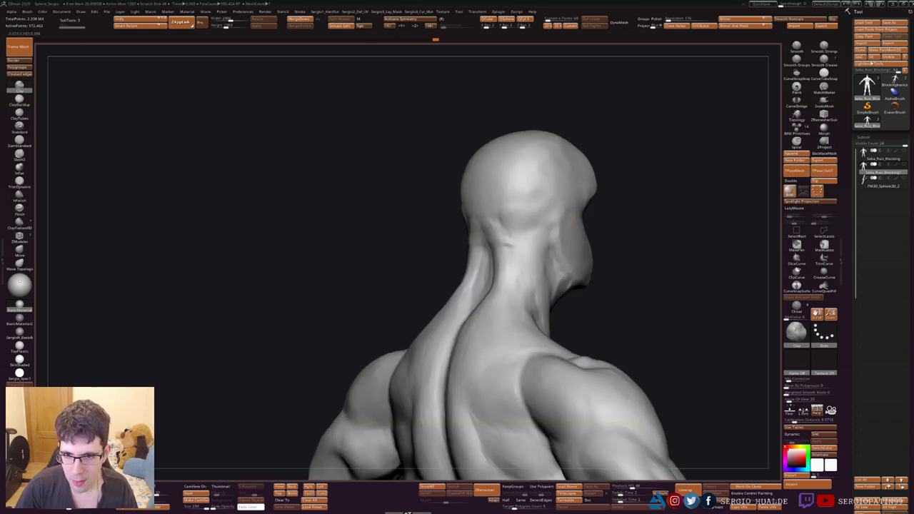
{"action": "mouse_move", "coordinate": [525, 186]}
{"action": "right_mouse_down", "text": "shift"}
{"action": "mouse_move", "coordinate": [557, 305]}
{"action": "mouse_move", "coordinate": [540, 231]}
{"action": "mouse_move", "coordinate": [475, 236]}
{"action": "mouse_move", "coordinate": [473, 284]}
{"action": "mouse_move", "coordinate": [457, 318]}
{"action": "mouse_move", "coordinate": [477, 287]}
{"action": "mouse_move", "coordinate": [419, 307]}
{"action": "right_mouse_up", "text": "shift"}
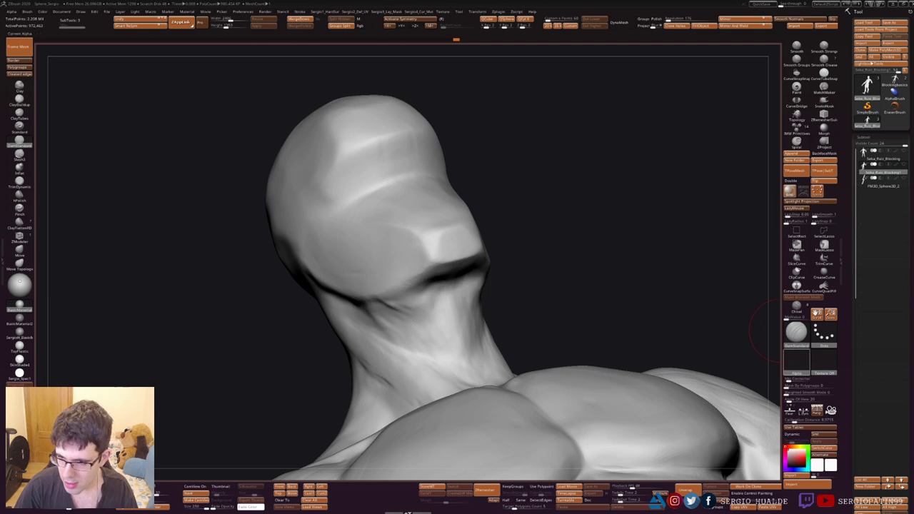
- Set the brush alpha to BrushAlpha
{"action": "left_click", "coordinate": [797, 333]}
{"action": "left_click", "coordinate": [595, 372]}
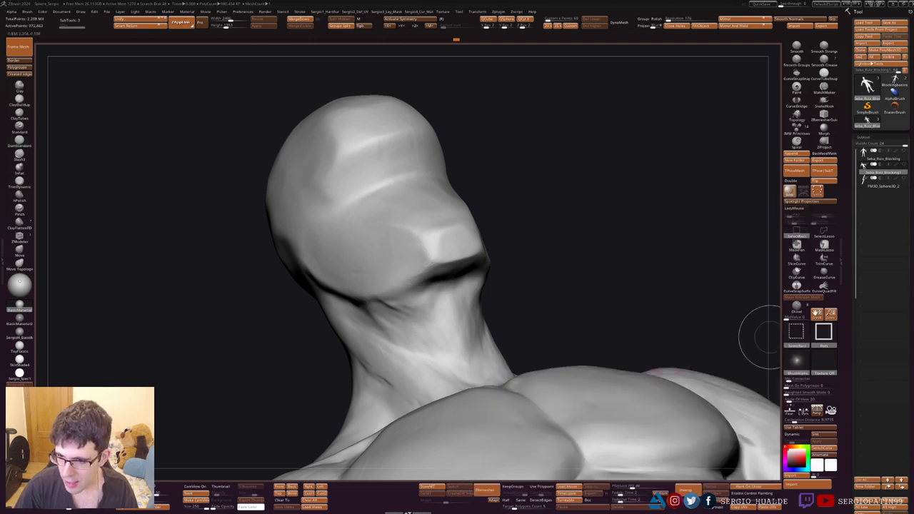
{"action": "left_click", "coordinate": [796, 332]}
{"action": "left_click", "coordinate": [486, 370]}
{"action": "right_click_drag", "start_coordinate": [486, 370], "coordinate": [449, 279]}
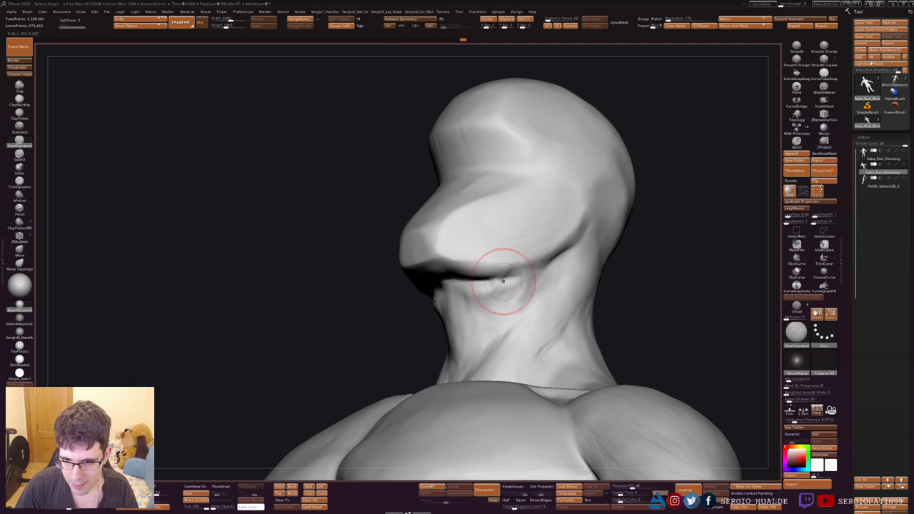
- Deepen and reshape the crease under the lower face and add strokes on the upper neck
{"action": "mouse_move", "coordinate": [553, 257]}
{"action": "left_mouse_down"}
{"action": "mouse_move", "coordinate": [468, 275]}
{"action": "mouse_move", "coordinate": [525, 270]}
{"action": "left_mouse_up"}
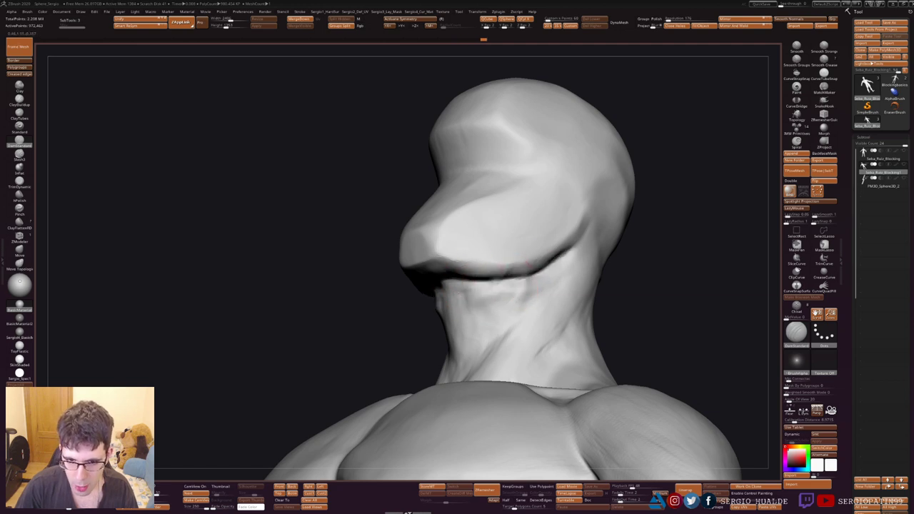
{"action": "mouse_move", "coordinate": [538, 296]}
{"action": "right_mouse_down"}
{"action": "mouse_move", "coordinate": [460, 300]}
{"action": "mouse_move", "coordinate": [475, 300]}
{"action": "mouse_move", "coordinate": [483, 286]}
{"action": "right_mouse_up"}
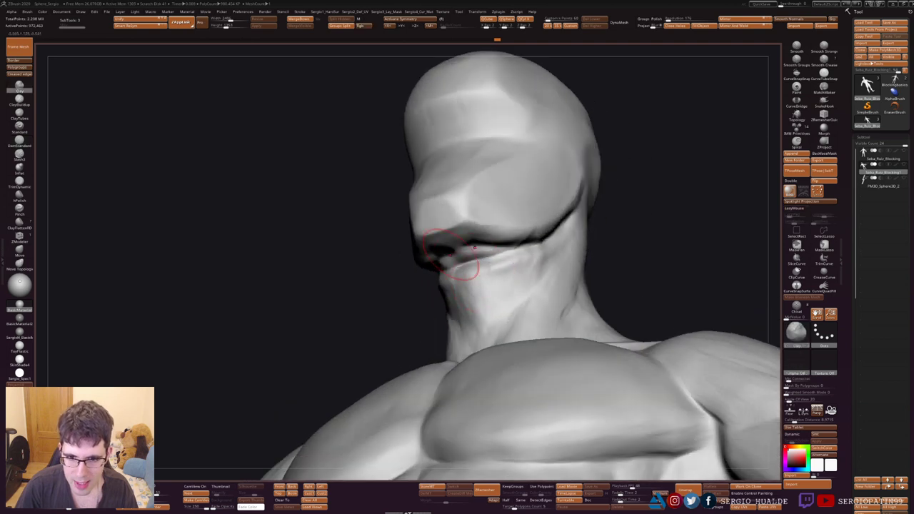
{"action": "left_click_drag", "start_coordinate": [489, 257], "coordinate": [428, 247]}
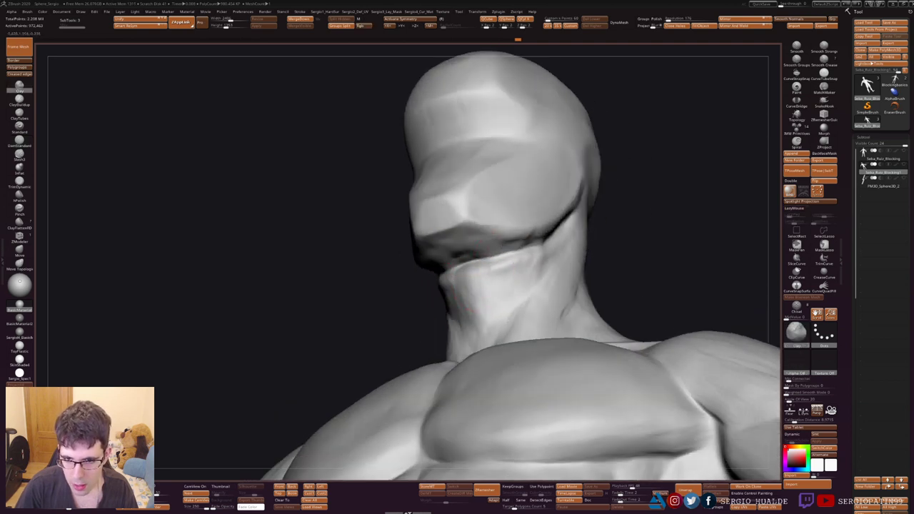
{"action": "left_click_drag", "start_coordinate": [571, 236], "coordinate": [439, 246]}
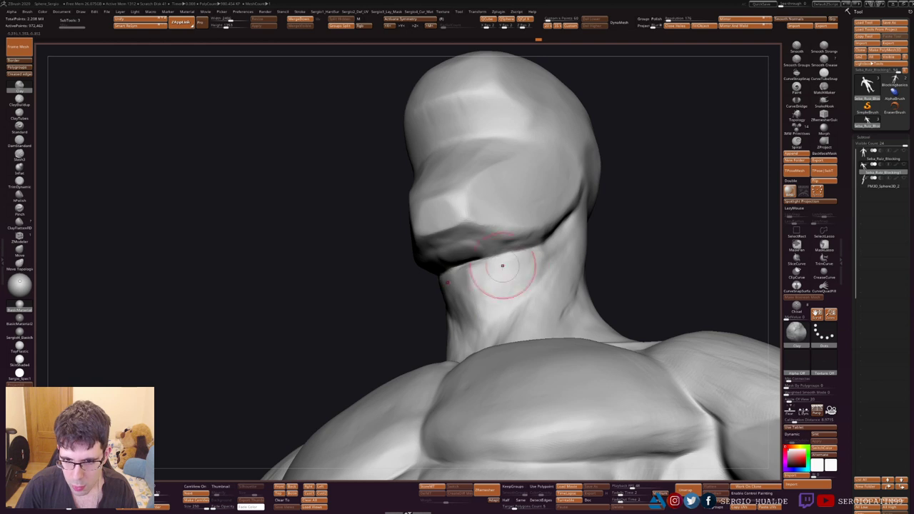
{"action": "left_click_drag", "start_coordinate": [542, 258], "coordinate": [547, 247]}
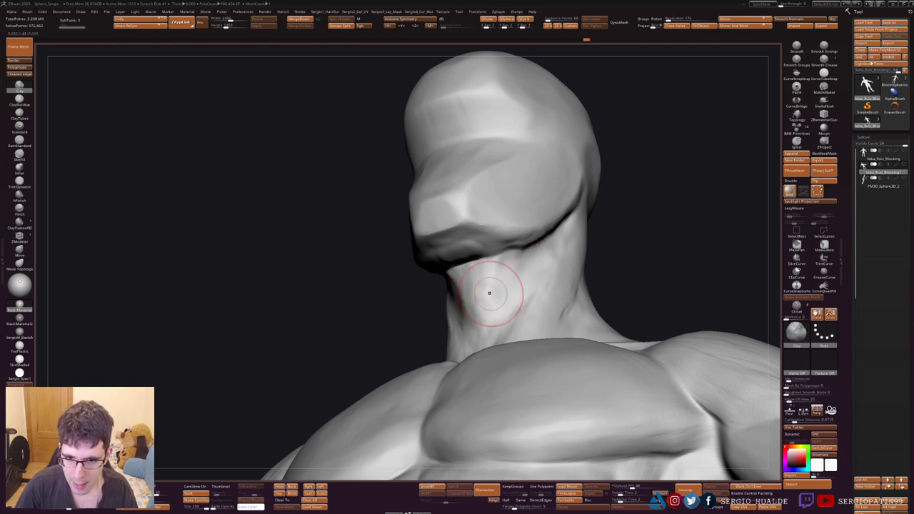
{"action": "mouse_move", "coordinate": [511, 304]}
{"action": "right_mouse_down"}
{"action": "mouse_move", "coordinate": [542, 321]}
{"action": "mouse_move", "coordinate": [543, 300]}
{"action": "right_mouse_up"}
- Deepen the jawline crease and smooth the lumpy surface under the chin
{"action": "scroll", "coordinate": [500, 288], "scroll_direction": "up", "scroll_amount": 3}
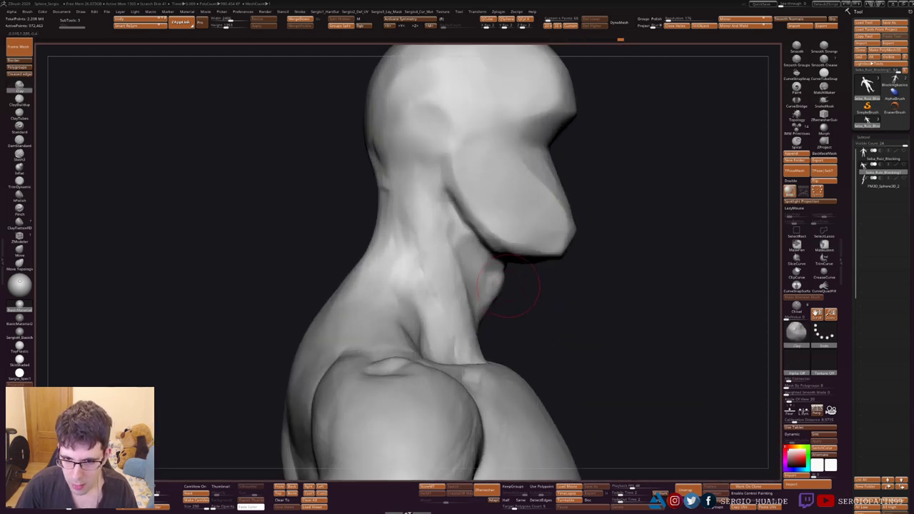
{"action": "key", "text": "v"}
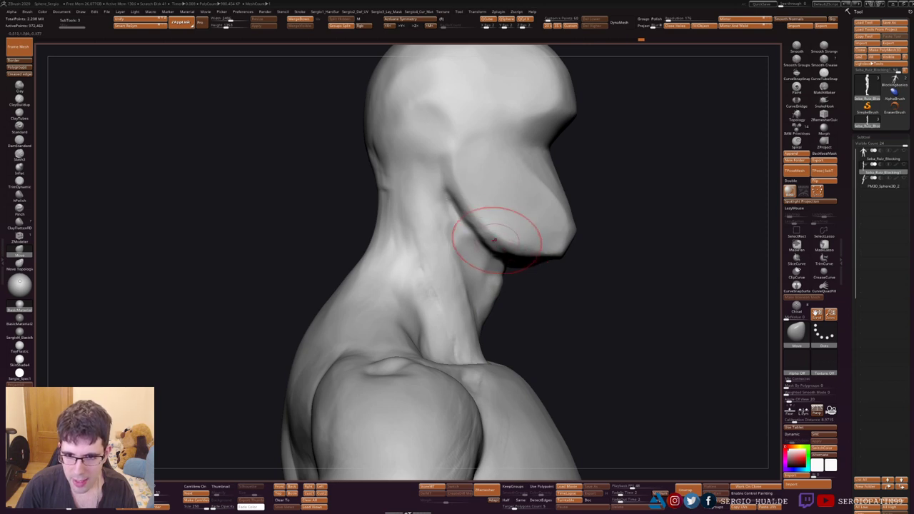
{"action": "right_click_drag", "start_coordinate": [494, 240], "coordinate": [443, 268]}
{"action": "scroll", "coordinate": [433, 306], "scroll_direction": "up", "scroll_amount": 3}
{"action": "mouse_move", "coordinate": [433, 306]}
{"action": "left_mouse_down"}
{"action": "mouse_move", "coordinate": [402, 289]}
{"action": "mouse_move", "coordinate": [388, 265]}
{"action": "mouse_move", "coordinate": [398, 290]}
{"action": "mouse_move", "coordinate": [436, 302]}
{"action": "left_mouse_up"}
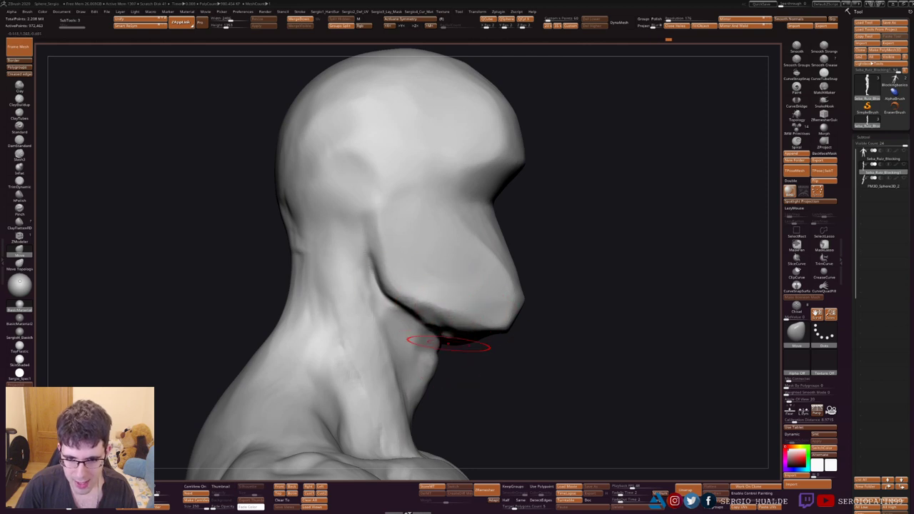
{"action": "right_click_drag", "start_coordinate": [449, 344], "coordinate": [490, 326]}
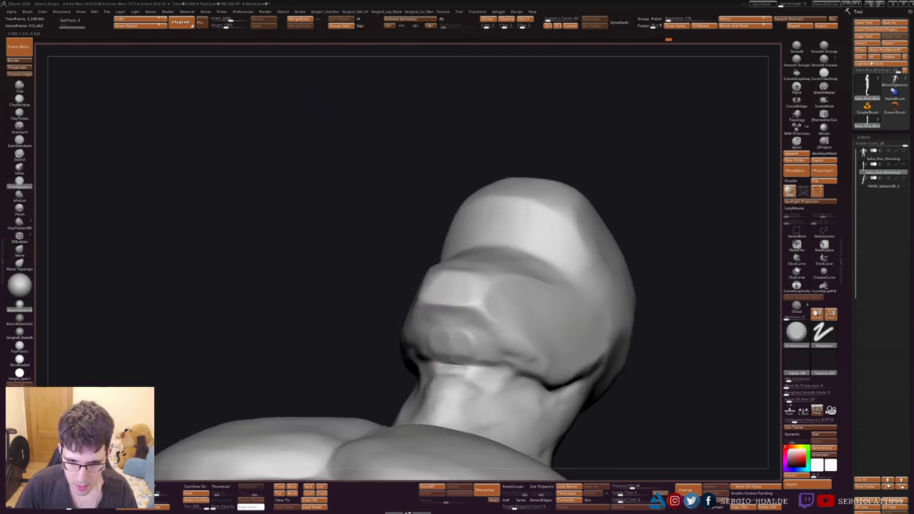
{"action": "left_click_drag", "start_coordinate": [472, 338], "coordinate": [418, 345], "text": "shift"}
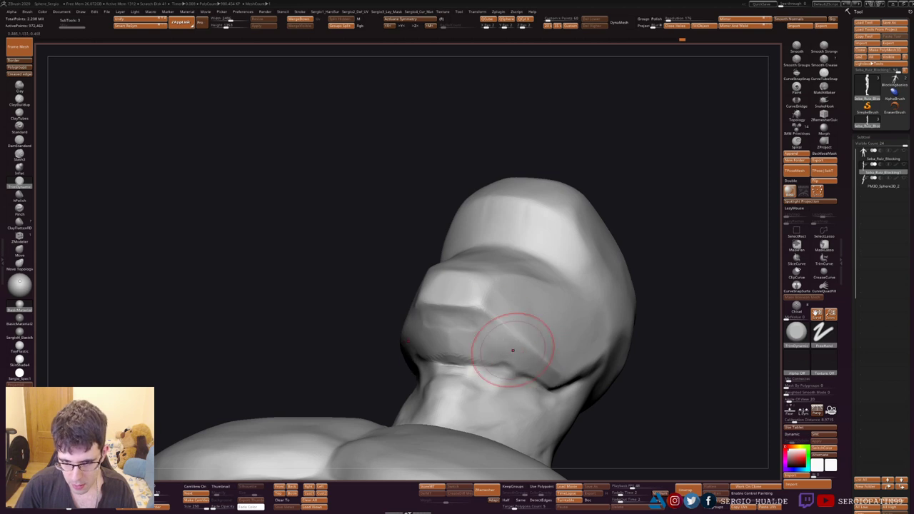
{"action": "mouse_move", "coordinate": [500, 377]}
{"action": "right_mouse_down"}
{"action": "mouse_move", "coordinate": [520, 391]}
{"action": "mouse_move", "coordinate": [550, 317]}
{"action": "mouse_move", "coordinate": [508, 368]}
{"action": "right_mouse_up"}
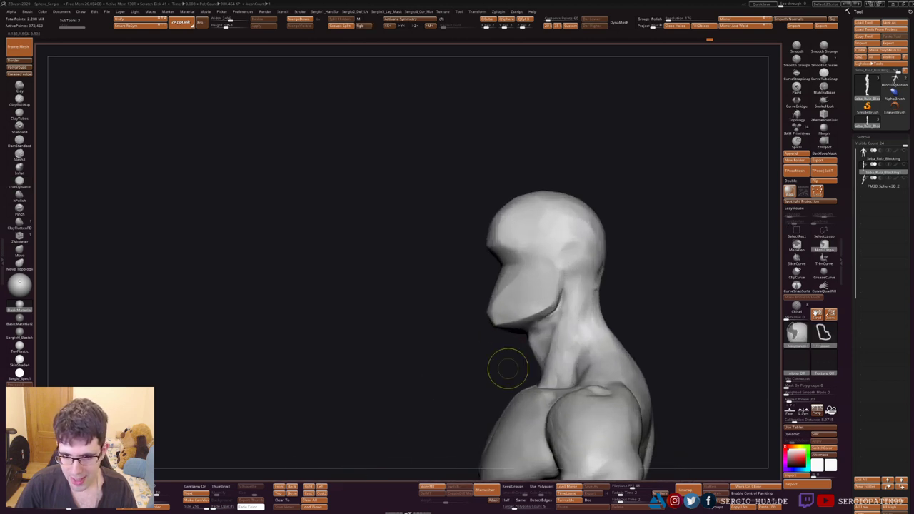
- Use the Move brush to push the face forward and reshape the top of the head
{"action": "key", "text": "b"}
{"action": "key", "text": "m"}
{"action": "key", "text": "v"}
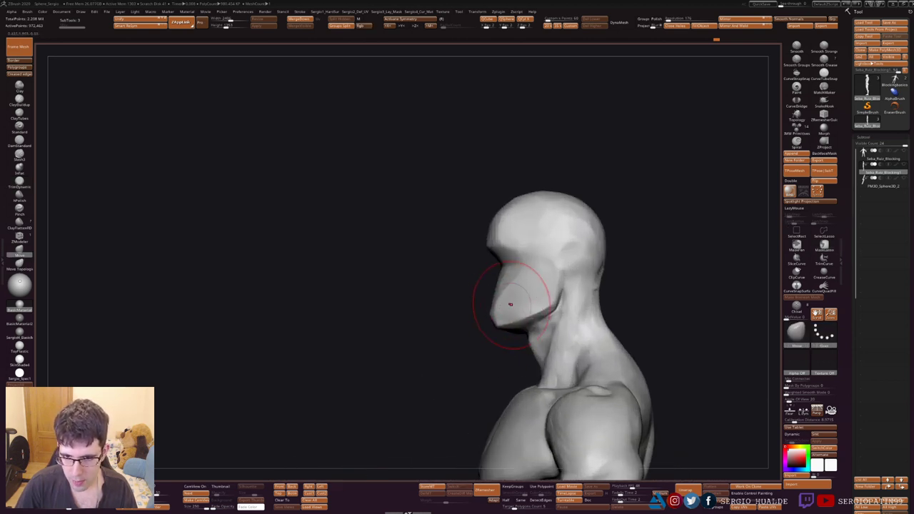
{"action": "left_click_drag", "start_coordinate": [495, 244], "coordinate": [485, 247]}
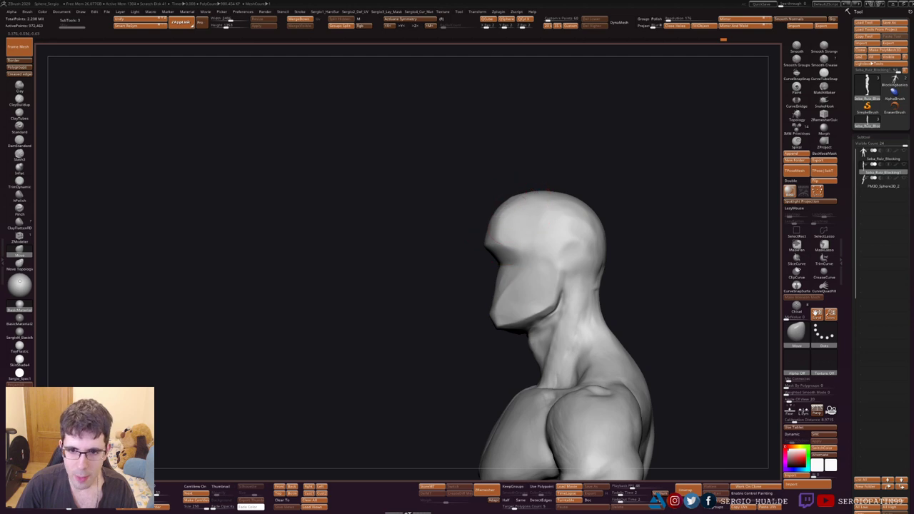
{"action": "left_click_drag", "start_coordinate": [541, 204], "coordinate": [550, 192]}
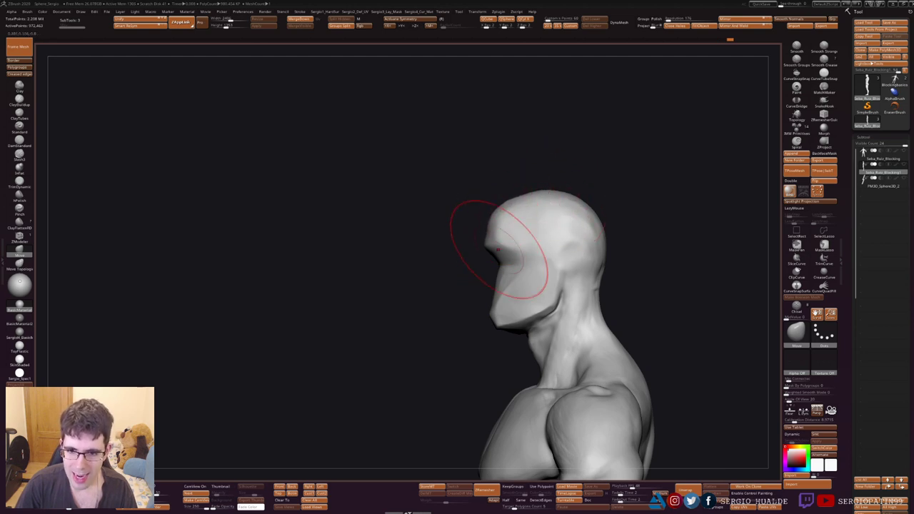
{"action": "right_click_drag", "start_coordinate": [498, 249], "coordinate": [519, 272]}
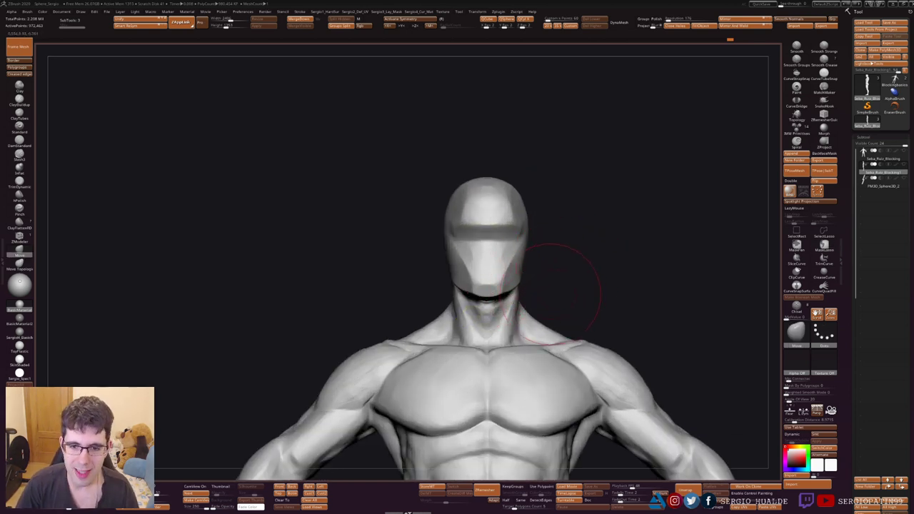
- Enlarge the brush, carve the lats, armpits and obliques symmetrically, then zoom in on the back
{"action": "right_click_drag", "start_coordinate": [554, 293], "coordinate": [553, 258], "text": "alt"}
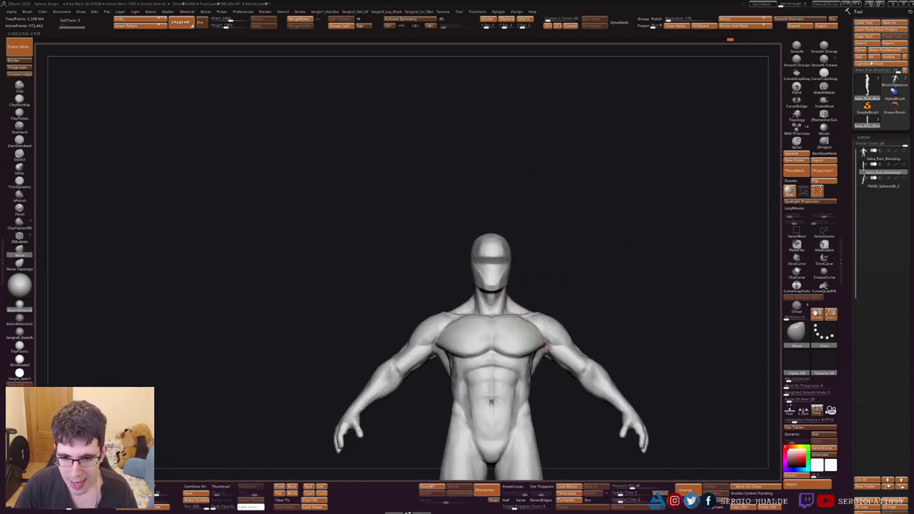
{"action": "right_click_drag", "start_coordinate": [547, 350], "coordinate": [528, 315], "text": "alt"}
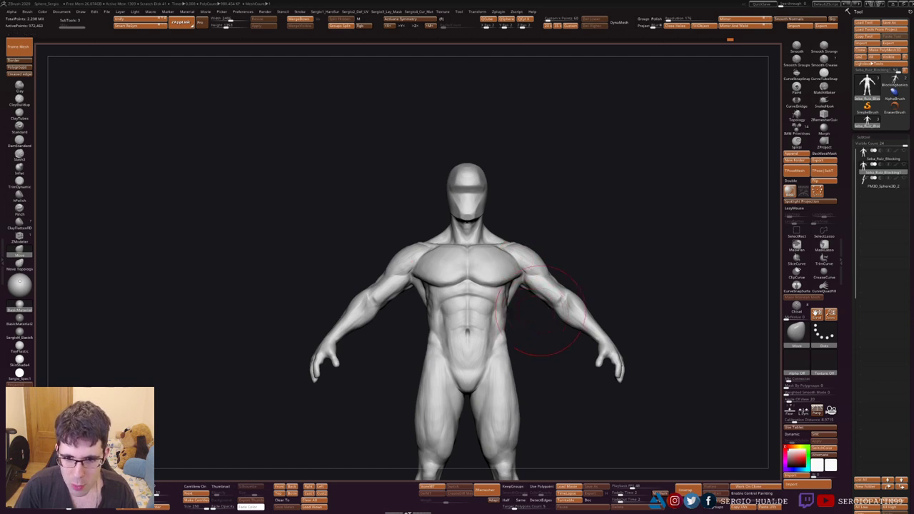
{"action": "left_click_drag", "start_coordinate": [530, 312], "coordinate": [545, 319]}
{"action": "mouse_move", "coordinate": [546, 319]}
{"action": "right_mouse_down"}
{"action": "mouse_move", "coordinate": [532, 305]}
{"action": "mouse_move", "coordinate": [541, 270]}
{"action": "right_mouse_up"}
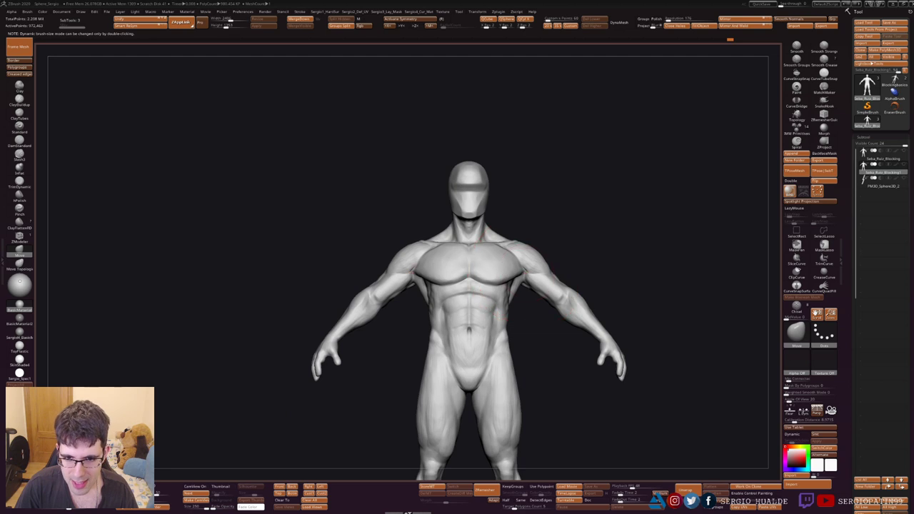
{"action": "left_click_drag", "start_coordinate": [525, 247], "coordinate": [529, 314]}
{"action": "left_click_drag", "start_coordinate": [527, 250], "coordinate": [532, 302]}
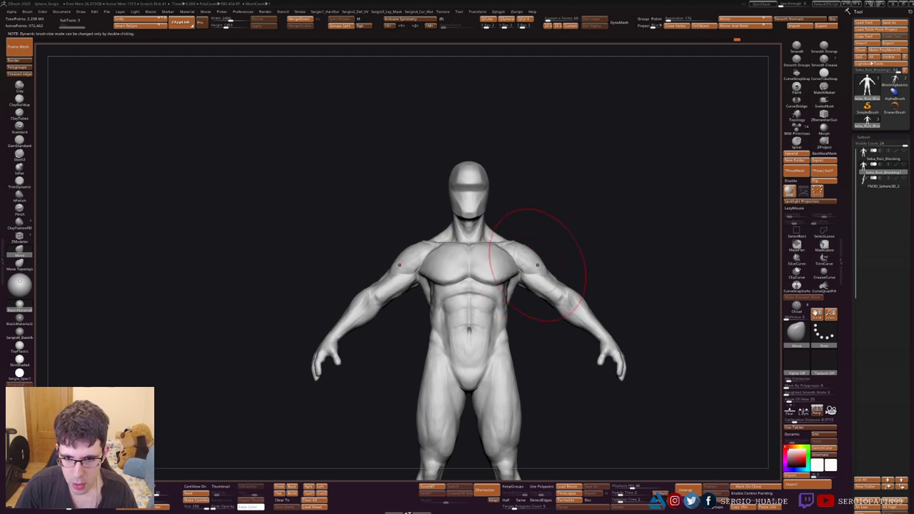
{"action": "left_click_drag", "start_coordinate": [503, 375], "coordinate": [507, 314]}
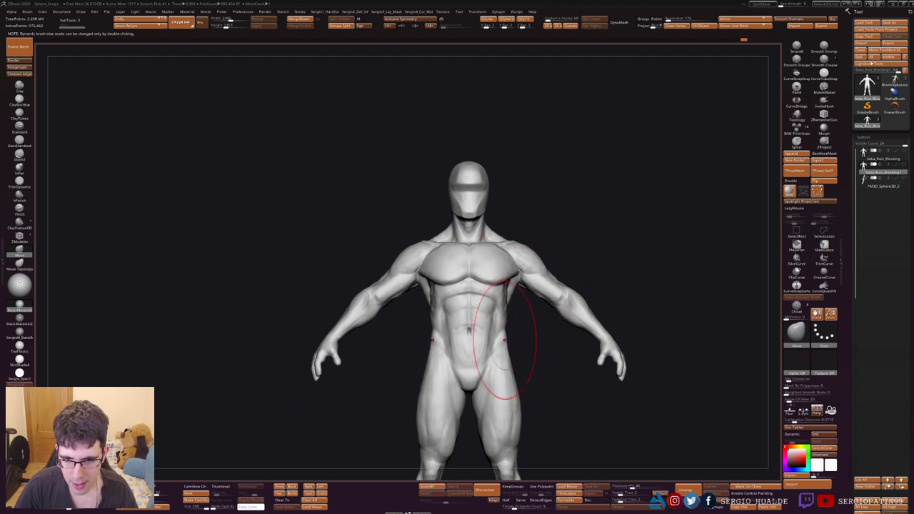
{"action": "left_click_drag", "start_coordinate": [685, 286], "coordinate": [534, 286]}
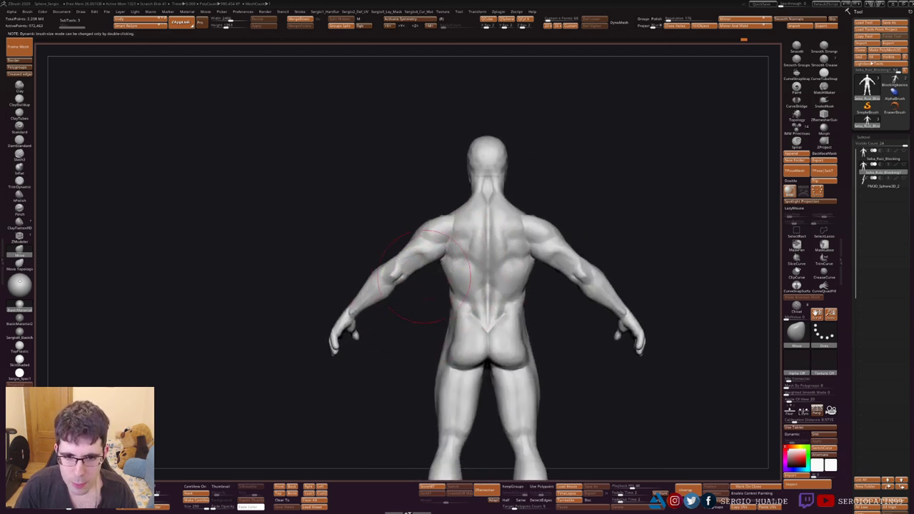
{"action": "right_click_drag", "start_coordinate": [466, 314], "coordinate": [420, 237], "text": "alt"}
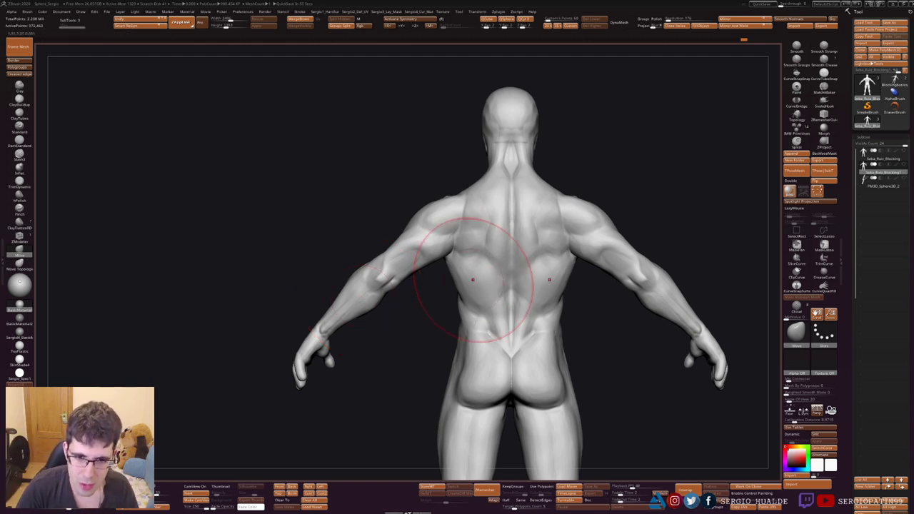
- Try a DamStandard crease along both upper arms
{"action": "key", "text": "b"}
{"action": "key", "text": "d"}
{"action": "key", "text": "s"}
{"action": "left_click_drag", "start_coordinate": [464, 209], "coordinate": [383, 272]}
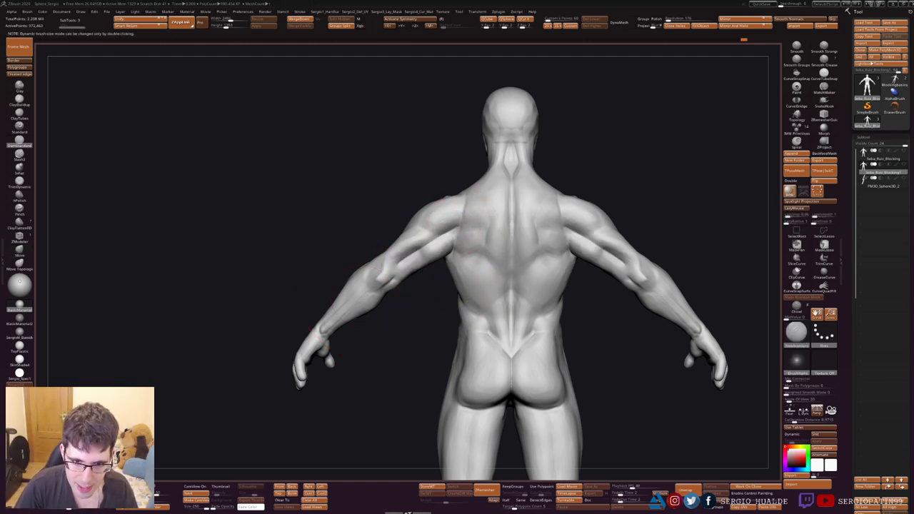
- Undo the crease and lasso-mask both arms and shoulders with MaskLasso
{"action": "key", "text": "b"}
{"action": "key", "text": "m"}
{"action": "key", "text": "v"}
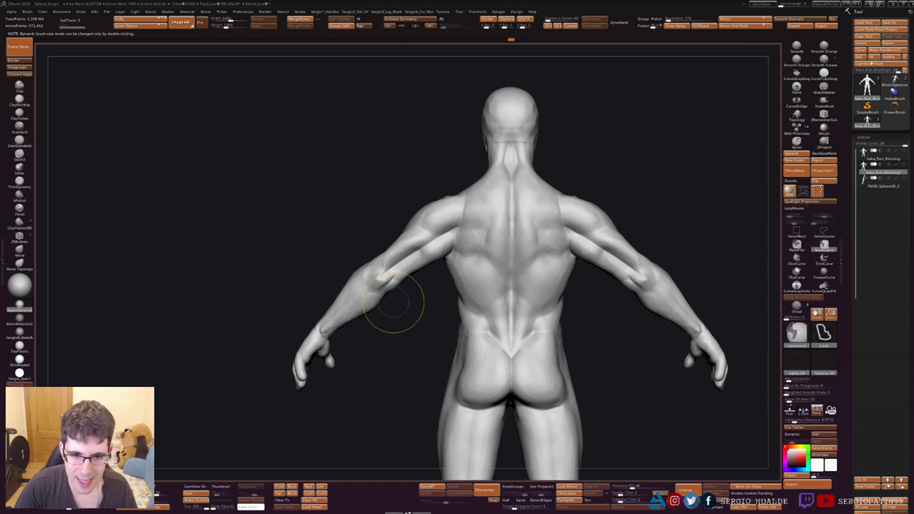
{"action": "key", "text": "ctrl+z"}
{"action": "mouse_move", "coordinate": [325, 341]}
{"action": "left_mouse_down", "text": "ctrl"}
{"action": "mouse_move", "coordinate": [387, 272]}
{"action": "mouse_move", "coordinate": [543, 300]}
{"action": "left_mouse_up", "text": "ctrl"}
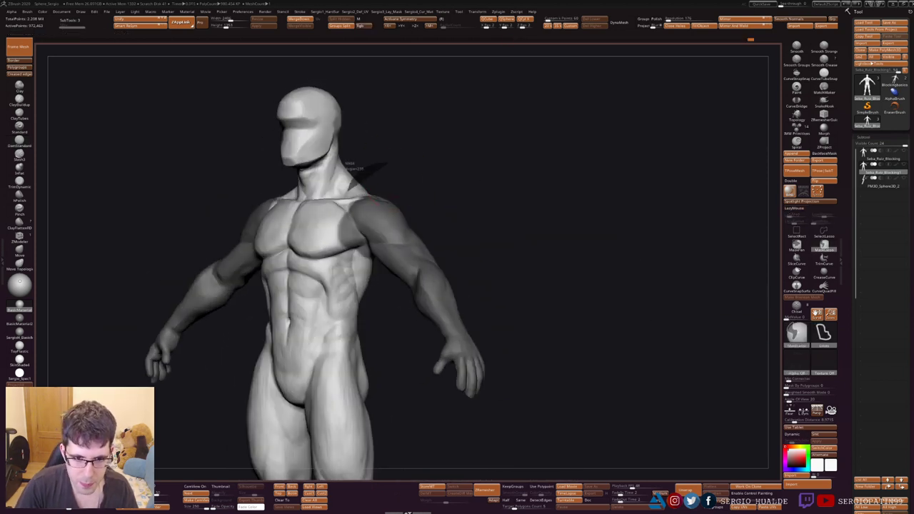
{"action": "mouse_move", "coordinate": [389, 163]}
{"action": "left_mouse_down", "text": "ctrl"}
{"action": "mouse_move", "coordinate": [389, 268]}
{"action": "mouse_move", "coordinate": [335, 172]}
{"action": "left_mouse_up", "text": "ctrl"}
{"action": "mouse_move", "coordinate": [429, 164]}
{"action": "left_mouse_down"}
{"action": "mouse_move", "coordinate": [377, 159]}
{"action": "mouse_move", "coordinate": [352, 226]}
{"action": "mouse_move", "coordinate": [322, 107]}
{"action": "left_mouse_up"}
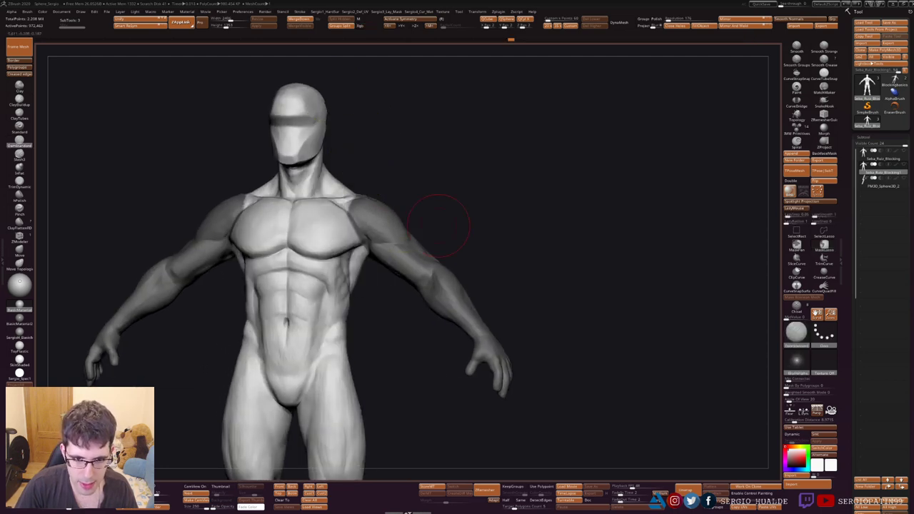
{"action": "left_click_drag", "start_coordinate": [439, 204], "coordinate": [377, 286]}
{"action": "left_click_drag", "start_coordinate": [416, 253], "coordinate": [403, 295]}
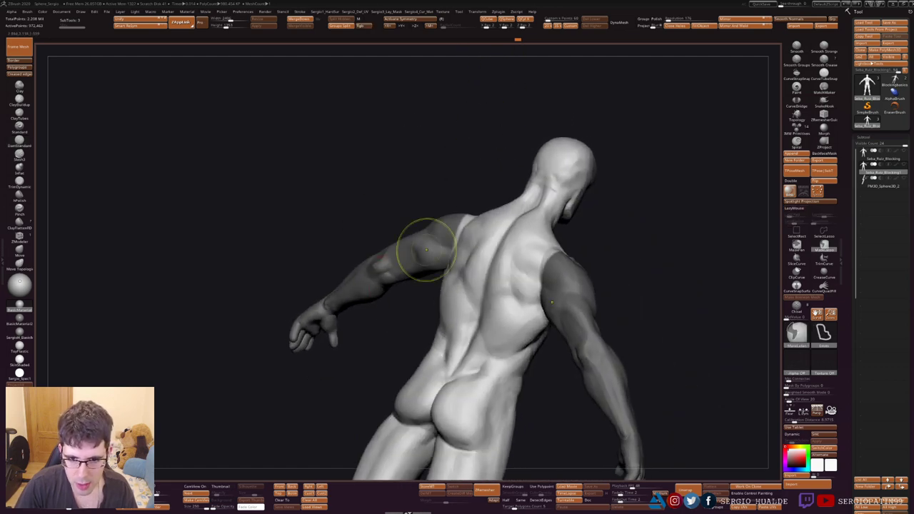
{"action": "mouse_move", "coordinate": [428, 245]}
{"action": "left_mouse_down"}
{"action": "mouse_move", "coordinate": [488, 271]}
{"action": "mouse_move", "coordinate": [425, 261]}
{"action": "mouse_move", "coordinate": [446, 245]}
{"action": "left_mouse_up"}
- Preview the model with coloured and blue materials
{"action": "key", "text": "m"}
{"action": "key", "text": "m"}
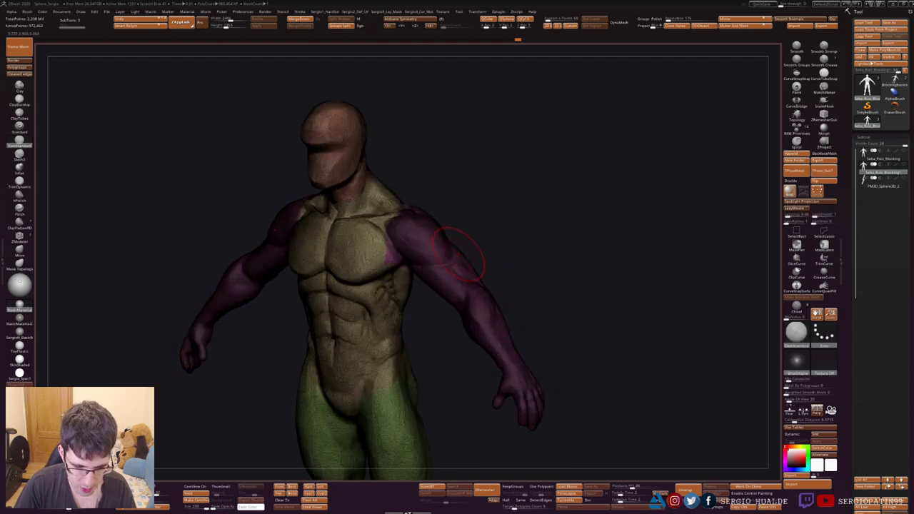
- Return to grey clay material and mask the torso and head, leaving the arms free
{"action": "key", "text": "m"}
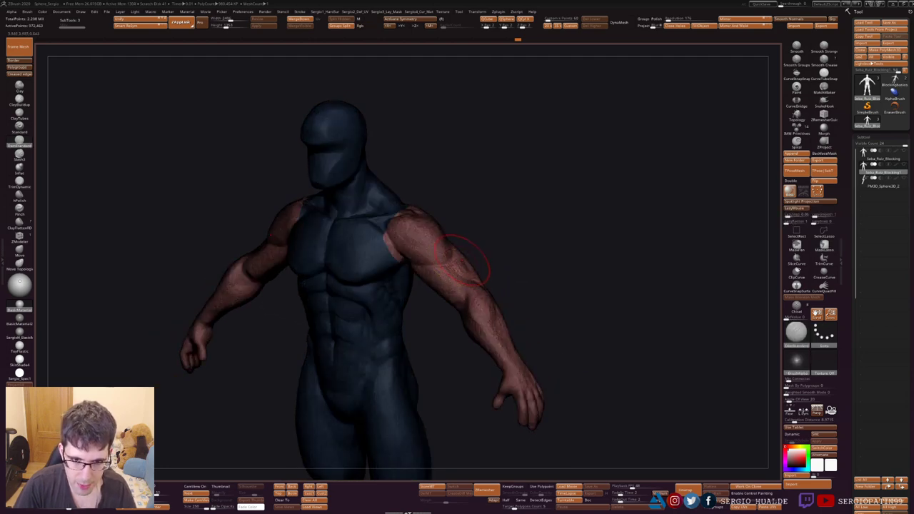
{"action": "left_click_drag", "start_coordinate": [500, 250], "coordinate": [531, 241]}
{"action": "key", "text": "m"}
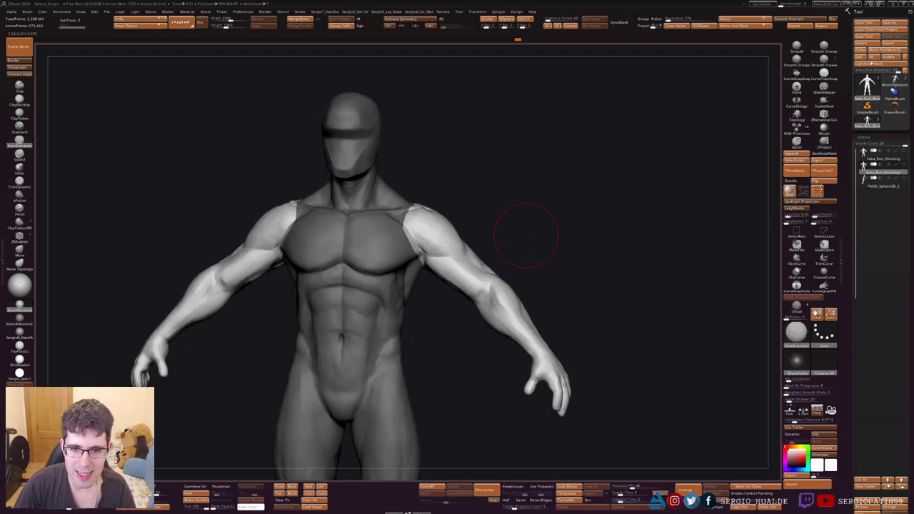
{"action": "key", "text": "m"}
{"action": "key", "text": "m"}
{"action": "left_click", "coordinate": [506, 289], "text": "ctrl"}
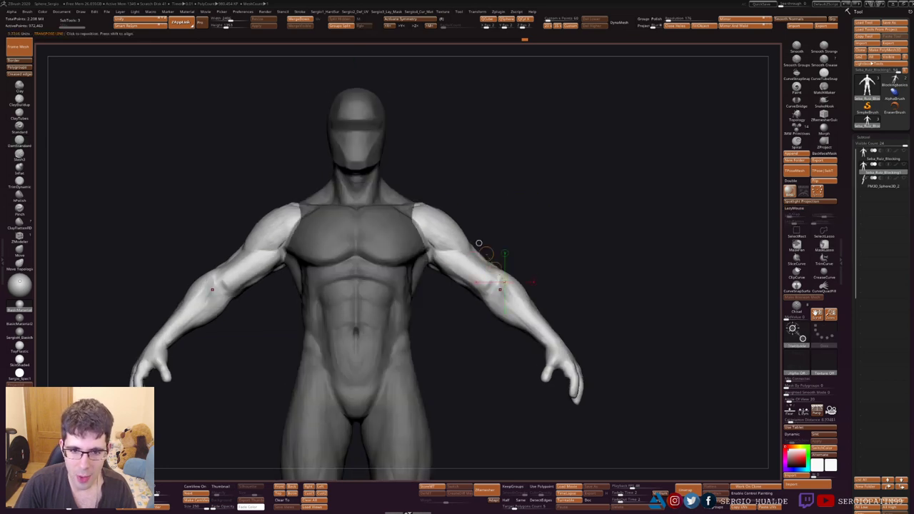
- From the back view, resize the brush and reshape both arms symmetrically
{"action": "mouse_move", "coordinate": [514, 250]}
{"action": "left_mouse_down"}
{"action": "mouse_move", "coordinate": [548, 245]}
{"action": "mouse_move", "coordinate": [500, 255]}
{"action": "left_mouse_up"}
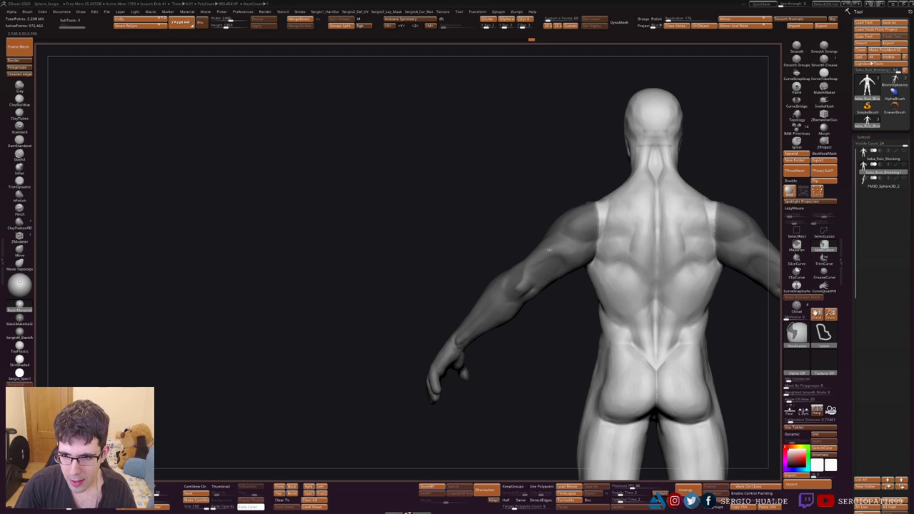
{"action": "key", "text": "ctrl+h"}
{"action": "right_click_drag", "start_coordinate": [598, 242], "coordinate": [461, 293]}
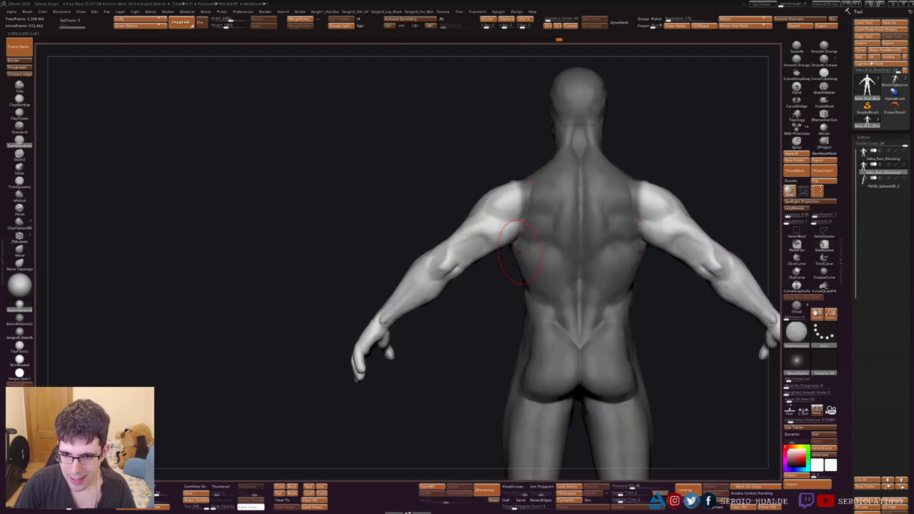
{"action": "key", "text": "s"}
{"action": "mouse_move", "coordinate": [473, 300]}
{"action": "left_mouse_down"}
{"action": "mouse_move", "coordinate": [429, 264]}
{"action": "mouse_move", "coordinate": [414, 292]}
{"action": "mouse_move", "coordinate": [442, 292]}
{"action": "left_mouse_up"}
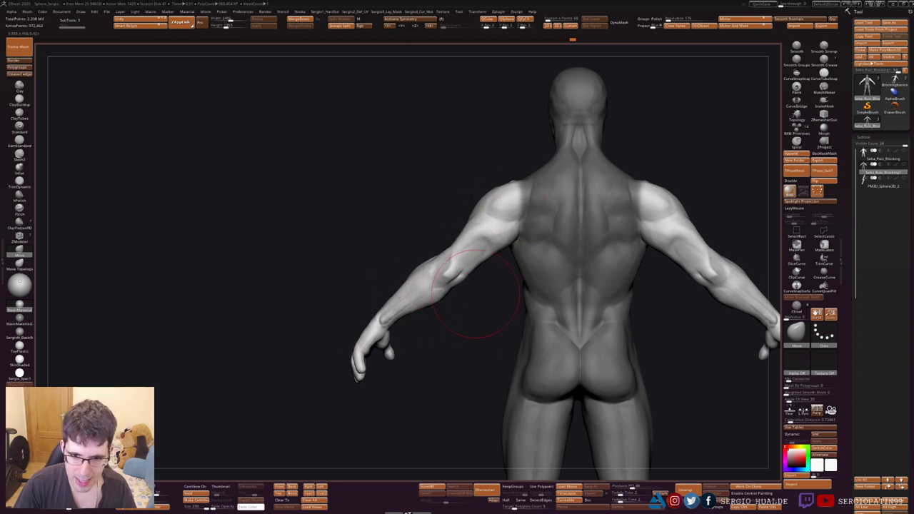
{"action": "mouse_move", "coordinate": [479, 271]}
{"action": "right_mouse_down"}
{"action": "mouse_move", "coordinate": [504, 250]}
{"action": "mouse_move", "coordinate": [492, 261]}
{"action": "right_mouse_up"}
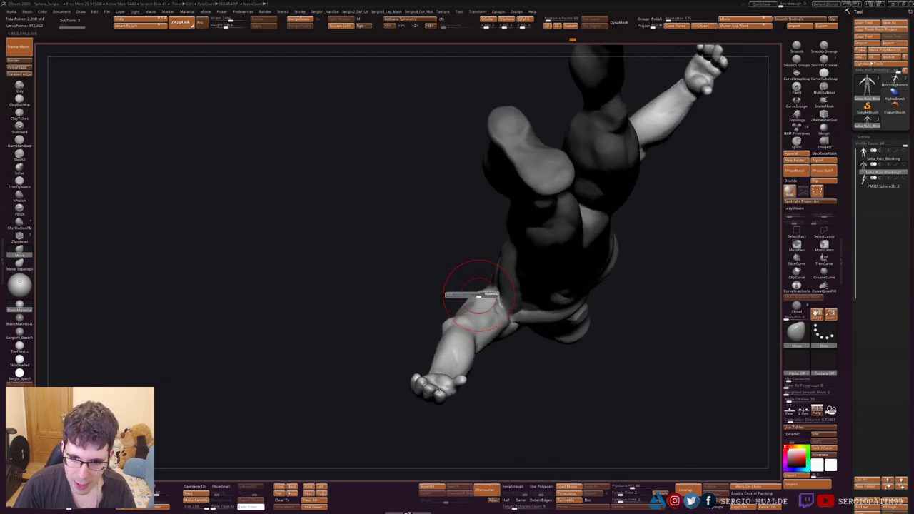
{"action": "mouse_move", "coordinate": [486, 298]}
{"action": "right_mouse_down"}
{"action": "mouse_move", "coordinate": [466, 307]}
{"action": "mouse_move", "coordinate": [478, 299]}
{"action": "mouse_move", "coordinate": [463, 323]}
{"action": "mouse_move", "coordinate": [586, 217]}
{"action": "mouse_move", "coordinate": [508, 303]}
{"action": "mouse_move", "coordinate": [518, 300]}
{"action": "mouse_move", "coordinate": [500, 286]}
{"action": "mouse_move", "coordinate": [514, 314]}
{"action": "right_mouse_up"}
- Switch to DamStandard and orbit to a back view of the shoulder, adjusting brush size
{"action": "key", "text": "b"}
{"action": "key", "text": "d"}
{"action": "key", "text": "s"}
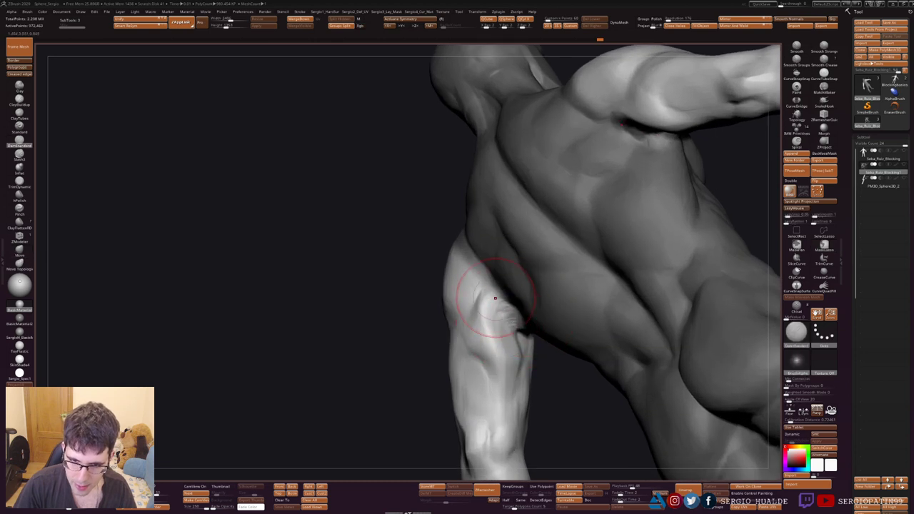
{"action": "right_click_drag", "start_coordinate": [508, 310], "coordinate": [464, 307]}
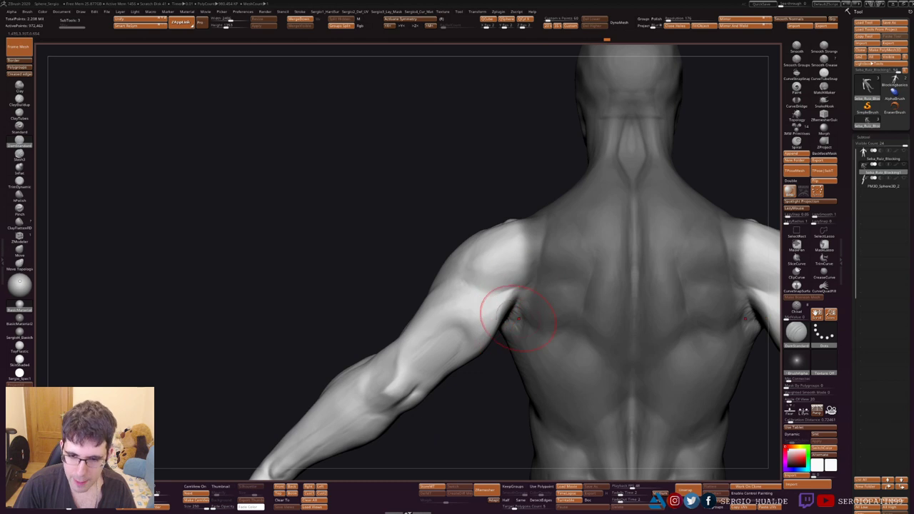
{"action": "right_click_drag", "start_coordinate": [517, 318], "coordinate": [484, 302]}
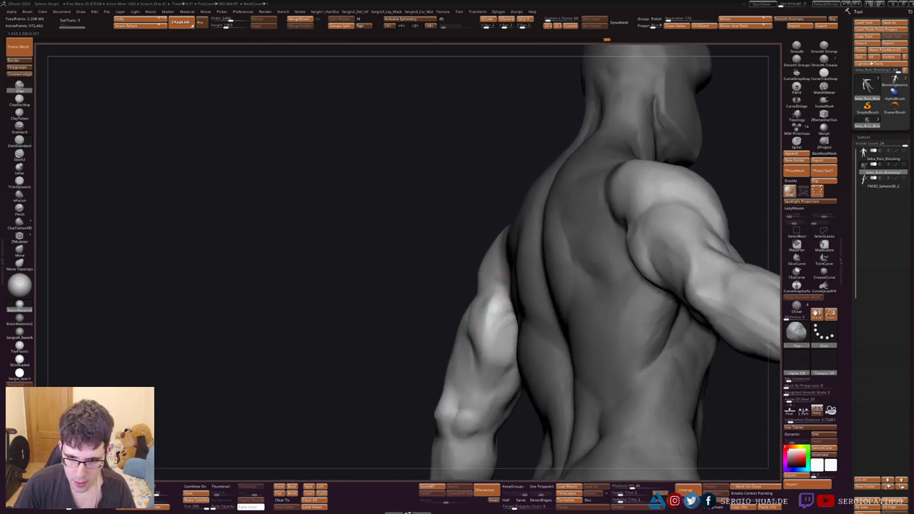
{"action": "key", "text": "s"}
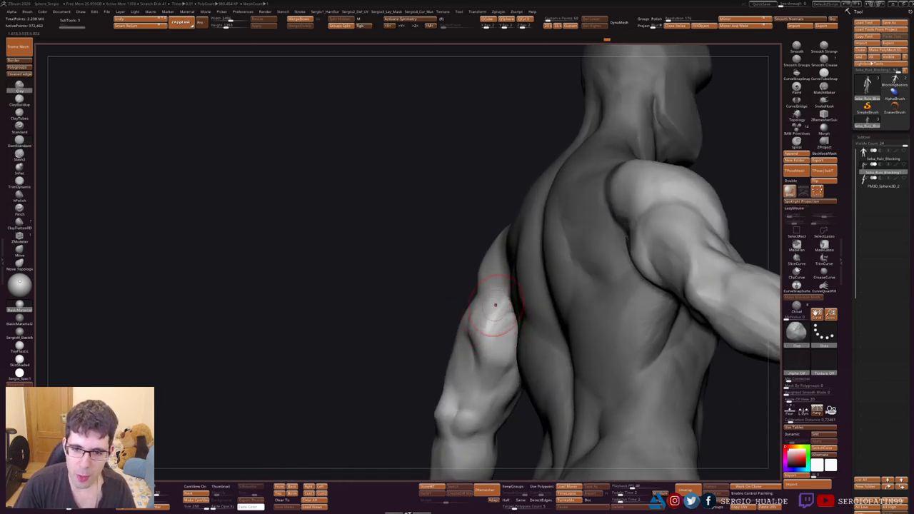
{"action": "right_click_drag", "start_coordinate": [500, 314], "coordinate": [514, 312]}
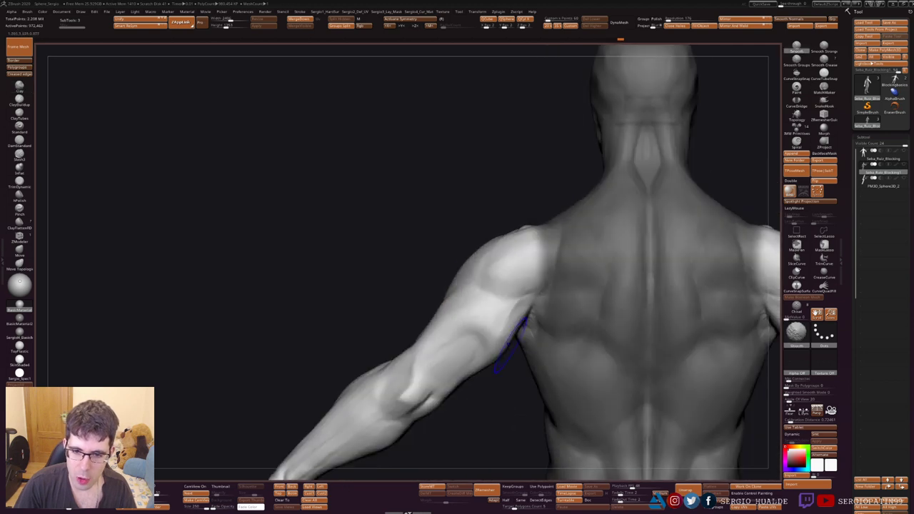
- With the Move brush, push the upper arm's outer edge inward near the armpit
{"action": "key", "text": "b"}
{"action": "key", "text": "m"}
{"action": "key", "text": "v"}
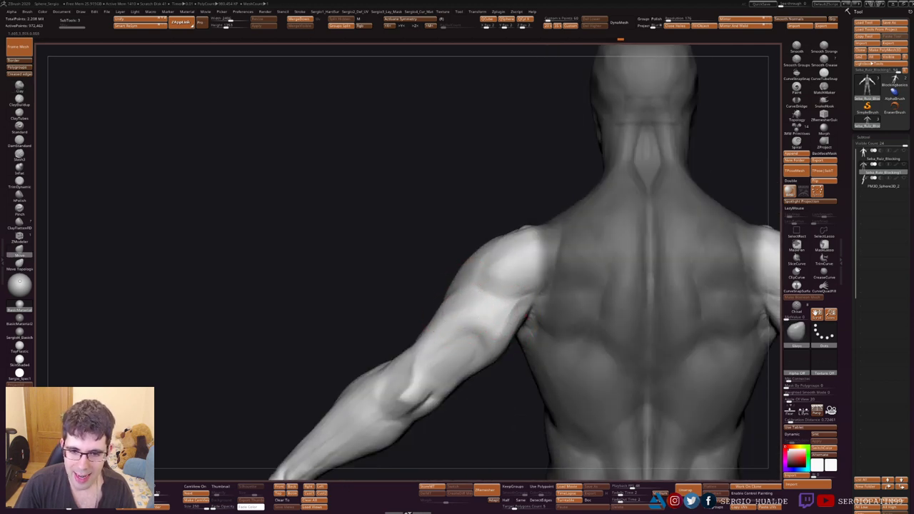
{"action": "left_click_drag", "start_coordinate": [454, 282], "coordinate": [464, 294]}
{"action": "key", "text": "f"}
{"action": "mouse_move", "coordinate": [470, 317]}
{"action": "right_mouse_down"}
{"action": "mouse_move", "coordinate": [445, 324]}
{"action": "mouse_move", "coordinate": [490, 307]}
{"action": "mouse_move", "coordinate": [512, 336]}
{"action": "right_mouse_up"}
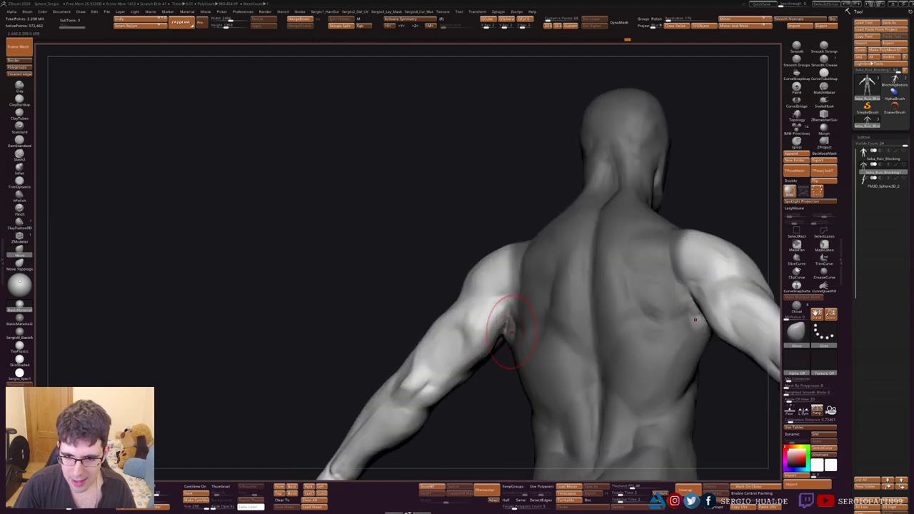
{"action": "right_click_drag", "start_coordinate": [490, 296], "coordinate": [465, 357]}
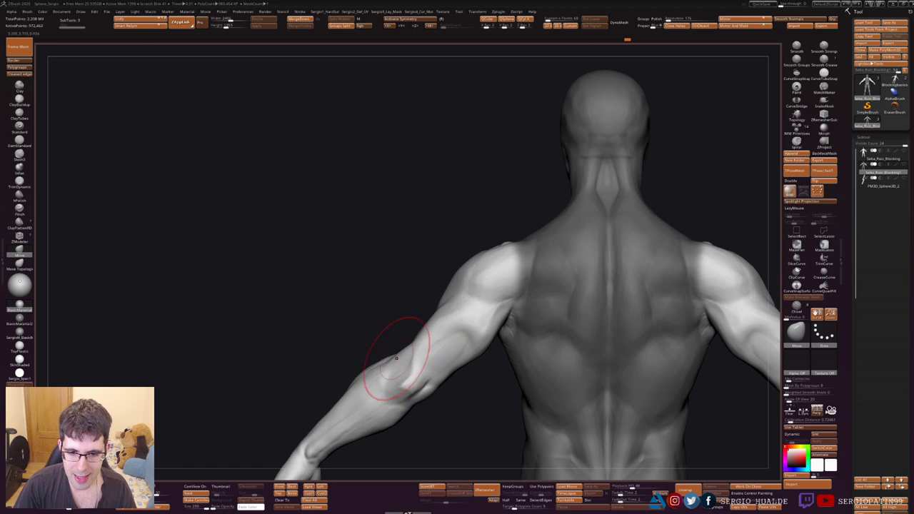
{"action": "mouse_move", "coordinate": [403, 350]}
{"action": "right_mouse_down"}
{"action": "mouse_move", "coordinate": [428, 296]}
{"action": "mouse_move", "coordinate": [444, 330]}
{"action": "mouse_move", "coordinate": [415, 327]}
{"action": "mouse_move", "coordinate": [458, 333]}
{"action": "mouse_move", "coordinate": [469, 306]}
{"action": "mouse_move", "coordinate": [483, 312]}
{"action": "mouse_move", "coordinate": [431, 330]}
{"action": "right_mouse_up"}
{"action": "key", "text": "s"}
{"action": "key", "text": "s"}
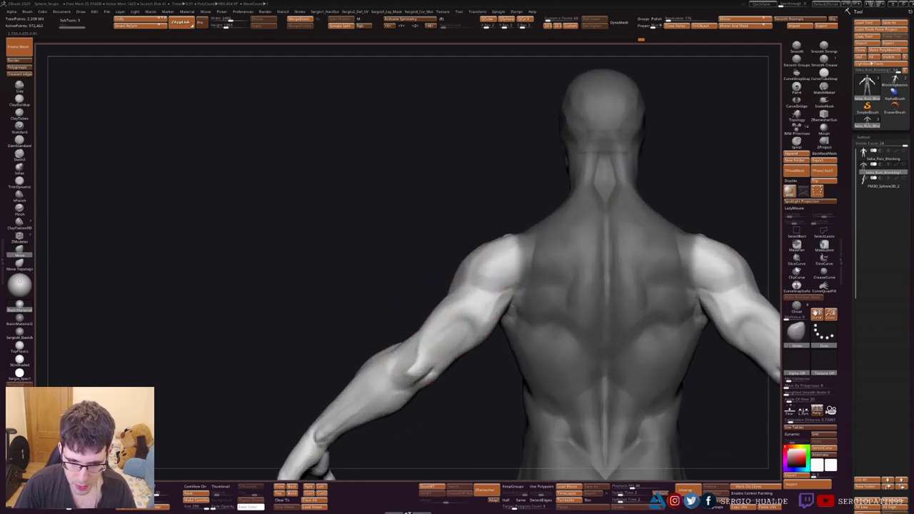
- Orbit around the right arm to inspect it from the side and back
{"action": "right_click_drag", "start_coordinate": [428, 379], "coordinate": [453, 327]}
{"action": "right_click_drag", "start_coordinate": [408, 347], "coordinate": [391, 335], "text": "ctrl"}
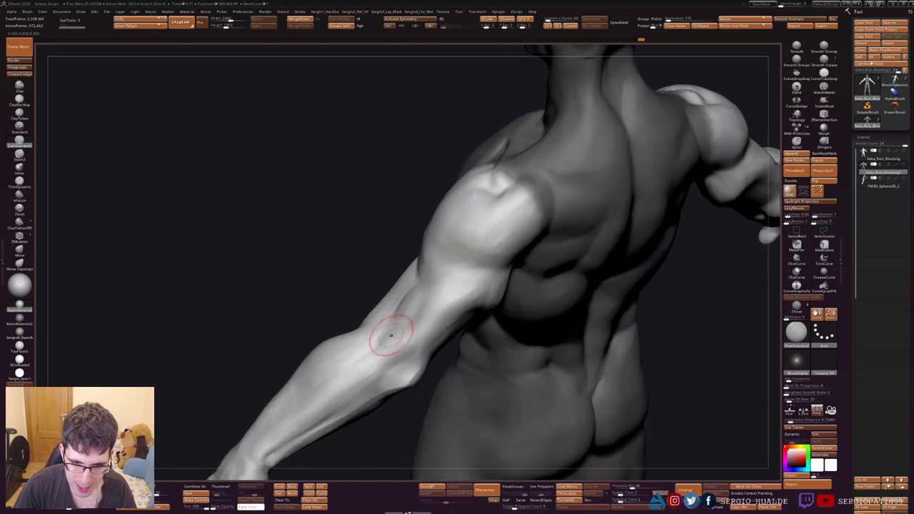
{"action": "right_click_drag", "start_coordinate": [426, 311], "coordinate": [418, 352]}
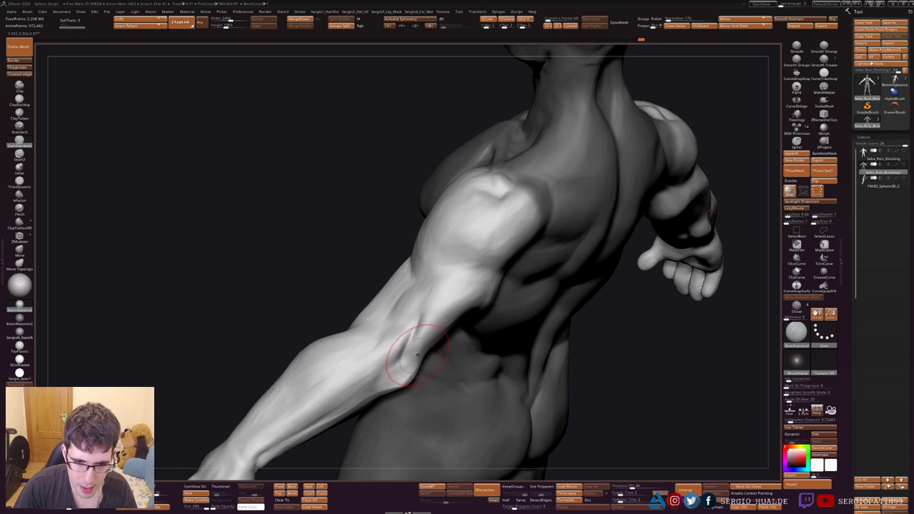
{"action": "mouse_move", "coordinate": [418, 355]}
{"action": "right_mouse_down"}
{"action": "mouse_move", "coordinate": [403, 335]}
{"action": "mouse_move", "coordinate": [398, 350]}
{"action": "right_mouse_up"}
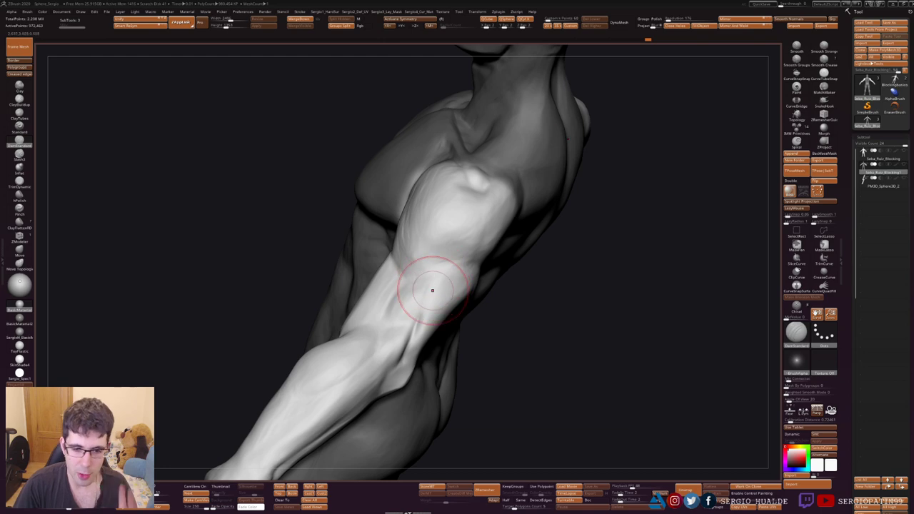
{"action": "mouse_move", "coordinate": [432, 290]}
{"action": "right_mouse_down"}
{"action": "mouse_move", "coordinate": [427, 354]}
{"action": "mouse_move", "coordinate": [425, 343]}
{"action": "right_mouse_up"}
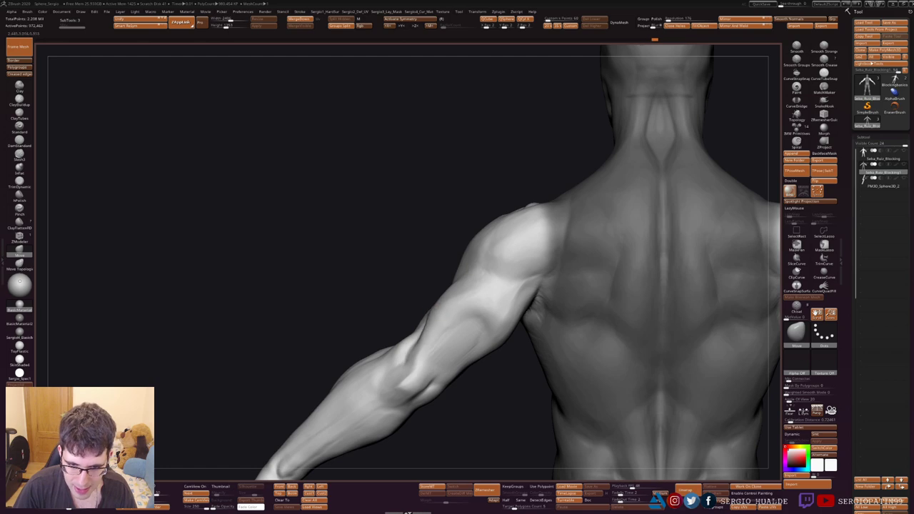
{"action": "mouse_move", "coordinate": [428, 323]}
{"action": "right_mouse_down"}
{"action": "mouse_move", "coordinate": [381, 355]}
{"action": "mouse_move", "coordinate": [389, 342]}
{"action": "right_mouse_up"}
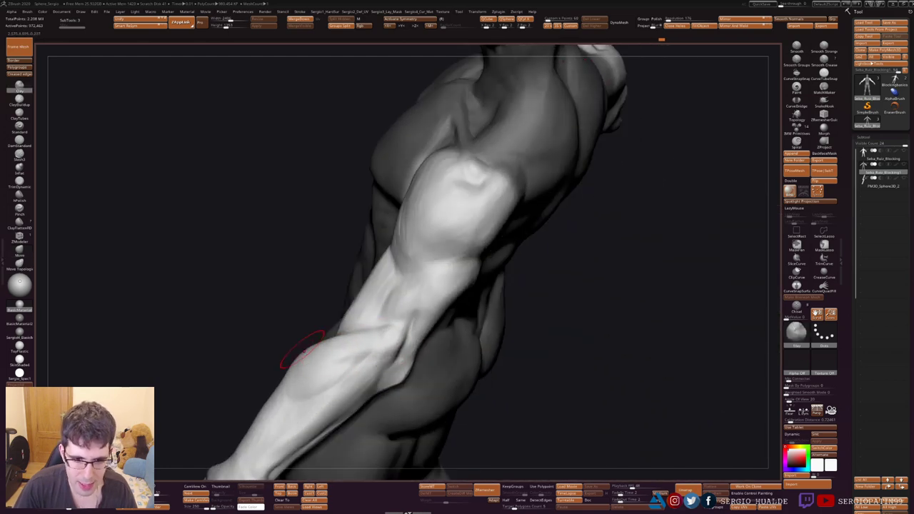
{"action": "right_click_drag", "start_coordinate": [302, 350], "coordinate": [421, 333]}
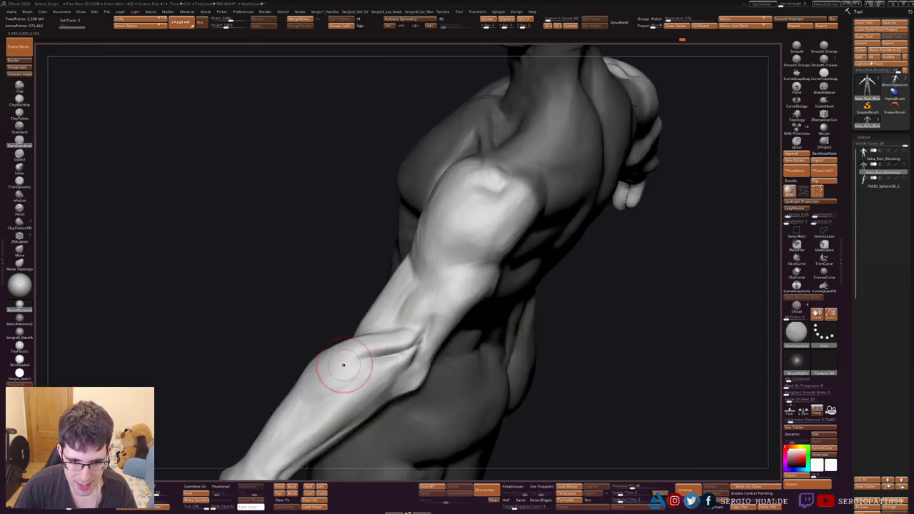
- Add a rounded Clay bump on the forearm near the elbow and smooth it in
{"action": "key", "text": "b"}
{"action": "key", "text": "c"}
{"action": "key", "text": "l"}
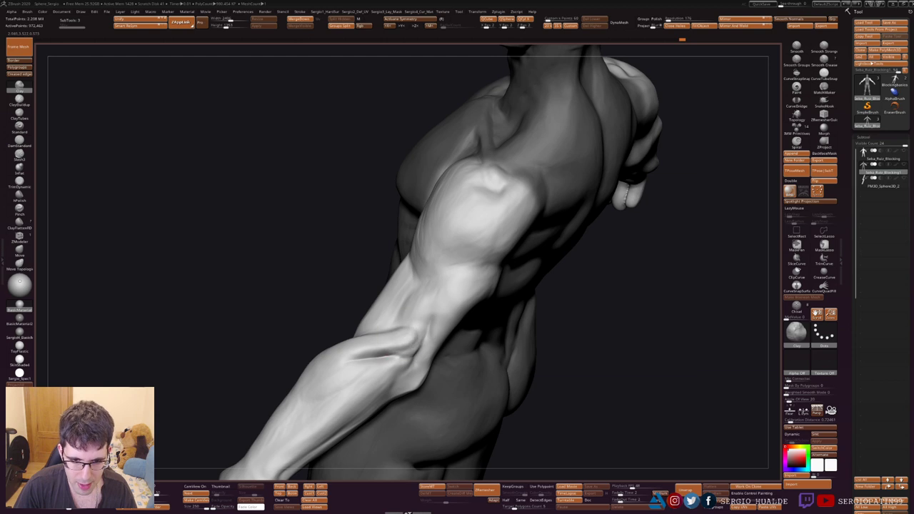
{"action": "left_click_drag", "start_coordinate": [396, 327], "coordinate": [398, 339]}
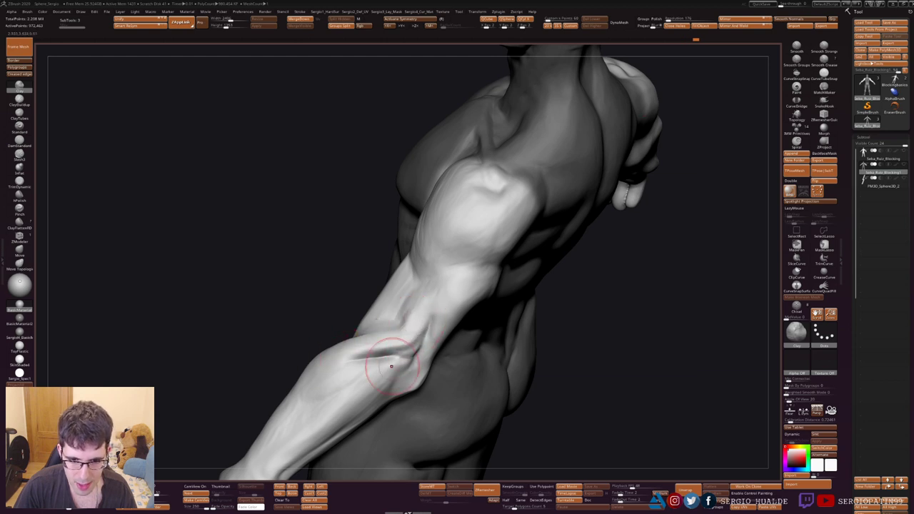
{"action": "key", "text": "shift"}
{"action": "mouse_move", "coordinate": [381, 369]}
{"action": "left_mouse_down", "text": "shift"}
{"action": "mouse_move", "coordinate": [408, 357]}
{"action": "mouse_move", "coordinate": [419, 367]}
{"action": "mouse_move", "coordinate": [390, 374]}
{"action": "mouse_move", "coordinate": [400, 335]}
{"action": "mouse_move", "coordinate": [385, 329]}
{"action": "mouse_move", "coordinate": [399, 281]}
{"action": "mouse_move", "coordinate": [368, 268]}
{"action": "mouse_move", "coordinate": [350, 278]}
{"action": "mouse_move", "coordinate": [329, 323]}
{"action": "left_mouse_up", "text": "shift"}
{"action": "key", "text": "f"}
- Build Clay volume along the inner forearm toward the wrist, then return to a front view
{"action": "key", "text": "s"}
{"action": "left_click_drag", "start_coordinate": [500, 315], "coordinate": [312, 319]}
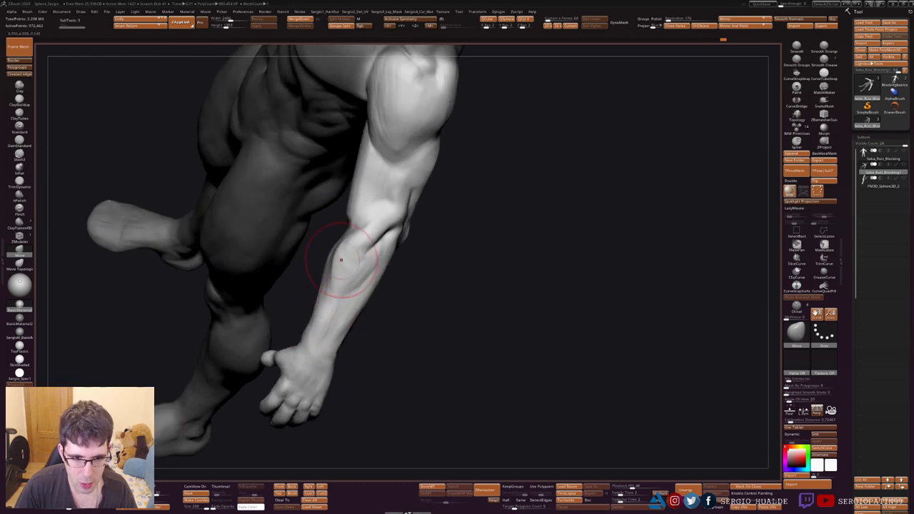
{"action": "mouse_move", "coordinate": [341, 260]}
{"action": "right_mouse_down"}
{"action": "mouse_move", "coordinate": [388, 265]}
{"action": "mouse_move", "coordinate": [309, 271]}
{"action": "right_mouse_up"}
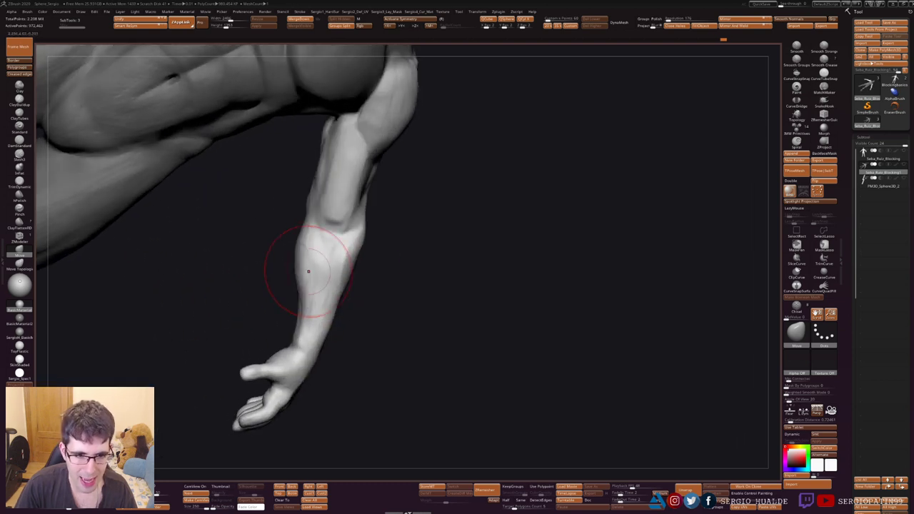
{"action": "left_click_drag", "start_coordinate": [303, 215], "coordinate": [307, 332]}
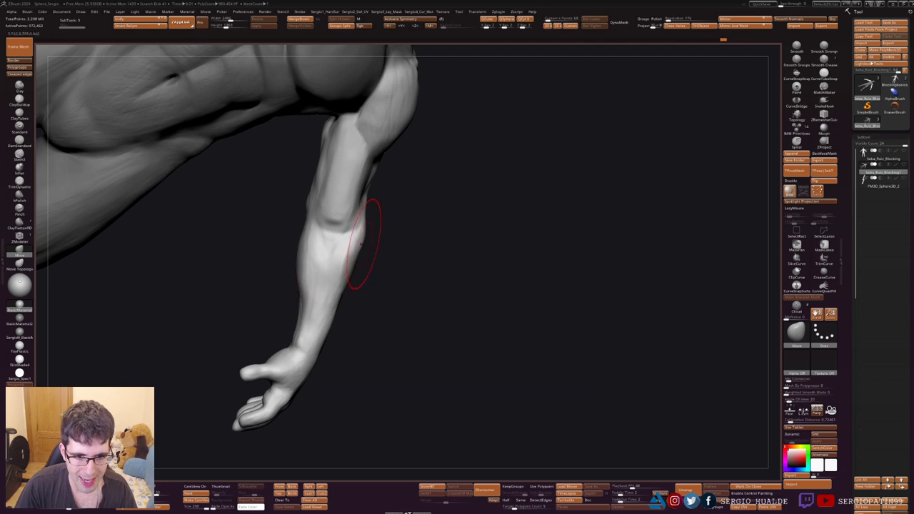
{"action": "mouse_move", "coordinate": [350, 257]}
{"action": "right_mouse_down"}
{"action": "mouse_move", "coordinate": [307, 272]}
{"action": "mouse_move", "coordinate": [368, 283]}
{"action": "mouse_move", "coordinate": [332, 258]}
{"action": "mouse_move", "coordinate": [336, 292]}
{"action": "mouse_move", "coordinate": [322, 262]}
{"action": "mouse_move", "coordinate": [412, 236]}
{"action": "right_mouse_up"}
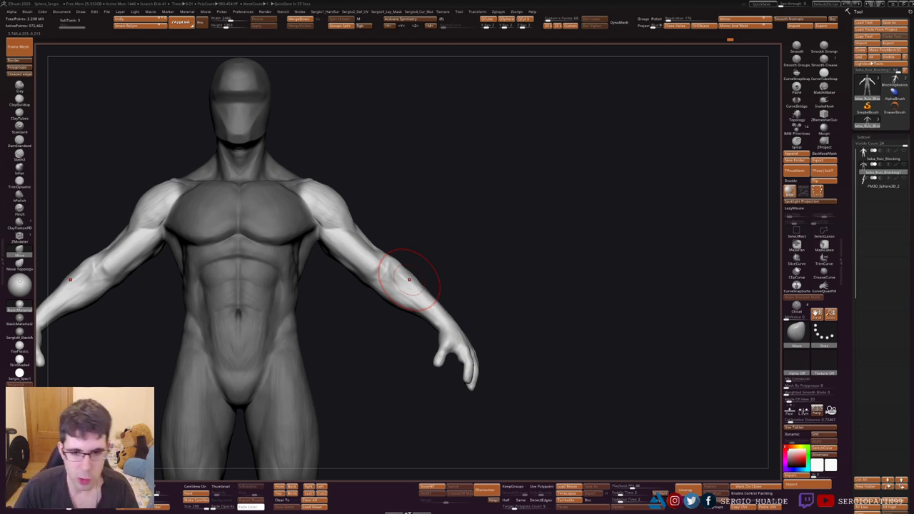
{"action": "left_click_drag", "start_coordinate": [507, 268], "coordinate": [390, 287]}
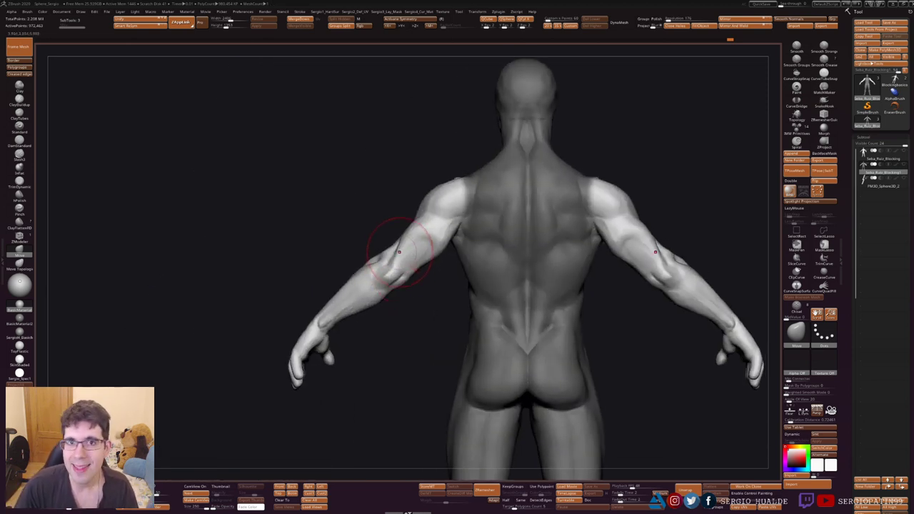
{"action": "mouse_move", "coordinate": [399, 252]}
{"action": "left_mouse_down"}
{"action": "mouse_move", "coordinate": [429, 243]}
{"action": "mouse_move", "coordinate": [378, 248]}
{"action": "mouse_move", "coordinate": [351, 306]}
{"action": "mouse_move", "coordinate": [378, 252]}
{"action": "mouse_move", "coordinate": [306, 286]}
{"action": "mouse_move", "coordinate": [357, 303]}
{"action": "left_mouse_up"}
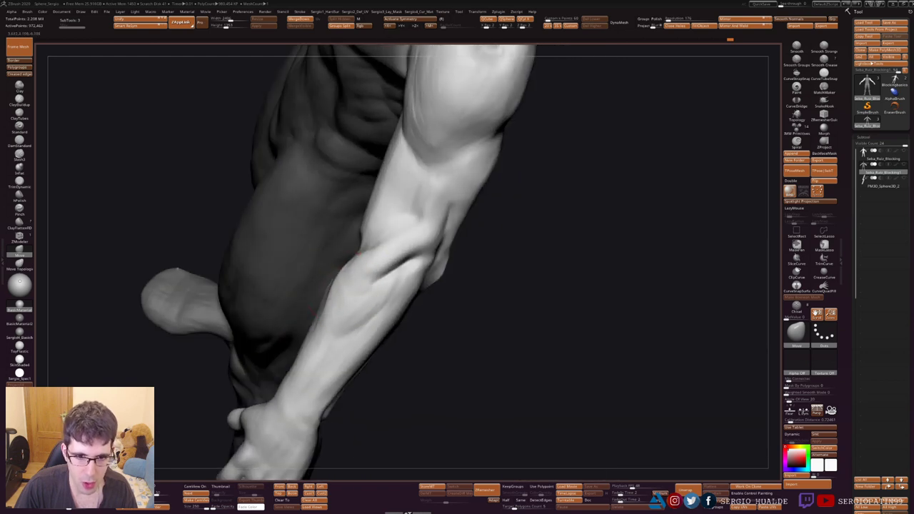
{"action": "mouse_move", "coordinate": [357, 253]}
{"action": "left_mouse_down"}
{"action": "mouse_move", "coordinate": [371, 272]}
{"action": "mouse_move", "coordinate": [403, 250]}
{"action": "mouse_move", "coordinate": [388, 198]}
{"action": "mouse_move", "coordinate": [363, 200]}
{"action": "mouse_move", "coordinate": [377, 214]}
{"action": "left_mouse_up"}
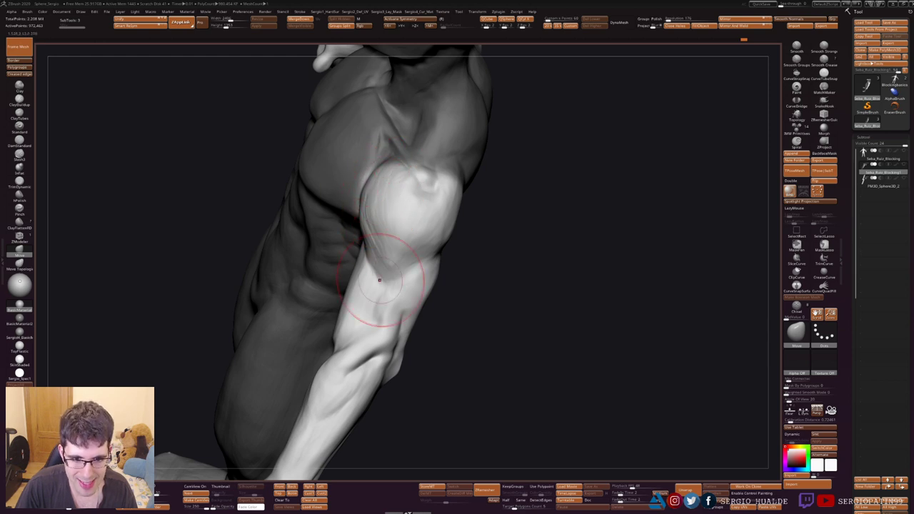
{"action": "mouse_move", "coordinate": [392, 255]}
{"action": "left_mouse_down"}
{"action": "mouse_move", "coordinate": [429, 257]}
{"action": "mouse_move", "coordinate": [457, 211]}
{"action": "left_mouse_up"}
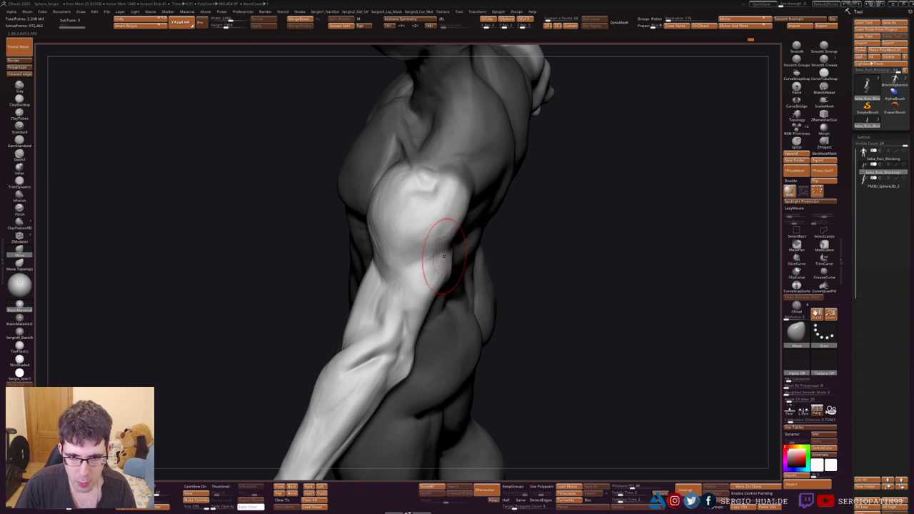
{"action": "left_click_drag", "start_coordinate": [444, 255], "coordinate": [363, 196]}
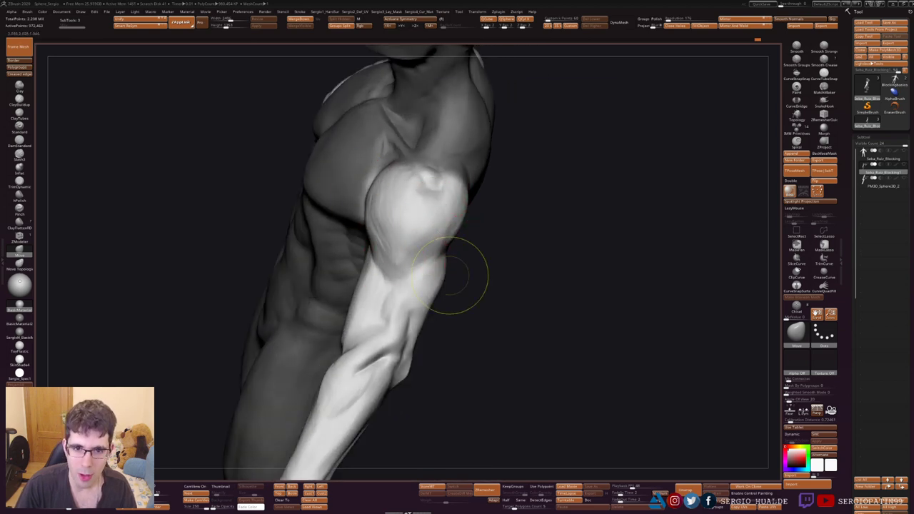
{"action": "key", "text": "f"}
{"action": "left_click_drag", "start_coordinate": [450, 275], "coordinate": [496, 245]}
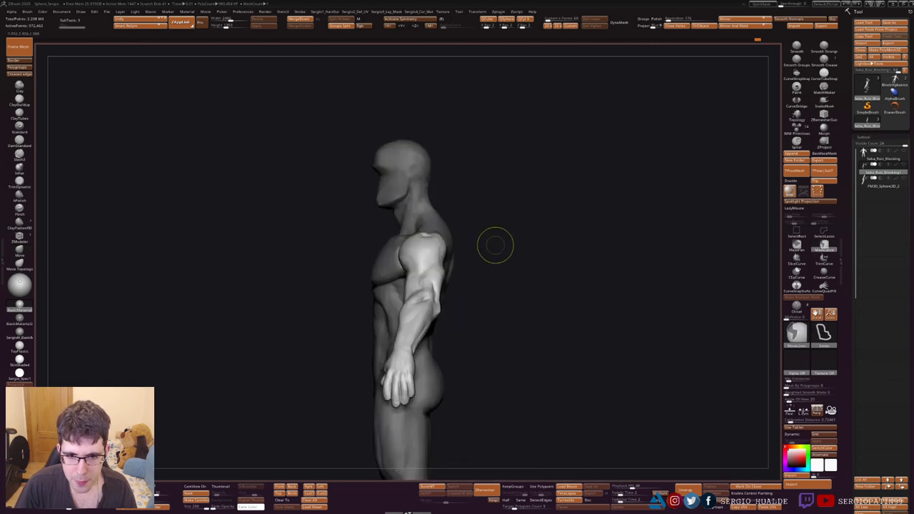
{"action": "scroll", "coordinate": [496, 245], "scroll_direction": "up", "scroll_amount": 5}
{"action": "left_click_drag", "start_coordinate": [521, 282], "coordinate": [372, 199]}
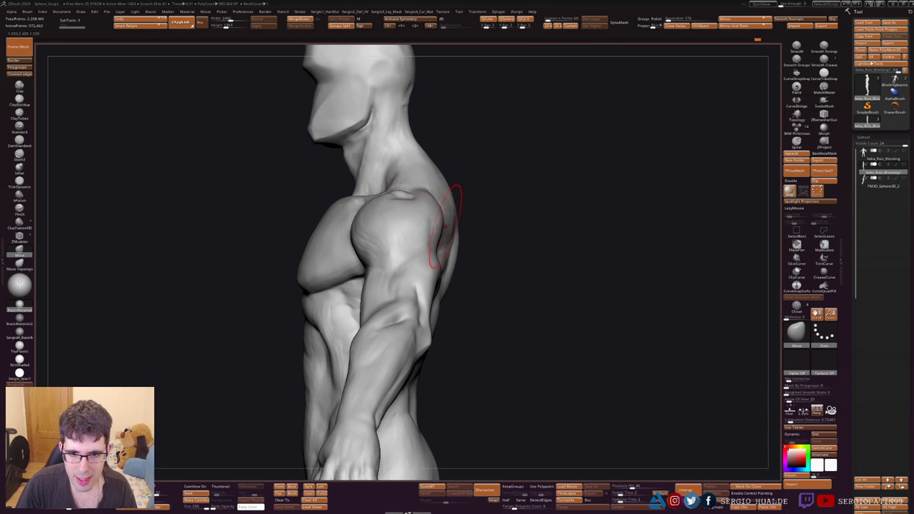
{"action": "mouse_move", "coordinate": [444, 227]}
{"action": "left_mouse_down"}
{"action": "mouse_move", "coordinate": [418, 214]}
{"action": "mouse_move", "coordinate": [428, 224]}
{"action": "left_mouse_up"}
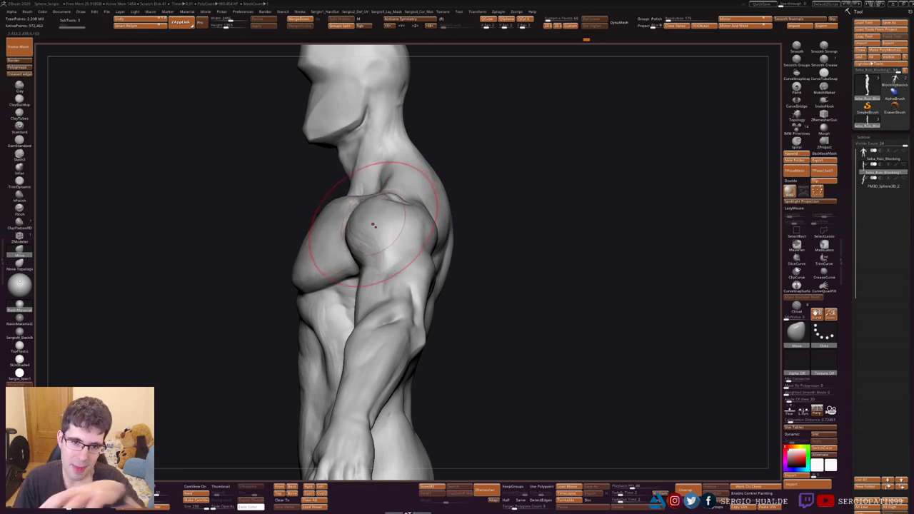
{"action": "left_click_drag", "start_coordinate": [419, 241], "coordinate": [433, 241]}
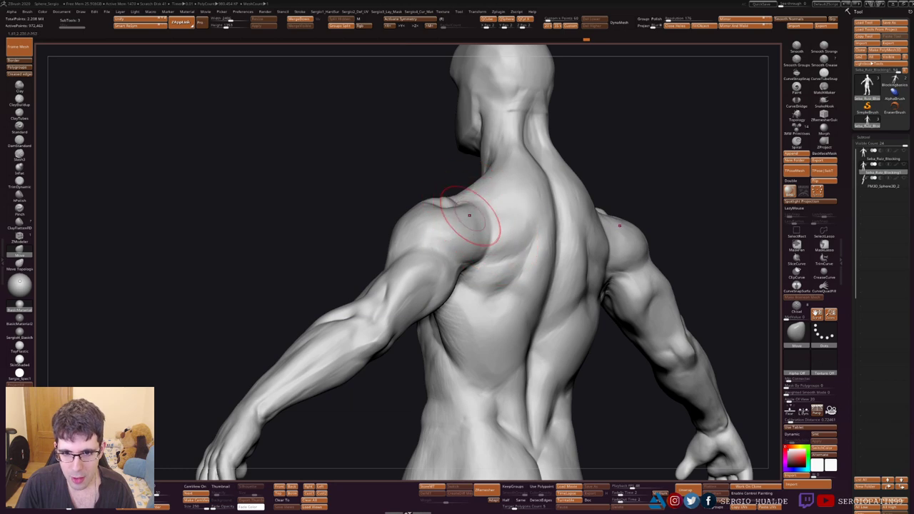
- Carve creases along the upper trapezius and right shoulder, undoing the shoulder-blade outlines
{"action": "mouse_move", "coordinate": [469, 209]}
{"action": "left_mouse_down"}
{"action": "mouse_move", "coordinate": [690, 198]}
{"action": "mouse_move", "coordinate": [585, 265]}
{"action": "left_mouse_up"}
{"action": "left_click_drag", "start_coordinate": [661, 187], "coordinate": [625, 214]}
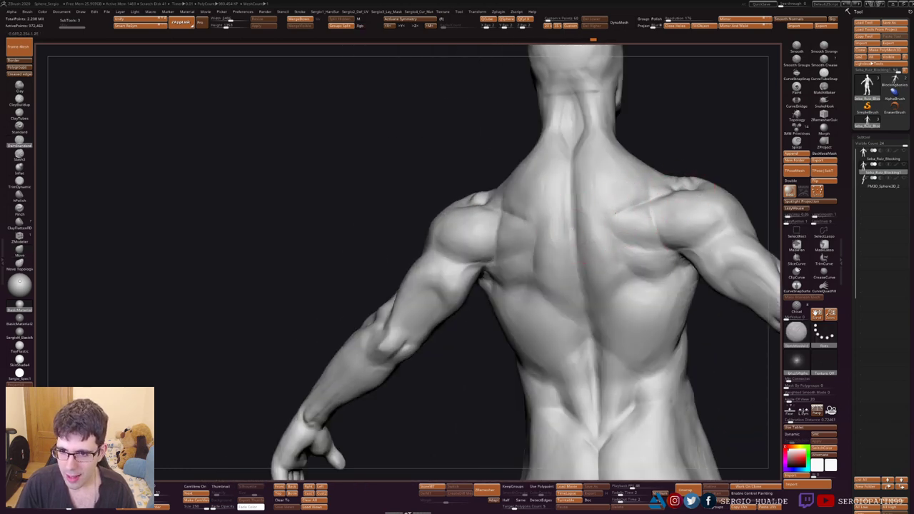
{"action": "right_click_drag", "start_coordinate": [649, 302], "coordinate": [612, 235]}
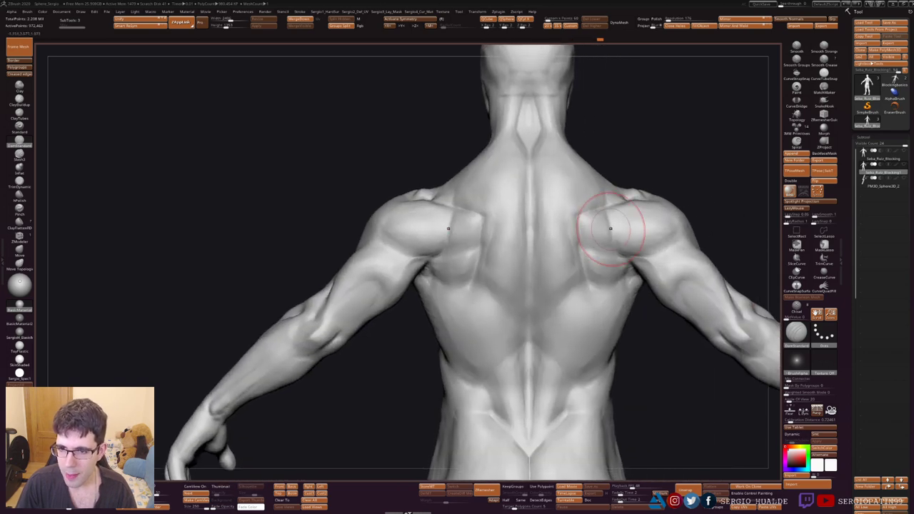
{"action": "left_click_drag", "start_coordinate": [572, 207], "coordinate": [592, 303]}
{"action": "mouse_move", "coordinate": [649, 241]}
{"action": "right_mouse_down"}
{"action": "mouse_move", "coordinate": [649, 214]}
{"action": "mouse_move", "coordinate": [626, 256]}
{"action": "mouse_move", "coordinate": [588, 240]}
{"action": "mouse_move", "coordinate": [548, 286]}
{"action": "mouse_move", "coordinate": [500, 260]}
{"action": "right_mouse_up"}
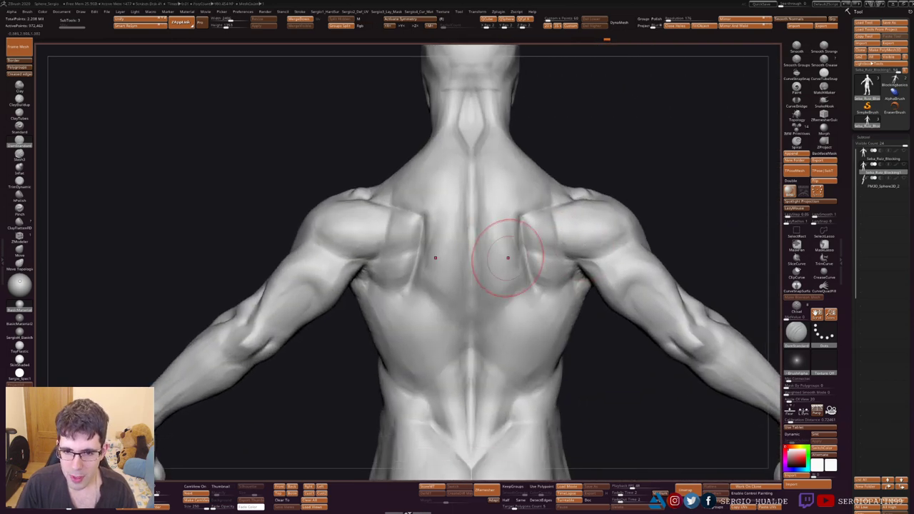
{"action": "mouse_move", "coordinate": [388, 194]}
{"action": "left_mouse_down"}
{"action": "mouse_move", "coordinate": [425, 215]}
{"action": "mouse_move", "coordinate": [435, 289]}
{"action": "mouse_move", "coordinate": [472, 314]}
{"action": "left_mouse_up"}
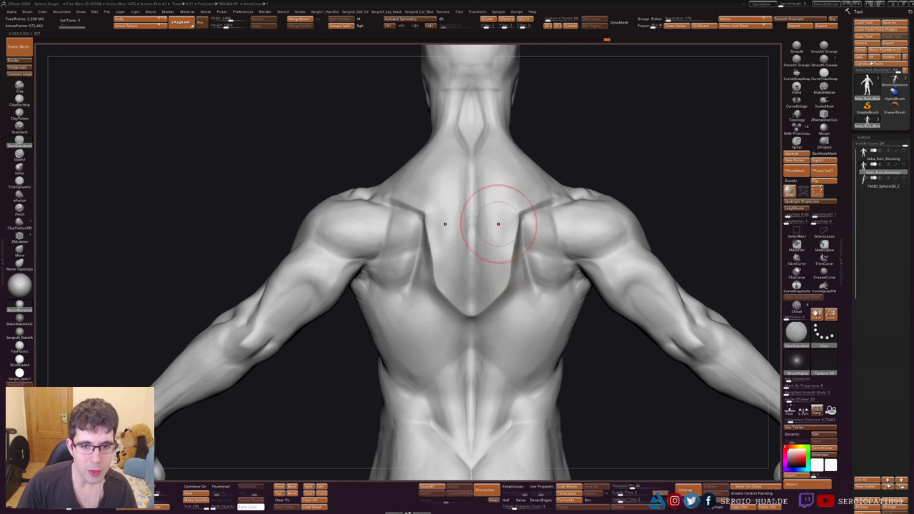
{"action": "key", "text": "ctrl+z"}
{"action": "key", "text": "ctrl+z"}
{"action": "key", "text": "ctrl+z"}
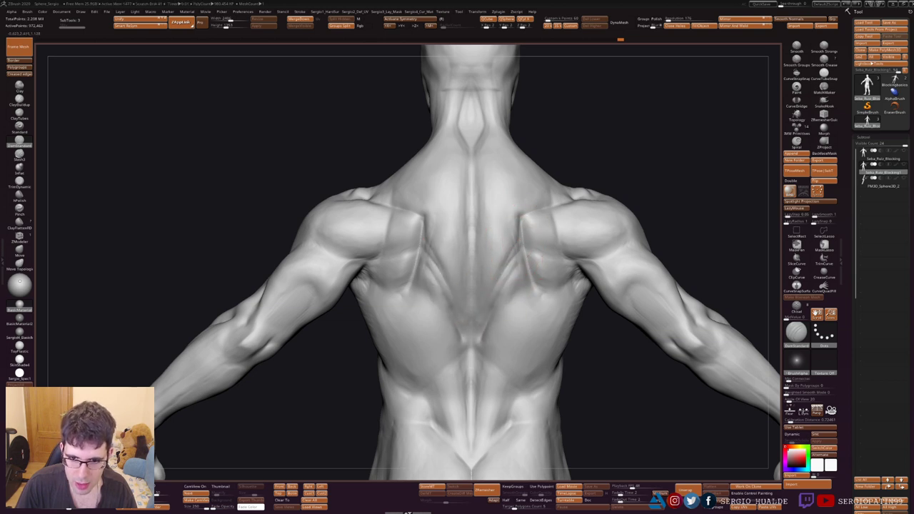
- Lay Clay across the upper back and shoulders, then shrink the brush
{"action": "key", "text": "b"}
{"action": "key", "text": "c"}
{"action": "key", "text": "l"}
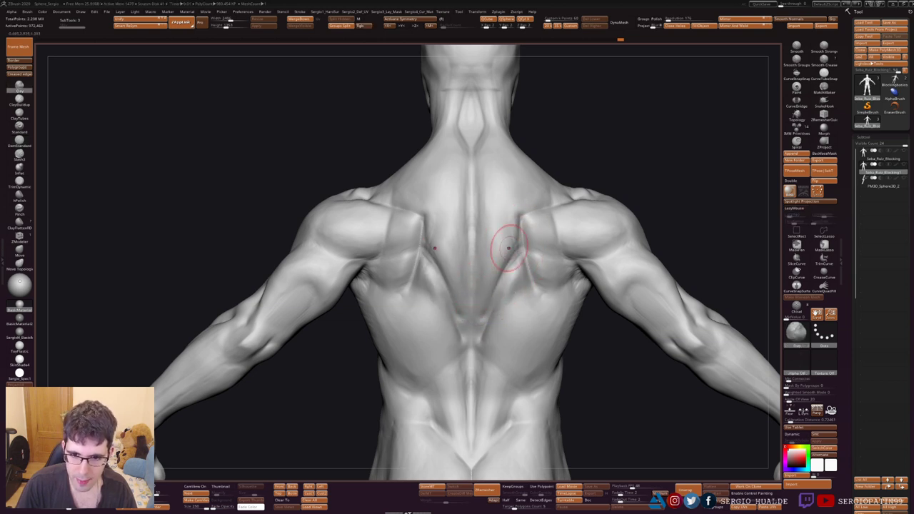
{"action": "scroll", "coordinate": [528, 200], "scroll_direction": "down", "scroll_amount": 5}
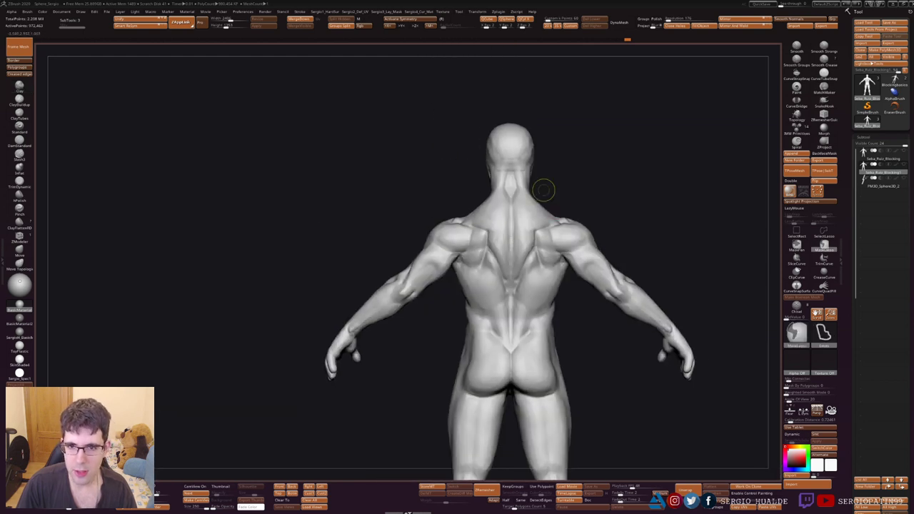
{"action": "scroll", "coordinate": [500, 286], "scroll_direction": "up", "scroll_amount": 5}
{"action": "key", "text": "bracketright"}
{"action": "scroll", "coordinate": [529, 285], "scroll_direction": "down", "scroll_amount": 4}
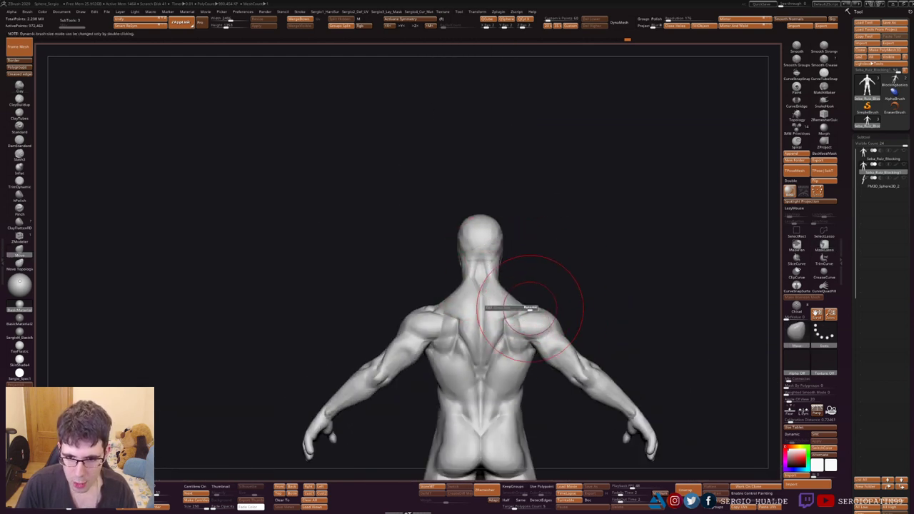
{"action": "left_click_drag", "start_coordinate": [528, 307], "coordinate": [564, 325]}
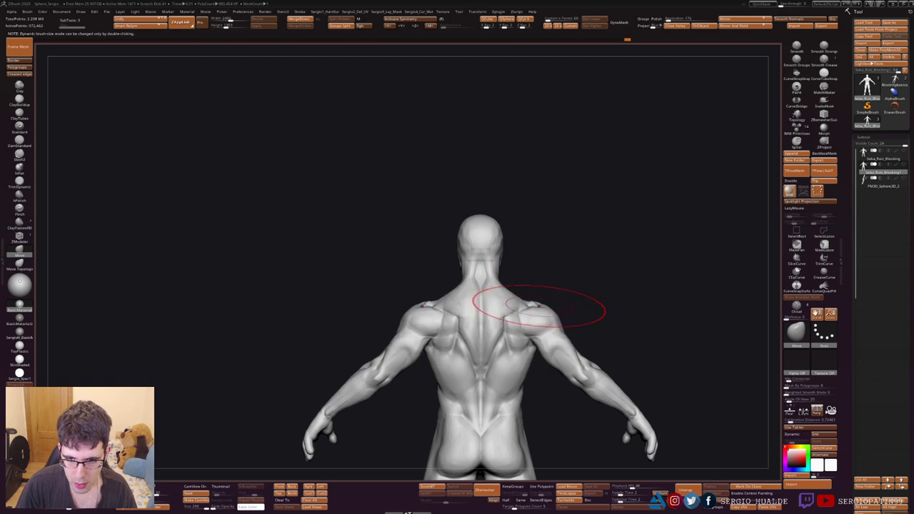
{"action": "key", "text": "s"}
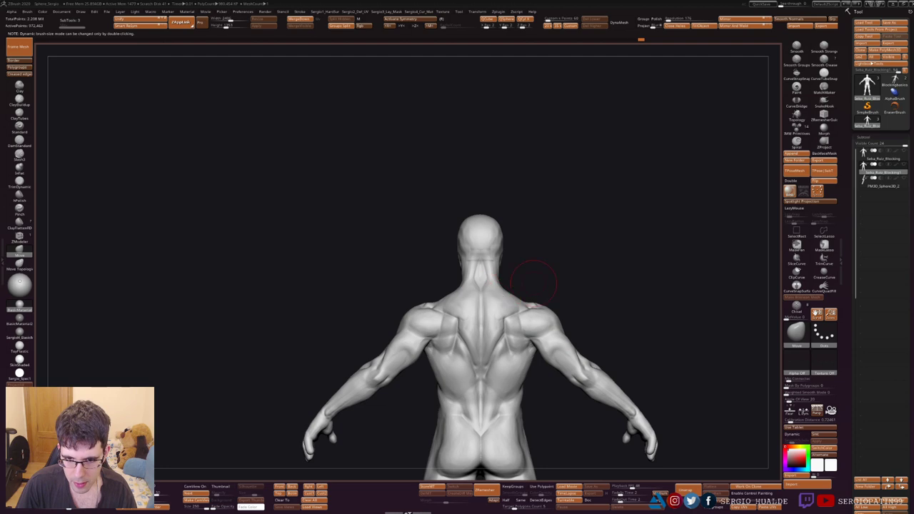
- Deepen the armpit crease between chest and arm, then mask the shoulder and upper arm
{"action": "mouse_move", "coordinate": [534, 282]}
{"action": "left_mouse_down"}
{"action": "mouse_move", "coordinate": [428, 285]}
{"action": "mouse_move", "coordinate": [429, 214]}
{"action": "left_mouse_up"}
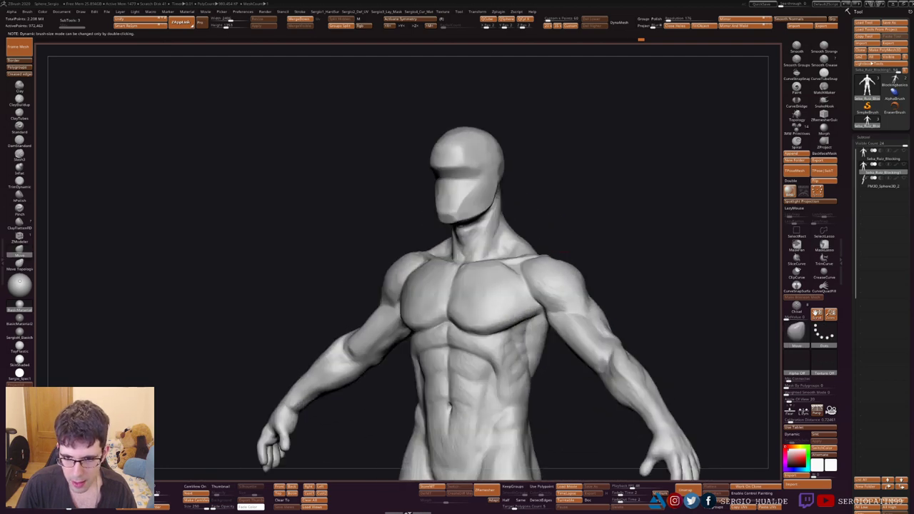
{"action": "mouse_move", "coordinate": [678, 285]}
{"action": "left_mouse_down"}
{"action": "mouse_move", "coordinate": [526, 283]}
{"action": "mouse_move", "coordinate": [546, 311]}
{"action": "mouse_move", "coordinate": [526, 283]}
{"action": "left_mouse_up"}
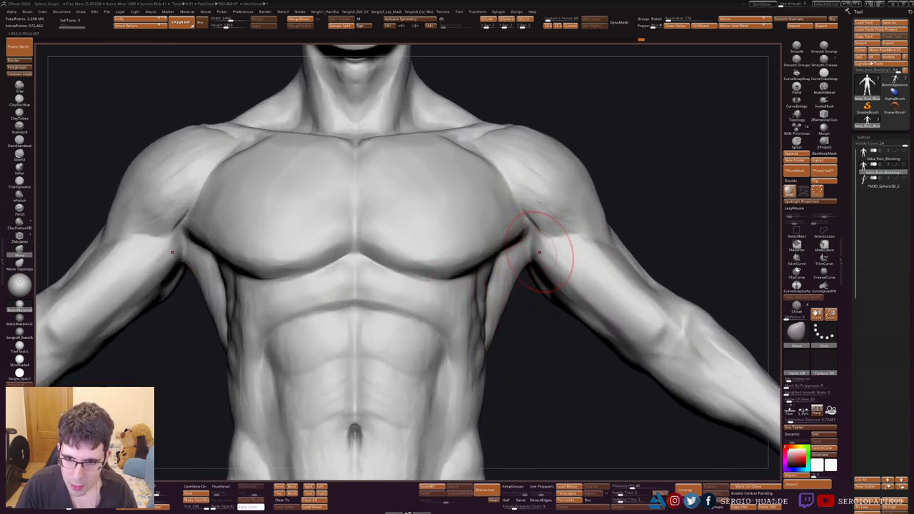
{"action": "right_click_drag", "start_coordinate": [539, 252], "coordinate": [538, 284]}
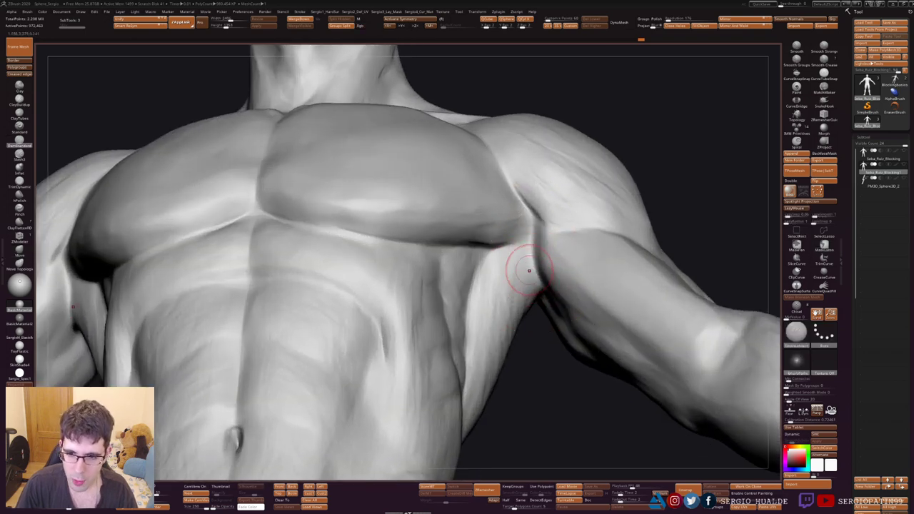
{"action": "mouse_move", "coordinate": [528, 272]}
{"action": "left_mouse_down"}
{"action": "mouse_move", "coordinate": [520, 245]}
{"action": "mouse_move", "coordinate": [531, 295]}
{"action": "left_mouse_up"}
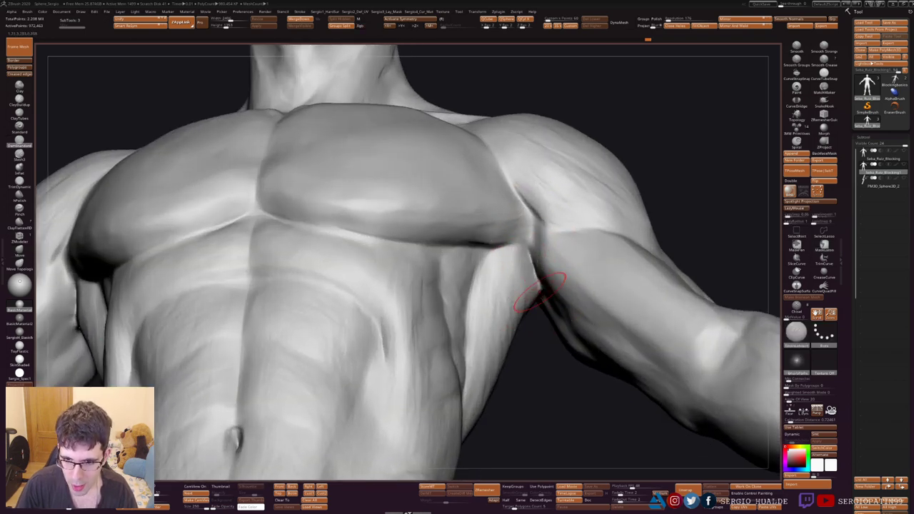
{"action": "mouse_move", "coordinate": [541, 290]}
{"action": "right_mouse_down"}
{"action": "mouse_move", "coordinate": [533, 275]}
{"action": "mouse_move", "coordinate": [548, 280]}
{"action": "right_mouse_up"}
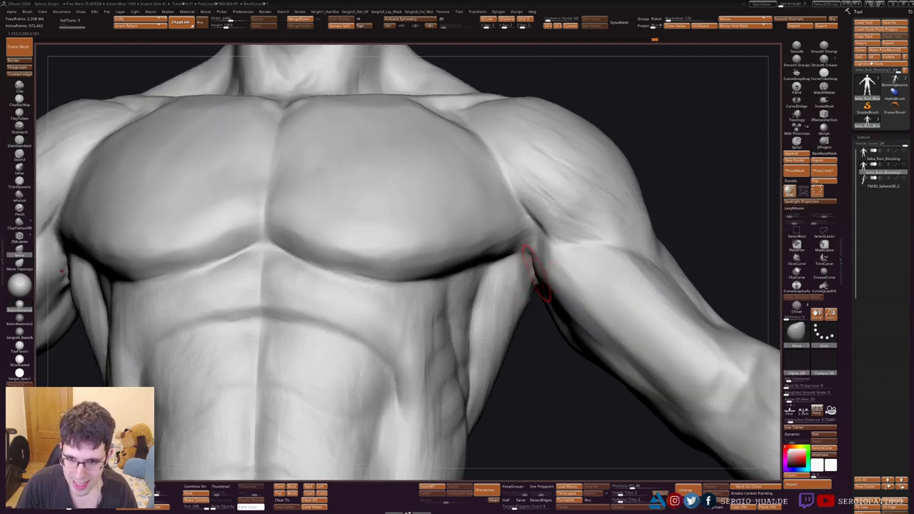
{"action": "mouse_move", "coordinate": [653, 116]}
{"action": "left_mouse_down", "text": "ctrl"}
{"action": "mouse_move", "coordinate": [544, 285]}
{"action": "mouse_move", "coordinate": [612, 398]}
{"action": "left_mouse_up", "text": "ctrl"}
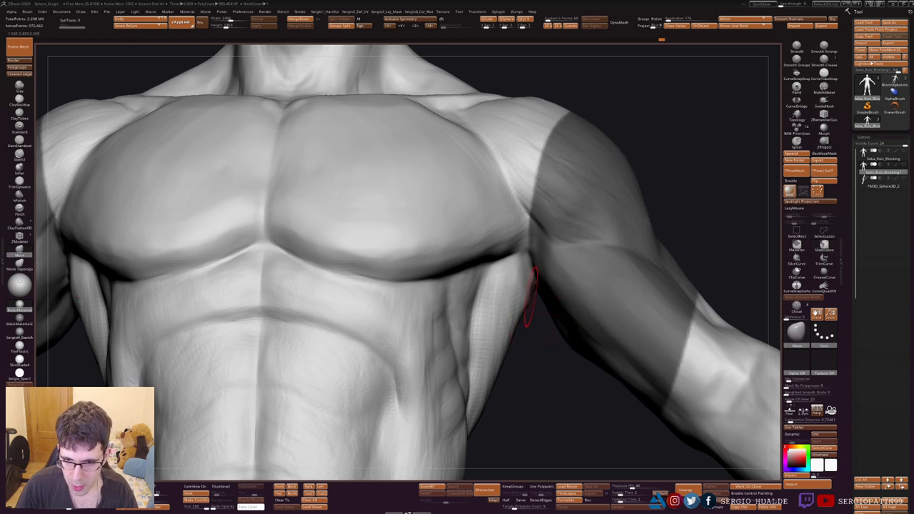
- Lasso-mask both pectorals and the armpit edge with symmetry
{"action": "left_click_drag", "start_coordinate": [652, 139], "coordinate": [568, 164], "text": "ctrl"}
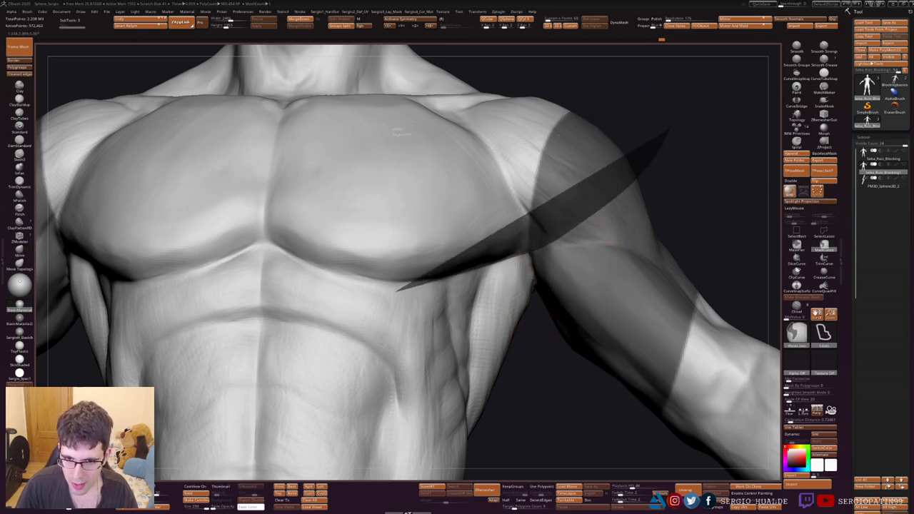
{"action": "left_click_drag", "start_coordinate": [522, 227], "coordinate": [548, 309], "text": "ctrl"}
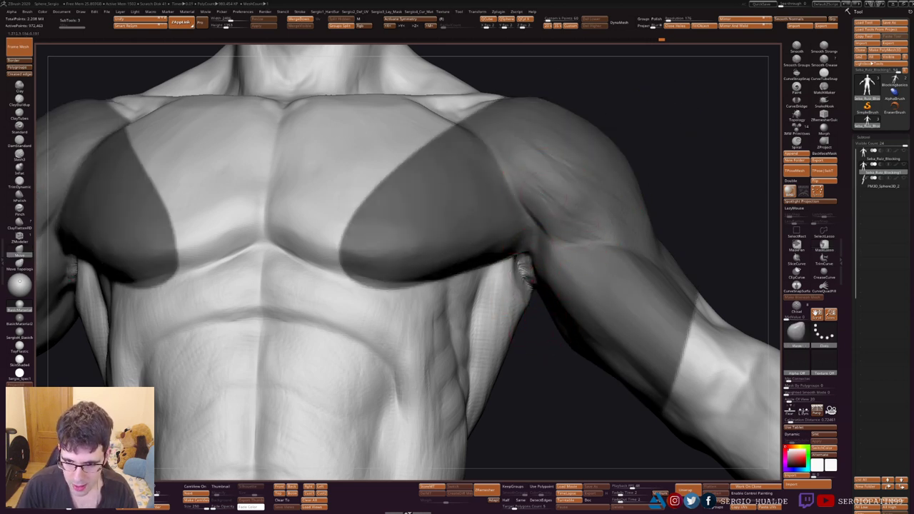
{"action": "right_click_drag", "start_coordinate": [528, 286], "coordinate": [565, 264]}
{"action": "left_click_drag", "start_coordinate": [564, 264], "coordinate": [500, 321], "text": "ctrl"}
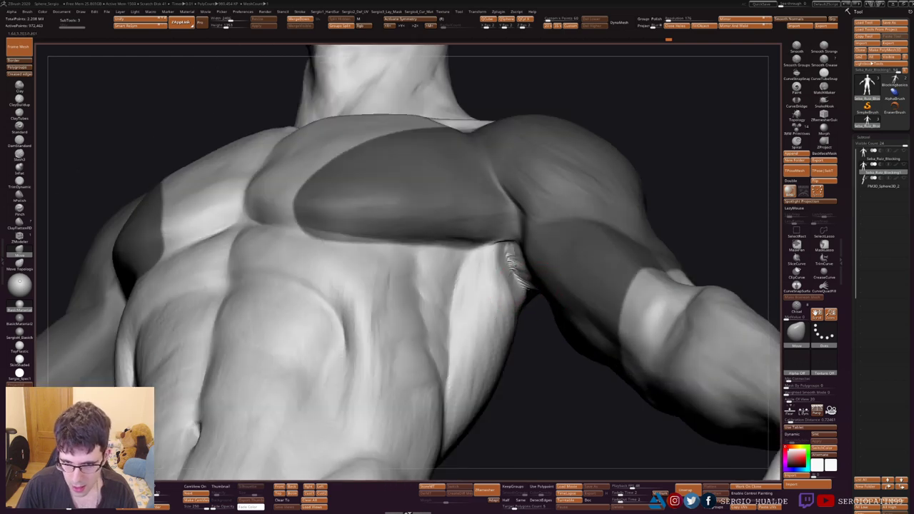
- Try the Clay and Move brushes on the chest, then zoom out to the full figure
{"action": "key", "text": "b"}
{"action": "key", "text": "c"}
{"action": "key", "text": "l"}
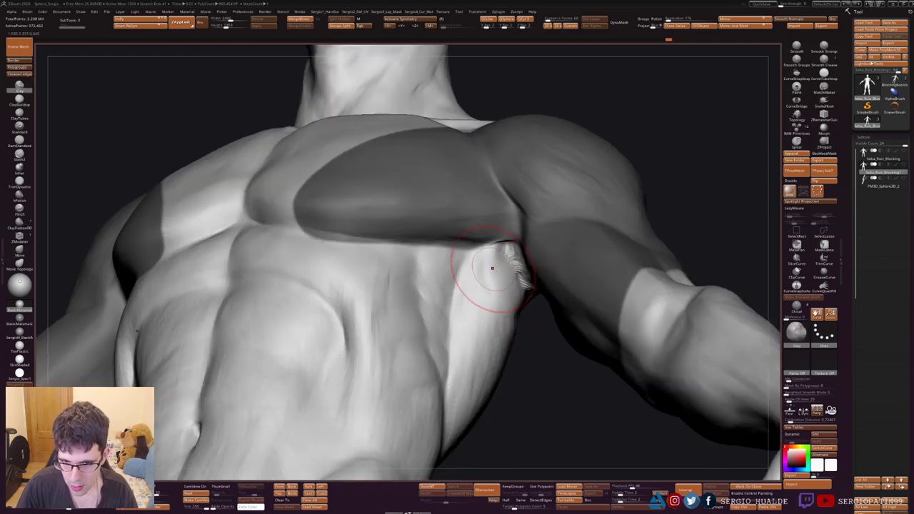
{"action": "right_click_drag", "start_coordinate": [518, 315], "coordinate": [496, 303]}
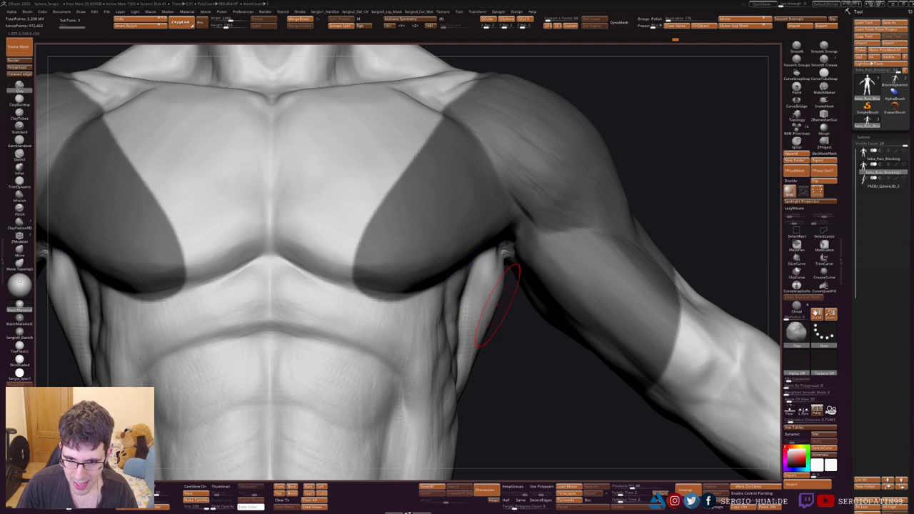
{"action": "key", "text": "b"}
{"action": "key", "text": "m"}
{"action": "key", "text": "v"}
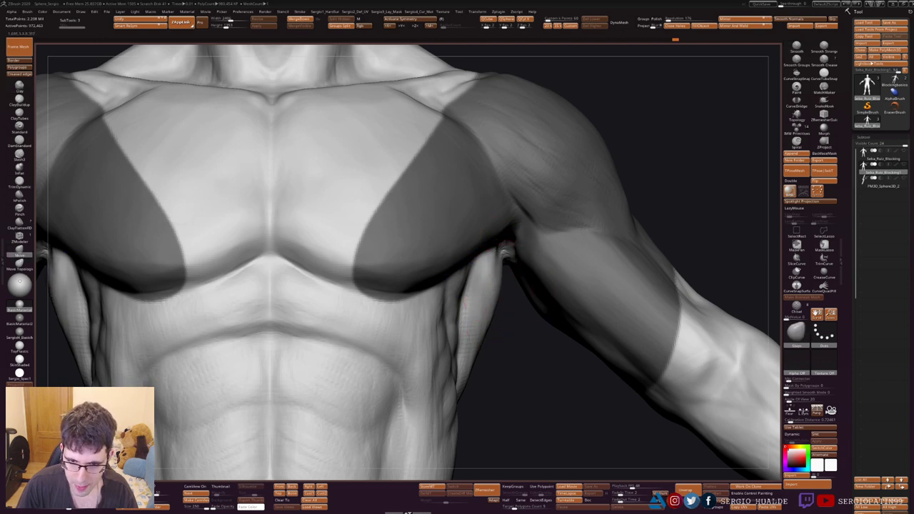
{"action": "right_click_drag", "start_coordinate": [506, 252], "coordinate": [515, 322], "text": "ctrl"}
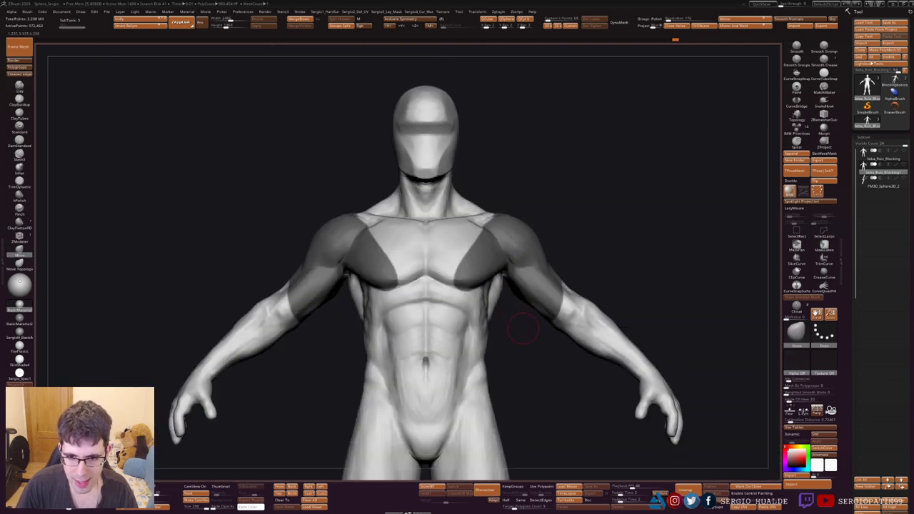
- Clear the mask from the chest and shoulders, then slightly rotate and zoom the view
{"action": "left_click", "coordinate": [523, 328], "text": "ctrl"}
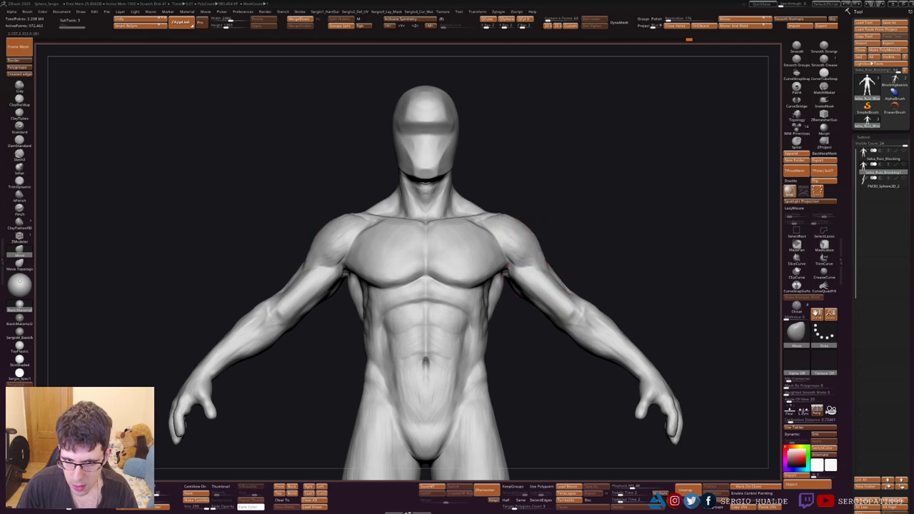
{"action": "scroll", "coordinate": [522, 260], "scroll_direction": "down", "scroll_amount": 5}
{"action": "right_click_drag", "start_coordinate": [522, 259], "coordinate": [529, 263]}
{"action": "scroll", "coordinate": [525, 261], "scroll_direction": "up", "scroll_amount": 4}
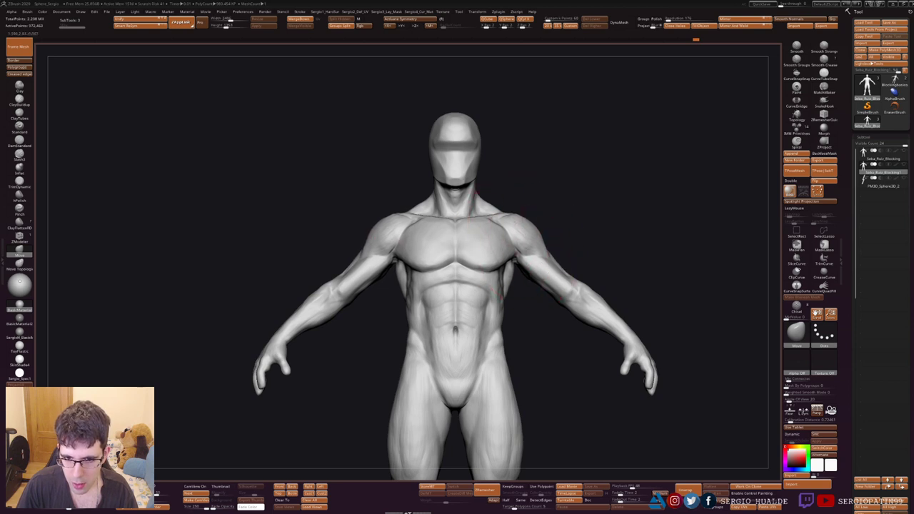
- Turn to the back view and reshape the shoulder and armpit surface
{"action": "right_click_drag", "start_coordinate": [400, 257], "coordinate": [581, 255]}
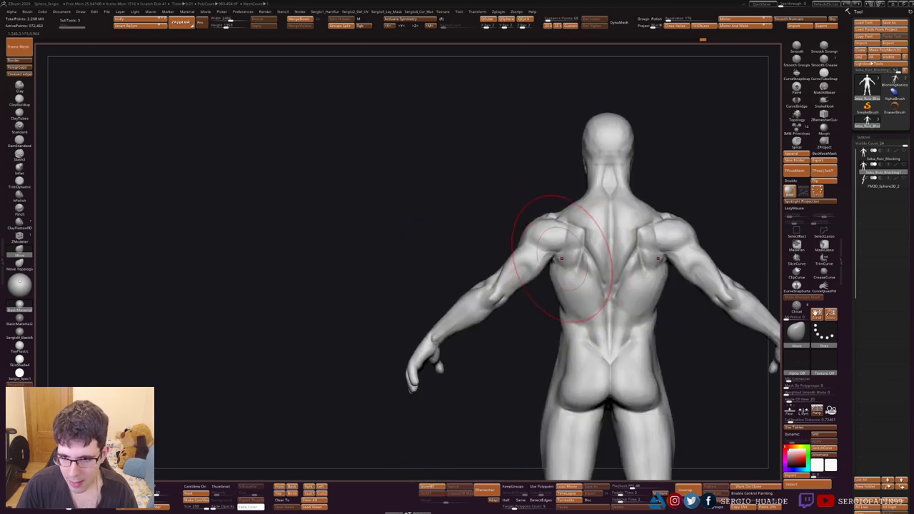
{"action": "key", "text": "f"}
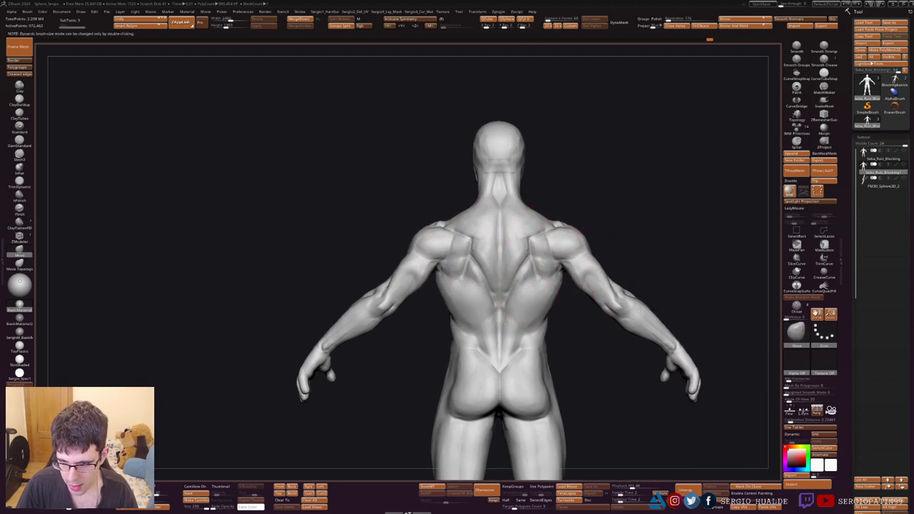
{"action": "right_click_drag", "start_coordinate": [593, 271], "coordinate": [569, 216]}
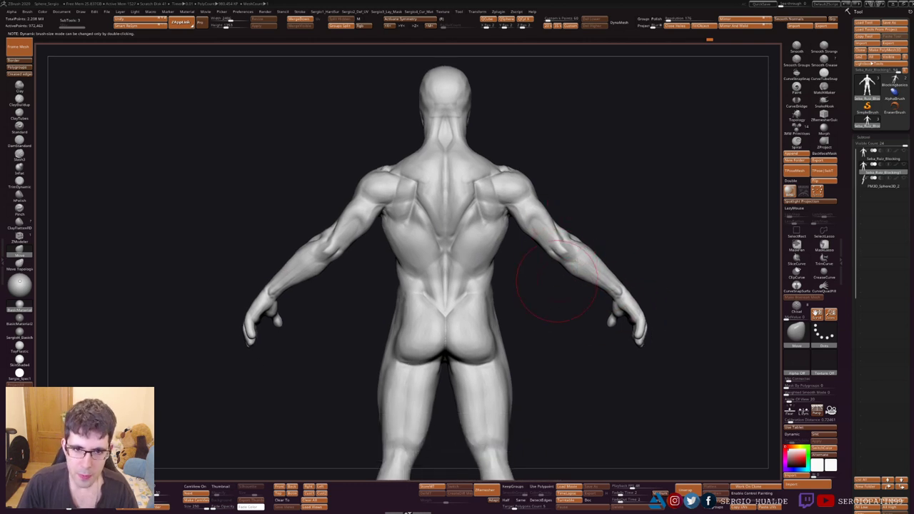
{"action": "right_click_drag", "start_coordinate": [402, 284], "coordinate": [530, 302]}
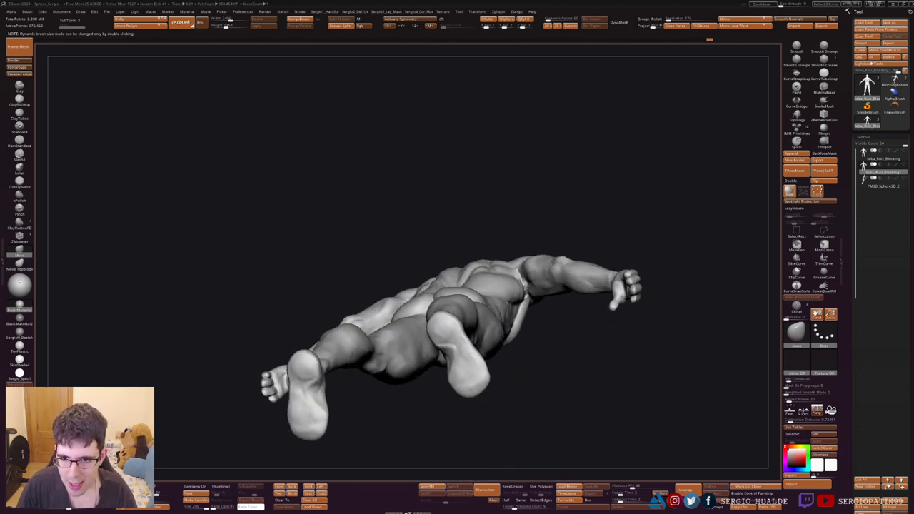
{"action": "left_click_drag", "start_coordinate": [531, 302], "coordinate": [506, 285]}
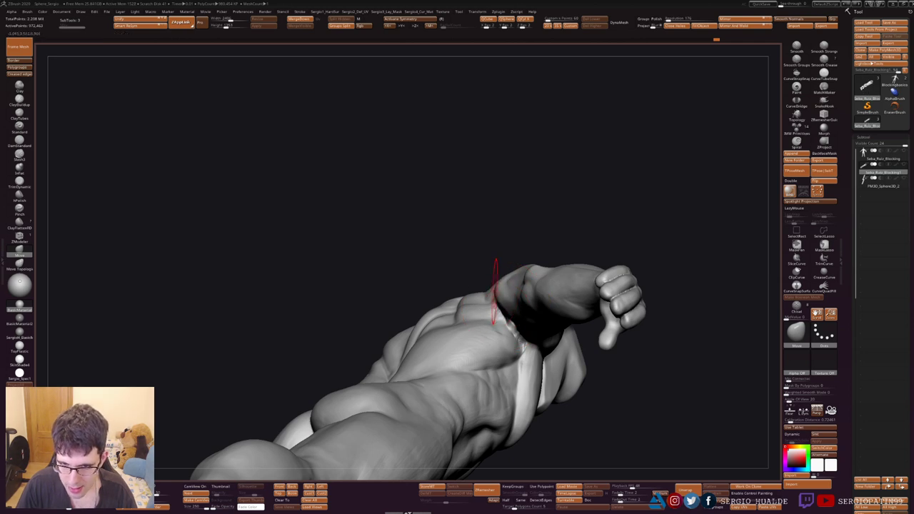
{"action": "mouse_move", "coordinate": [529, 274]}
{"action": "right_mouse_down"}
{"action": "mouse_move", "coordinate": [587, 248]}
{"action": "mouse_move", "coordinate": [612, 204]}
{"action": "mouse_move", "coordinate": [622, 243]}
{"action": "right_mouse_up"}
{"action": "key", "text": "f"}
- Zoom in on the upper back and right arm with the Move brush active
{"action": "mouse_move", "coordinate": [500, 214]}
{"action": "right_mouse_down", "text": "shift"}
{"action": "mouse_move", "coordinate": [514, 235]}
{"action": "mouse_move", "coordinate": [450, 309]}
{"action": "mouse_move", "coordinate": [470, 285]}
{"action": "mouse_move", "coordinate": [429, 293]}
{"action": "mouse_move", "coordinate": [490, 255]}
{"action": "mouse_move", "coordinate": [503, 264]}
{"action": "right_mouse_up", "text": "shift"}
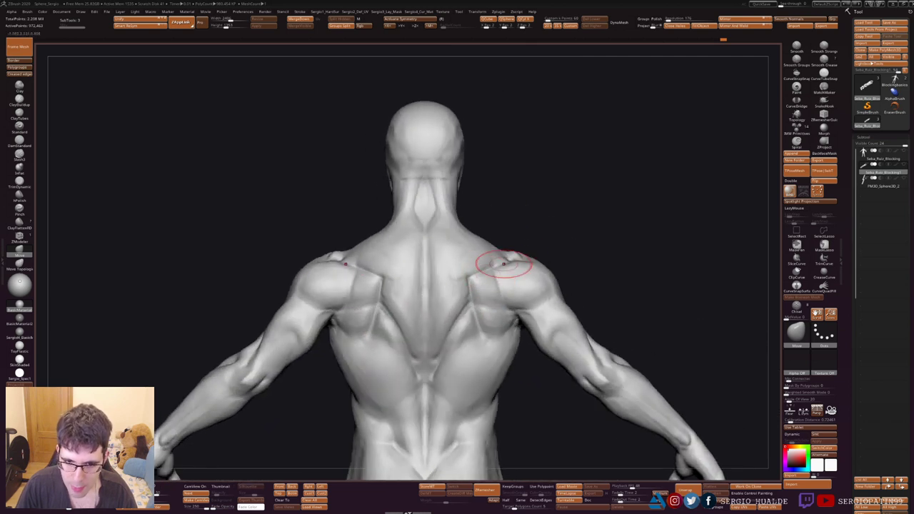
{"action": "right_click_drag", "start_coordinate": [477, 326], "coordinate": [408, 326]}
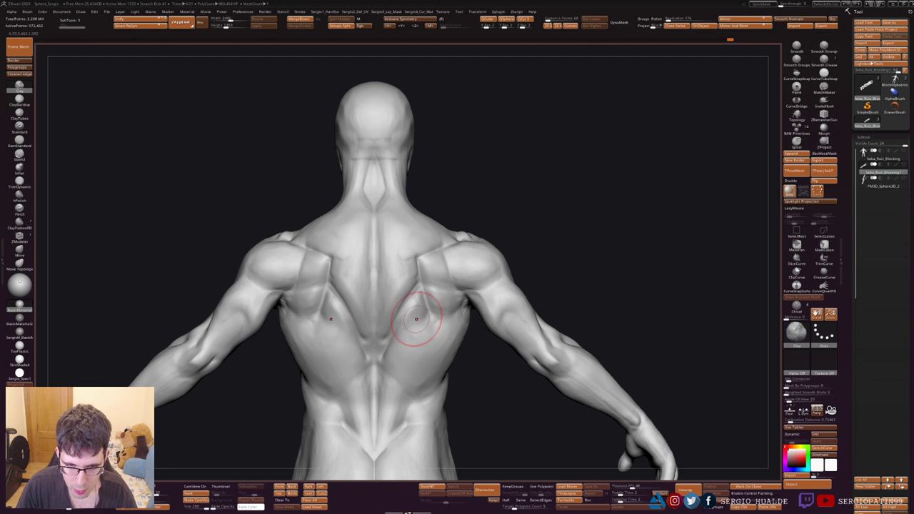
{"action": "key", "text": "b"}
{"action": "key", "text": "m"}
{"action": "key", "text": "v"}
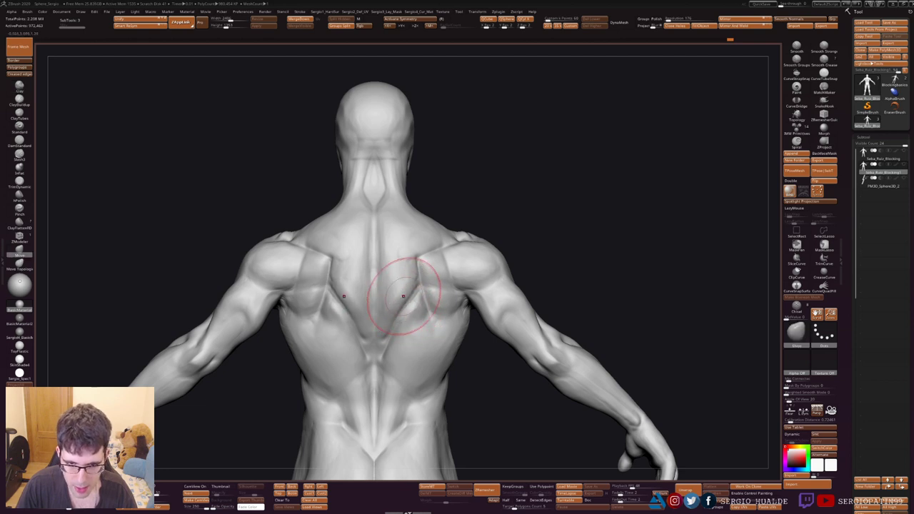
{"action": "right_click_drag", "start_coordinate": [390, 309], "coordinate": [387, 325]}
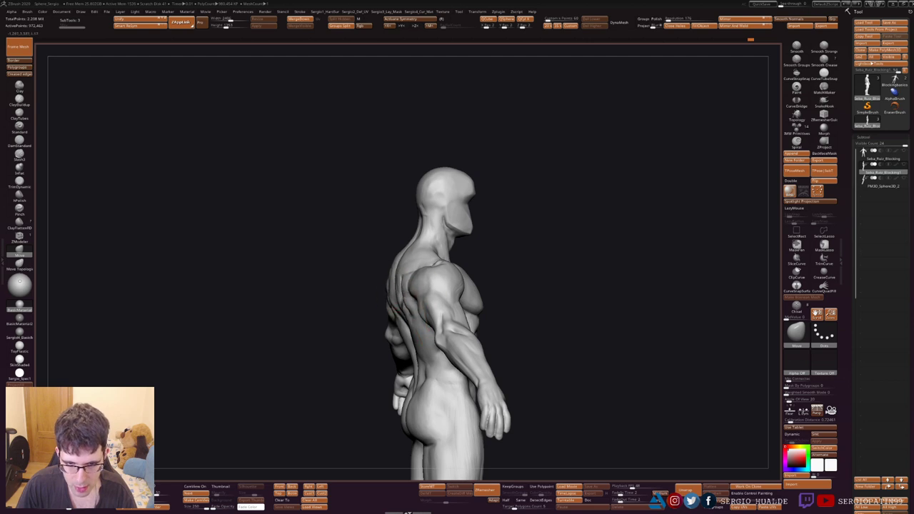
- In side profile, push the upper chest, shoulder, back and side contours into shape
{"action": "right_click_drag", "start_coordinate": [412, 298], "coordinate": [403, 268]}
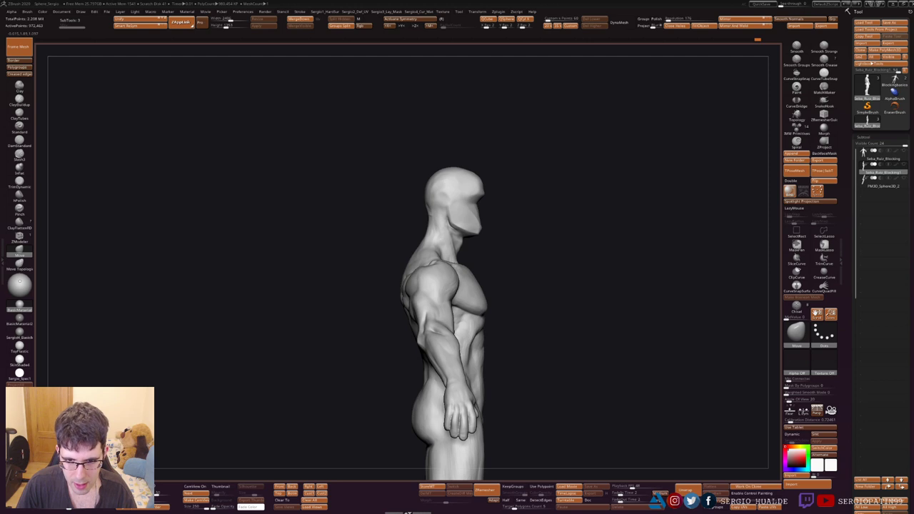
{"action": "left_click_drag", "start_coordinate": [450, 244], "coordinate": [493, 294]}
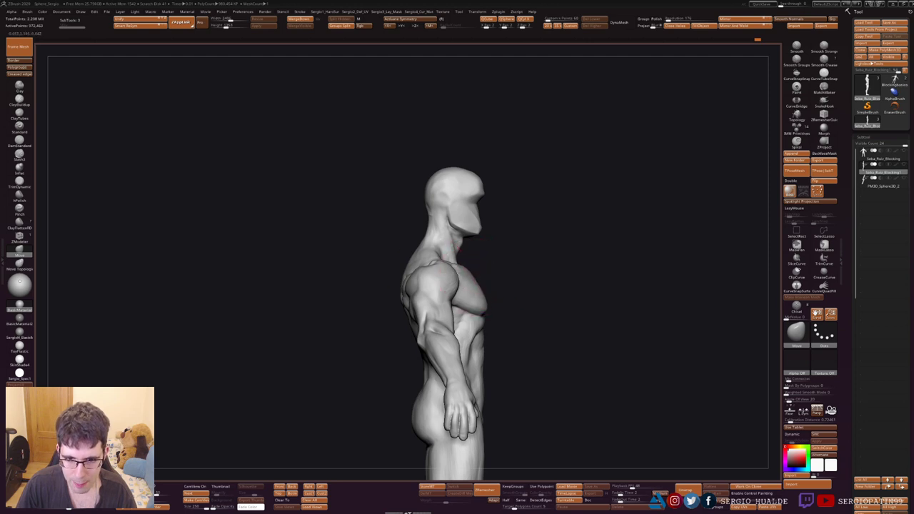
{"action": "mouse_move", "coordinate": [470, 299]}
{"action": "right_mouse_down"}
{"action": "mouse_move", "coordinate": [543, 300]}
{"action": "mouse_move", "coordinate": [542, 235]}
{"action": "mouse_move", "coordinate": [483, 254]}
{"action": "right_mouse_up"}
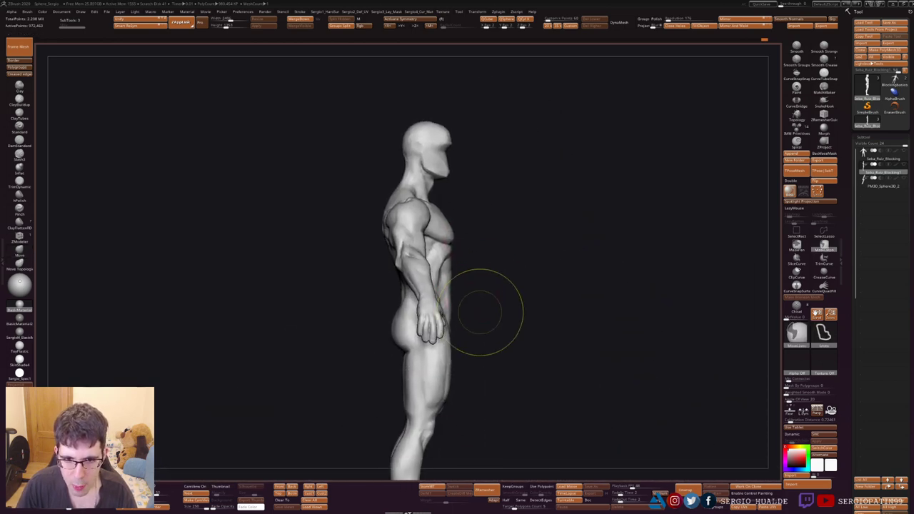
{"action": "mouse_move", "coordinate": [490, 323]}
{"action": "right_mouse_down"}
{"action": "mouse_move", "coordinate": [483, 290]}
{"action": "mouse_move", "coordinate": [457, 293]}
{"action": "right_mouse_up"}
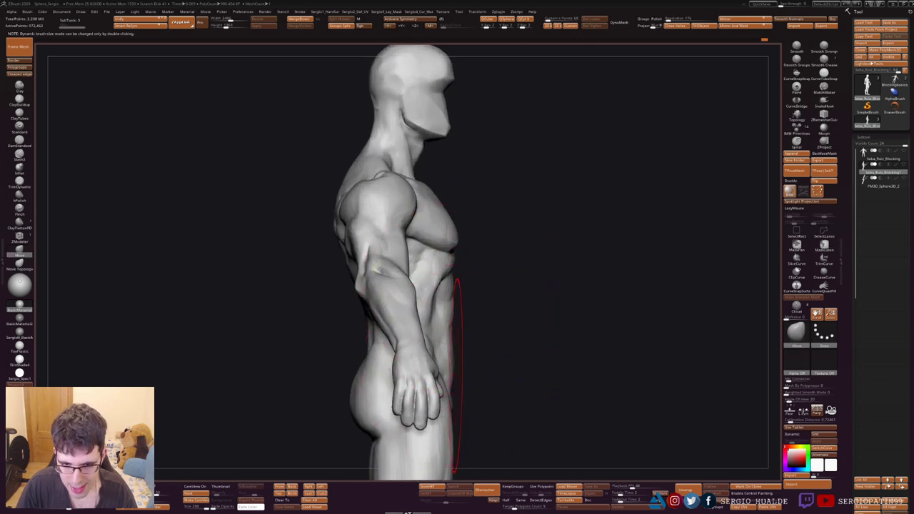
{"action": "mouse_move", "coordinate": [450, 336]}
{"action": "left_mouse_down"}
{"action": "mouse_move", "coordinate": [466, 307]}
{"action": "mouse_move", "coordinate": [461, 214]}
{"action": "left_mouse_up"}
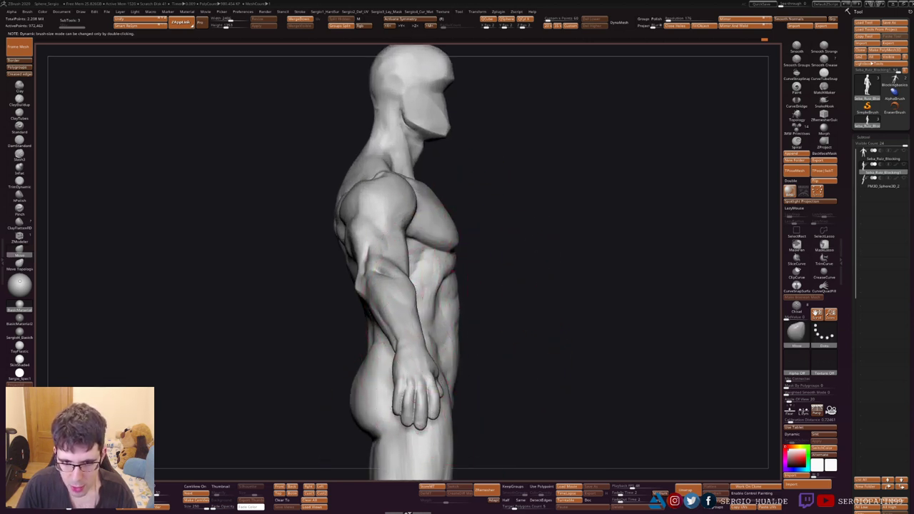
- Rotate through front and rear views to check the hip and buttock shape
{"action": "right_click_drag", "start_coordinate": [470, 353], "coordinate": [463, 411]}
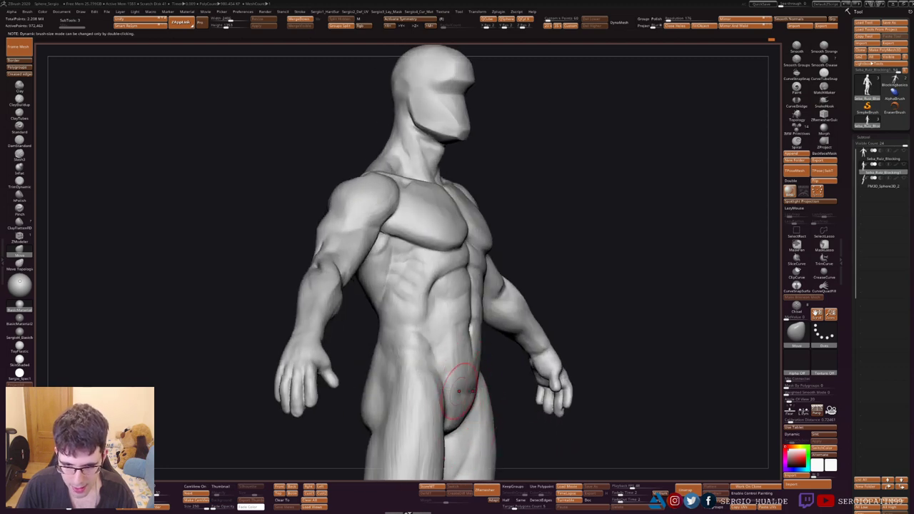
{"action": "mouse_move", "coordinate": [468, 382]}
{"action": "right_mouse_down"}
{"action": "mouse_move", "coordinate": [445, 384]}
{"action": "mouse_move", "coordinate": [466, 367]}
{"action": "right_mouse_up"}
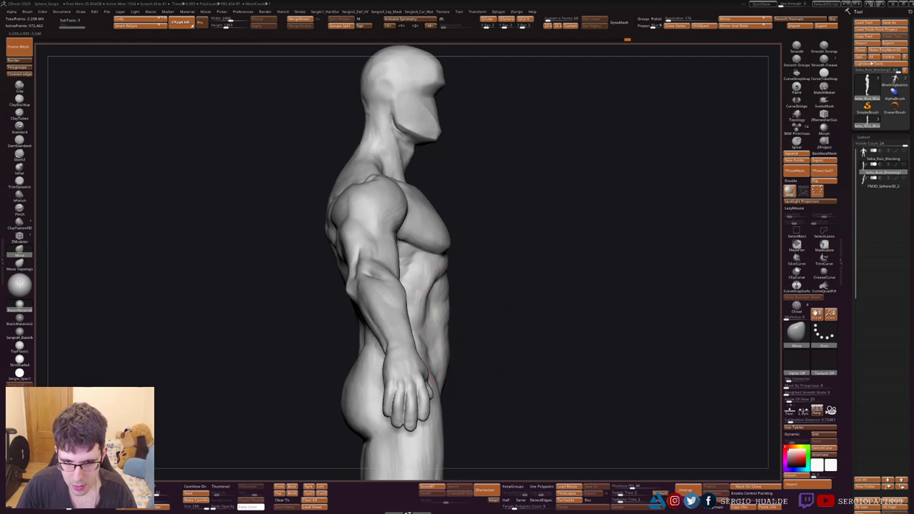
{"action": "mouse_move", "coordinate": [437, 292]}
{"action": "right_mouse_down"}
{"action": "mouse_move", "coordinate": [393, 321]}
{"action": "mouse_move", "coordinate": [388, 306]}
{"action": "mouse_move", "coordinate": [388, 317]}
{"action": "right_mouse_up"}
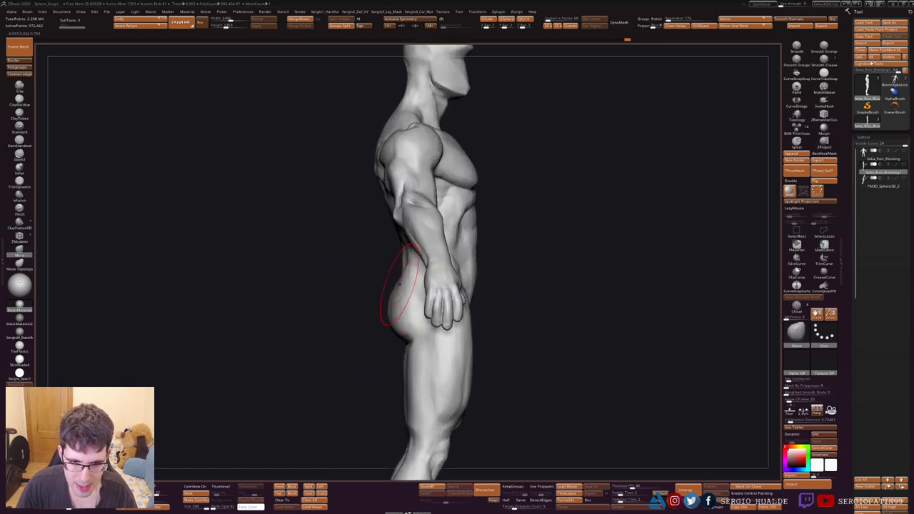
{"action": "right_click_drag", "start_coordinate": [397, 285], "coordinate": [375, 307]}
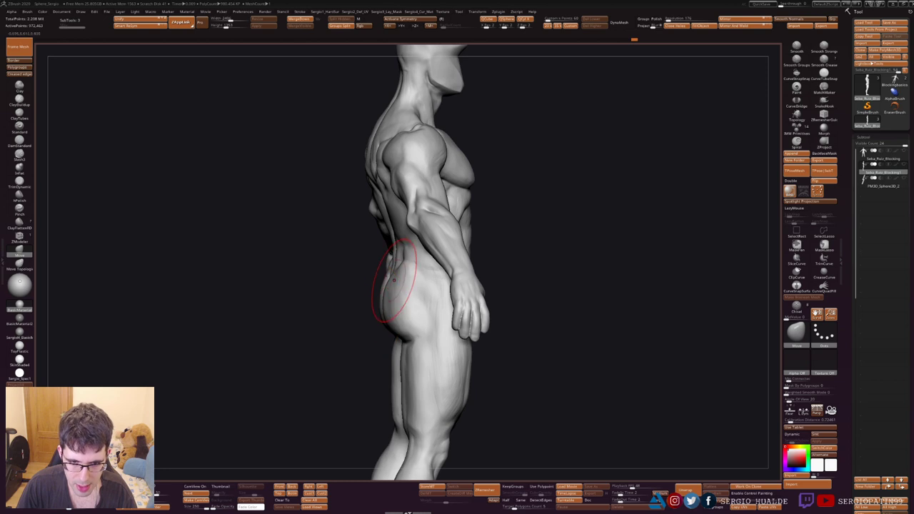
{"action": "mouse_move", "coordinate": [393, 280]}
{"action": "right_mouse_down"}
{"action": "mouse_move", "coordinate": [389, 293]}
{"action": "mouse_move", "coordinate": [398, 296]}
{"action": "mouse_move", "coordinate": [397, 268]}
{"action": "right_mouse_up"}
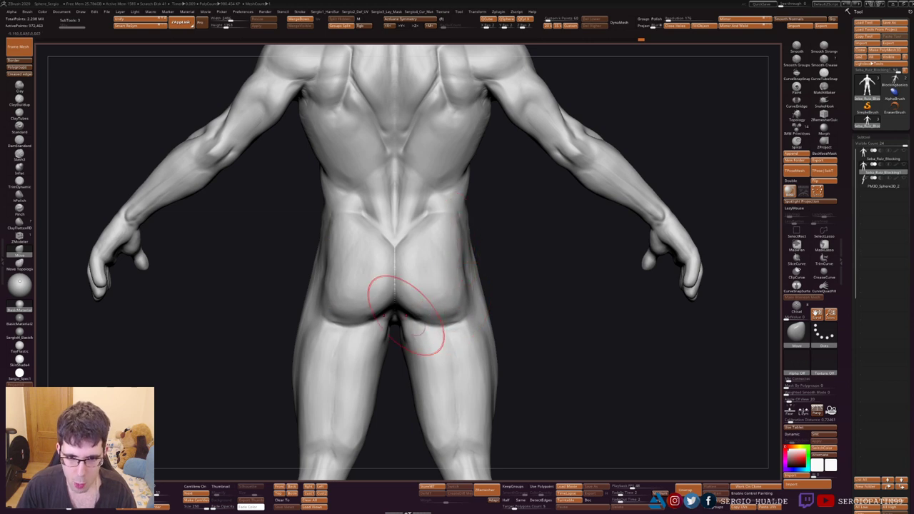
{"action": "mouse_move", "coordinate": [452, 295]}
{"action": "right_mouse_down", "text": "ctrl"}
{"action": "mouse_move", "coordinate": [493, 330]}
{"action": "mouse_move", "coordinate": [446, 293]}
{"action": "right_mouse_up", "text": "ctrl"}
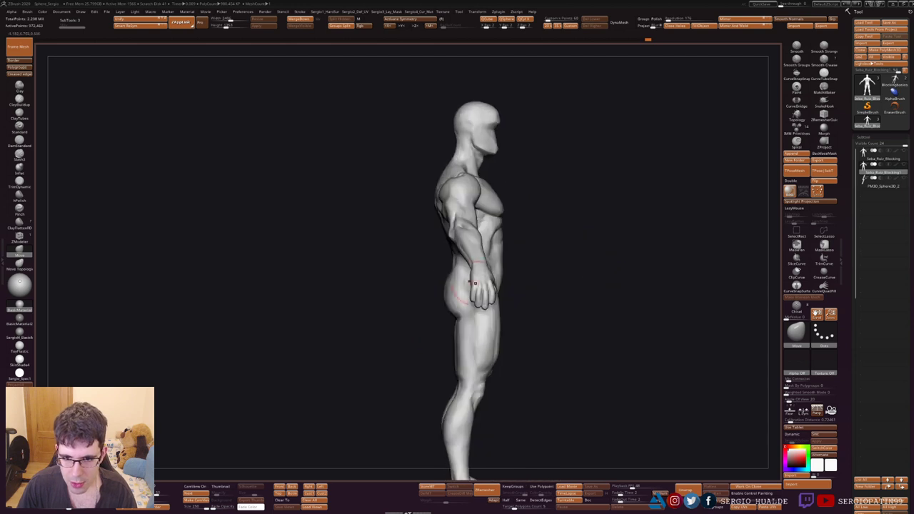
{"action": "left_click", "coordinate": [521, 271]}
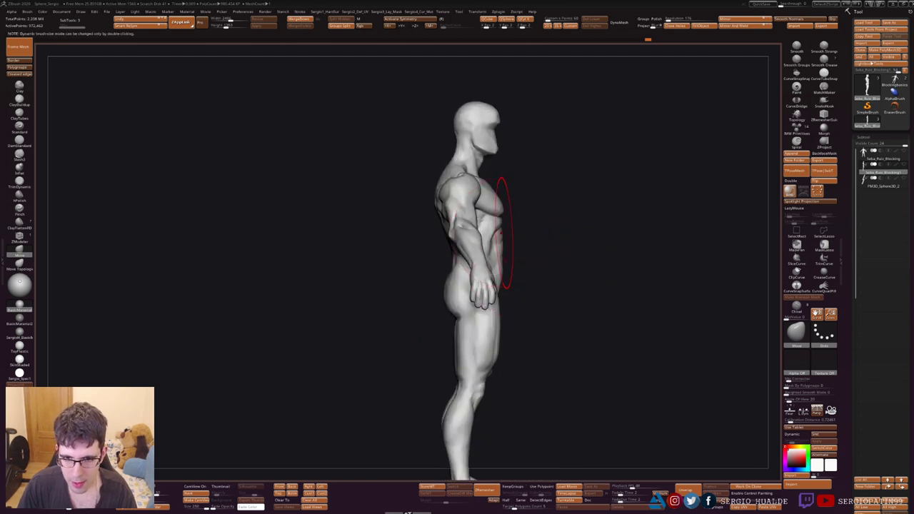
{"action": "right_click_drag", "start_coordinate": [549, 287], "coordinate": [539, 268]}
{"action": "key", "text": "s"}
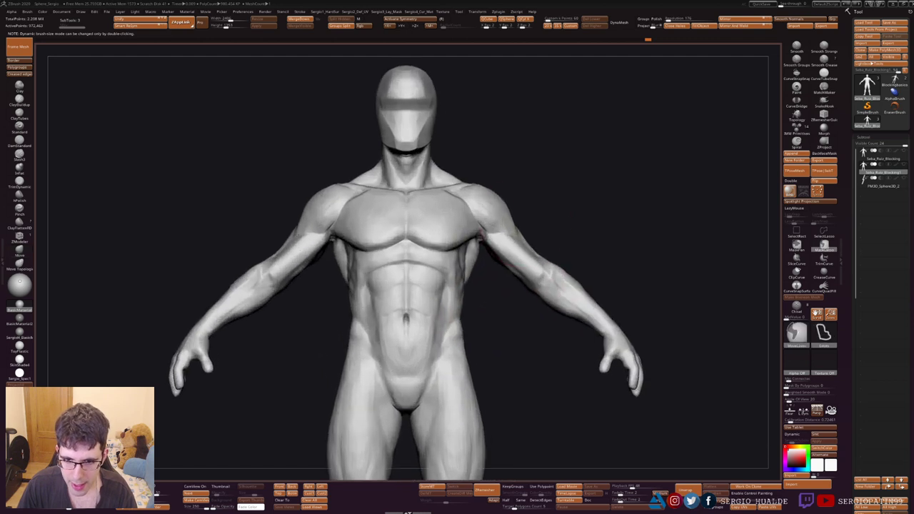
- Lasso-mask the torso and both shoulders, leaving only the arms unmasked
{"action": "mouse_move", "coordinate": [471, 175]}
{"action": "left_mouse_down", "text": "ctrl"}
{"action": "mouse_move", "coordinate": [493, 207]}
{"action": "mouse_move", "coordinate": [714, 400]}
{"action": "left_mouse_up", "text": "ctrl"}
{"action": "right_click_drag", "start_coordinate": [500, 214], "coordinate": [448, 202]}
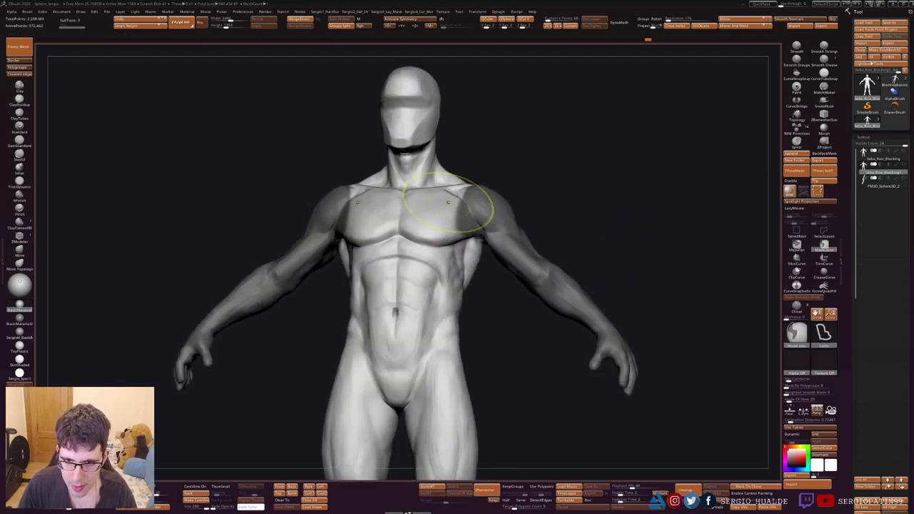
{"action": "left_click_drag", "start_coordinate": [475, 229], "coordinate": [344, 215], "text": "ctrl"}
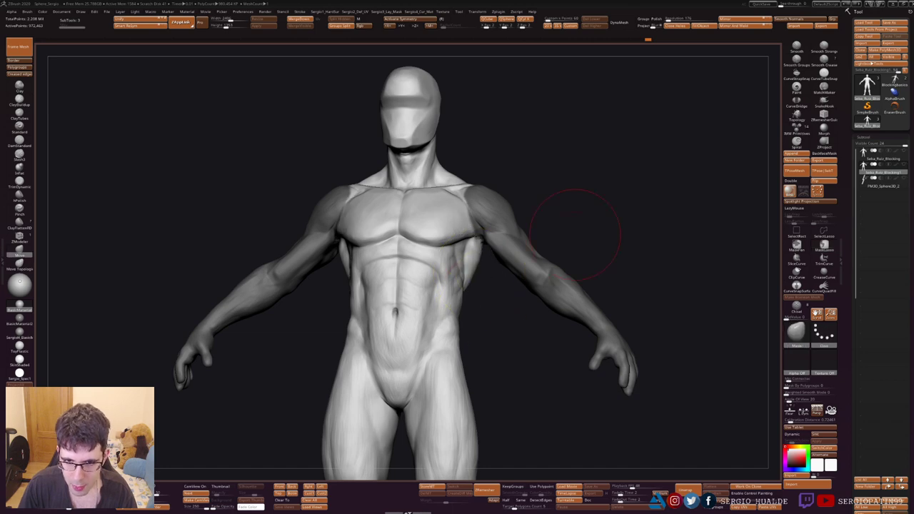
{"action": "mouse_move", "coordinate": [345, 215]}
{"action": "right_mouse_down"}
{"action": "mouse_move", "coordinate": [557, 214]}
{"action": "mouse_move", "coordinate": [506, 296]}
{"action": "right_mouse_up"}
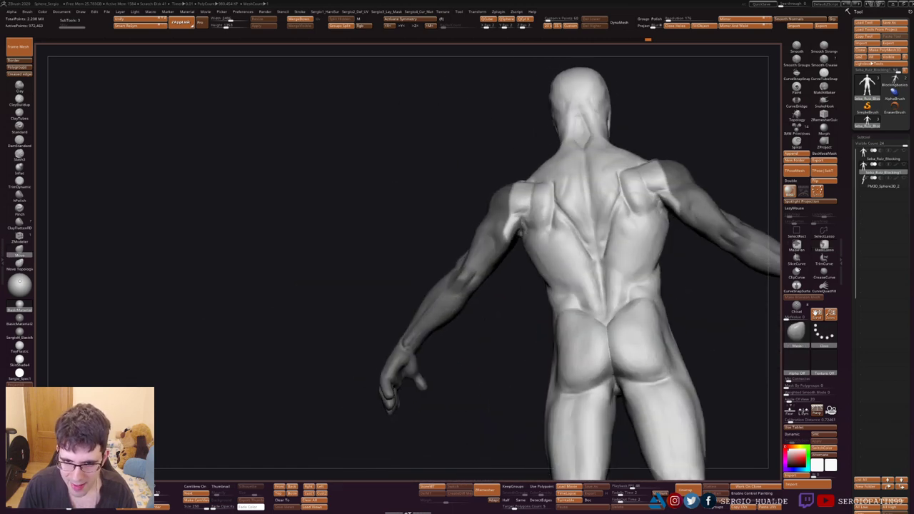
{"action": "right_click_drag", "start_coordinate": [388, 316], "coordinate": [493, 247], "text": "shift"}
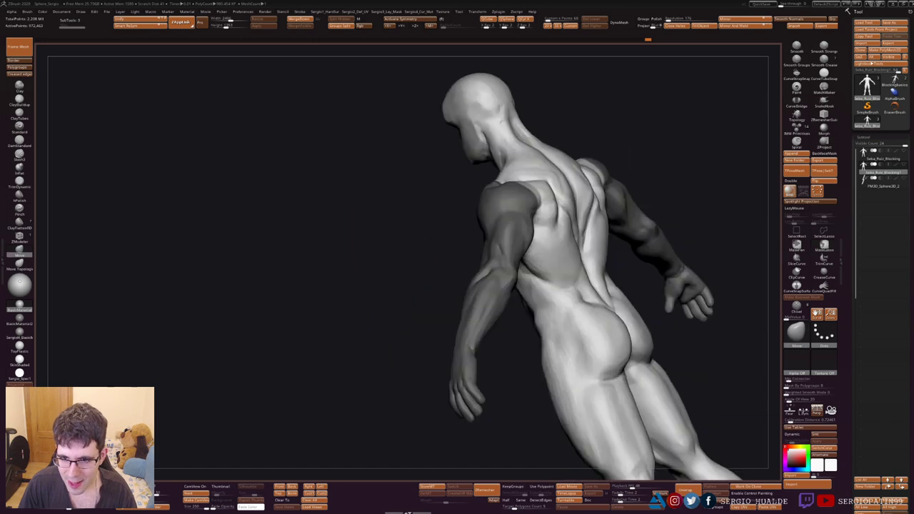
{"action": "left_click_drag", "start_coordinate": [493, 247], "coordinate": [500, 239], "text": "ctrl"}
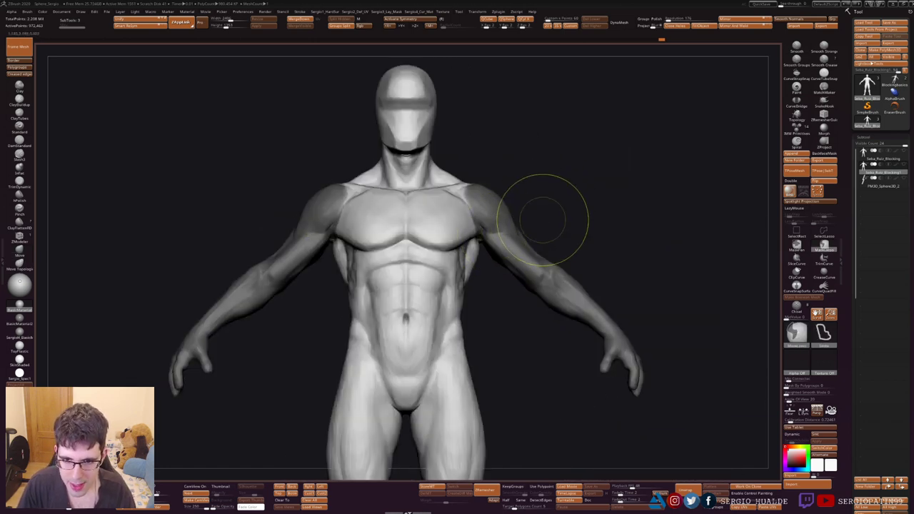
- Rotate both arms down around the shoulders with Transpose, then return to Move mode
{"action": "key", "text": "w"}
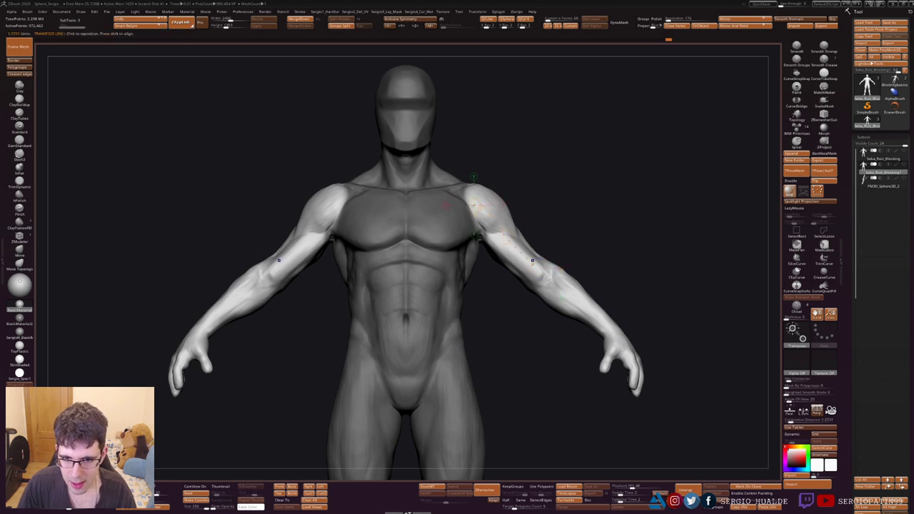
{"action": "left_click_drag", "start_coordinate": [304, 238], "coordinate": [506, 237], "text": "ctrl"}
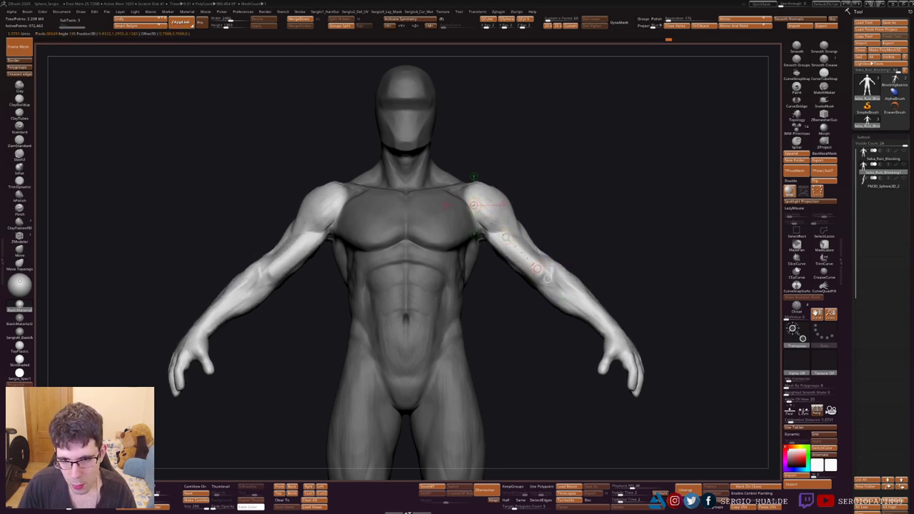
{"action": "left_click_drag", "start_coordinate": [537, 268], "coordinate": [536, 270]}
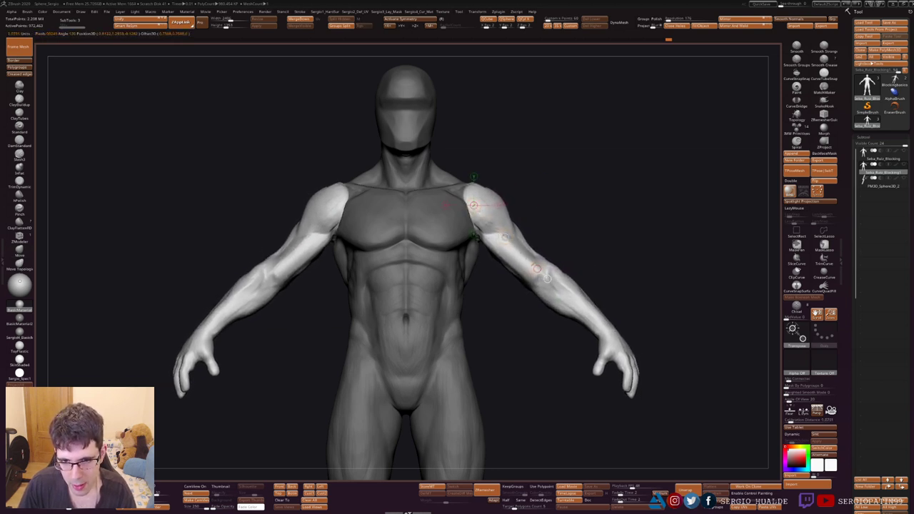
{"action": "left_click_drag", "start_coordinate": [685, 285], "coordinate": [500, 285]}
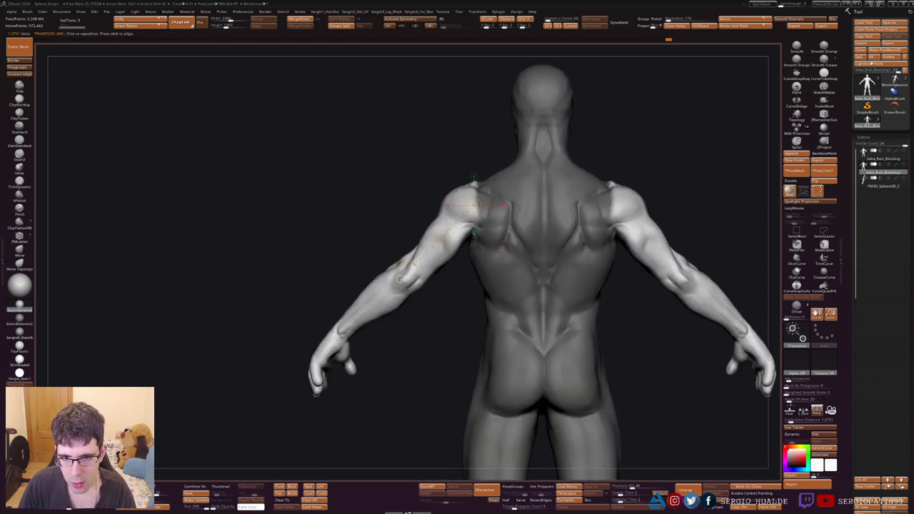
{"action": "left_click_drag", "start_coordinate": [464, 229], "coordinate": [465, 312]}
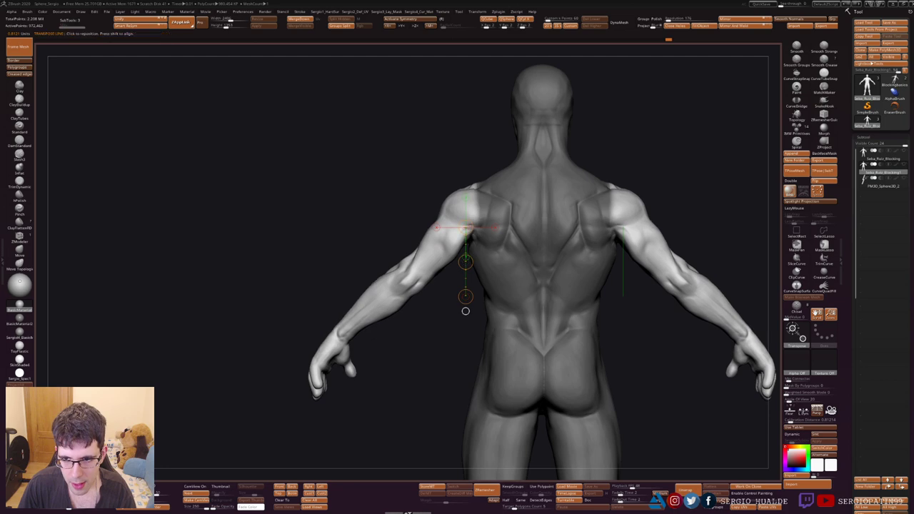
{"action": "key", "text": "q"}
{"action": "right_click_drag", "start_coordinate": [437, 226], "coordinate": [643, 228]}
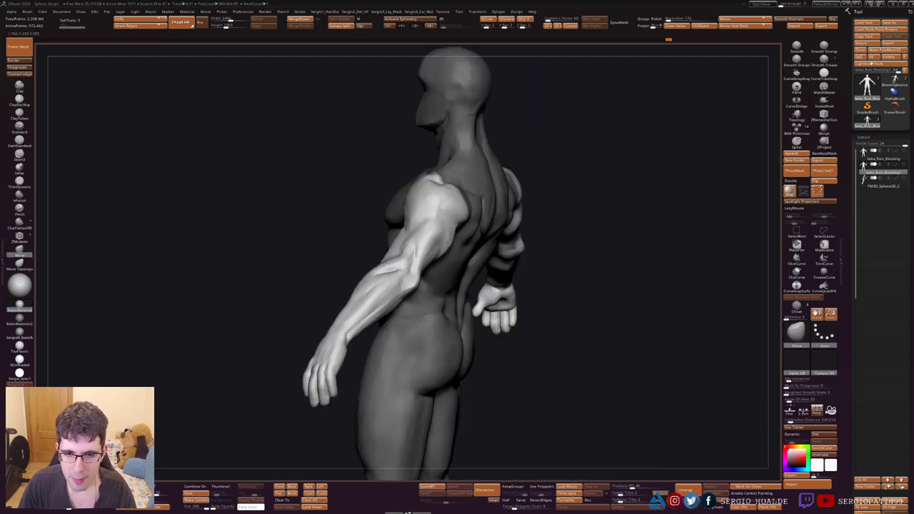
{"action": "scroll", "coordinate": [446, 246], "scroll_direction": "down", "scroll_amount": 2}
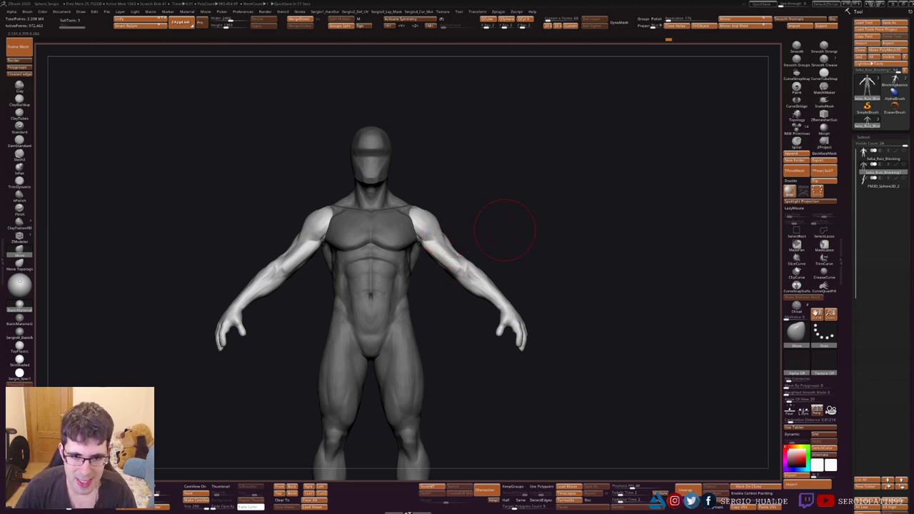
- Carve the pectoral–deltoid crease by the right armpit with DamStandard
{"action": "left_click_drag", "start_coordinate": [449, 204], "coordinate": [453, 235]}
{"action": "scroll", "coordinate": [453, 235], "scroll_direction": "up", "scroll_amount": 3}
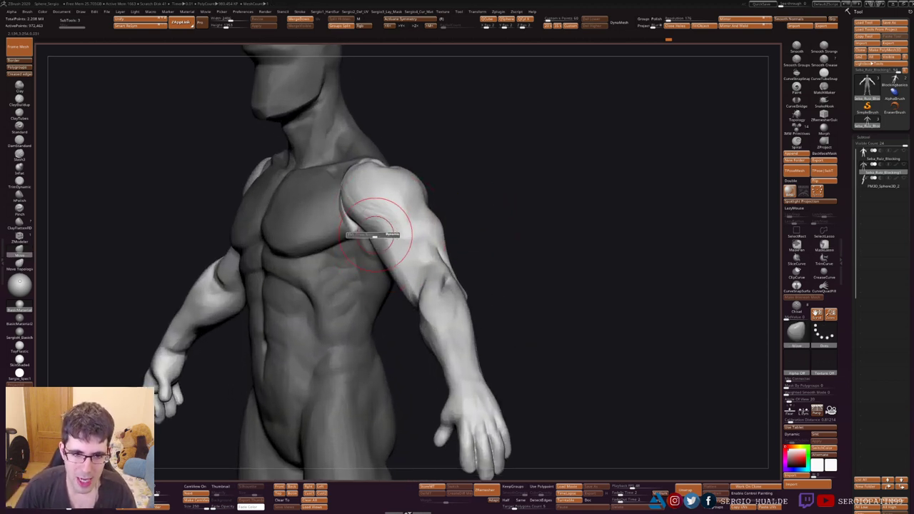
{"action": "mouse_move", "coordinate": [397, 214]}
{"action": "left_mouse_down"}
{"action": "mouse_move", "coordinate": [346, 209]}
{"action": "mouse_move", "coordinate": [350, 243]}
{"action": "mouse_move", "coordinate": [326, 193]}
{"action": "mouse_move", "coordinate": [355, 244]}
{"action": "left_mouse_up"}
{"action": "scroll", "coordinate": [346, 209], "scroll_direction": "up", "scroll_amount": 3}
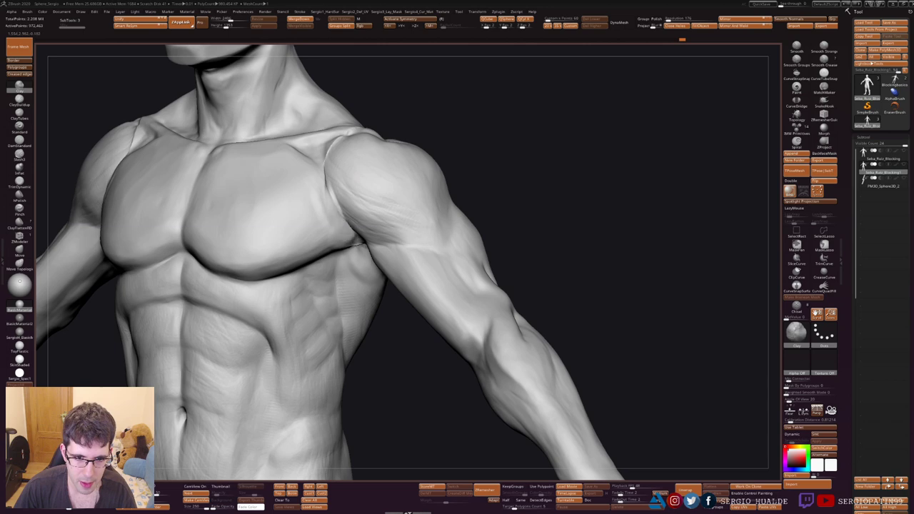
{"action": "mouse_move", "coordinate": [325, 196]}
{"action": "left_mouse_down"}
{"action": "mouse_move", "coordinate": [336, 204]}
{"action": "mouse_move", "coordinate": [320, 173]}
{"action": "mouse_move", "coordinate": [373, 247]}
{"action": "left_mouse_up"}
{"action": "right_click_drag", "start_coordinate": [374, 247], "coordinate": [456, 271]}
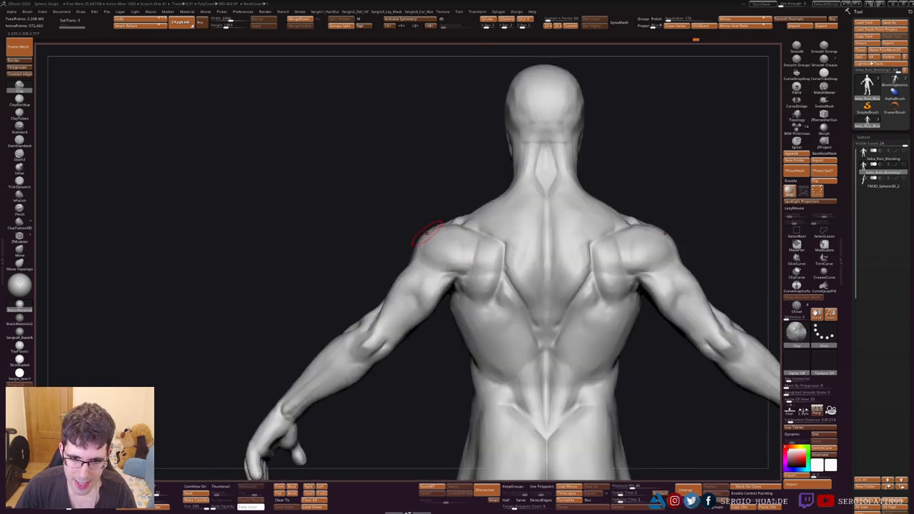
- From a back view, build up both rear deltoids with ClayBuildup strokes under X symmetry
{"action": "right_click_drag", "start_coordinate": [427, 234], "coordinate": [440, 258]}
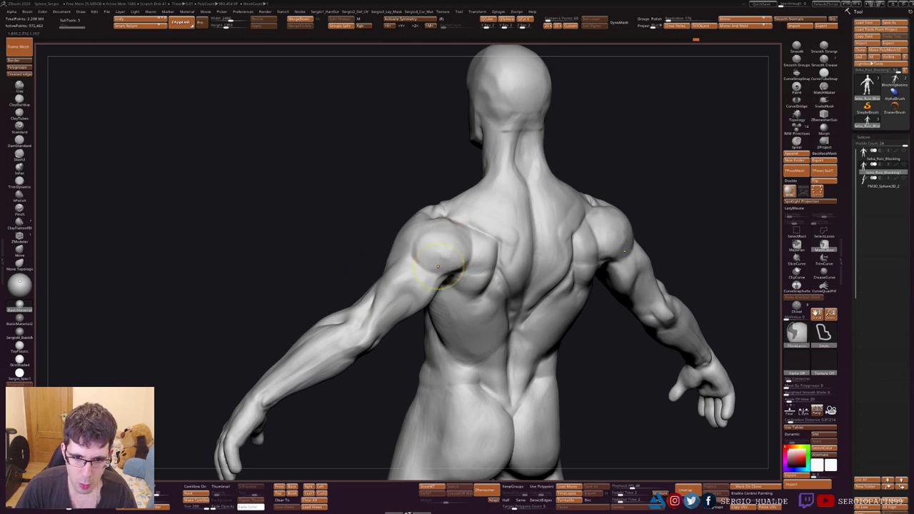
{"action": "right_click_drag", "start_coordinate": [424, 282], "coordinate": [433, 257]}
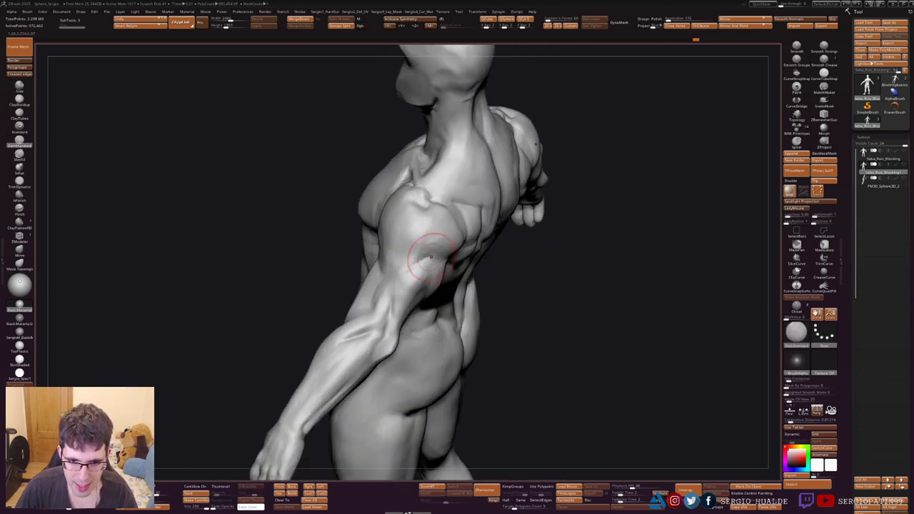
{"action": "right_click_drag", "start_coordinate": [460, 243], "coordinate": [470, 230]}
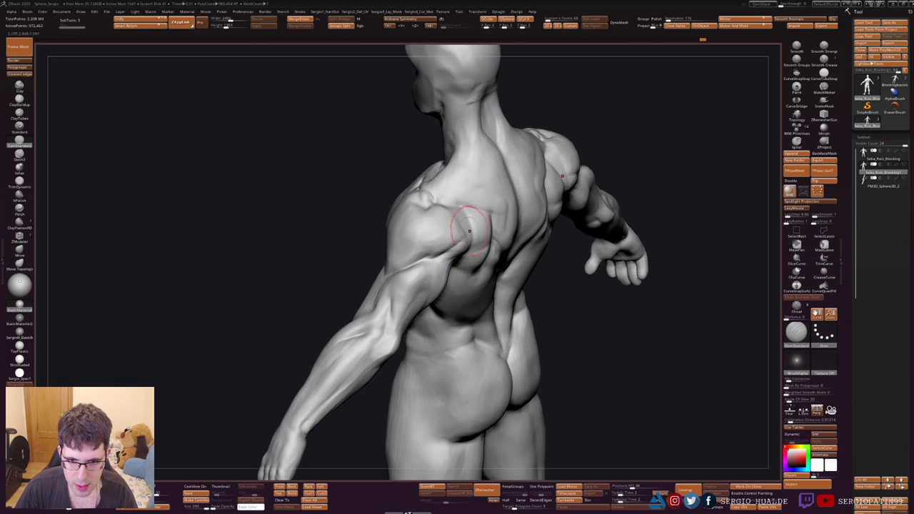
{"action": "mouse_move", "coordinate": [423, 269]}
{"action": "right_mouse_down"}
{"action": "mouse_move", "coordinate": [462, 249]}
{"action": "mouse_move", "coordinate": [447, 211]}
{"action": "right_mouse_up"}
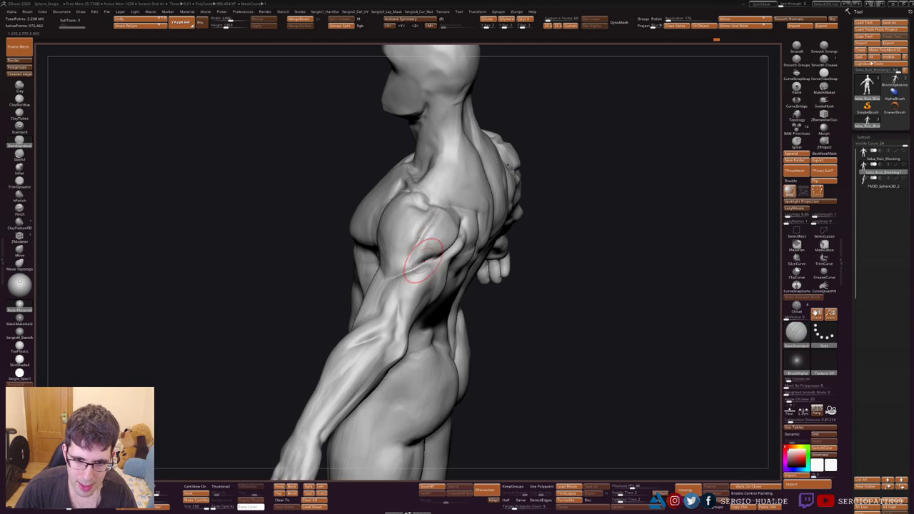
{"action": "right_click_drag", "start_coordinate": [427, 230], "coordinate": [440, 232]}
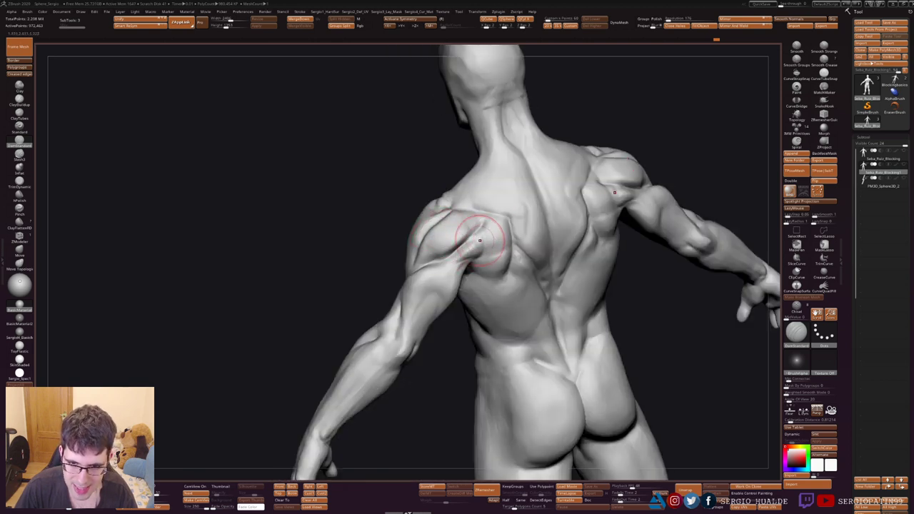
{"action": "key", "text": "b"}
{"action": "key", "text": "c"}
{"action": "key", "text": "b"}
{"action": "mouse_move", "coordinate": [466, 238]}
{"action": "left_mouse_down"}
{"action": "mouse_move", "coordinate": [475, 244]}
{"action": "mouse_move", "coordinate": [490, 204]}
{"action": "left_mouse_up"}
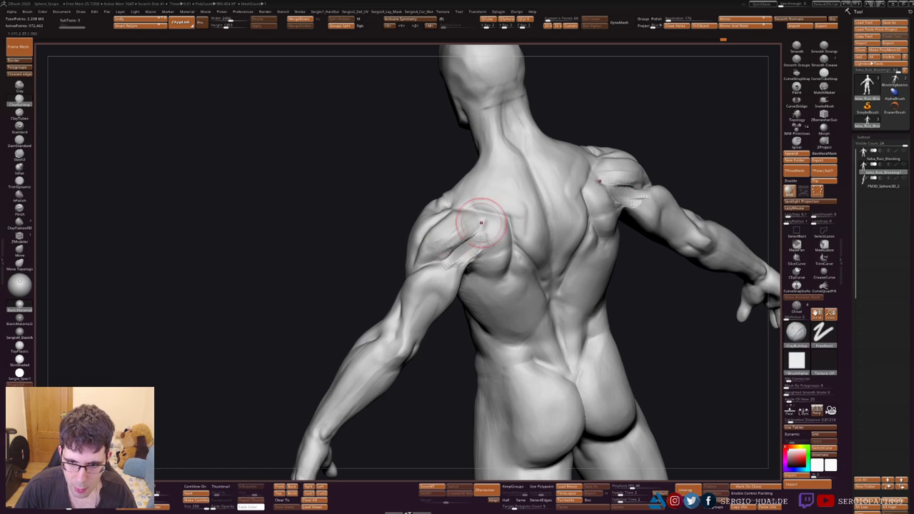
{"action": "mouse_move", "coordinate": [490, 204]}
{"action": "right_mouse_down", "text": "alt"}
{"action": "mouse_move", "coordinate": [459, 271]}
{"action": "mouse_move", "coordinate": [465, 253]}
{"action": "right_mouse_up", "text": "alt"}
{"action": "mouse_move", "coordinate": [452, 287]}
{"action": "left_mouse_down"}
{"action": "mouse_move", "coordinate": [475, 279]}
{"action": "mouse_move", "coordinate": [510, 192]}
{"action": "left_mouse_up"}
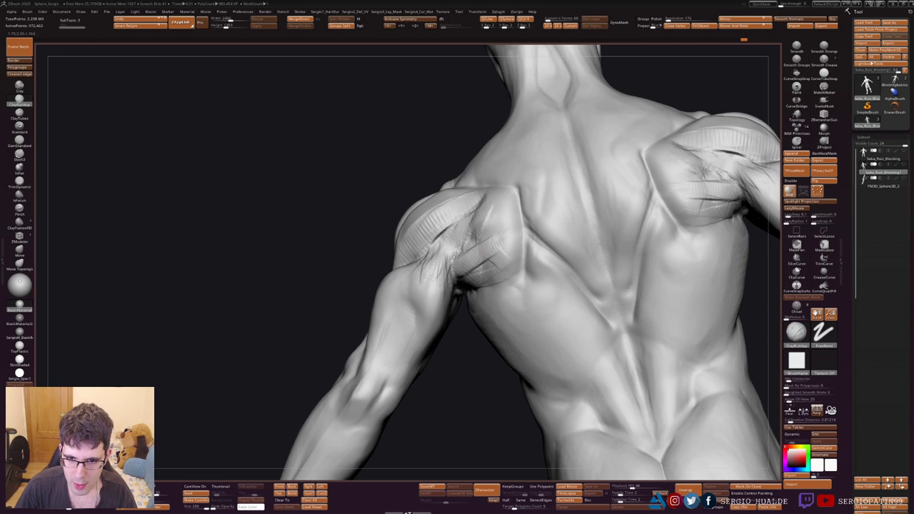
{"action": "left_click_drag", "start_coordinate": [461, 227], "coordinate": [478, 214]}
- Flatten a patch on the rear shoulder with TrimDynamic from a three-quarter back view
{"action": "key", "text": "f"}
{"action": "left_click_drag", "start_coordinate": [214, 286], "coordinate": [272, 285], "text": "shift"}
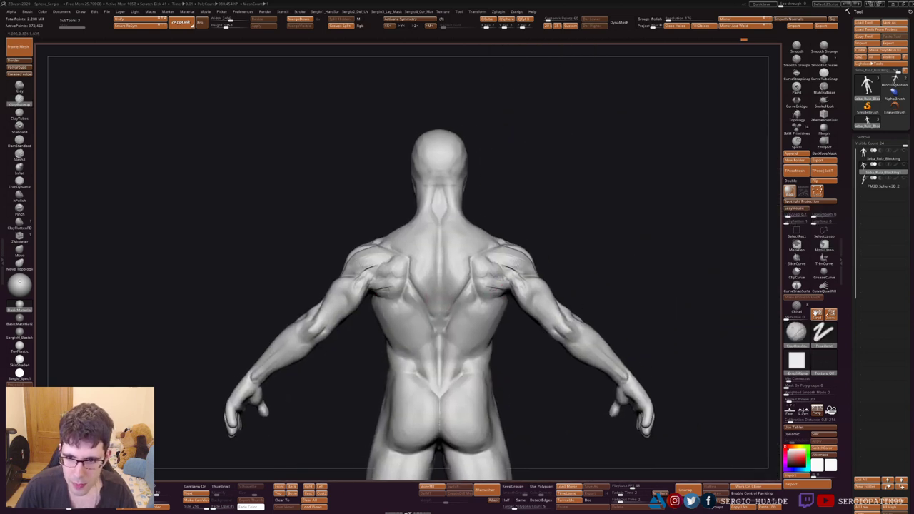
{"action": "mouse_move", "coordinate": [386, 107]}
{"action": "left_mouse_down"}
{"action": "mouse_move", "coordinate": [471, 286]}
{"action": "mouse_move", "coordinate": [436, 275]}
{"action": "mouse_move", "coordinate": [435, 258]}
{"action": "left_mouse_up"}
{"action": "key", "text": "b"}
{"action": "key", "text": "m"}
{"action": "key", "text": "v"}
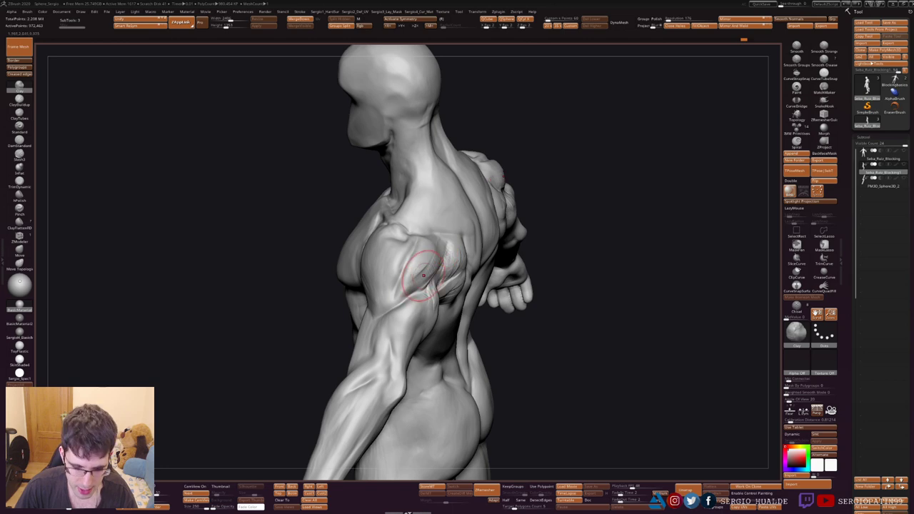
{"action": "key", "text": "b"}
{"action": "key", "text": "t"}
{"action": "key", "text": "d"}
{"action": "mouse_move", "coordinate": [412, 260]}
{"action": "left_mouse_down"}
{"action": "mouse_move", "coordinate": [403, 280]}
{"action": "mouse_move", "coordinate": [456, 305]}
{"action": "mouse_move", "coordinate": [415, 312]}
{"action": "left_mouse_up"}
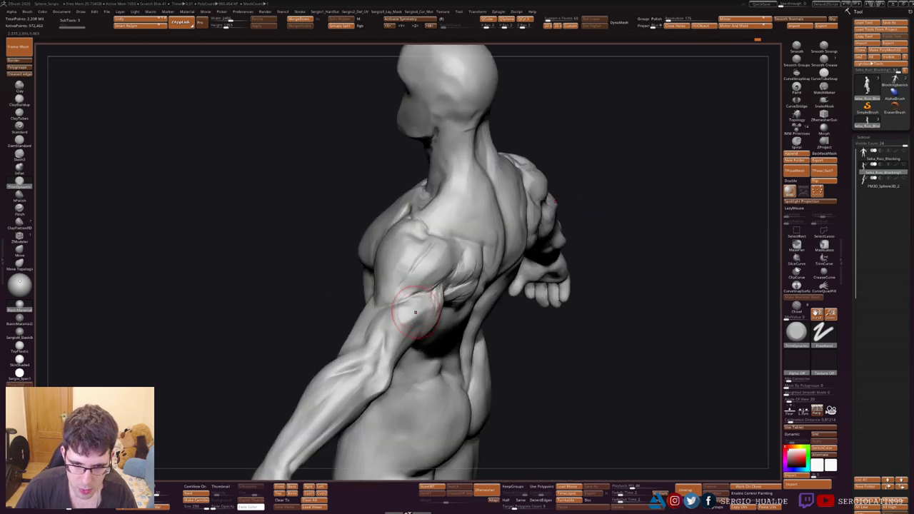
- Build up and refine the left shoulder blade with Clay dots, then return to TrimDynamic
{"action": "key", "text": "b"}
{"action": "key", "text": "c"}
{"action": "key", "text": "l"}
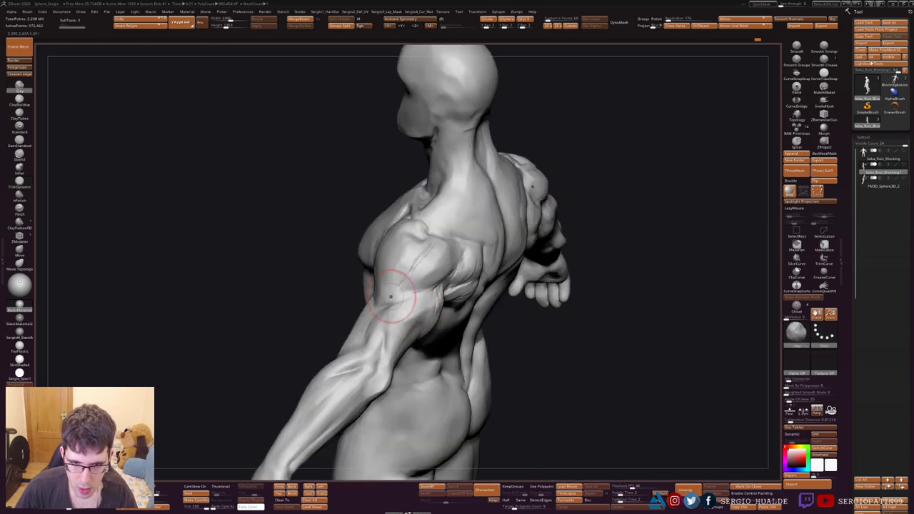
{"action": "right_click_drag", "start_coordinate": [420, 301], "coordinate": [466, 275]}
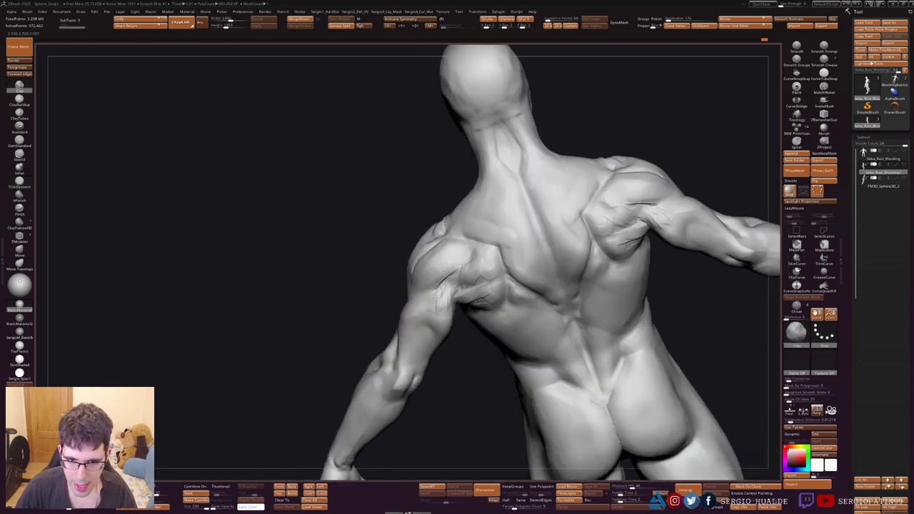
{"action": "left_click_drag", "start_coordinate": [466, 275], "coordinate": [486, 302]}
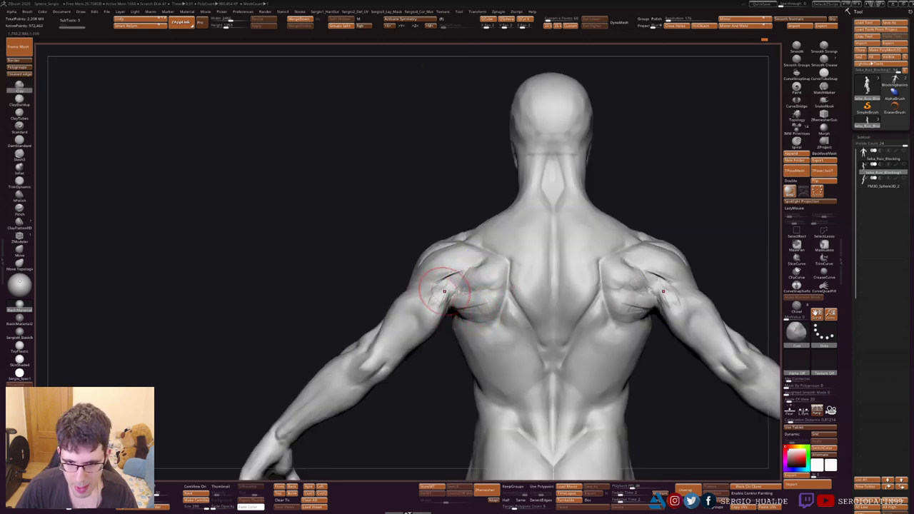
{"action": "left_click_drag", "start_coordinate": [418, 296], "coordinate": [463, 303]}
{"action": "key", "text": "b"}
{"action": "key", "text": "t"}
{"action": "key", "text": "d"}
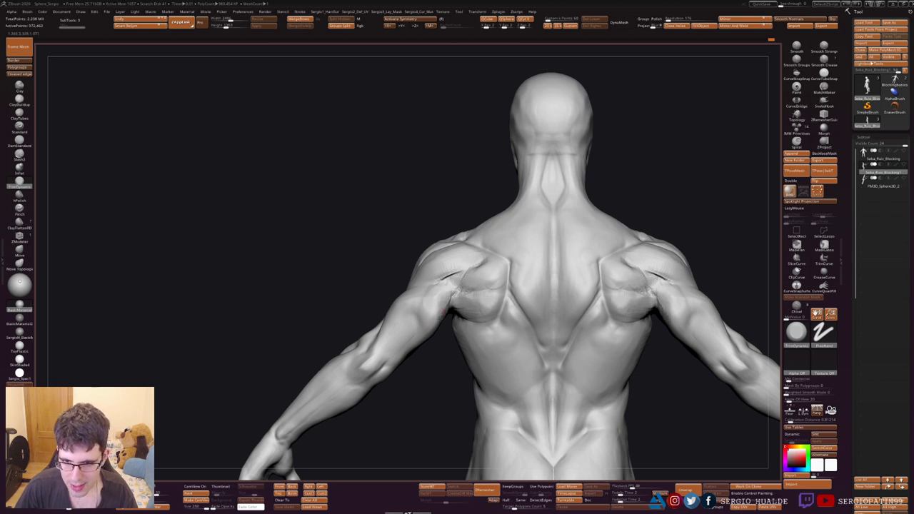
- Isolate the right hand by hiding the rest of the figure
{"action": "key", "text": "f"}
{"action": "mouse_move", "coordinate": [678, 214]}
{"action": "left_mouse_down"}
{"action": "mouse_move", "coordinate": [500, 222]}
{"action": "mouse_move", "coordinate": [500, 302]}
{"action": "mouse_move", "coordinate": [482, 270]}
{"action": "mouse_move", "coordinate": [420, 364]}
{"action": "mouse_move", "coordinate": [379, 200]}
{"action": "left_mouse_up"}
{"action": "mouse_move", "coordinate": [360, 157]}
{"action": "left_mouse_down", "text": "ctrl+shift"}
{"action": "mouse_move", "coordinate": [540, 334]}
{"action": "mouse_move", "coordinate": [500, 278]}
{"action": "mouse_move", "coordinate": [490, 239]}
{"action": "mouse_move", "coordinate": [500, 234]}
{"action": "mouse_move", "coordinate": [532, 288]}
{"action": "left_mouse_up", "text": "ctrl+shift"}
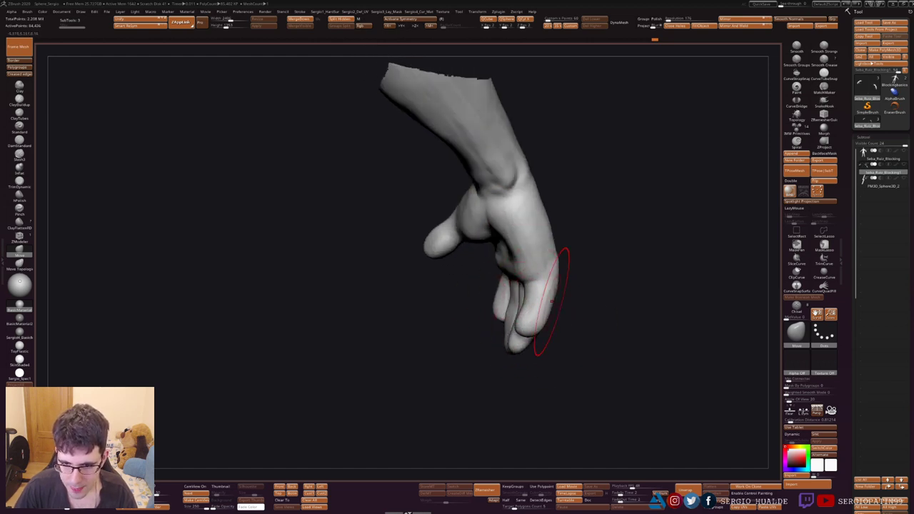
- Deepen the gaps between the fingers and thumb, and refine the fingertips
{"action": "mouse_move", "coordinate": [554, 325]}
{"action": "left_mouse_down"}
{"action": "mouse_move", "coordinate": [500, 315]}
{"action": "mouse_move", "coordinate": [516, 309]}
{"action": "left_mouse_up"}
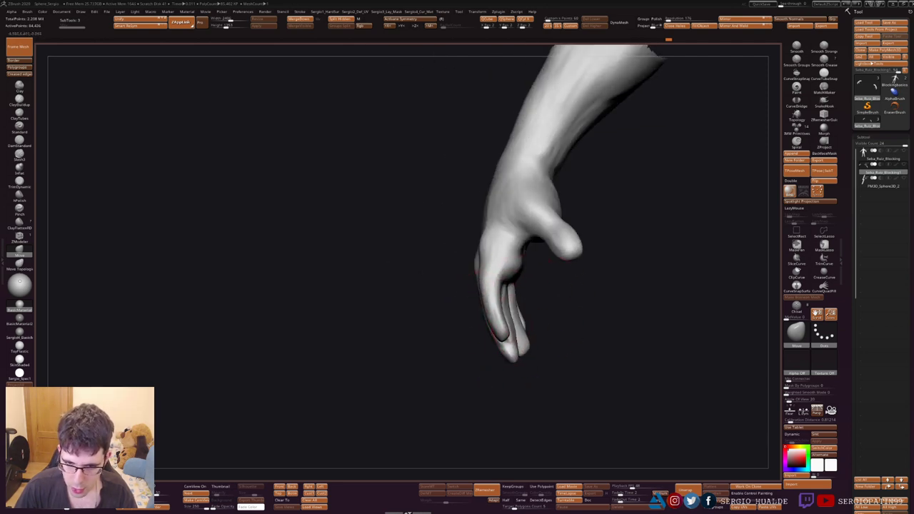
{"action": "left_click_drag", "start_coordinate": [516, 309], "coordinate": [521, 317]}
{"action": "left_click_drag", "start_coordinate": [497, 358], "coordinate": [531, 326]}
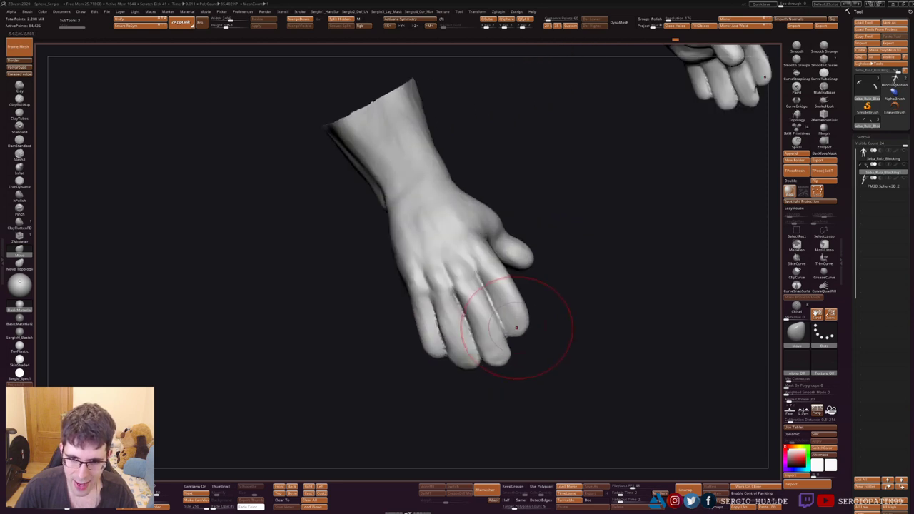
{"action": "left_click_drag", "start_coordinate": [423, 347], "coordinate": [505, 361]}
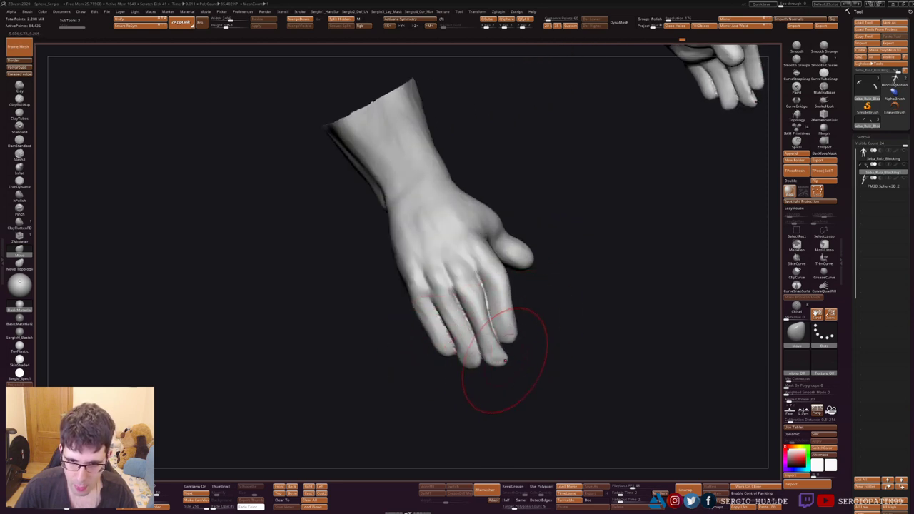
{"action": "left_click_drag", "start_coordinate": [495, 282], "coordinate": [492, 259]}
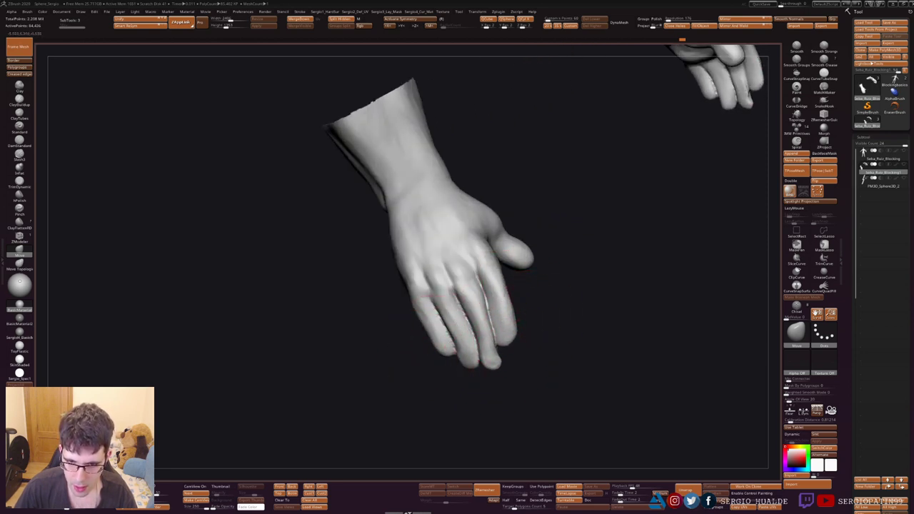
{"action": "mouse_move", "coordinate": [512, 327]}
{"action": "left_mouse_down"}
{"action": "mouse_move", "coordinate": [443, 367]}
{"action": "mouse_move", "coordinate": [486, 362]}
{"action": "left_mouse_up"}
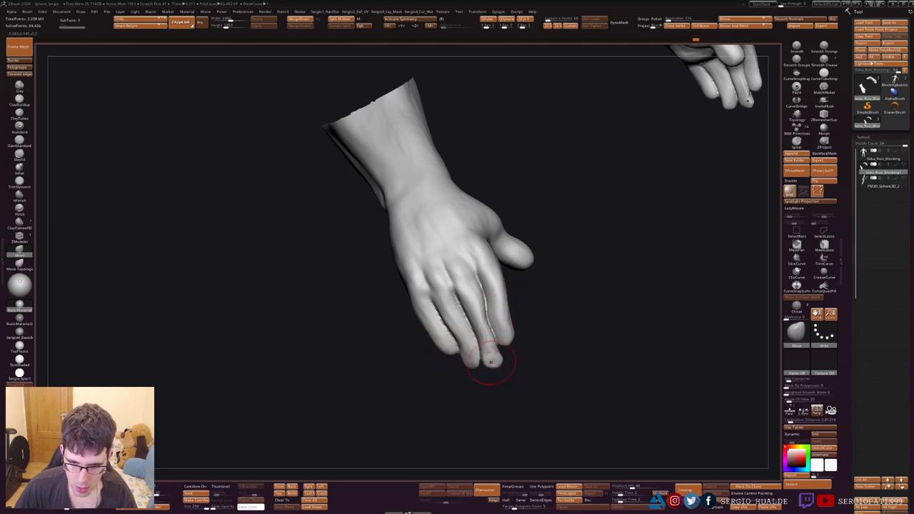
{"action": "left_click_drag", "start_coordinate": [466, 329], "coordinate": [447, 328]}
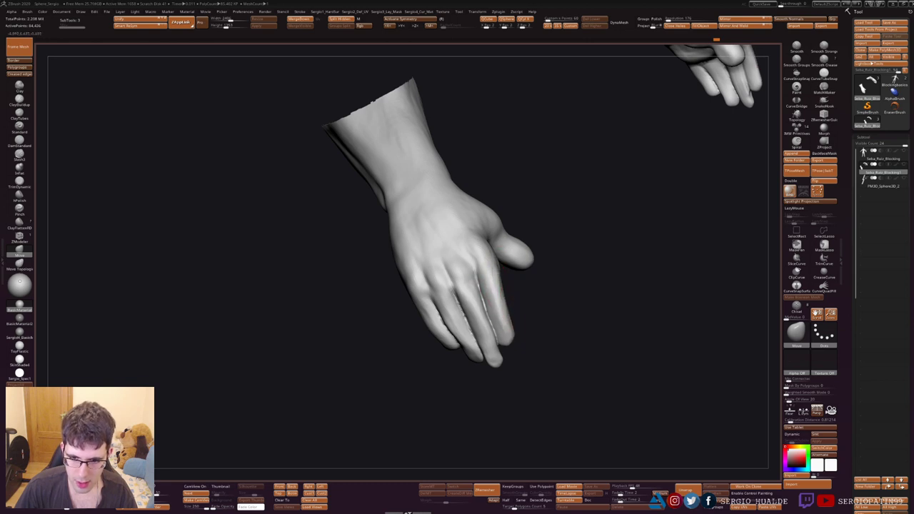
- Smooth the hand's knuckle area, checking it from palm, back and wrist angles
{"action": "left_click_drag", "start_coordinate": [554, 296], "coordinate": [506, 302]}
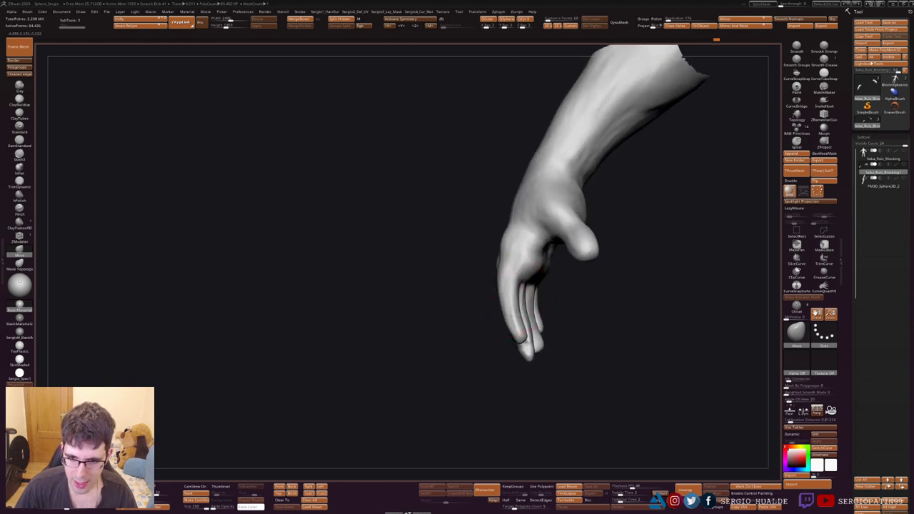
{"action": "mouse_move", "coordinate": [521, 380]}
{"action": "left_mouse_down"}
{"action": "mouse_move", "coordinate": [518, 314]}
{"action": "mouse_move", "coordinate": [488, 317]}
{"action": "mouse_move", "coordinate": [479, 296]}
{"action": "left_mouse_up"}
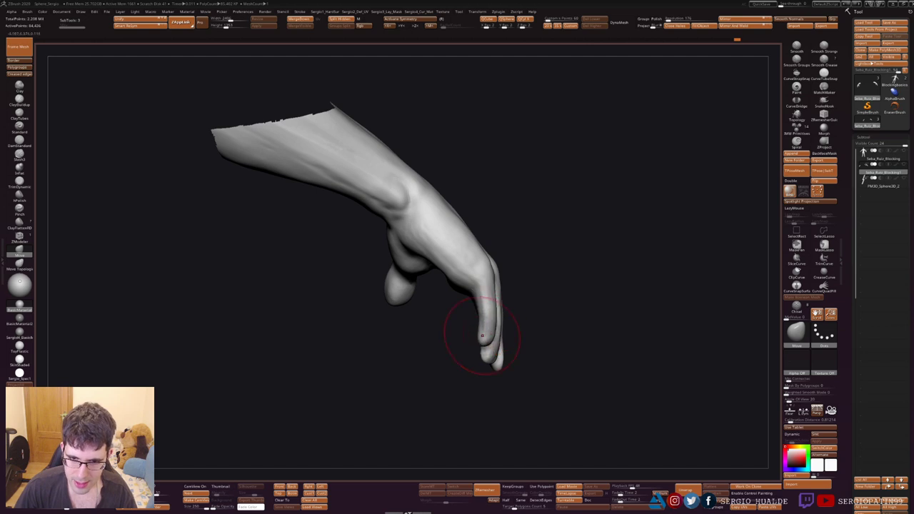
{"action": "mouse_move", "coordinate": [482, 336]}
{"action": "left_mouse_down"}
{"action": "mouse_move", "coordinate": [450, 286]}
{"action": "mouse_move", "coordinate": [444, 308]}
{"action": "mouse_move", "coordinate": [504, 314]}
{"action": "mouse_move", "coordinate": [487, 318]}
{"action": "left_mouse_up"}
{"action": "key", "text": "shift"}
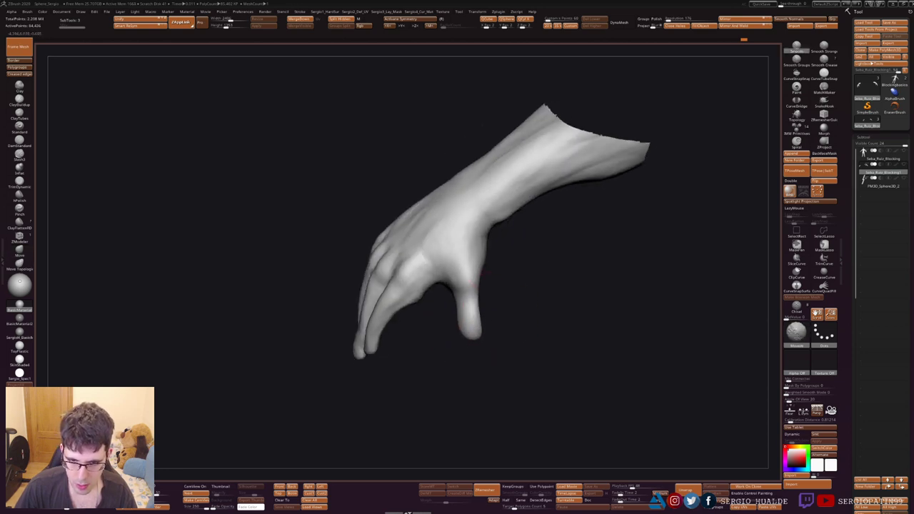
{"action": "mouse_move", "coordinate": [429, 314]}
{"action": "left_mouse_down"}
{"action": "mouse_move", "coordinate": [408, 275]}
{"action": "mouse_move", "coordinate": [431, 273]}
{"action": "left_mouse_up"}
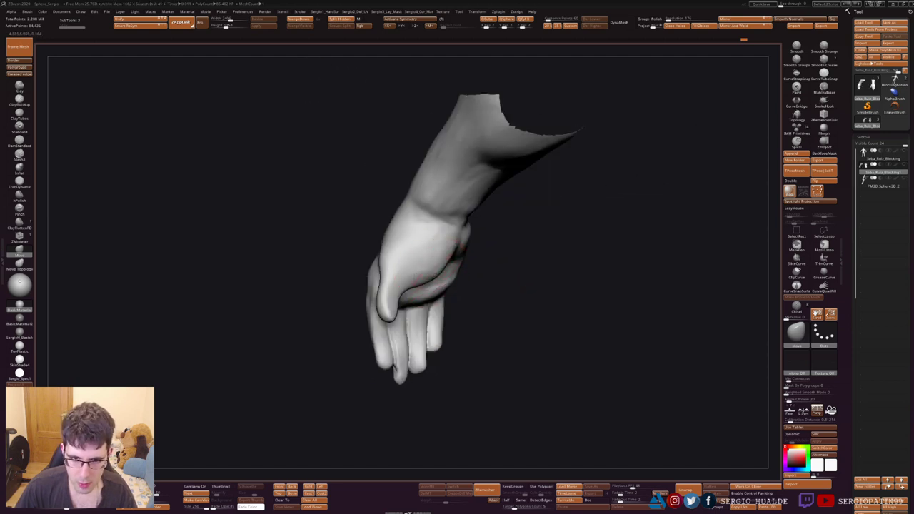
{"action": "left_click_drag", "start_coordinate": [461, 245], "coordinate": [467, 255]}
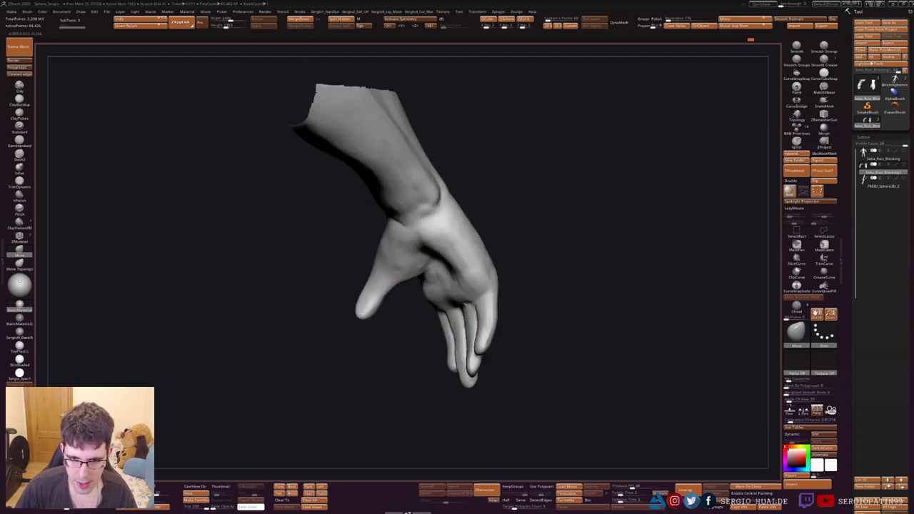
{"action": "mouse_move", "coordinate": [425, 282]}
{"action": "left_mouse_down"}
{"action": "mouse_move", "coordinate": [476, 265]}
{"action": "mouse_move", "coordinate": [478, 245]}
{"action": "left_mouse_up"}
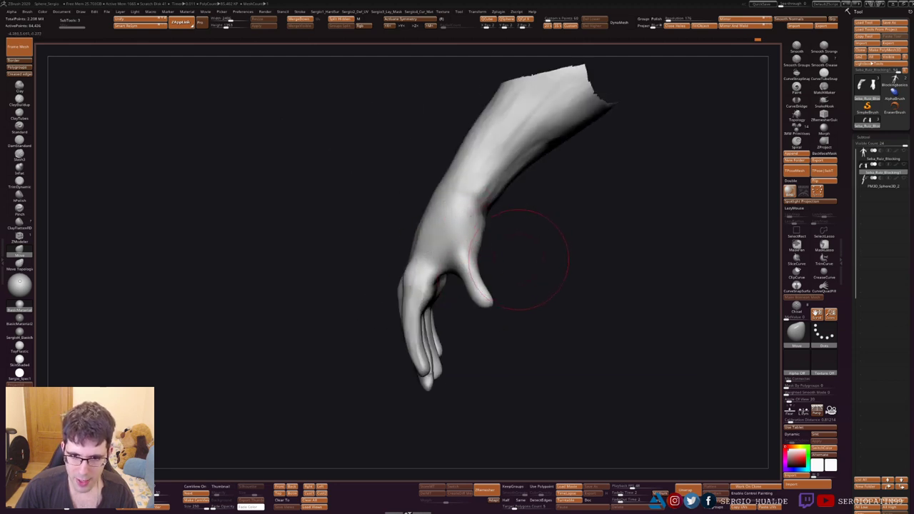
{"action": "left_click_drag", "start_coordinate": [531, 265], "coordinate": [485, 286]}
{"action": "left_click_drag", "start_coordinate": [438, 265], "coordinate": [471, 294]}
{"action": "left_click_drag", "start_coordinate": [572, 300], "coordinate": [514, 271]}
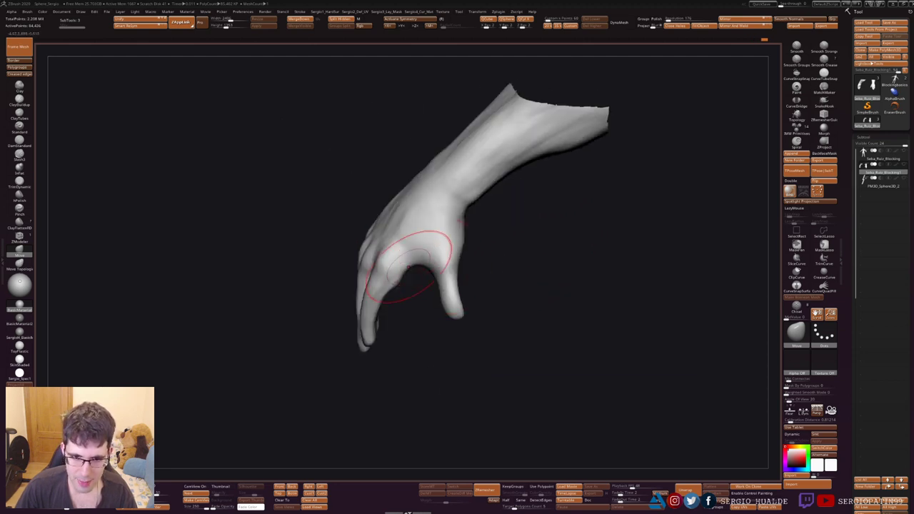
{"action": "left_click_drag", "start_coordinate": [357, 317], "coordinate": [438, 241], "text": "ctrl+shift"}
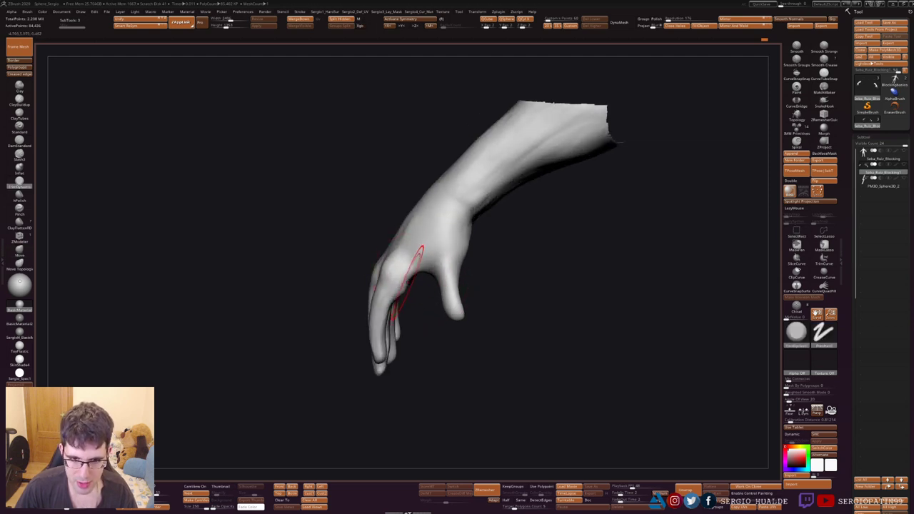
{"action": "right_click_drag", "start_coordinate": [419, 255], "coordinate": [421, 270]}
{"action": "left_click_drag", "start_coordinate": [422, 268], "coordinate": [389, 228], "text": "shift"}
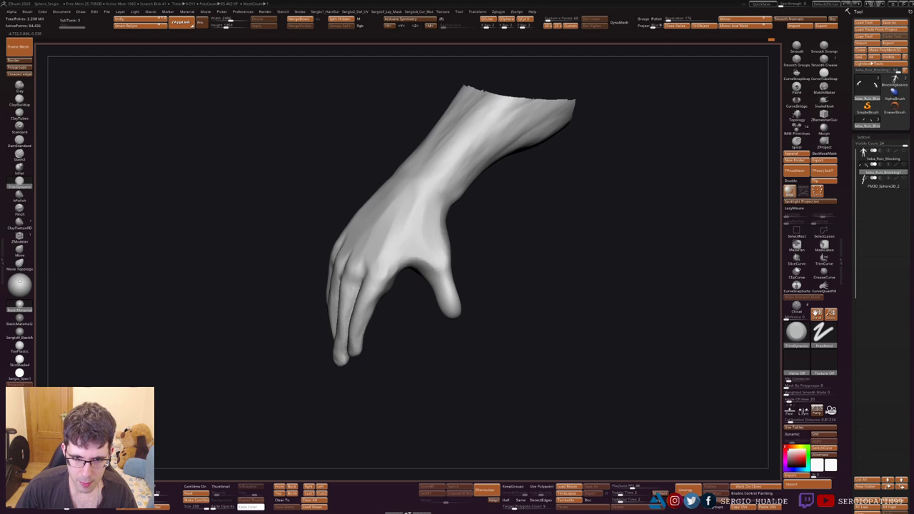
- Smooth the wrist and palm, then reshape the thumb and index finger area
{"action": "mouse_move", "coordinate": [428, 257]}
{"action": "right_mouse_down"}
{"action": "mouse_move", "coordinate": [457, 243]}
{"action": "mouse_move", "coordinate": [457, 274]}
{"action": "right_mouse_up"}
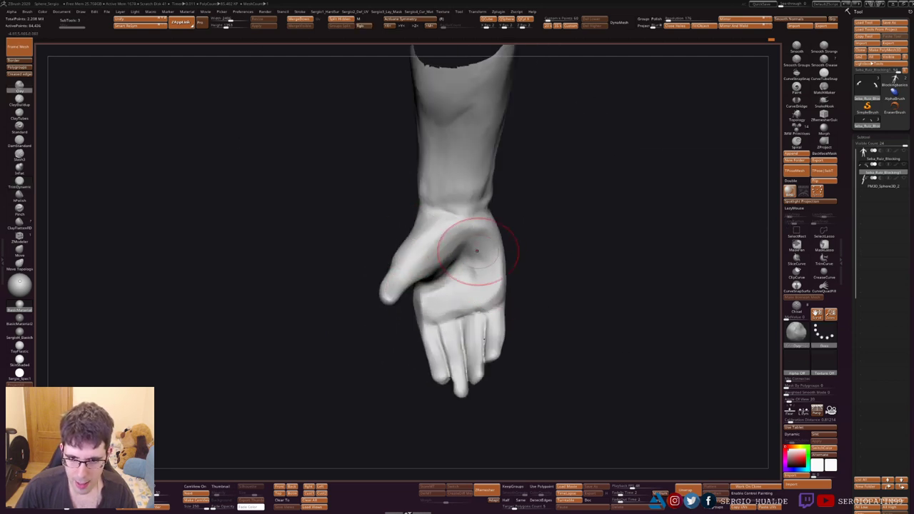
{"action": "left_click_drag", "start_coordinate": [479, 255], "coordinate": [464, 278], "text": "shift"}
{"action": "right_click_drag", "start_coordinate": [478, 278], "coordinate": [488, 269]}
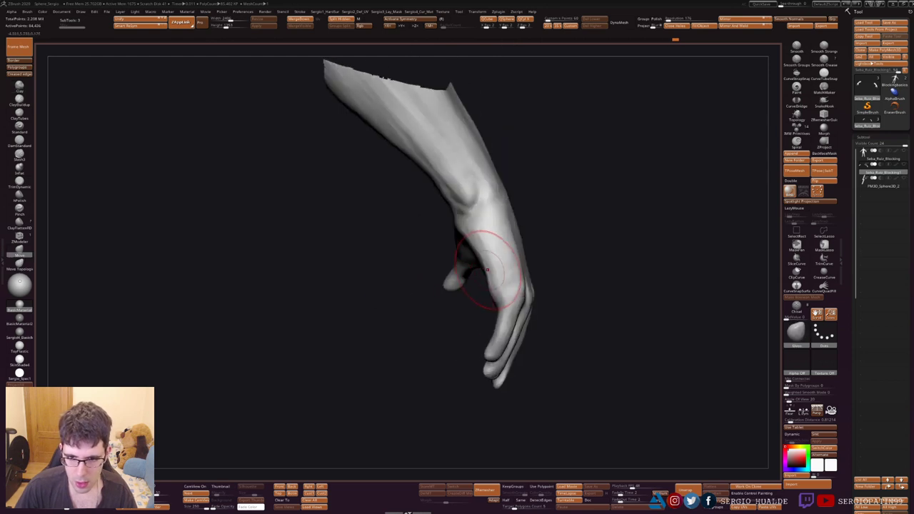
{"action": "left_click_drag", "start_coordinate": [490, 283], "coordinate": [511, 303], "text": "shift"}
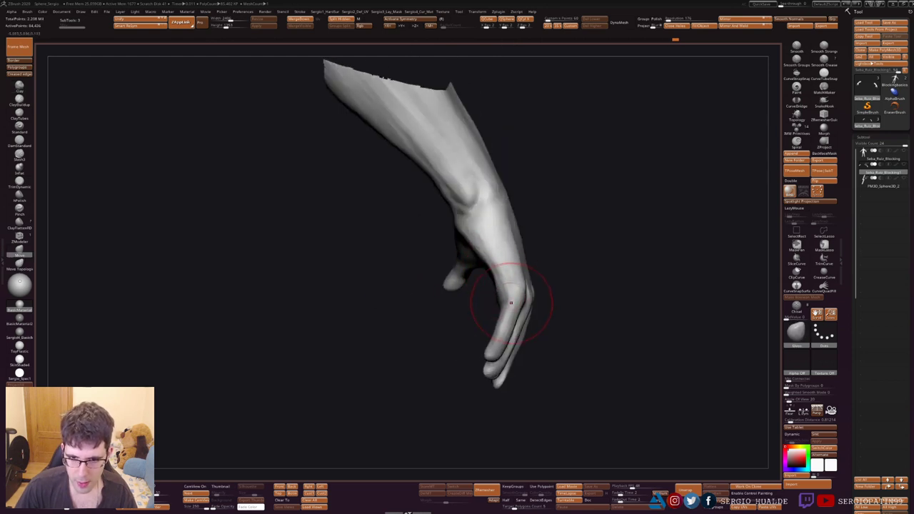
{"action": "right_click_drag", "start_coordinate": [481, 257], "coordinate": [561, 306]}
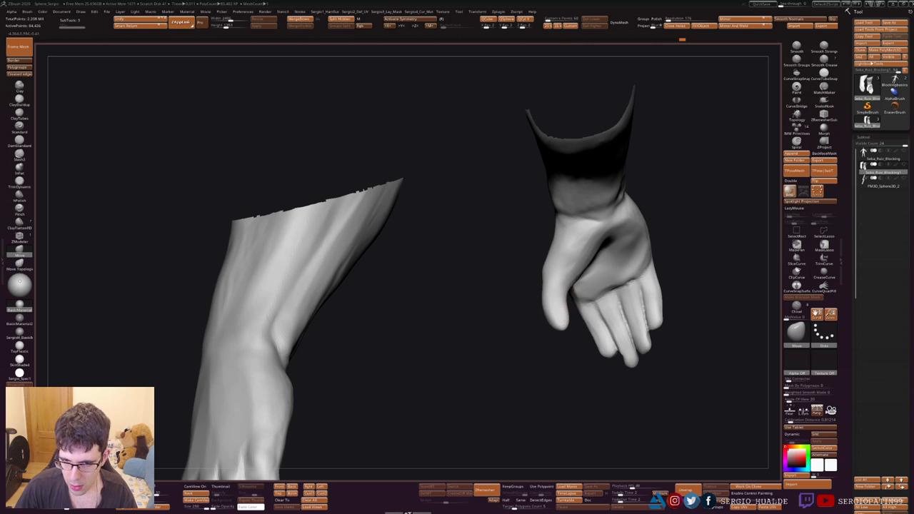
{"action": "mouse_move", "coordinate": [543, 286]}
{"action": "left_mouse_down"}
{"action": "mouse_move", "coordinate": [550, 306]}
{"action": "mouse_move", "coordinate": [571, 300]}
{"action": "left_mouse_up"}
{"action": "mouse_move", "coordinate": [564, 325]}
{"action": "right_mouse_down"}
{"action": "mouse_move", "coordinate": [550, 188]}
{"action": "mouse_move", "coordinate": [590, 322]}
{"action": "mouse_move", "coordinate": [578, 251]}
{"action": "mouse_move", "coordinate": [473, 272]}
{"action": "mouse_move", "coordinate": [472, 236]}
{"action": "right_mouse_up"}
- Curl the fingers of both hands with an enlarged Move brush
{"action": "right_click_drag", "start_coordinate": [543, 293], "coordinate": [546, 321], "text": "ctrl"}
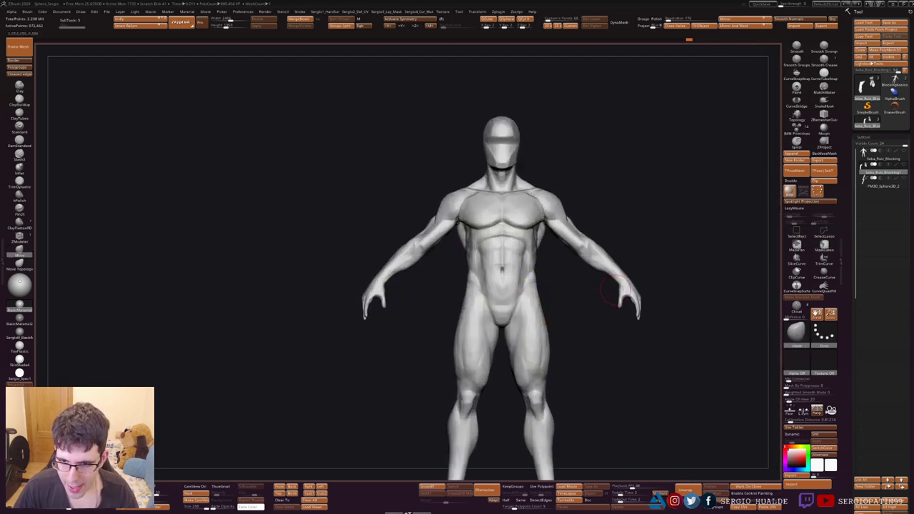
{"action": "key", "text": "s"}
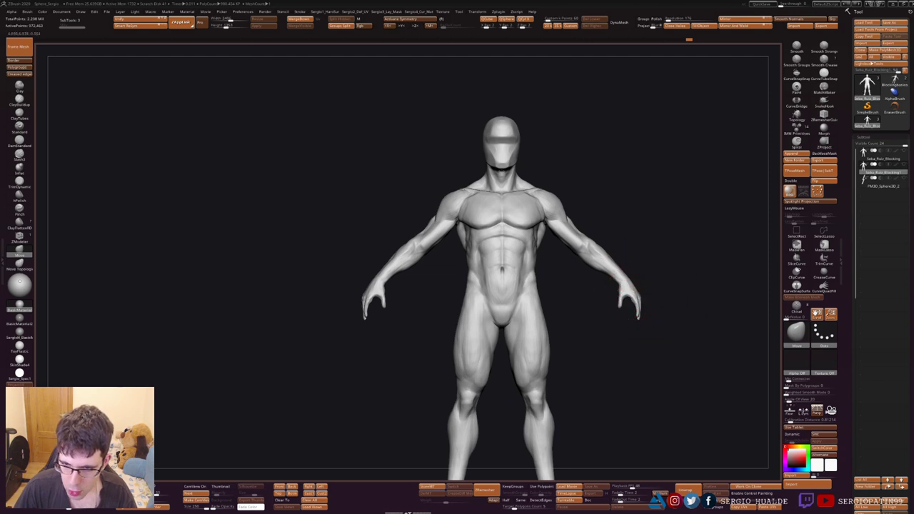
{"action": "left_click_drag", "start_coordinate": [629, 303], "coordinate": [633, 316]}
{"action": "mouse_move", "coordinate": [621, 286]}
{"action": "left_mouse_down"}
{"action": "mouse_move", "coordinate": [620, 303]}
{"action": "mouse_move", "coordinate": [636, 311]}
{"action": "mouse_move", "coordinate": [715, 325]}
{"action": "left_mouse_up"}
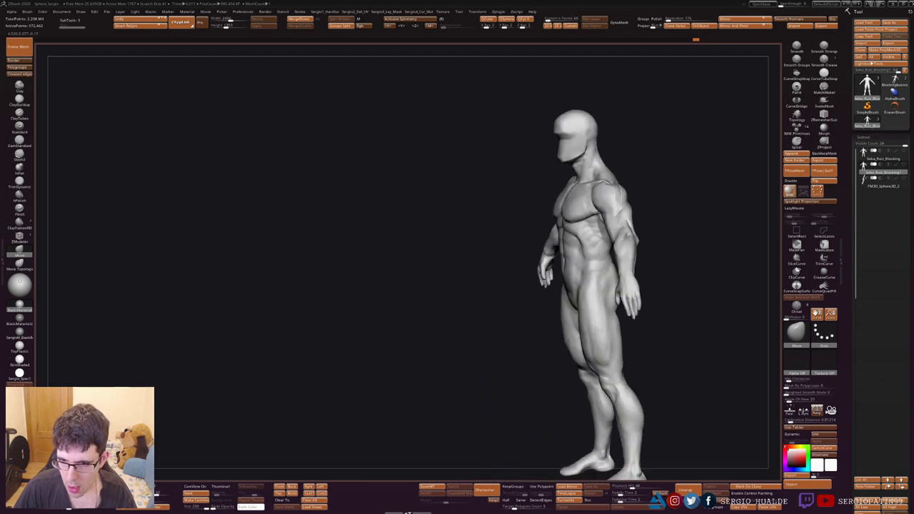
- Rotate the right hand at the wrist with Transpose so the fingers bend inward
{"action": "right_click_drag", "start_coordinate": [633, 296], "coordinate": [558, 268], "text": "ctrl"}
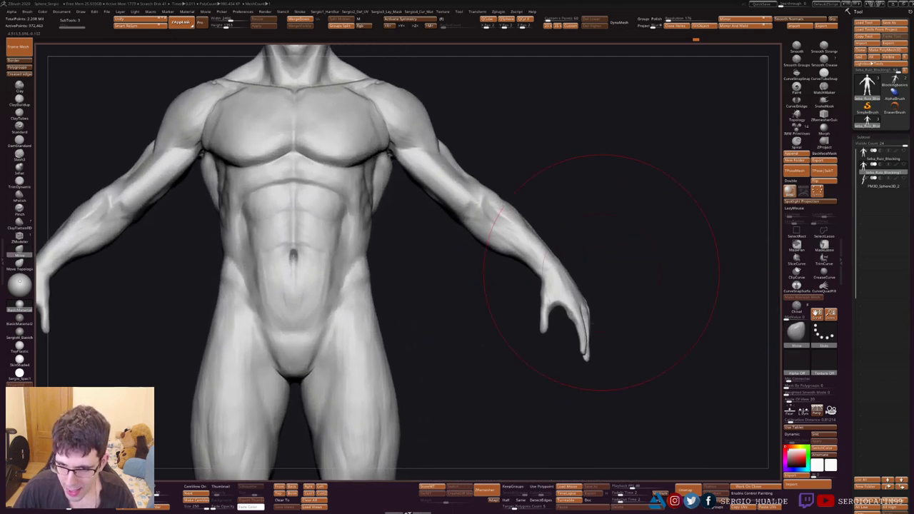
{"action": "left_click_drag", "start_coordinate": [565, 268], "coordinate": [593, 314]}
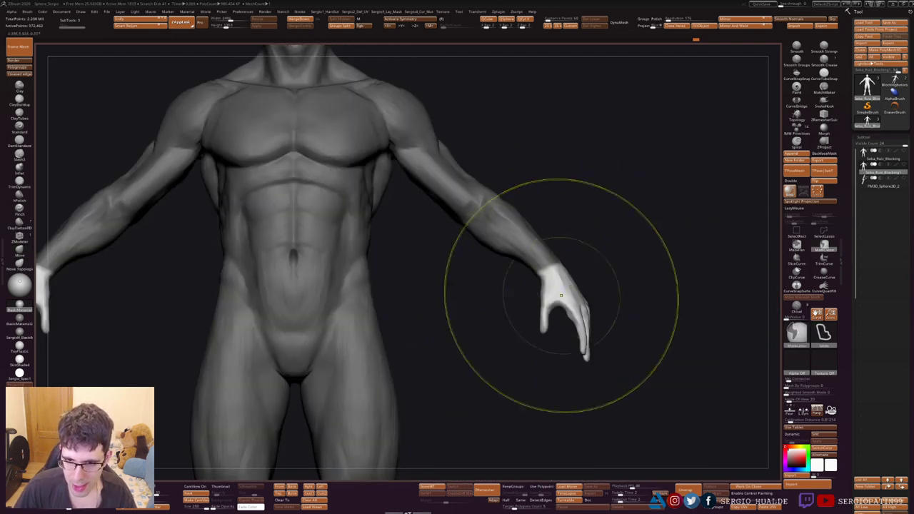
{"action": "key", "text": "w"}
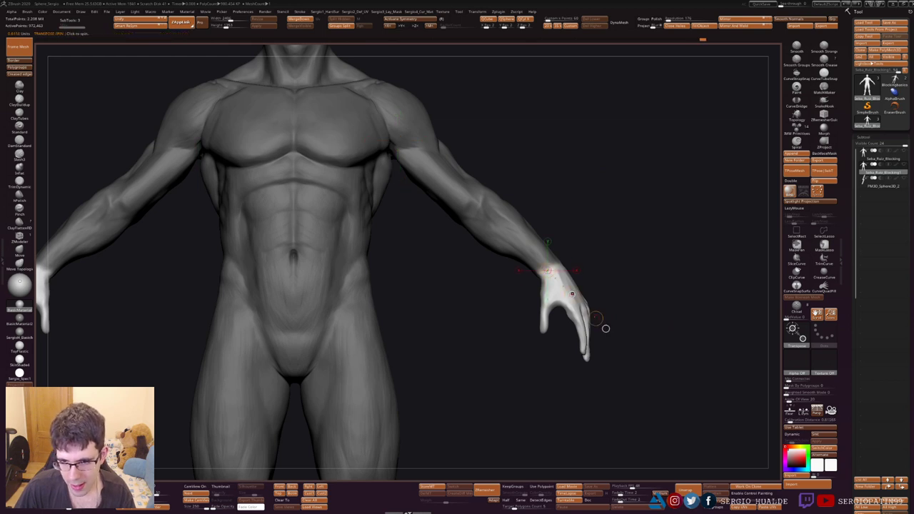
{"action": "left_click_drag", "start_coordinate": [605, 329], "coordinate": [605, 329]}
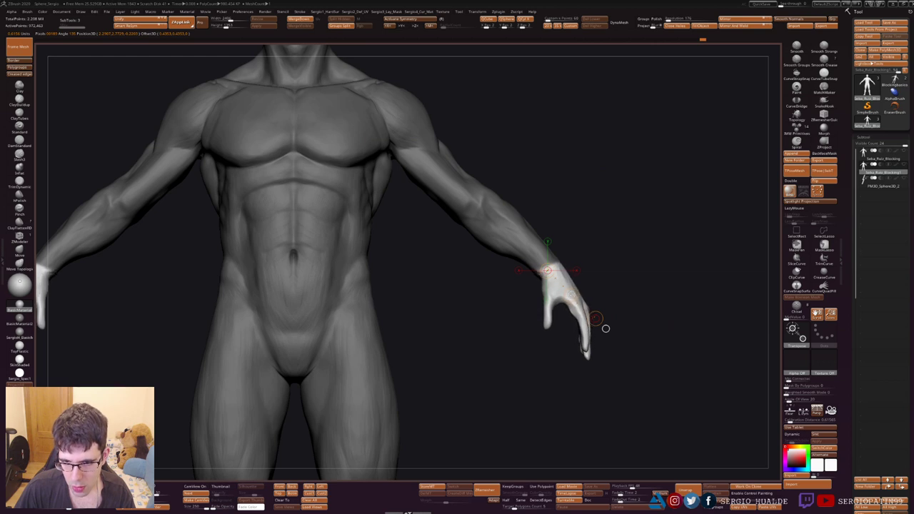
{"action": "key", "text": "q"}
{"action": "key", "text": "f"}
{"action": "left_click_drag", "start_coordinate": [500, 286], "coordinate": [521, 286]}
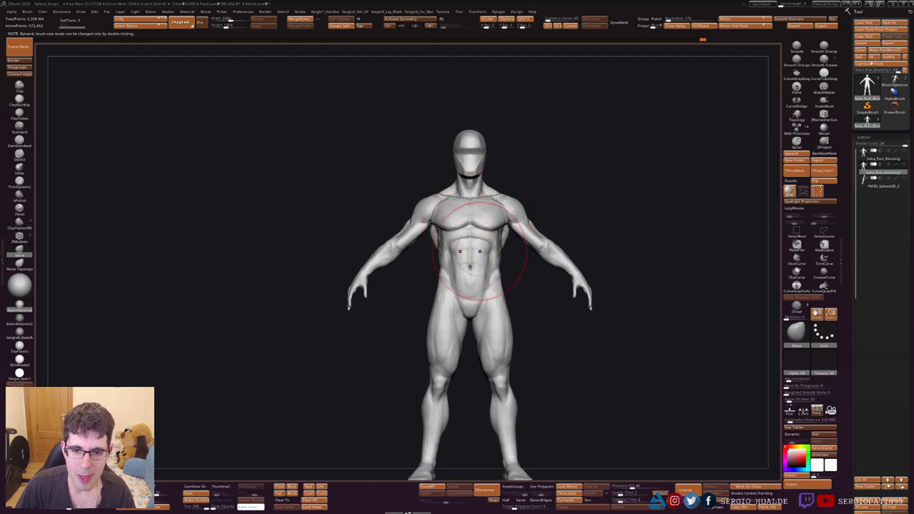
- Bring up the full 3D transform gizmo and recentre it on the torso
{"action": "right_click_drag", "start_coordinate": [469, 252], "coordinate": [469, 146], "text": "ctrl"}
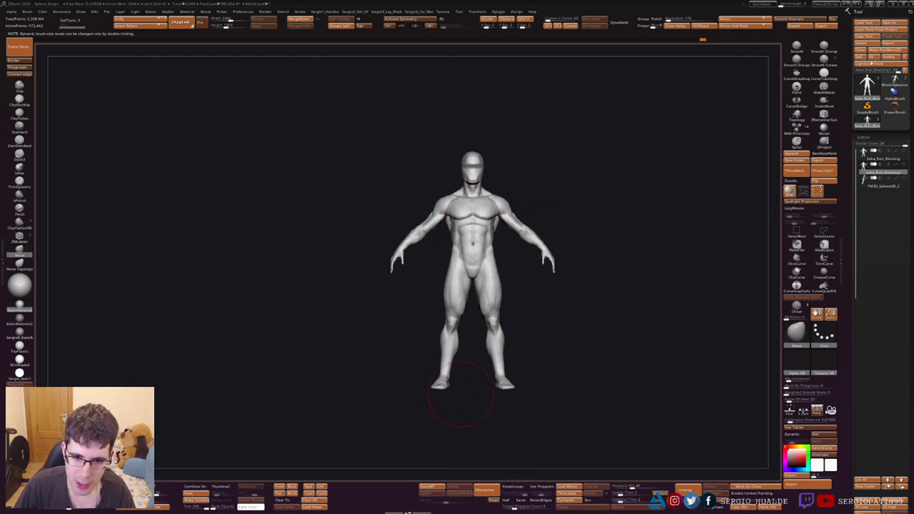
{"action": "key", "text": "s"}
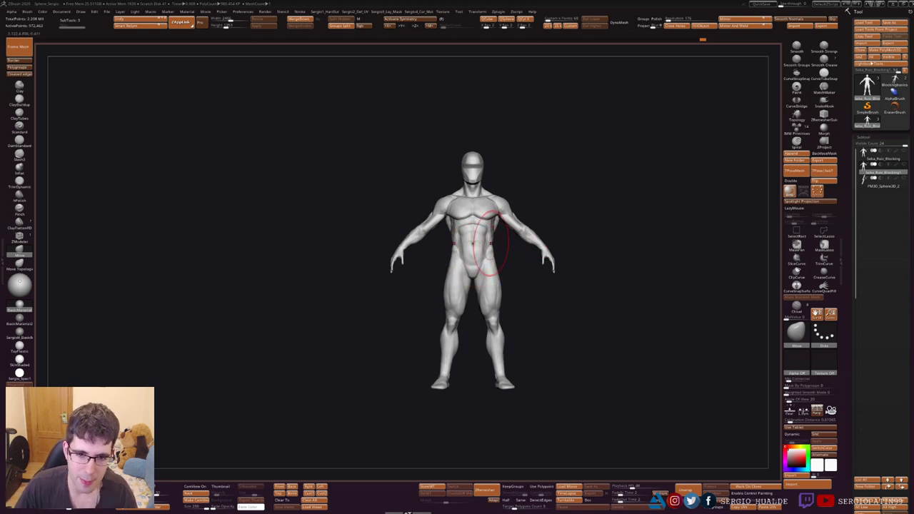
{"action": "key", "text": "w"}
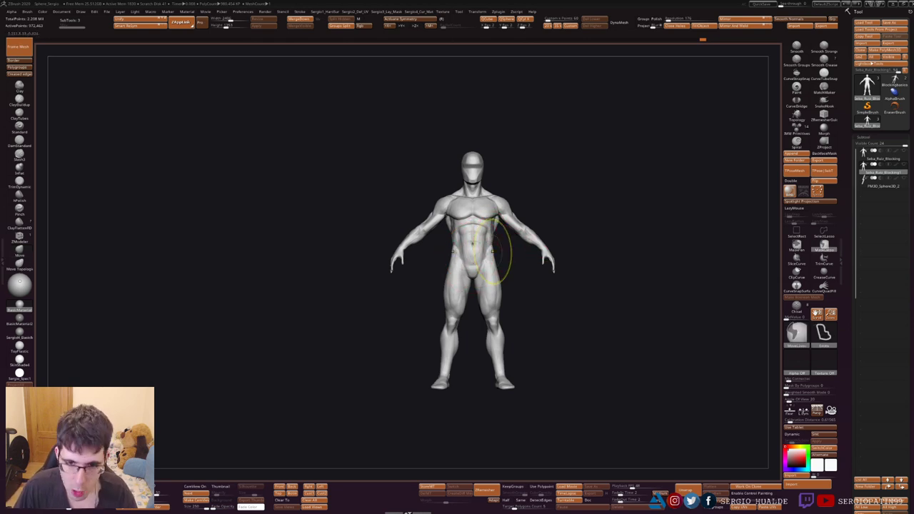
{"action": "key", "text": "f"}
{"action": "key", "text": "y"}
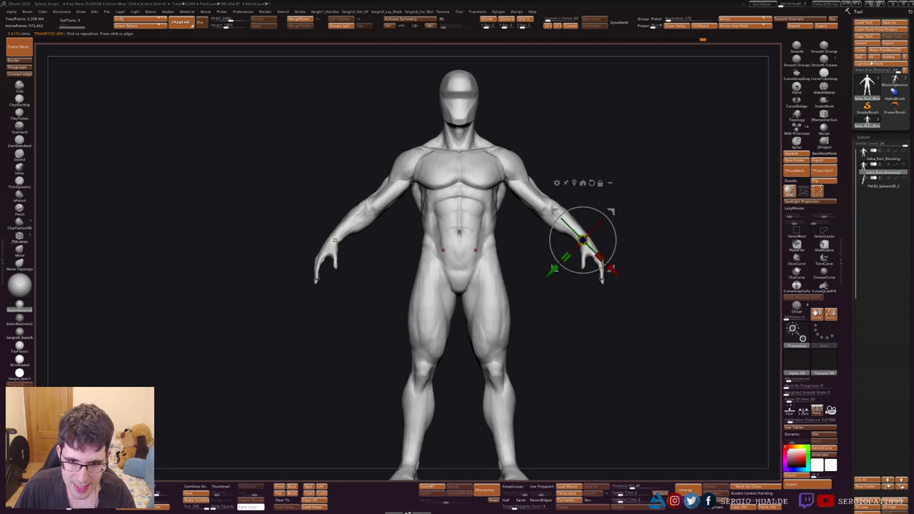
{"action": "left_click", "coordinate": [583, 183]}
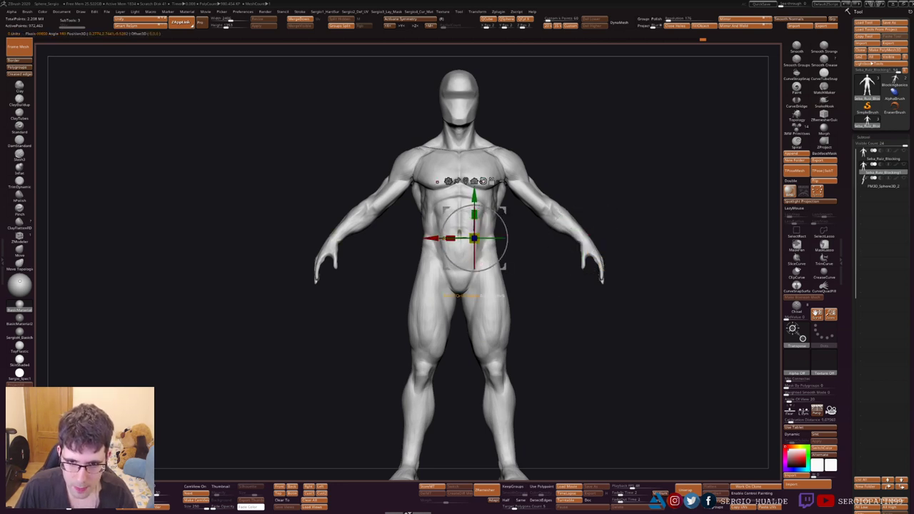
{"action": "scroll", "coordinate": [463, 236], "scroll_direction": "down", "scroll_amount": 3}
{"action": "scroll", "coordinate": [463, 235], "scroll_direction": "down", "scroll_amount": 2}
{"action": "key", "text": "q"}
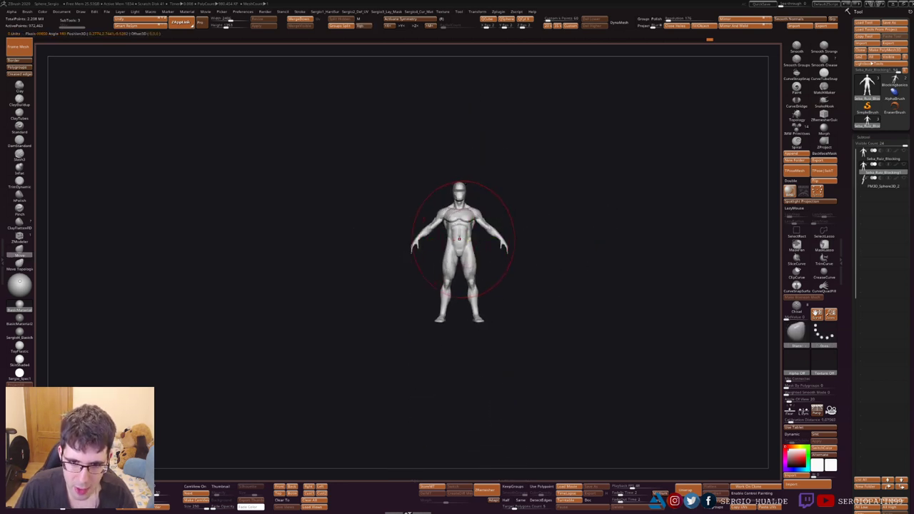
- Select the Move brush (B-M-V) and zoom in on the torso and hips
{"action": "key", "text": "w"}
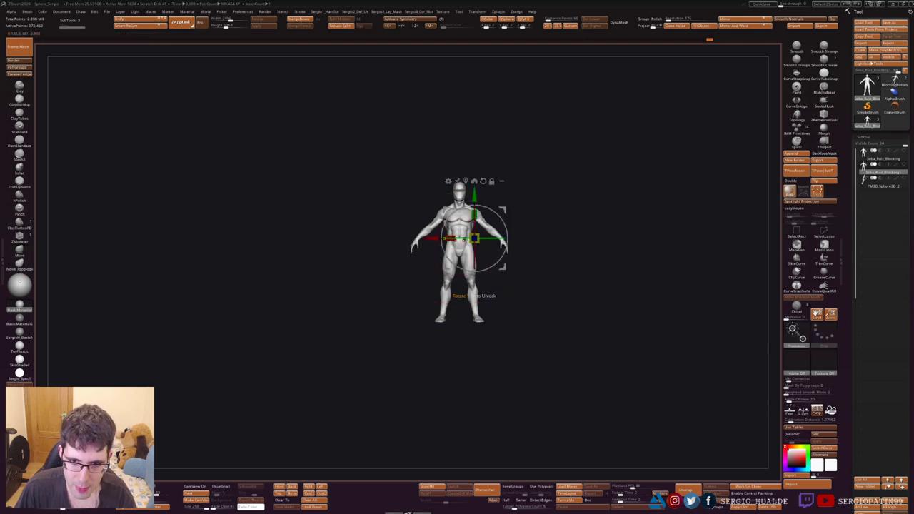
{"action": "scroll", "coordinate": [475, 238], "scroll_direction": "down", "scroll_amount": 1}
{"action": "key", "text": "q"}
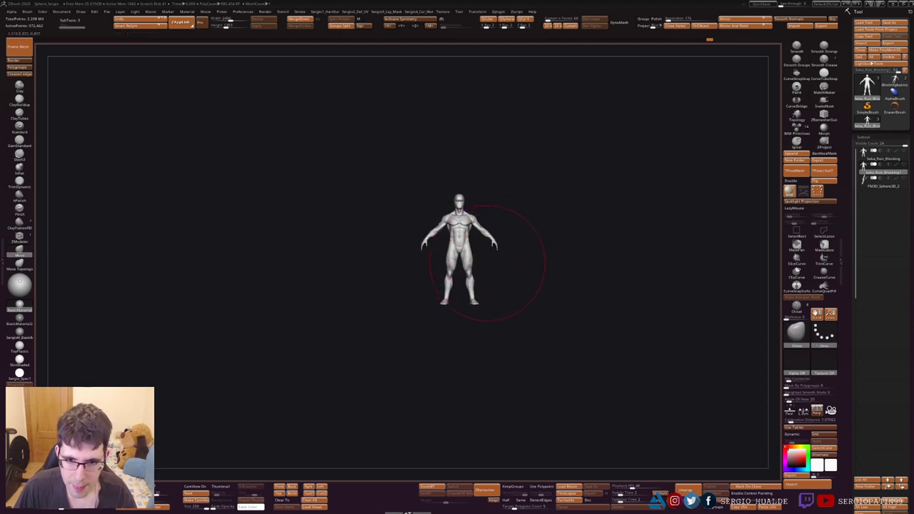
{"action": "scroll", "coordinate": [487, 263], "scroll_direction": "up", "scroll_amount": 2}
{"action": "key", "text": "b"}
{"action": "key", "text": "m"}
{"action": "key", "text": "v"}
{"action": "scroll", "coordinate": [493, 286], "scroll_direction": "up", "scroll_amount": 1}
- Frame the hips in three-quarter view, resize the brush and carve the groin crease
{"action": "scroll", "coordinate": [498, 302], "scroll_direction": "up", "scroll_amount": 3}
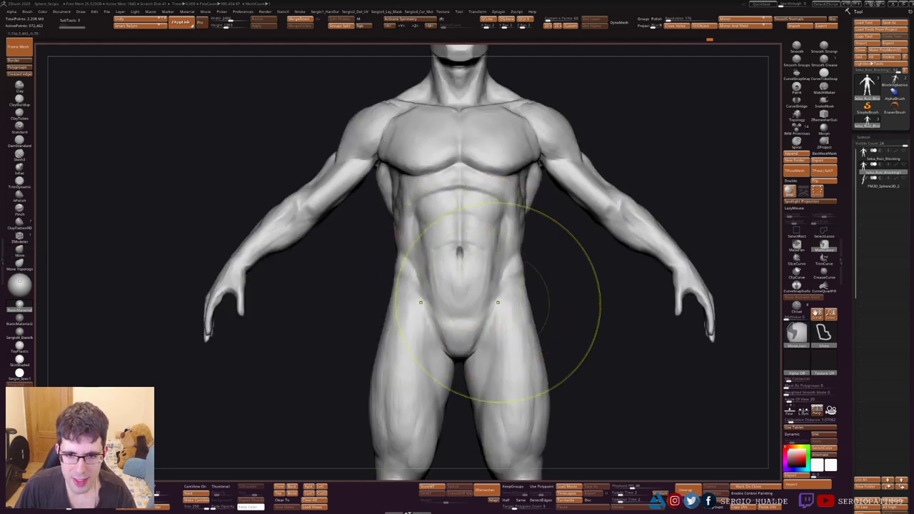
{"action": "right_click_drag", "start_coordinate": [523, 238], "coordinate": [510, 265]}
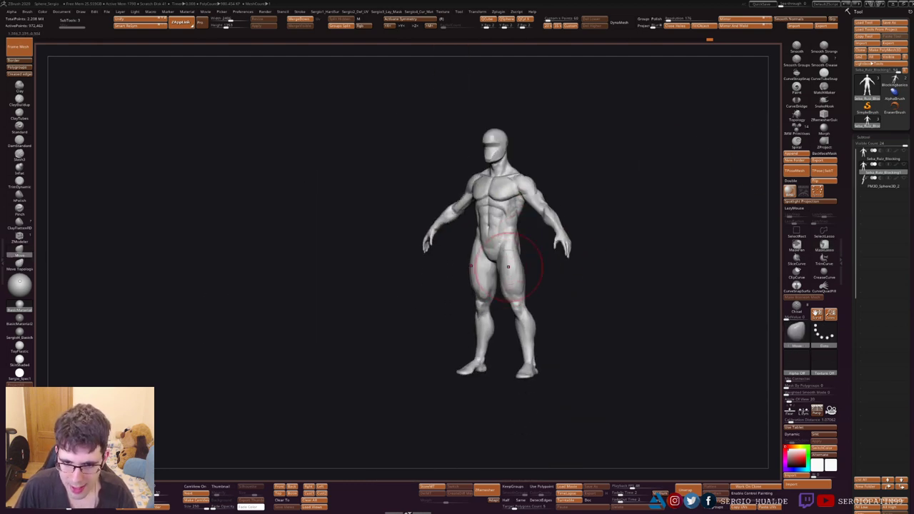
{"action": "scroll", "coordinate": [539, 264], "scroll_direction": "up", "scroll_amount": 3}
{"action": "key", "text": "s"}
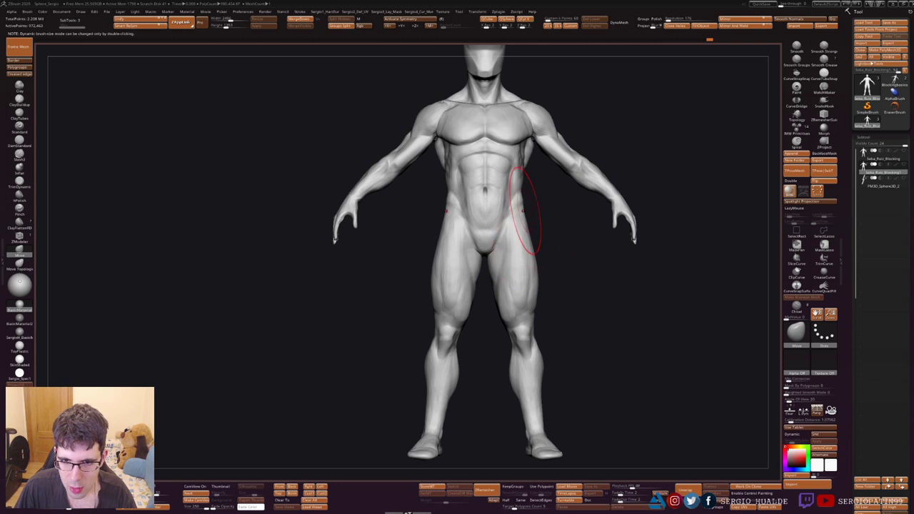
{"action": "scroll", "coordinate": [522, 207], "scroll_direction": "up", "scroll_amount": 3}
{"action": "right_click_drag", "start_coordinate": [522, 207], "coordinate": [522, 247]}
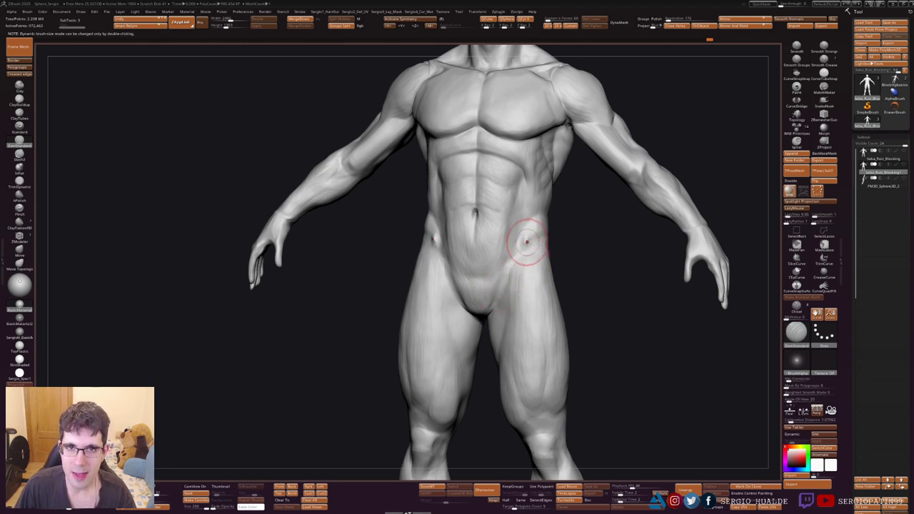
{"action": "mouse_move", "coordinate": [527, 242]}
{"action": "right_mouse_down"}
{"action": "mouse_move", "coordinate": [564, 243]}
{"action": "mouse_move", "coordinate": [544, 235]}
{"action": "right_mouse_up"}
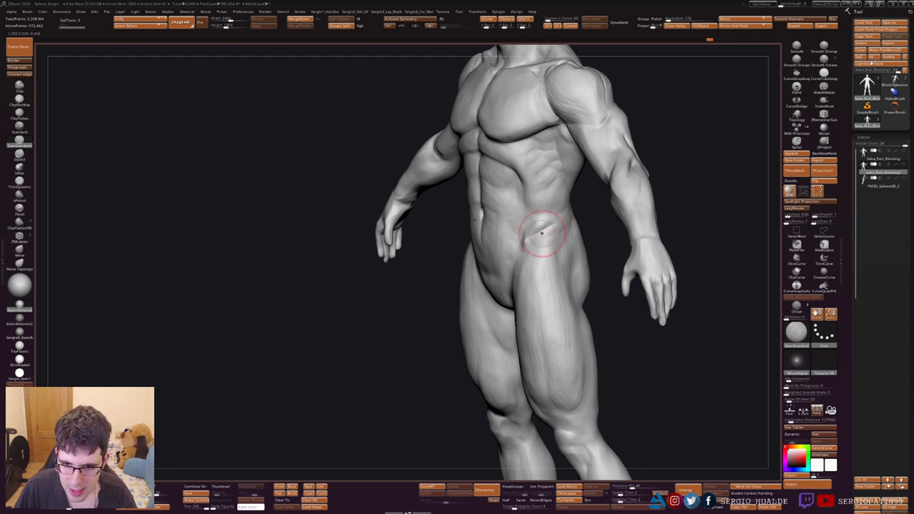
- Build up the obliques with the Clay brush, then hide both arms to expose the flanks
{"action": "key", "text": "b"}
{"action": "key", "text": "c"}
{"action": "key", "text": "l"}
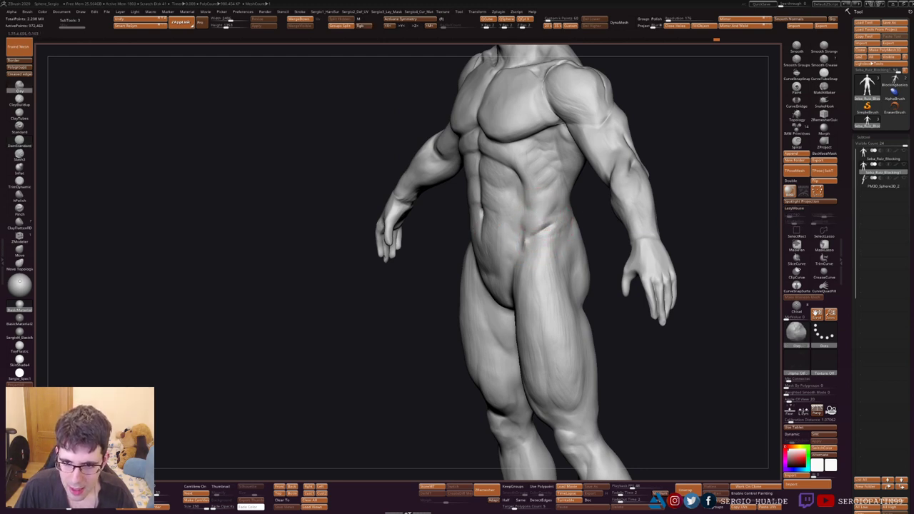
{"action": "mouse_move", "coordinate": [530, 247]}
{"action": "right_mouse_down", "text": "shift"}
{"action": "mouse_move", "coordinate": [504, 247]}
{"action": "mouse_move", "coordinate": [543, 205]}
{"action": "right_mouse_up", "text": "shift"}
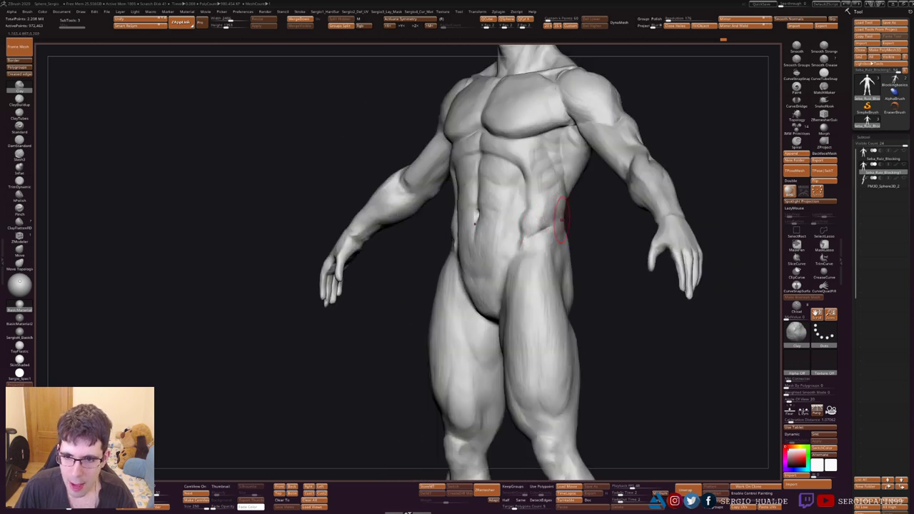
{"action": "right_click_drag", "start_coordinate": [563, 237], "coordinate": [529, 247]}
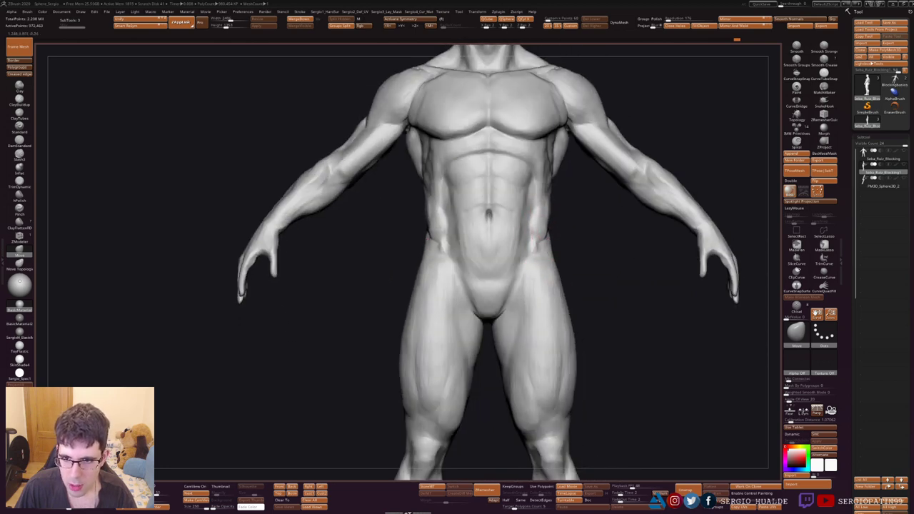
{"action": "right_click_drag", "start_coordinate": [550, 211], "coordinate": [592, 209]}
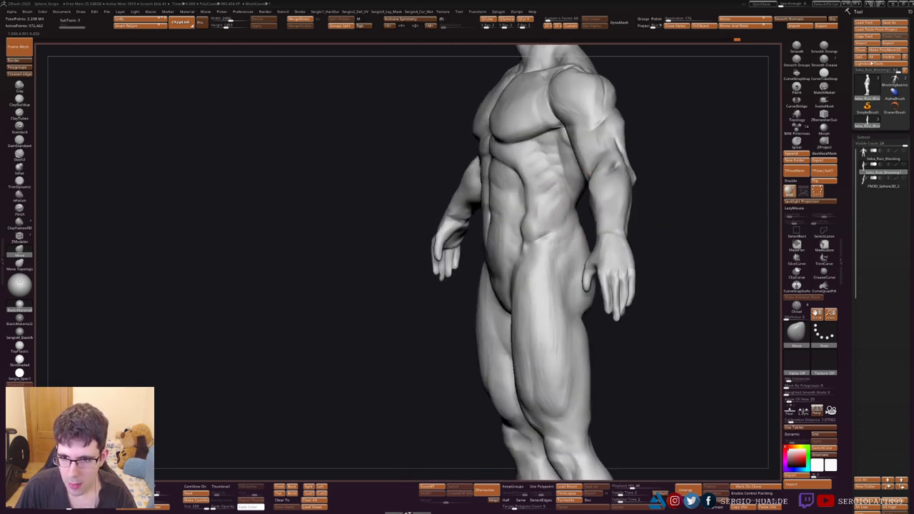
{"action": "mouse_move", "coordinate": [685, 214]}
{"action": "right_mouse_down", "text": "shift"}
{"action": "mouse_move", "coordinate": [714, 219]}
{"action": "mouse_move", "coordinate": [597, 219]}
{"action": "right_mouse_up", "text": "shift"}
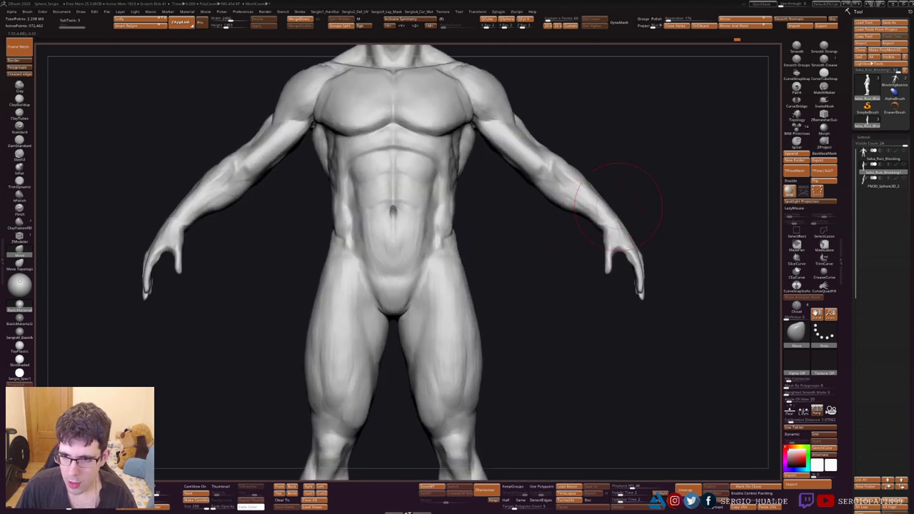
{"action": "left_click_drag", "start_coordinate": [526, 112], "coordinate": [669, 357], "text": "ctrl+alt+shift"}
{"action": "mouse_move", "coordinate": [559, 273]}
{"action": "right_mouse_down"}
{"action": "mouse_move", "coordinate": [443, 229]}
{"action": "mouse_move", "coordinate": [472, 226]}
{"action": "mouse_move", "coordinate": [471, 245]}
{"action": "right_mouse_up"}
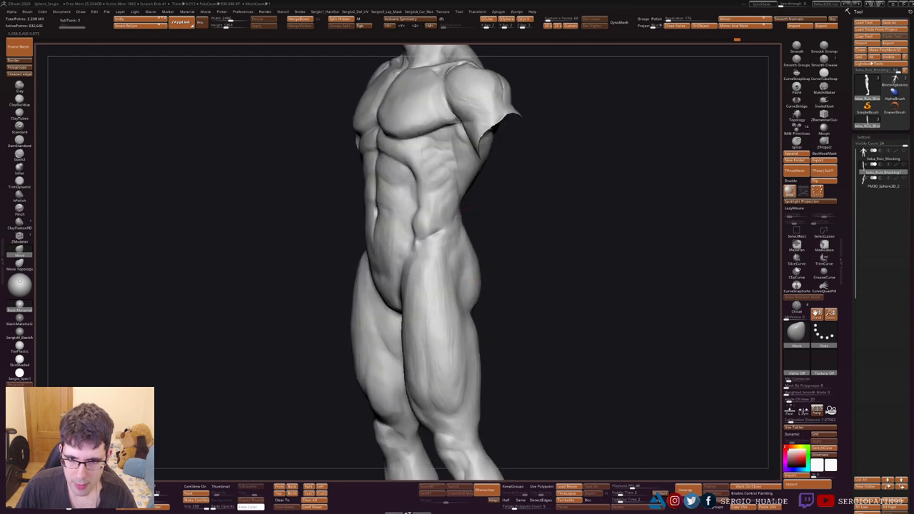
- Mask the thighs, invert the mask, and reshape the back of the thigh in side profile
{"action": "right_click_drag", "start_coordinate": [462, 213], "coordinate": [475, 254]}
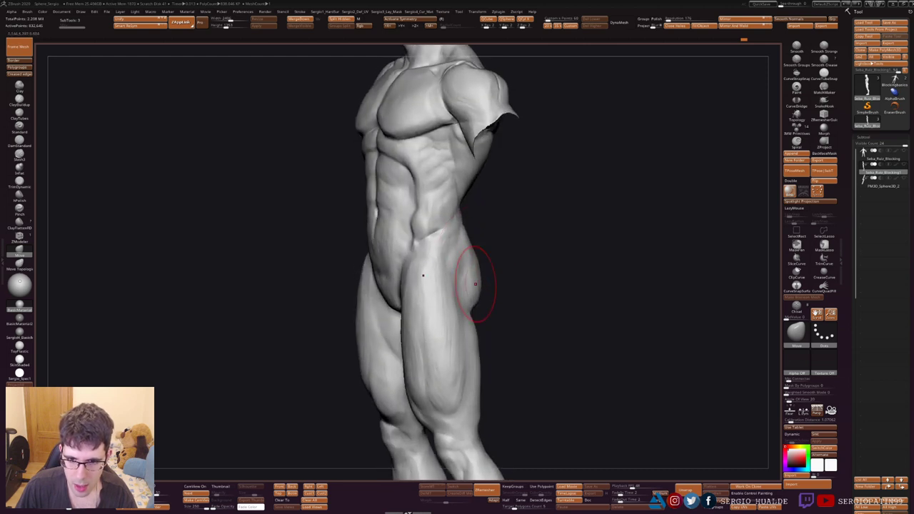
{"action": "mouse_move", "coordinate": [475, 150]}
{"action": "right_mouse_down"}
{"action": "mouse_move", "coordinate": [535, 265]}
{"action": "mouse_move", "coordinate": [486, 257]}
{"action": "right_mouse_up"}
{"action": "right_click_drag", "start_coordinate": [431, 278], "coordinate": [458, 238]}
{"action": "left_click_drag", "start_coordinate": [448, 242], "coordinate": [490, 310], "text": "ctrl"}
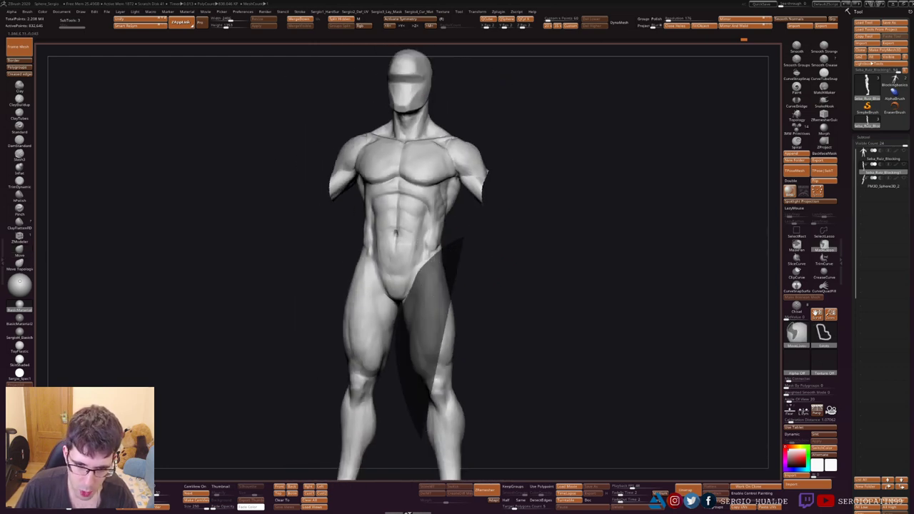
{"action": "left_click", "coordinate": [490, 310], "text": "ctrl"}
{"action": "right_click_drag", "start_coordinate": [467, 279], "coordinate": [486, 214], "text": "alt"}
{"action": "right_click_drag", "start_coordinate": [371, 264], "coordinate": [438, 267]}
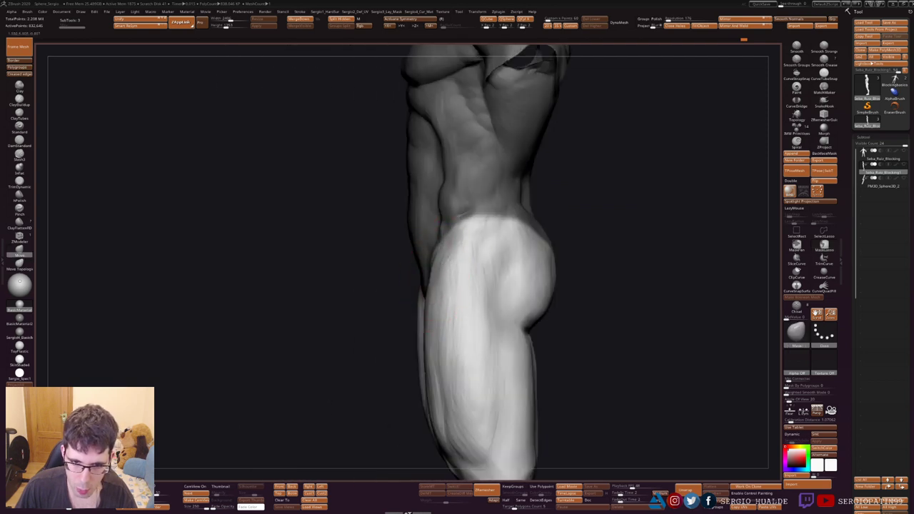
{"action": "right_click_drag", "start_coordinate": [459, 347], "coordinate": [438, 348]}
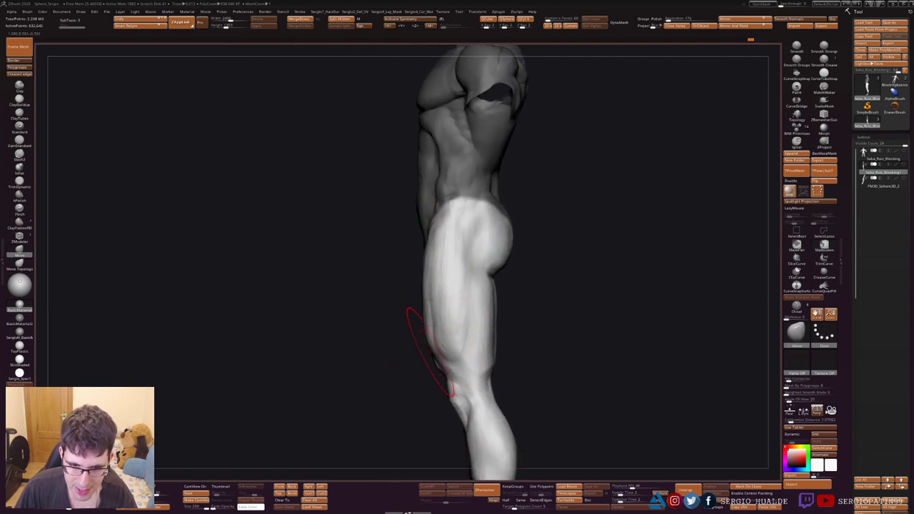
{"action": "mouse_move", "coordinate": [429, 350]}
{"action": "left_mouse_down"}
{"action": "mouse_move", "coordinate": [419, 337]}
{"action": "mouse_move", "coordinate": [443, 331]}
{"action": "mouse_move", "coordinate": [433, 320]}
{"action": "left_mouse_up"}
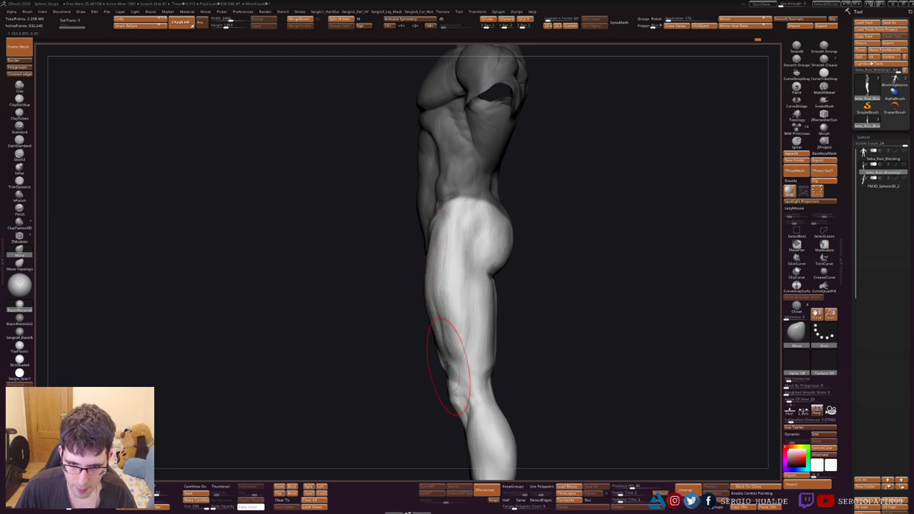
{"action": "right_click_drag", "start_coordinate": [449, 343], "coordinate": [386, 344]}
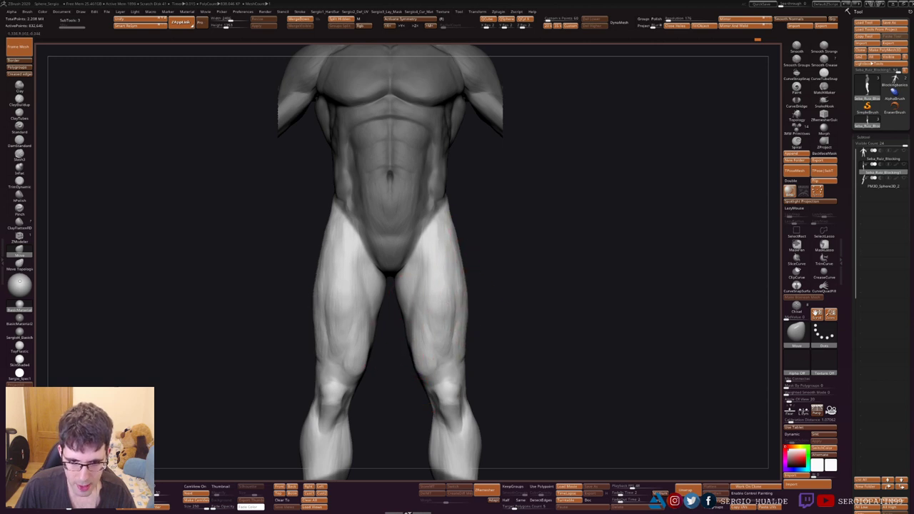
- Build up and carve both calves with Clay and DamStandard, mirrored by symmetry
{"action": "key", "text": "f"}
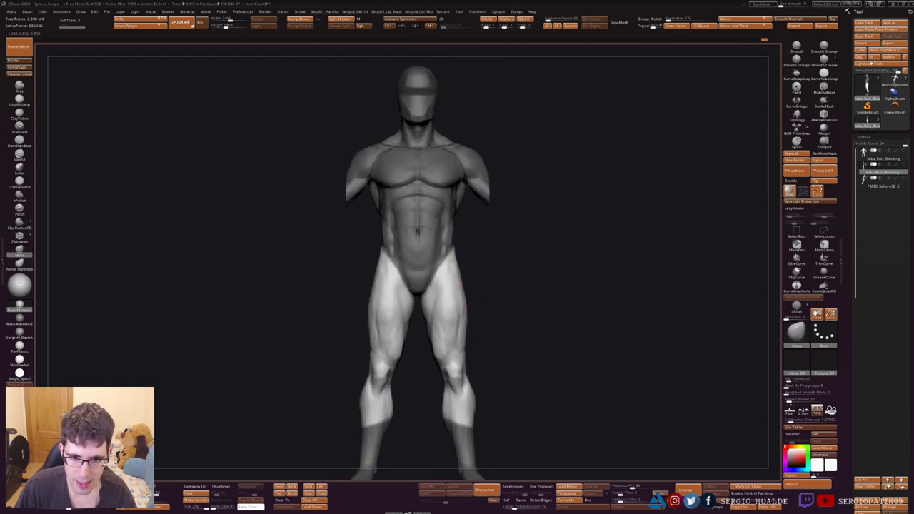
{"action": "mouse_move", "coordinate": [477, 286]}
{"action": "right_mouse_down", "text": "alt"}
{"action": "mouse_move", "coordinate": [449, 265]}
{"action": "mouse_move", "coordinate": [433, 271]}
{"action": "right_mouse_up", "text": "alt"}
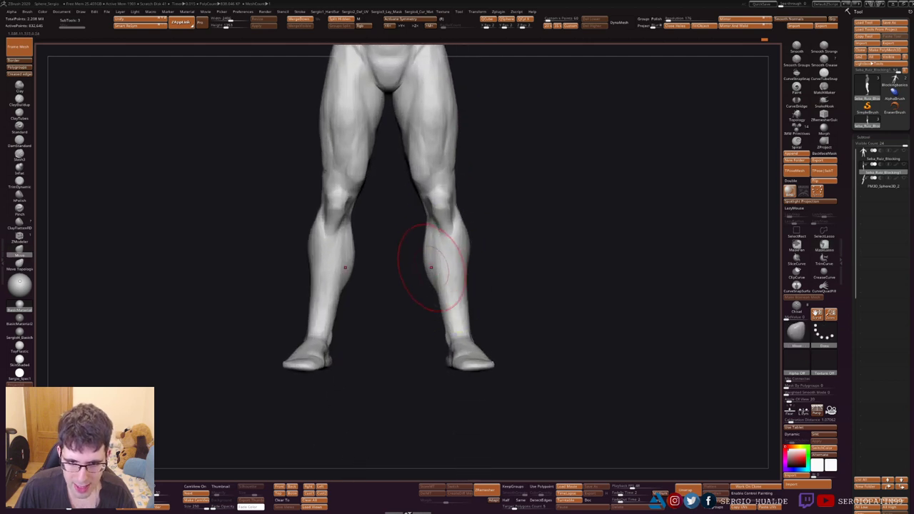
{"action": "mouse_move", "coordinate": [432, 265]}
{"action": "left_mouse_down"}
{"action": "mouse_move", "coordinate": [425, 286]}
{"action": "mouse_move", "coordinate": [436, 316]}
{"action": "mouse_move", "coordinate": [448, 319]}
{"action": "left_mouse_up"}
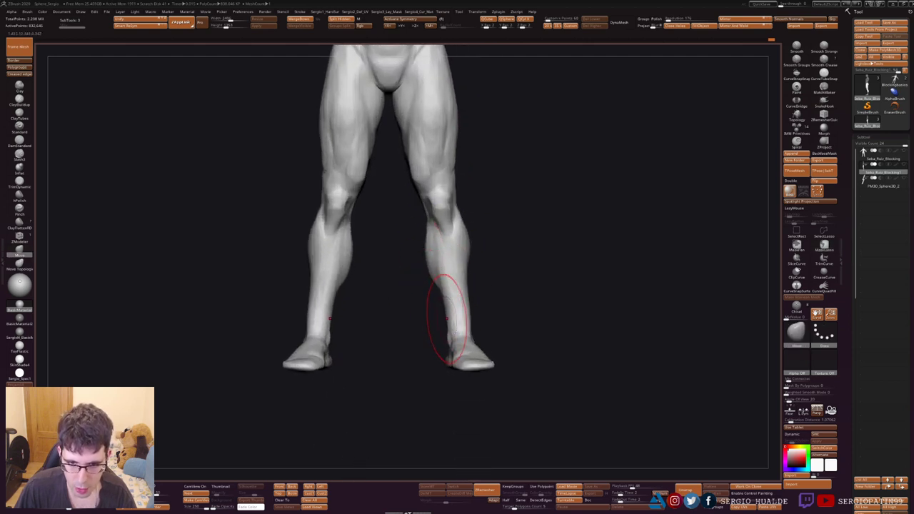
{"action": "left_click_drag", "start_coordinate": [453, 272], "coordinate": [464, 257]}
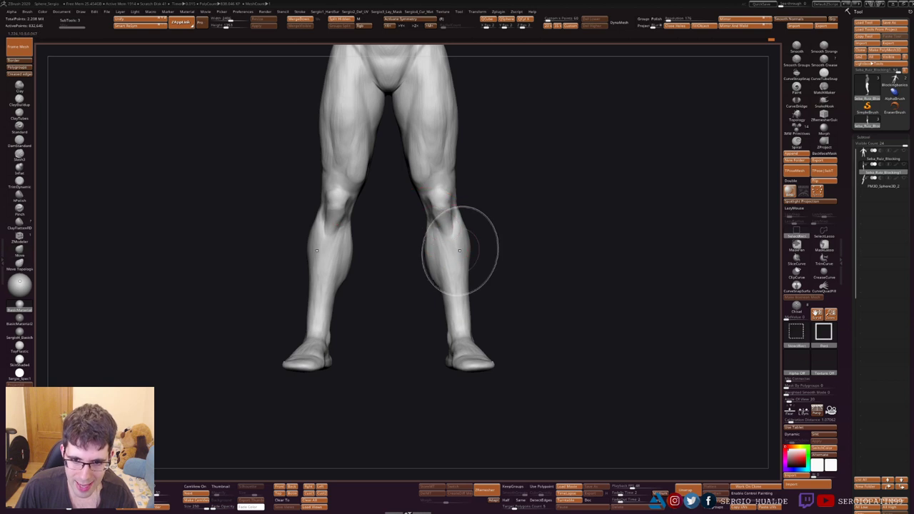
{"action": "key", "text": "b"}
{"action": "key", "text": "d"}
{"action": "key", "text": "s"}
{"action": "mouse_move", "coordinate": [457, 214]}
{"action": "left_mouse_down"}
{"action": "mouse_move", "coordinate": [445, 245]}
{"action": "mouse_move", "coordinate": [468, 318]}
{"action": "mouse_move", "coordinate": [462, 278]}
{"action": "mouse_move", "coordinate": [479, 259]}
{"action": "mouse_move", "coordinate": [475, 271]}
{"action": "left_mouse_up"}
- Select the Move brush, frame the lower legs at an angle and resize the brush
{"action": "key", "text": "b"}
{"action": "key", "text": "m"}
{"action": "key", "text": "v"}
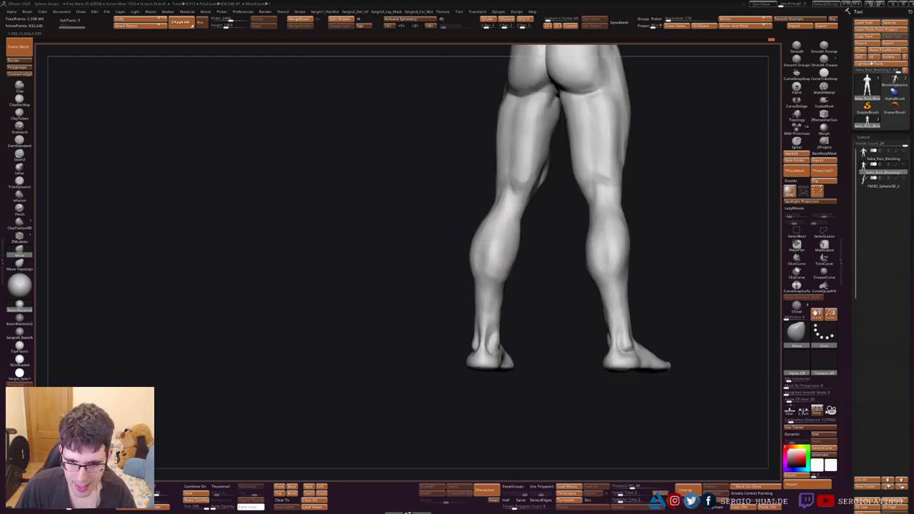
{"action": "left_click_drag", "start_coordinate": [285, 315], "coordinate": [488, 314]}
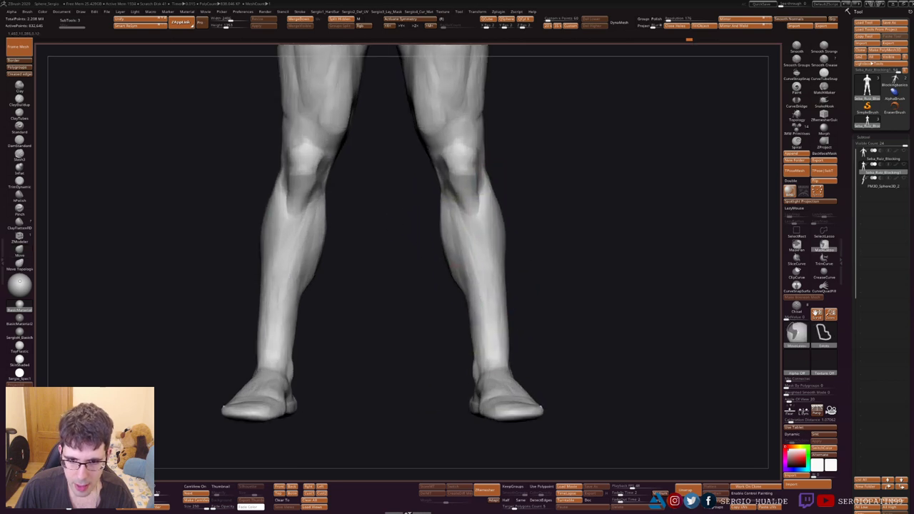
{"action": "mouse_move", "coordinate": [488, 313]}
{"action": "left_mouse_down"}
{"action": "mouse_move", "coordinate": [497, 454]}
{"action": "mouse_move", "coordinate": [467, 266]}
{"action": "mouse_move", "coordinate": [495, 259]}
{"action": "left_mouse_up"}
{"action": "key", "text": "s"}
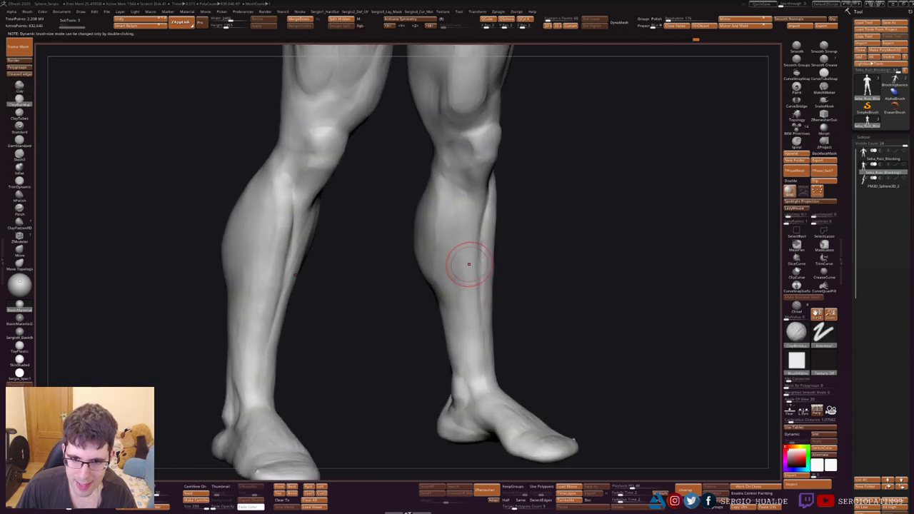
- Carve crease grooves down both calves, switching to the DamStandard brush (B-D-S)
{"action": "mouse_move", "coordinate": [465, 261]}
{"action": "left_mouse_down"}
{"action": "mouse_move", "coordinate": [474, 302]}
{"action": "mouse_move", "coordinate": [477, 258]}
{"action": "mouse_move", "coordinate": [477, 382]}
{"action": "mouse_move", "coordinate": [472, 225]}
{"action": "left_mouse_up"}
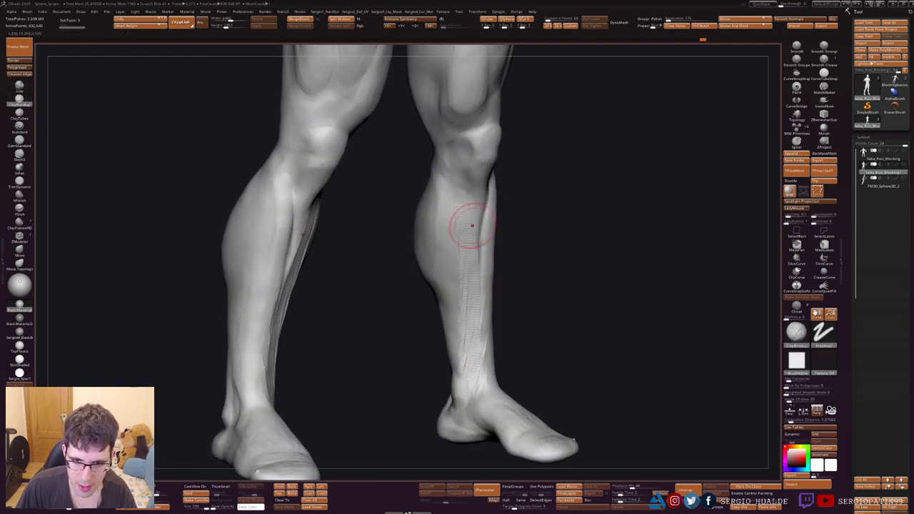
{"action": "mouse_move", "coordinate": [461, 275]}
{"action": "left_mouse_down"}
{"action": "mouse_move", "coordinate": [459, 198]}
{"action": "mouse_move", "coordinate": [457, 308]}
{"action": "left_mouse_up"}
{"action": "key", "text": "b"}
{"action": "key", "text": "d"}
{"action": "key", "text": "s"}
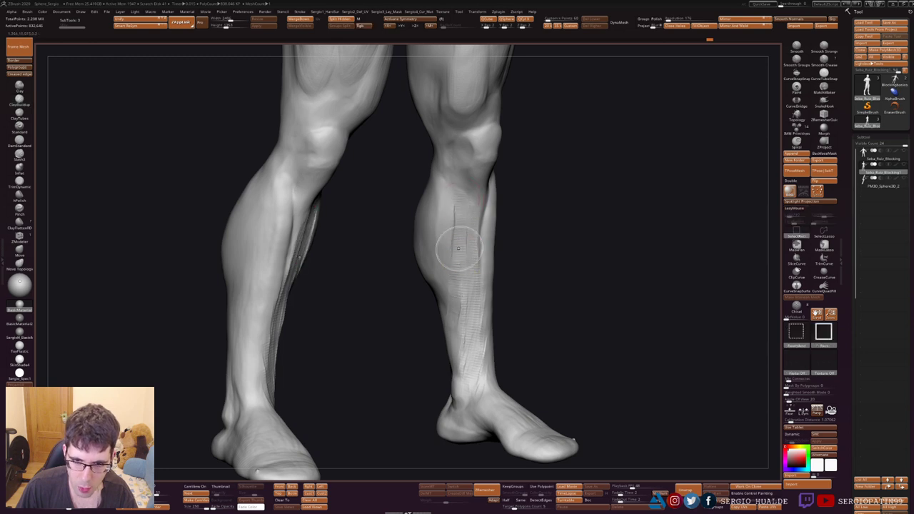
{"action": "left_click_drag", "start_coordinate": [458, 249], "coordinate": [450, 276]}
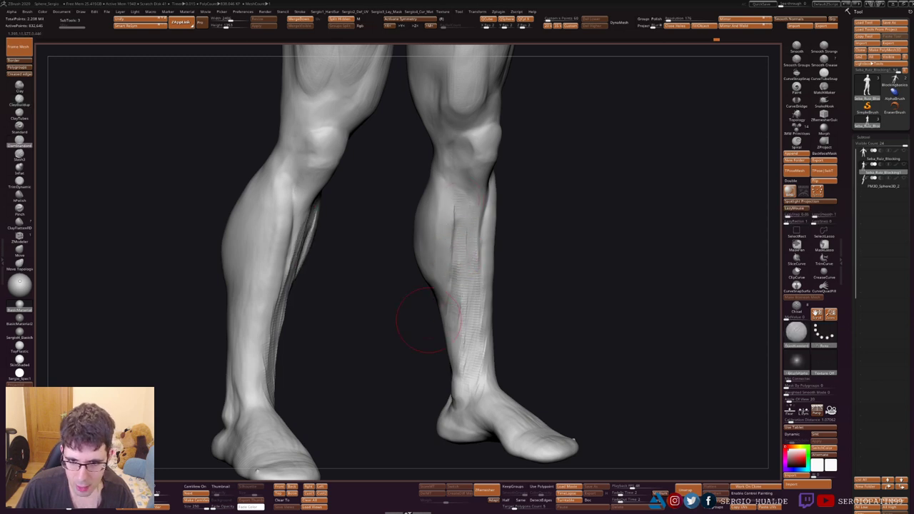
- Flatten and soften the calf grooves from two angles with the TrimDynamic brush
{"action": "left_click_drag", "start_coordinate": [427, 320], "coordinate": [459, 265]}
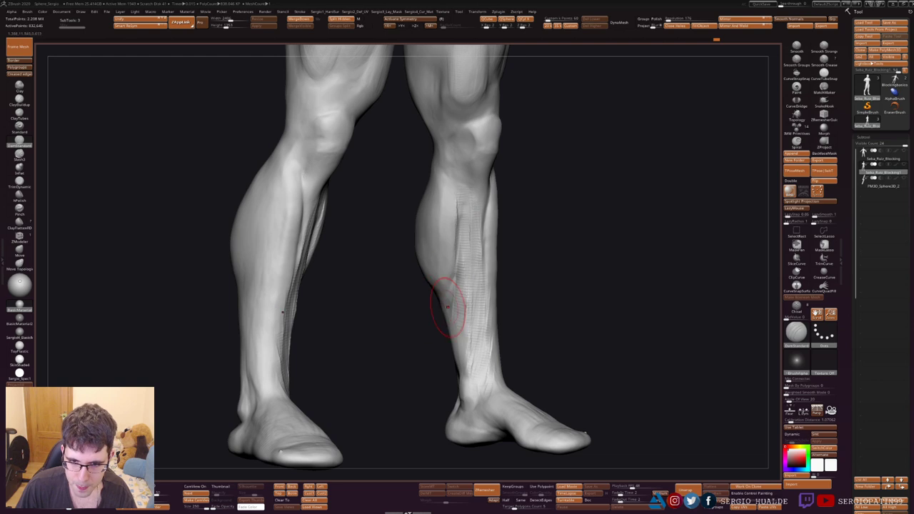
{"action": "key", "text": "b"}
{"action": "key", "text": "t"}
{"action": "key", "text": "d"}
{"action": "mouse_move", "coordinate": [464, 261]}
{"action": "left_mouse_down"}
{"action": "mouse_move", "coordinate": [467, 360]}
{"action": "mouse_move", "coordinate": [386, 300]}
{"action": "left_mouse_up"}
{"action": "left_click_drag", "start_coordinate": [486, 304], "coordinate": [492, 357]}
{"action": "mouse_move", "coordinate": [385, 322]}
{"action": "left_mouse_down"}
{"action": "mouse_move", "coordinate": [428, 307]}
{"action": "mouse_move", "coordinate": [465, 361]}
{"action": "mouse_move", "coordinate": [349, 319]}
{"action": "left_mouse_up"}
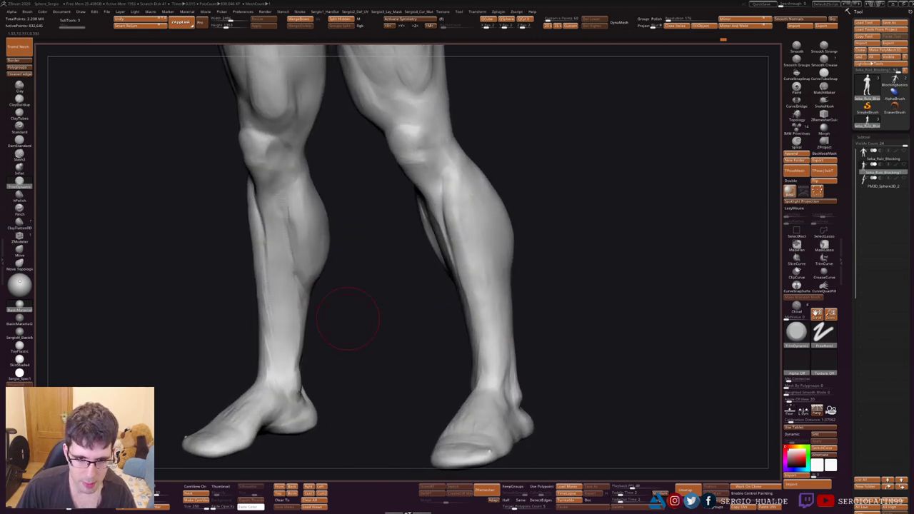
- Select ClayBuildup and orbit the legs from front through three-quarter to the other side
{"action": "key", "text": "b"}
{"action": "key", "text": "c"}
{"action": "key", "text": "l"}
{"action": "left_click_drag", "start_coordinate": [236, 285], "coordinate": [250, 243], "text": "shift"}
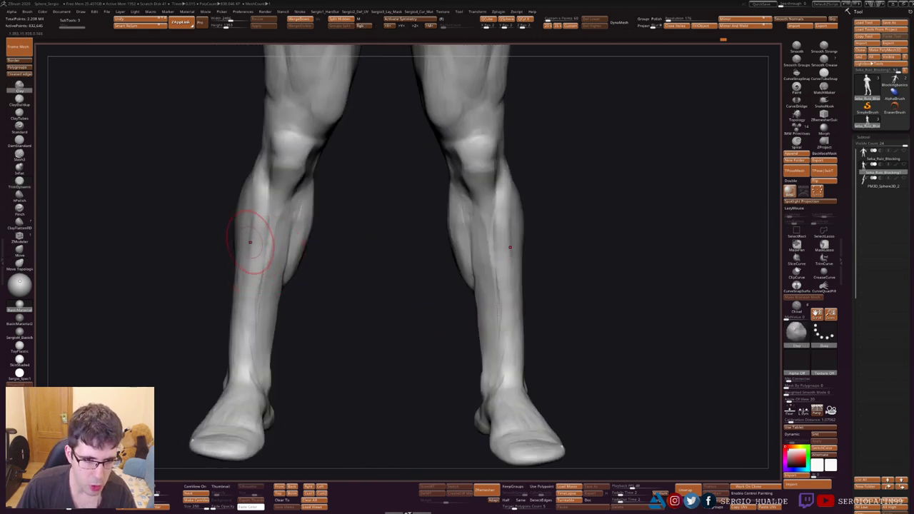
{"action": "left_click_drag", "start_coordinate": [179, 250], "coordinate": [252, 251]}
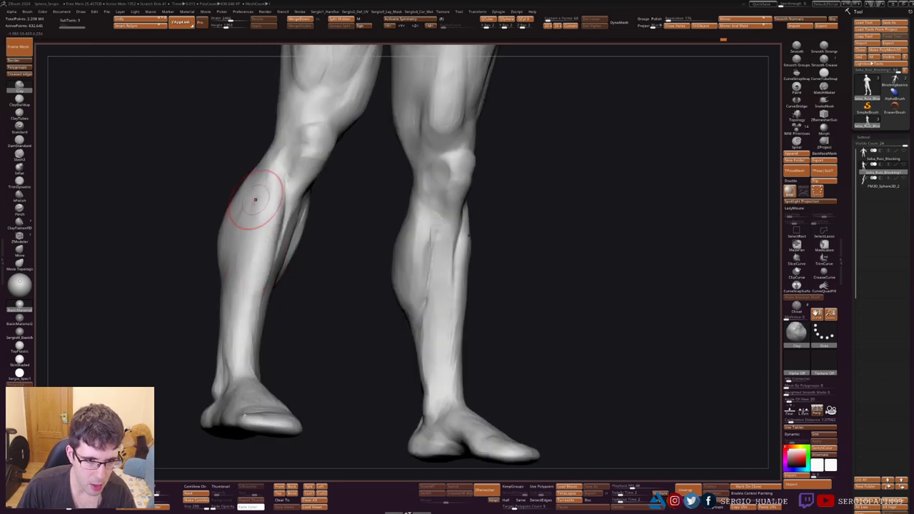
{"action": "left_click_drag", "start_coordinate": [275, 314], "coordinate": [307, 315]}
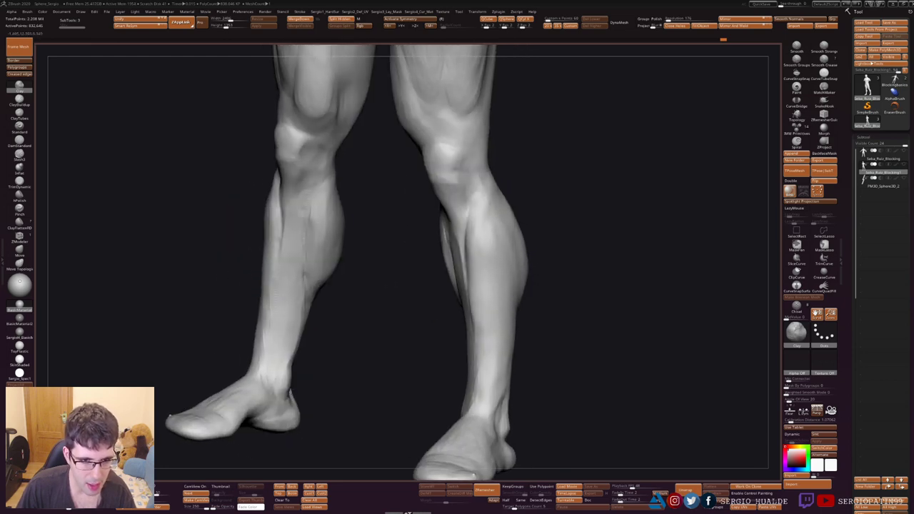
- Trim symmetric flat planes on the calf and shin, then select Move and return to front view
{"action": "key", "text": "b"}
{"action": "key", "text": "t"}
{"action": "key", "text": "d"}
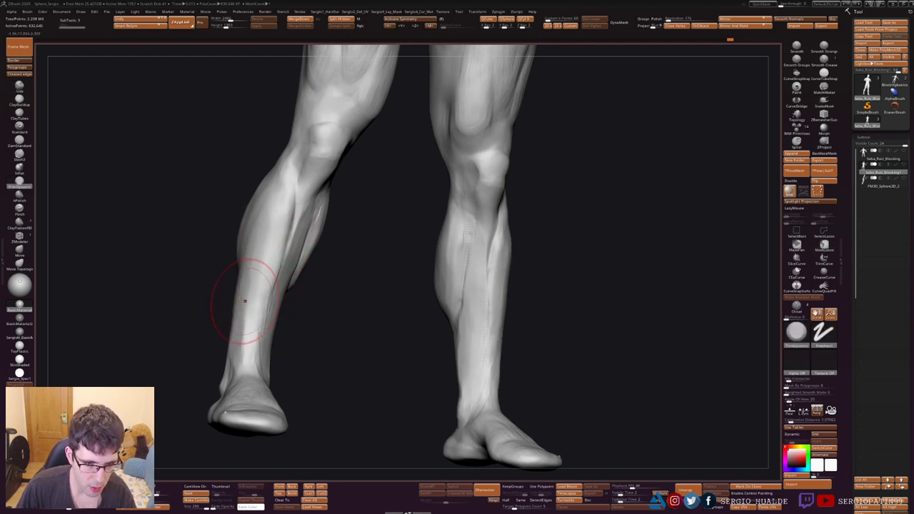
{"action": "left_click_drag", "start_coordinate": [244, 300], "coordinate": [236, 318]}
{"action": "key", "text": "b"}
{"action": "key", "text": "m"}
{"action": "key", "text": "v"}
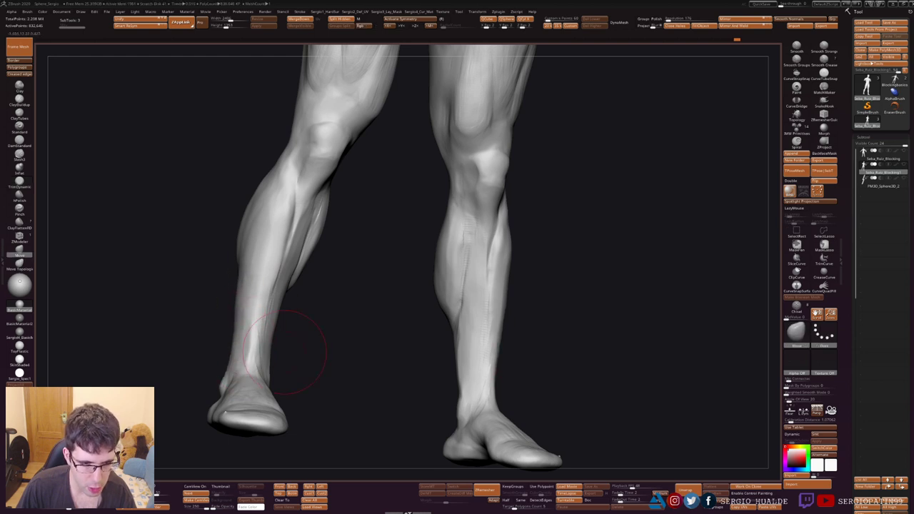
{"action": "mouse_move", "coordinate": [285, 352]}
{"action": "left_mouse_down", "text": "shift"}
{"action": "mouse_move", "coordinate": [245, 372]}
{"action": "mouse_move", "coordinate": [385, 335]}
{"action": "mouse_move", "coordinate": [400, 350]}
{"action": "mouse_move", "coordinate": [364, 315]}
{"action": "left_mouse_up", "text": "shift"}
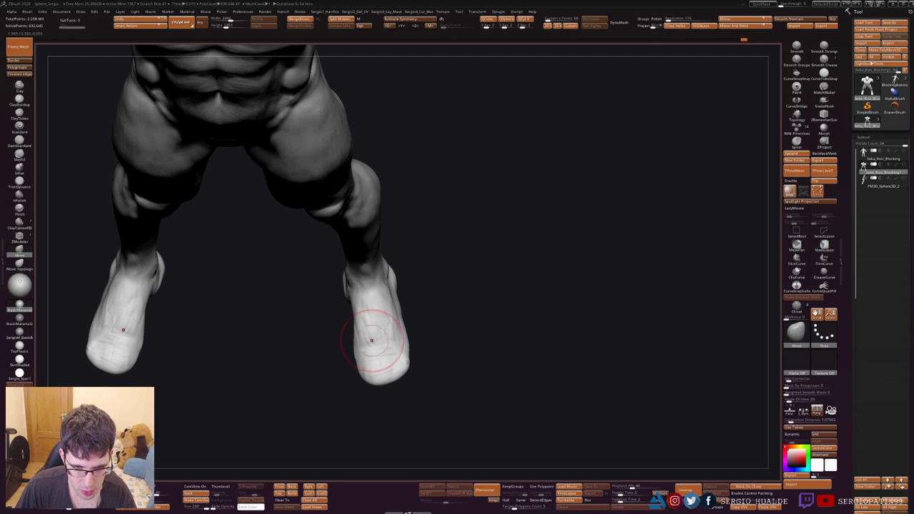
- Push the raised foot's upper edge inward with the Move brush, then lasso-mask part of the sole
{"action": "mouse_move", "coordinate": [371, 340]}
{"action": "left_mouse_down"}
{"action": "mouse_move", "coordinate": [339, 340]}
{"action": "mouse_move", "coordinate": [328, 315]}
{"action": "mouse_move", "coordinate": [341, 336]}
{"action": "left_mouse_up"}
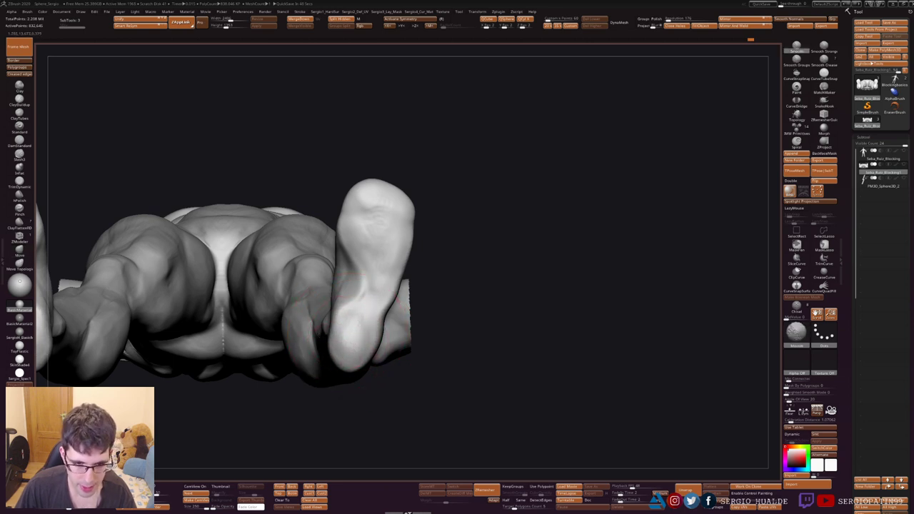
{"action": "key", "text": "b"}
{"action": "key", "text": "m"}
{"action": "key", "text": "v"}
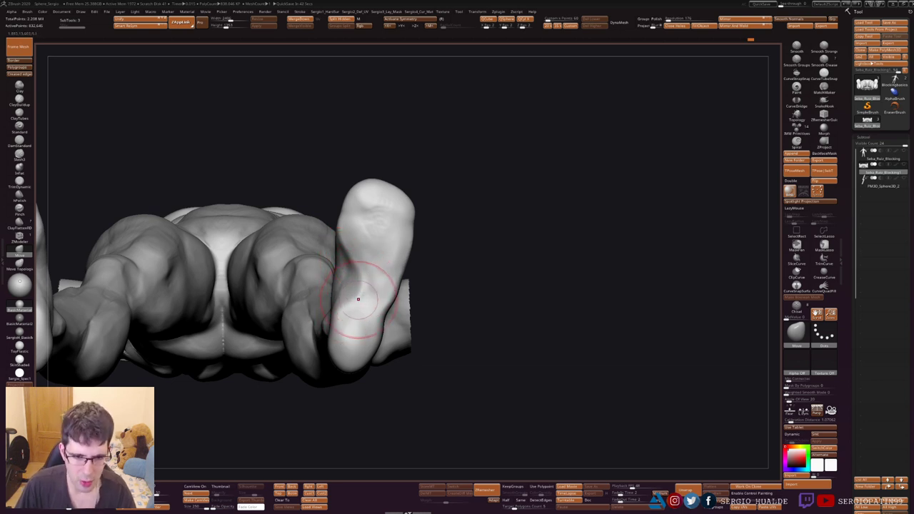
{"action": "right_click_drag", "start_coordinate": [363, 292], "coordinate": [349, 344]}
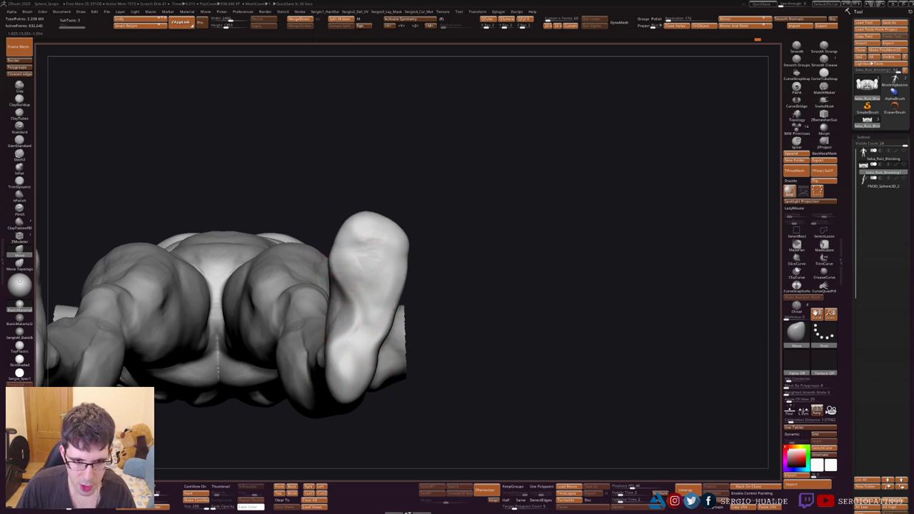
{"action": "mouse_move", "coordinate": [405, 236]}
{"action": "left_mouse_down"}
{"action": "mouse_move", "coordinate": [391, 307]}
{"action": "mouse_move", "coordinate": [400, 315]}
{"action": "mouse_move", "coordinate": [383, 347]}
{"action": "left_mouse_up"}
{"action": "mouse_move", "coordinate": [165, 373]}
{"action": "left_mouse_down", "text": "ctrl"}
{"action": "mouse_move", "coordinate": [255, 347]}
{"action": "mouse_move", "coordinate": [214, 315]}
{"action": "left_mouse_up", "text": "ctrl"}
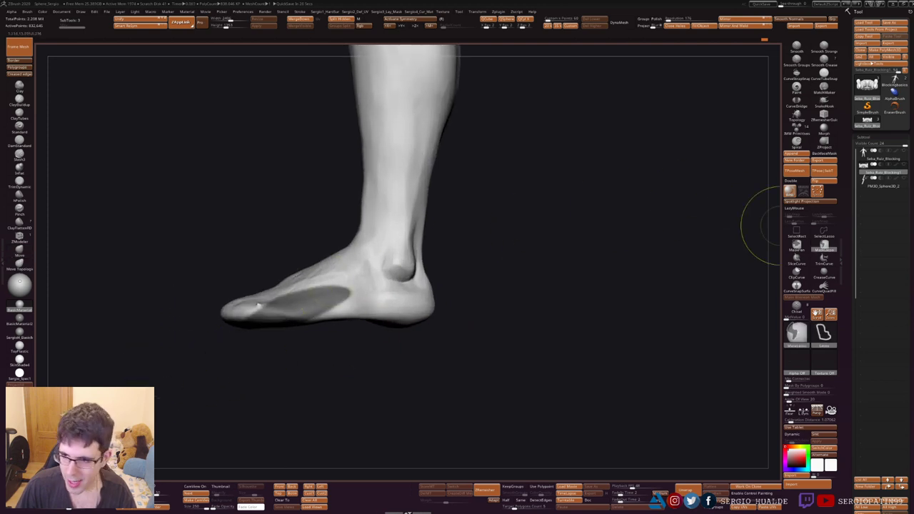
- Rectangle-mask below the foot, invert it to isolate the sole, and reset the gizmo orientation
{"action": "left_click", "coordinate": [797, 245]}
{"action": "mouse_move", "coordinate": [428, 371]}
{"action": "left_mouse_down", "text": "ctrl"}
{"action": "mouse_move", "coordinate": [458, 373]}
{"action": "mouse_move", "coordinate": [157, 317]}
{"action": "left_mouse_up", "text": "ctrl"}
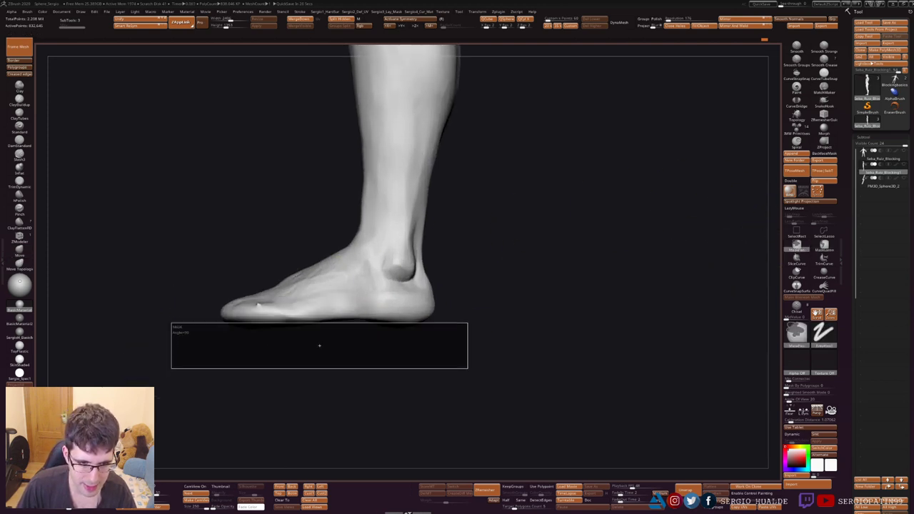
{"action": "left_click", "coordinate": [179, 326], "text": "ctrl"}
{"action": "key", "text": "w"}
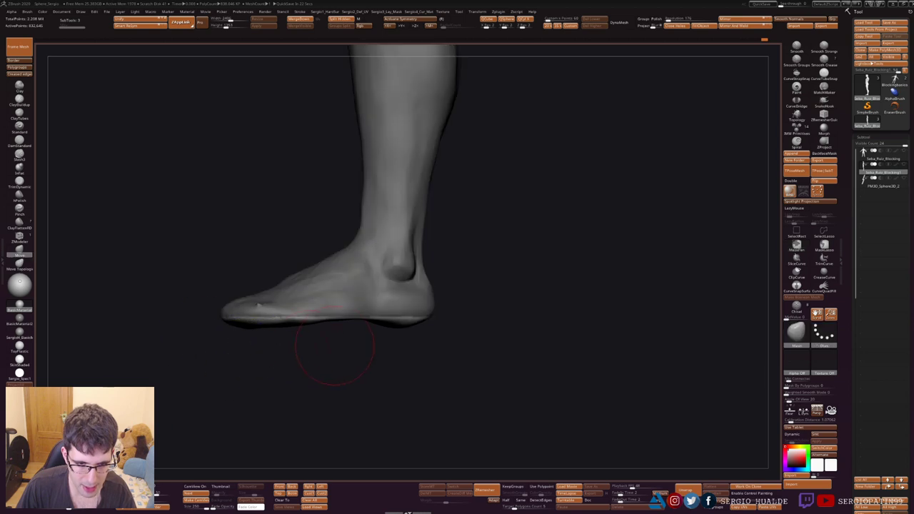
{"action": "left_click", "coordinate": [360, 254]}
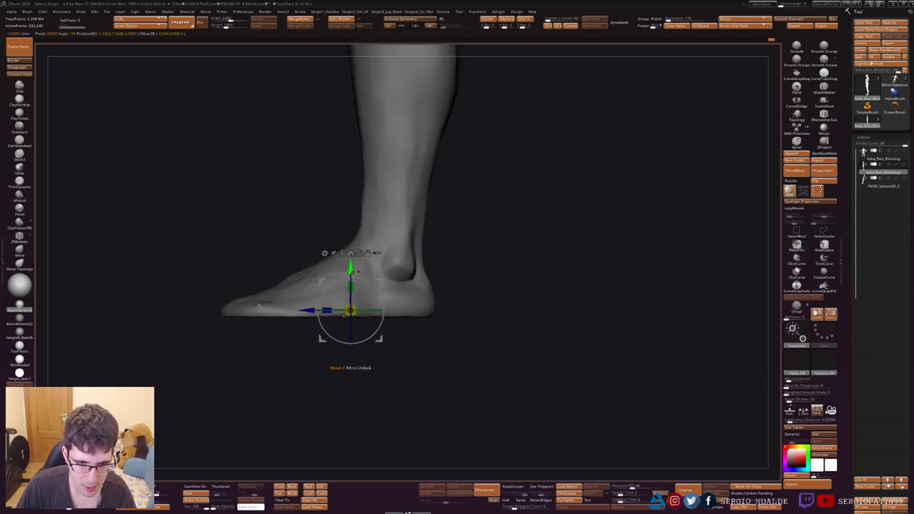
{"action": "key", "text": "q"}
- Clear the leg mask and orbit around the heel back to a front view of legs and torso
{"action": "mouse_move", "coordinate": [393, 351]}
{"action": "left_mouse_down", "text": "ctrl"}
{"action": "mouse_move", "coordinate": [342, 357]}
{"action": "mouse_move", "coordinate": [388, 316]}
{"action": "mouse_move", "coordinate": [397, 276]}
{"action": "mouse_move", "coordinate": [414, 321]}
{"action": "mouse_move", "coordinate": [394, 331]}
{"action": "mouse_move", "coordinate": [314, 280]}
{"action": "left_mouse_up", "text": "ctrl"}
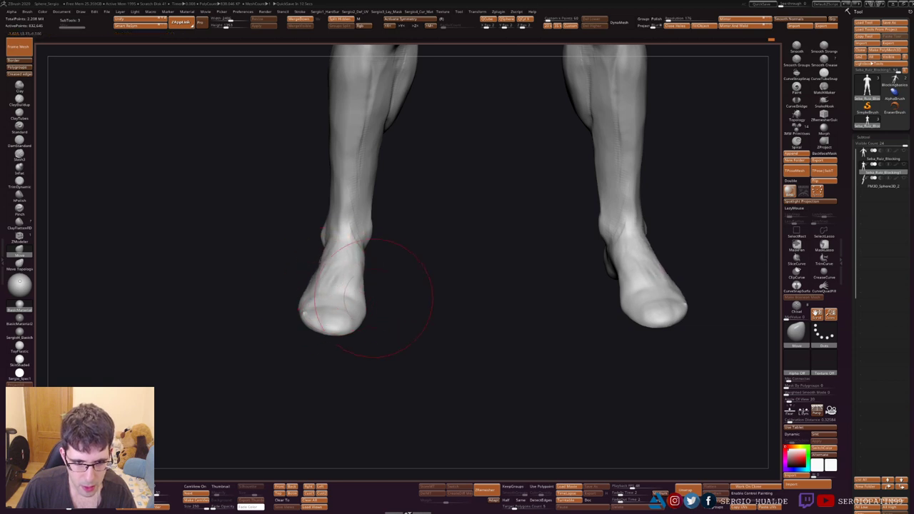
{"action": "mouse_move", "coordinate": [320, 314]}
{"action": "left_mouse_down"}
{"action": "mouse_move", "coordinate": [424, 306]}
{"action": "mouse_move", "coordinate": [321, 314]}
{"action": "mouse_move", "coordinate": [306, 265]}
{"action": "left_mouse_up"}
{"action": "key", "text": "s"}
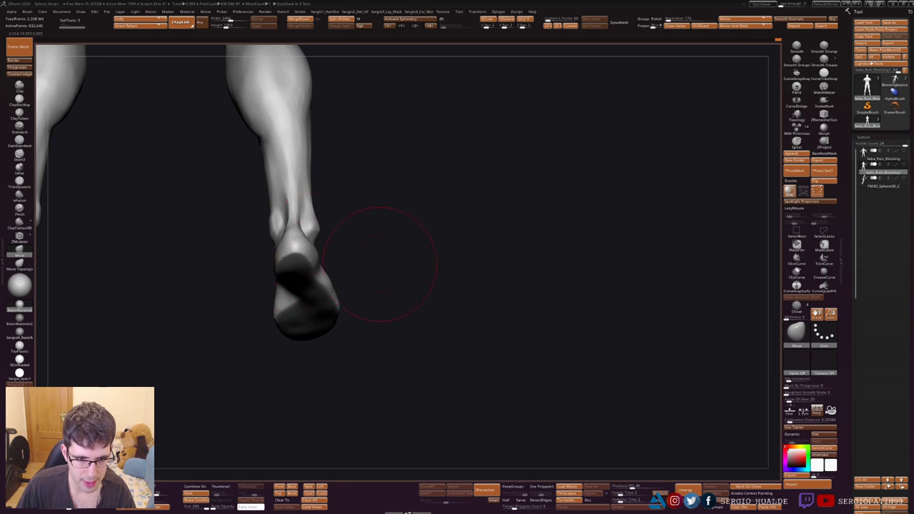
{"action": "mouse_move", "coordinate": [380, 264]}
{"action": "left_mouse_down"}
{"action": "mouse_move", "coordinate": [306, 220]}
{"action": "mouse_move", "coordinate": [320, 246]}
{"action": "mouse_move", "coordinate": [298, 194]}
{"action": "left_mouse_up"}
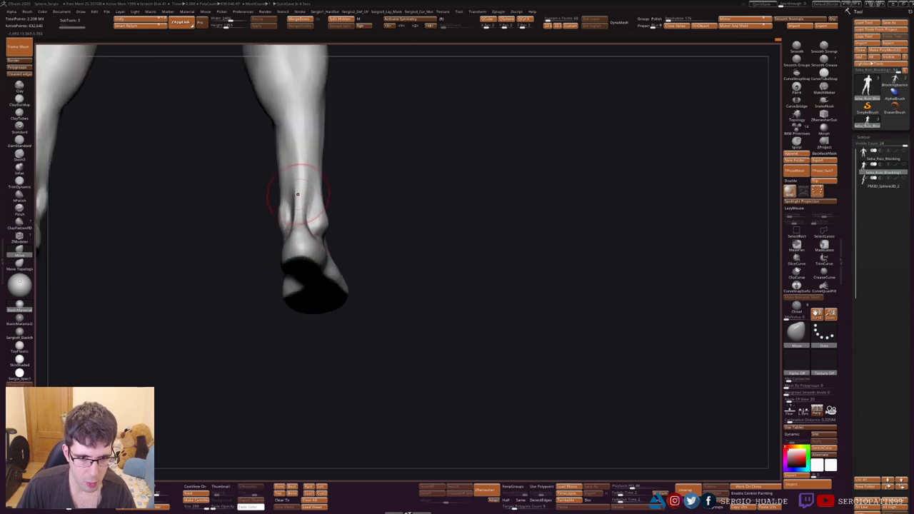
{"action": "mouse_move", "coordinate": [383, 247]}
{"action": "left_mouse_down"}
{"action": "mouse_move", "coordinate": [349, 365]}
{"action": "mouse_move", "coordinate": [359, 249]}
{"action": "mouse_move", "coordinate": [359, 351]}
{"action": "mouse_move", "coordinate": [369, 282]}
{"action": "mouse_move", "coordinate": [390, 301]}
{"action": "left_mouse_up"}
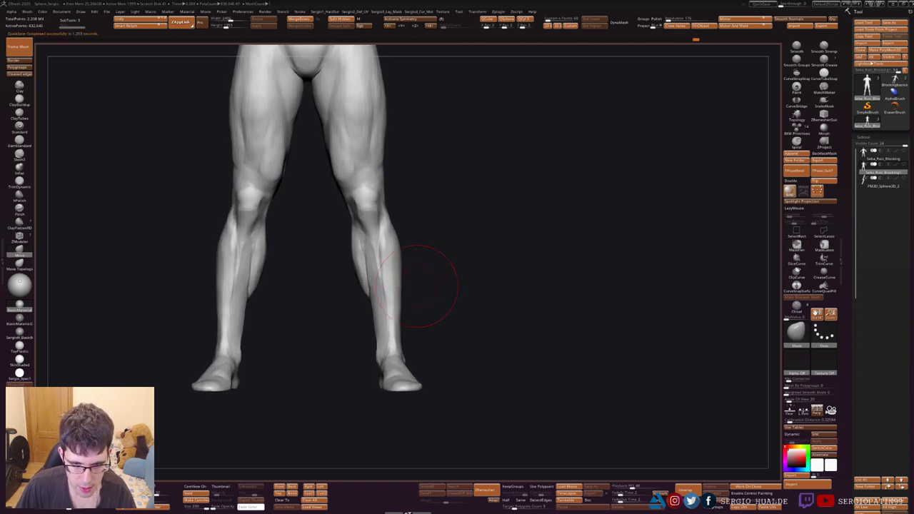
- Add mirrored strokes on the shins and calves, then smooth the inner calf
{"action": "left_click_drag", "start_coordinate": [404, 269], "coordinate": [407, 273]}
{"action": "scroll", "coordinate": [363, 253], "scroll_direction": "up", "scroll_amount": 2}
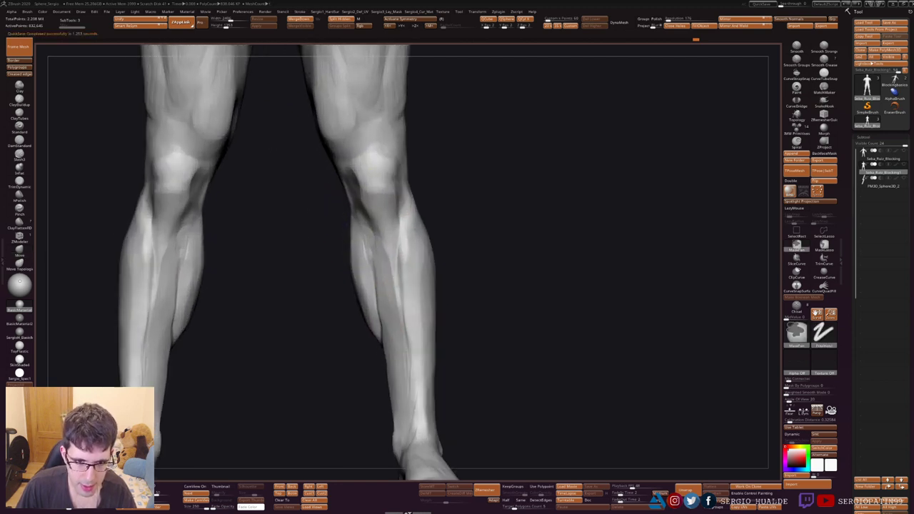
{"action": "scroll", "coordinate": [348, 243], "scroll_direction": "up", "scroll_amount": 1}
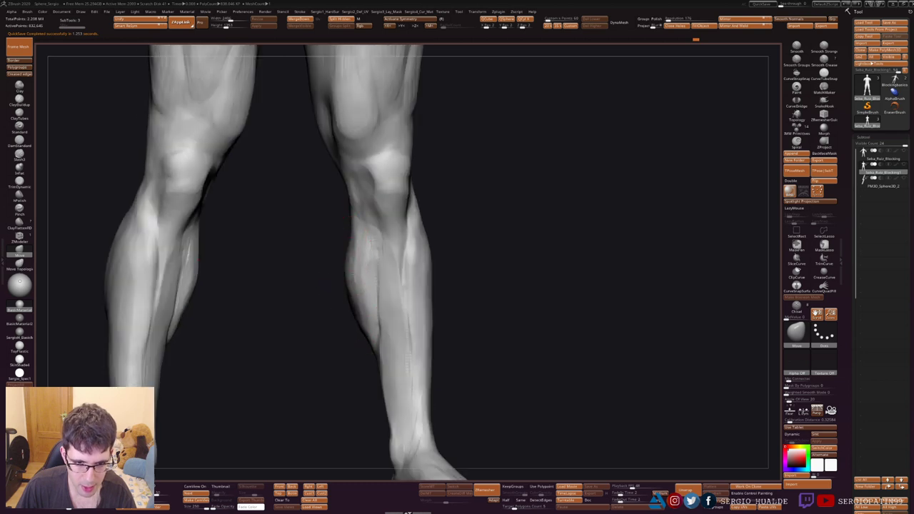
{"action": "left_click_drag", "start_coordinate": [353, 290], "coordinate": [357, 304]}
{"action": "right_click_drag", "start_coordinate": [357, 304], "coordinate": [359, 307]}
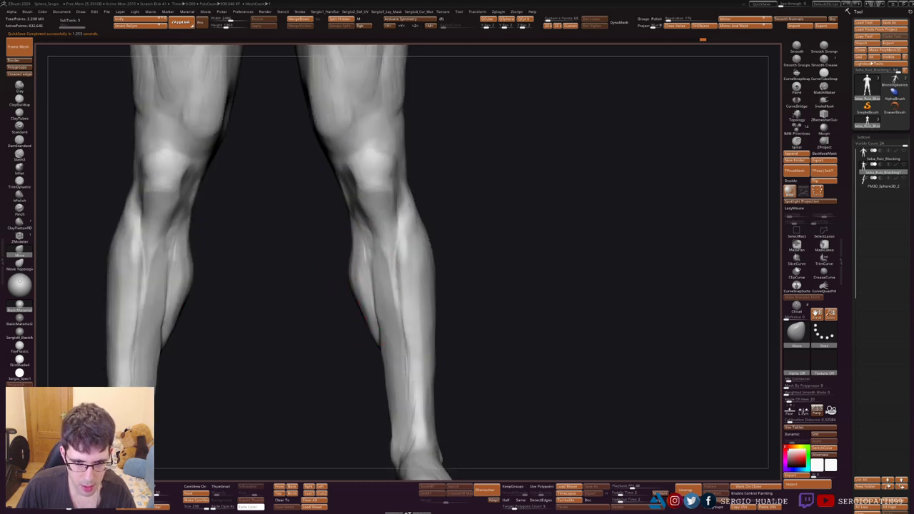
{"action": "left_click_drag", "start_coordinate": [361, 294], "coordinate": [361, 314], "text": "shift"}
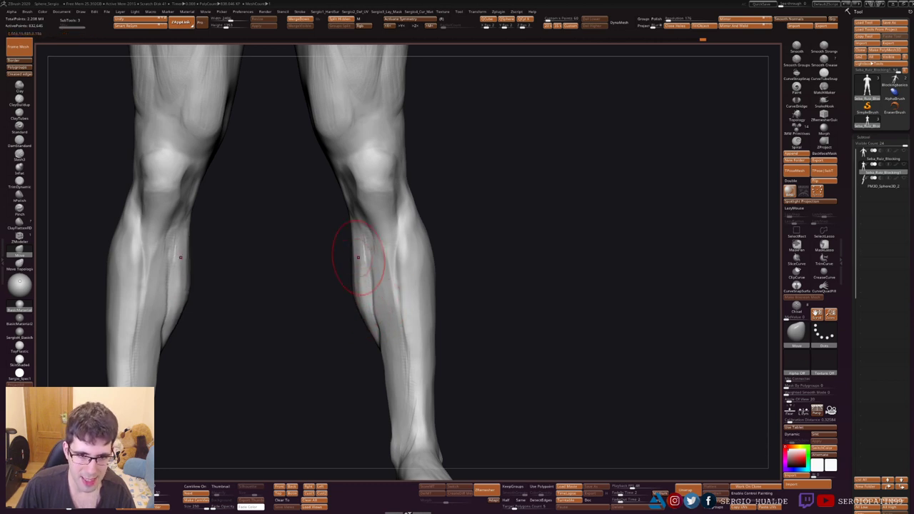
- From a three-quarter view, stroke the inner calf, soften the inner knee, and return to front view
{"action": "right_click_drag", "start_coordinate": [357, 257], "coordinate": [361, 230]}
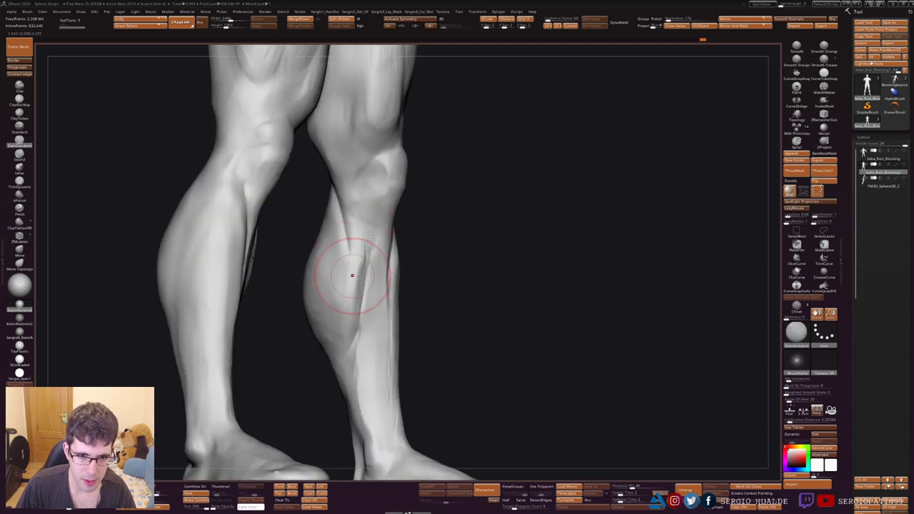
{"action": "left_click_drag", "start_coordinate": [352, 275], "coordinate": [362, 290]}
{"action": "right_click_drag", "start_coordinate": [358, 292], "coordinate": [357, 245]}
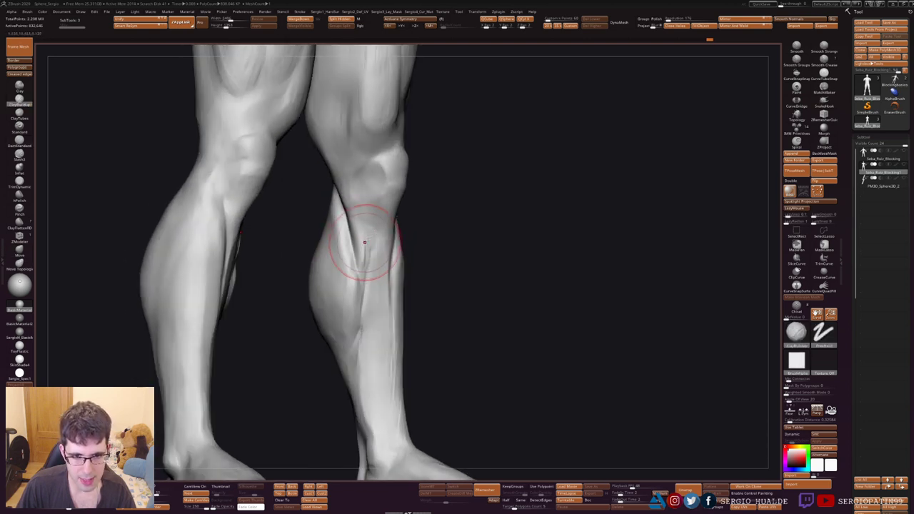
{"action": "mouse_move", "coordinate": [357, 245]}
{"action": "left_mouse_down"}
{"action": "mouse_move", "coordinate": [361, 263]}
{"action": "mouse_move", "coordinate": [358, 172]}
{"action": "mouse_move", "coordinate": [357, 230]}
{"action": "left_mouse_up"}
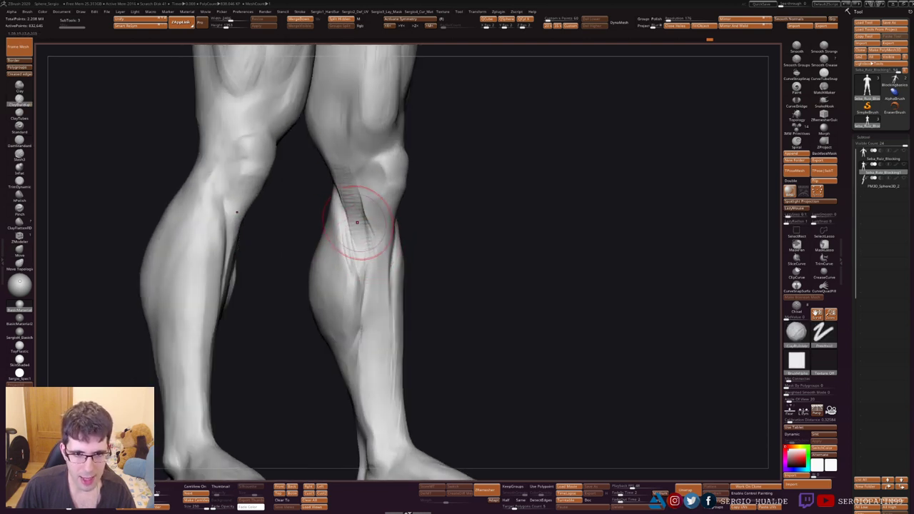
{"action": "mouse_move", "coordinate": [357, 231]}
{"action": "right_mouse_down"}
{"action": "mouse_move", "coordinate": [365, 272]}
{"action": "mouse_move", "coordinate": [316, 231]}
{"action": "right_mouse_up"}
{"action": "left_click_drag", "start_coordinate": [317, 231], "coordinate": [309, 243], "text": "shift"}
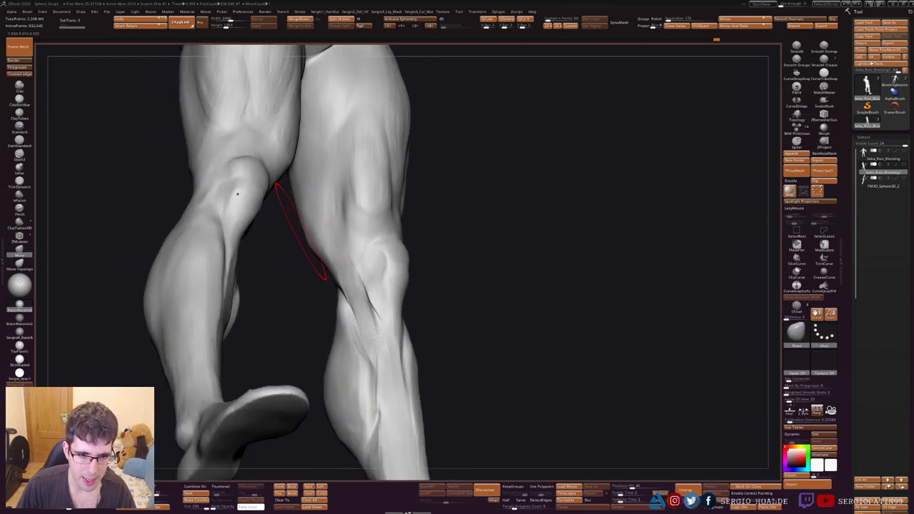
{"action": "mouse_move", "coordinate": [299, 184]}
{"action": "right_mouse_down"}
{"action": "mouse_move", "coordinate": [363, 326]}
{"action": "mouse_move", "coordinate": [362, 316]}
{"action": "right_mouse_up"}
- Build up clay on the calf, then zoom out to show the full legs and hips
{"action": "key", "text": "b"}
{"action": "key", "text": "c"}
{"action": "key", "text": "b"}
{"action": "left_click_drag", "start_coordinate": [362, 316], "coordinate": [378, 348]}
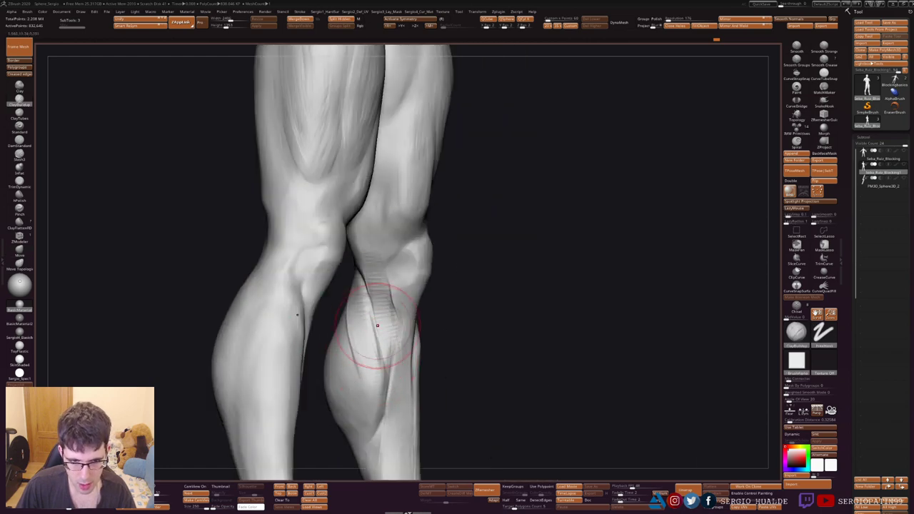
{"action": "right_click_drag", "start_coordinate": [378, 347], "coordinate": [382, 314]}
{"action": "mouse_move", "coordinate": [388, 367]}
{"action": "right_mouse_down", "text": "alt"}
{"action": "mouse_move", "coordinate": [417, 350]}
{"action": "mouse_move", "coordinate": [439, 357]}
{"action": "right_mouse_up", "text": "alt"}
{"action": "key", "text": "b"}
{"action": "key", "text": "s"}
{"action": "key", "text": "t"}
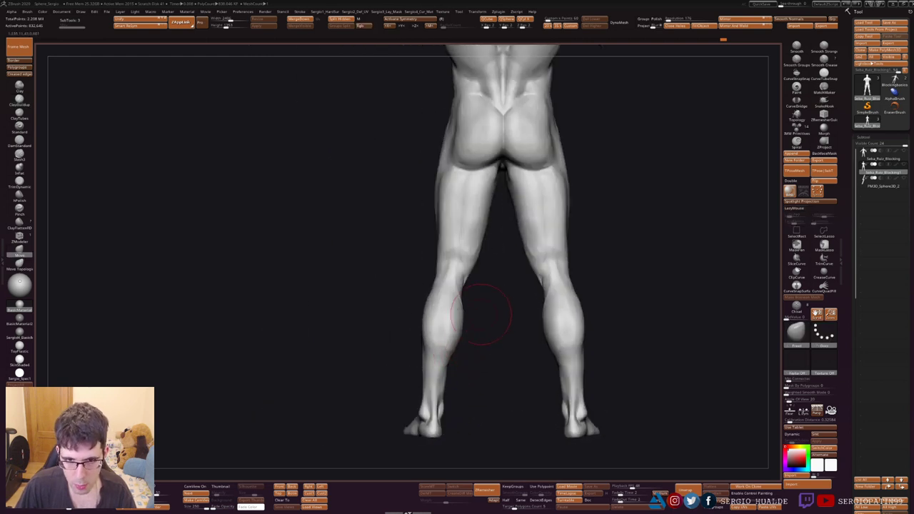
- Stroke the hamstrings on both thighs symmetrically, toggling undo/redo to compare the result
{"action": "mouse_move", "coordinate": [482, 314]}
{"action": "right_mouse_down", "text": "alt"}
{"action": "mouse_move", "coordinate": [453, 281]}
{"action": "mouse_move", "coordinate": [469, 295]}
{"action": "mouse_move", "coordinate": [469, 330]}
{"action": "right_mouse_up", "text": "alt"}
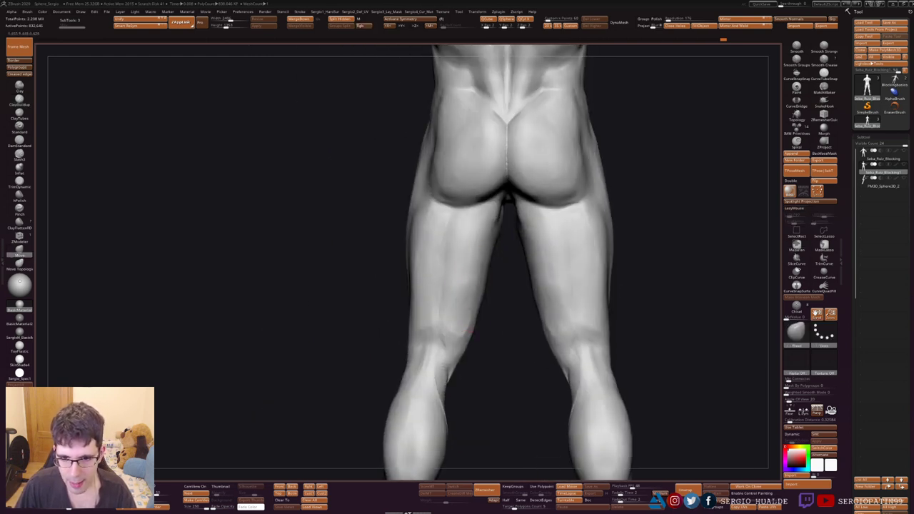
{"action": "left_click_drag", "start_coordinate": [469, 330], "coordinate": [472, 250]}
{"action": "right_click_drag", "start_coordinate": [472, 250], "coordinate": [551, 245]}
{"action": "left_click_drag", "start_coordinate": [541, 335], "coordinate": [533, 307]}
{"action": "key", "text": "ctrl+shift+z"}
{"action": "key", "text": "ctrl+z"}
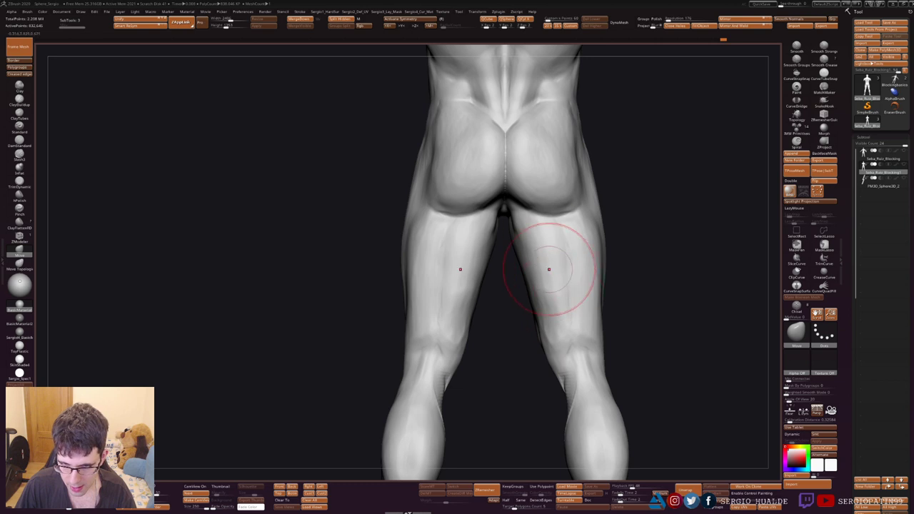
{"action": "key", "text": "ctrl+shift+z"}
{"action": "key", "text": "ctrl+z"}
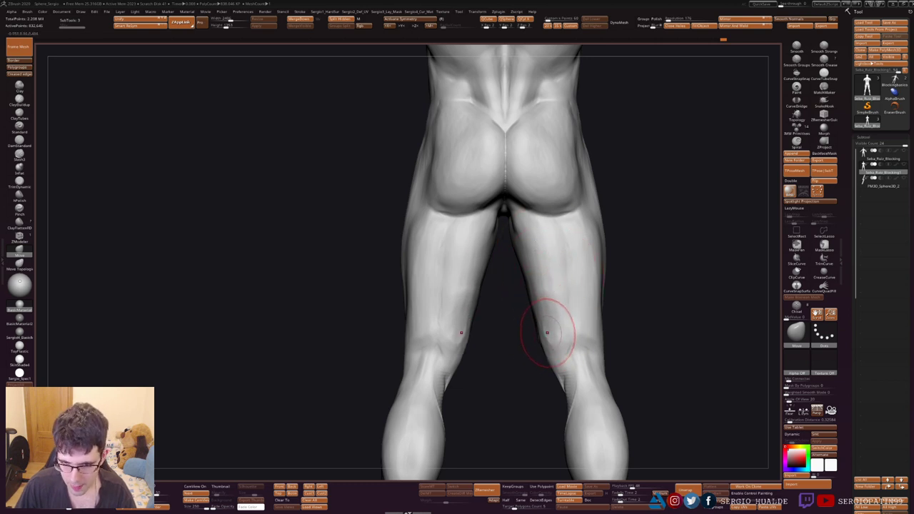
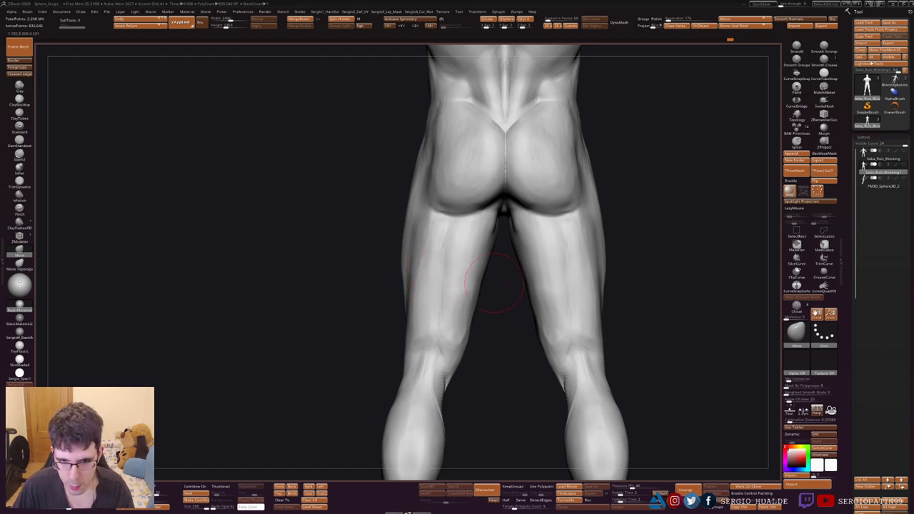
- Orbit the legs to compare front and rear views of the glutes and legs
{"action": "mouse_move", "coordinate": [495, 284]}
{"action": "left_mouse_down"}
{"action": "mouse_move", "coordinate": [586, 285]}
{"action": "mouse_move", "coordinate": [555, 321]}
{"action": "mouse_move", "coordinate": [485, 276]}
{"action": "left_mouse_up"}
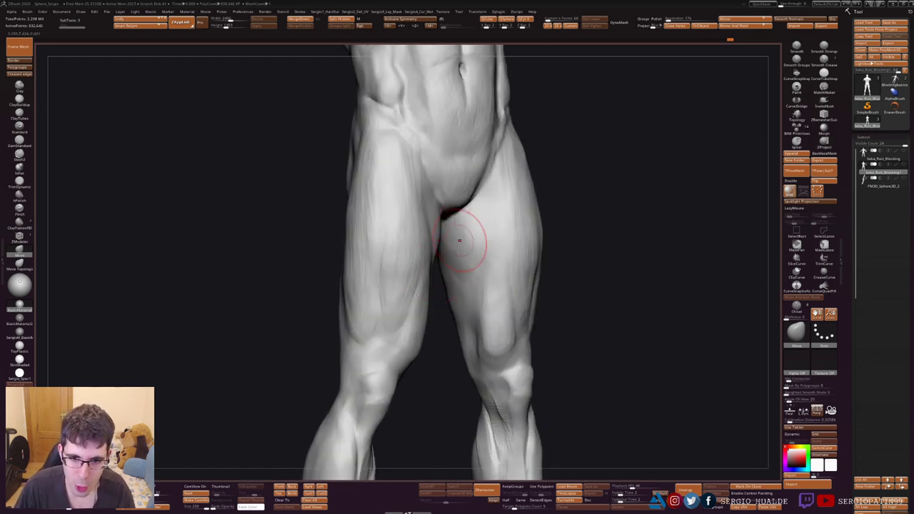
{"action": "left_click_drag", "start_coordinate": [459, 240], "coordinate": [468, 247]}
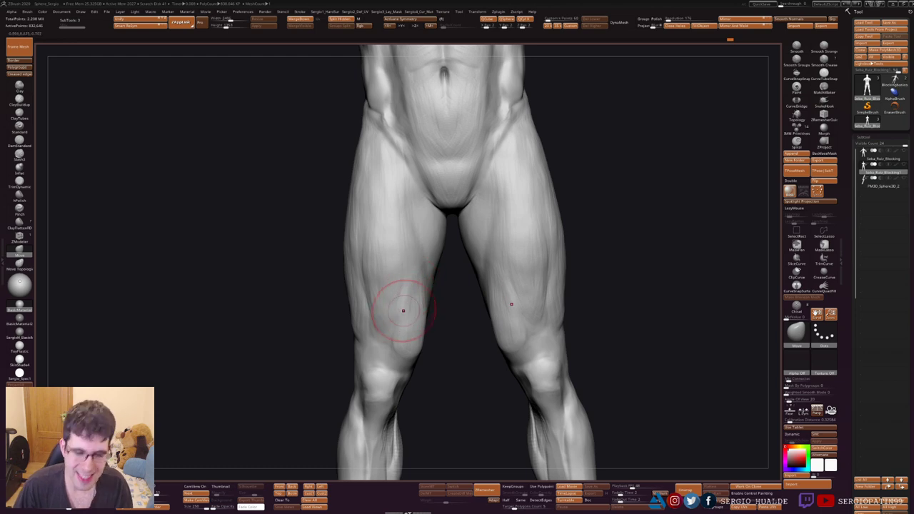
{"action": "mouse_move", "coordinate": [610, 244]}
{"action": "left_mouse_down"}
{"action": "mouse_move", "coordinate": [721, 250]}
{"action": "mouse_move", "coordinate": [438, 286]}
{"action": "mouse_move", "coordinate": [465, 279]}
{"action": "left_mouse_up"}
- Switch to TrimDynamic, then Clay with Dots stroke, and reshape the inner thighs near the crotch
{"action": "key", "text": "b"}
{"action": "key", "text": "t"}
{"action": "key", "text": "d"}
{"action": "key", "text": "b"}
{"action": "key", "text": "c"}
{"action": "key", "text": "l"}
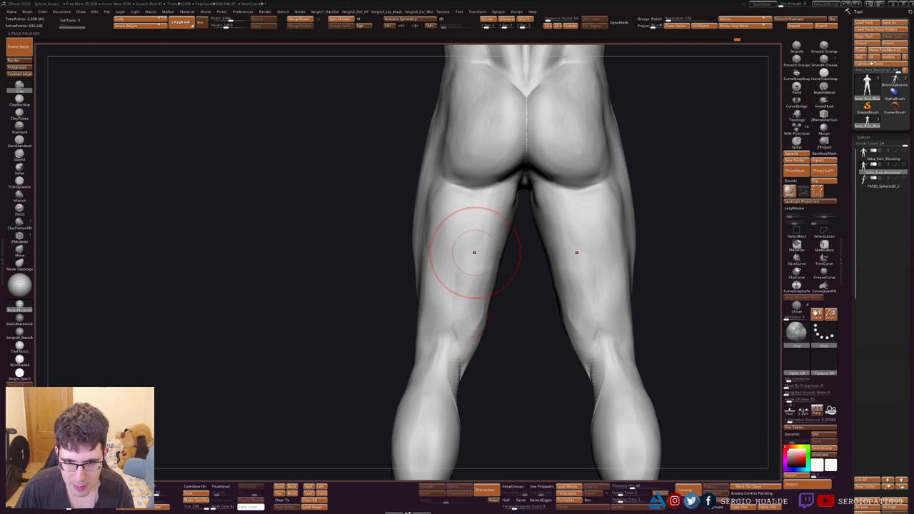
{"action": "left_click_drag", "start_coordinate": [400, 318], "coordinate": [489, 314]}
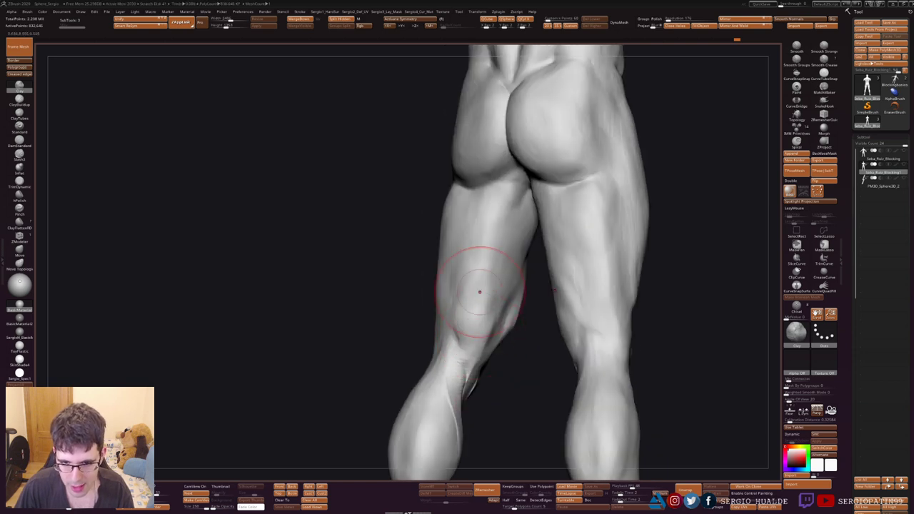
{"action": "right_click_drag", "start_coordinate": [479, 317], "coordinate": [478, 303], "text": "shift"}
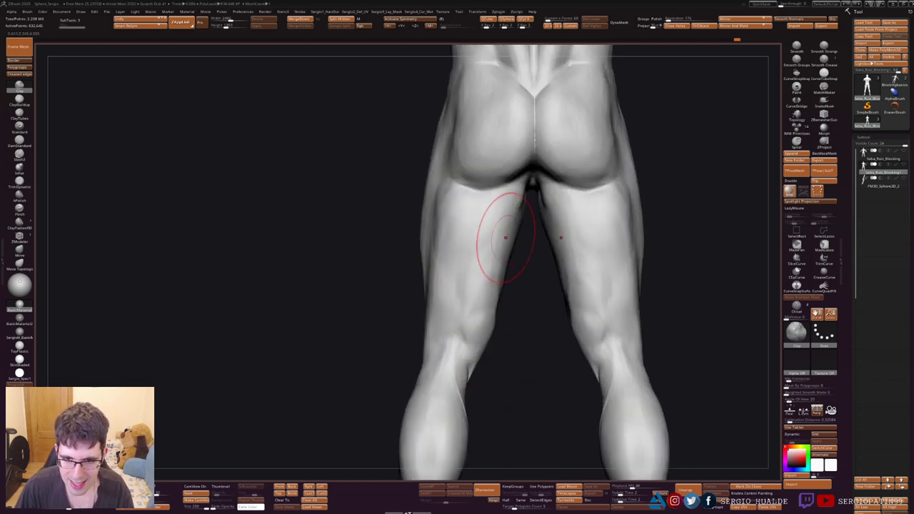
{"action": "left_click_drag", "start_coordinate": [506, 238], "coordinate": [500, 205]}
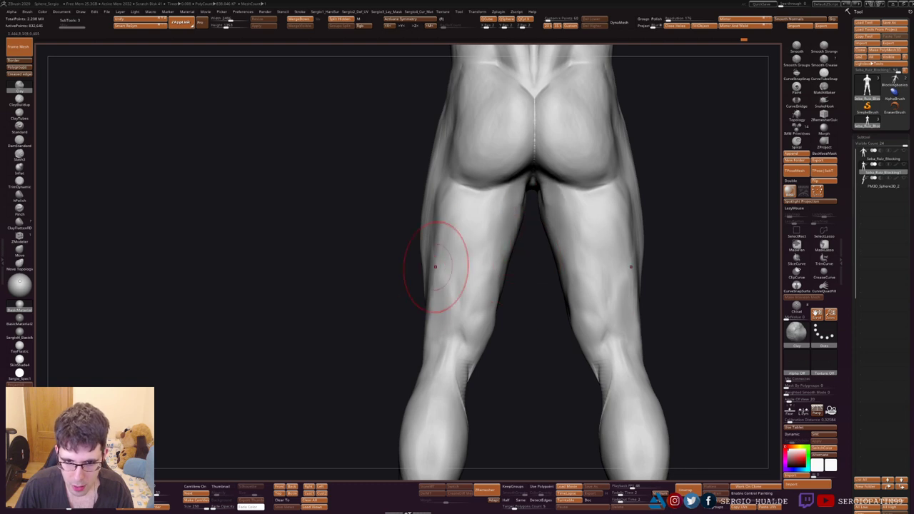
- Frame the whole body and orbit to a three-quarter rear view
{"action": "right_click_drag", "start_coordinate": [438, 316], "coordinate": [448, 292]}
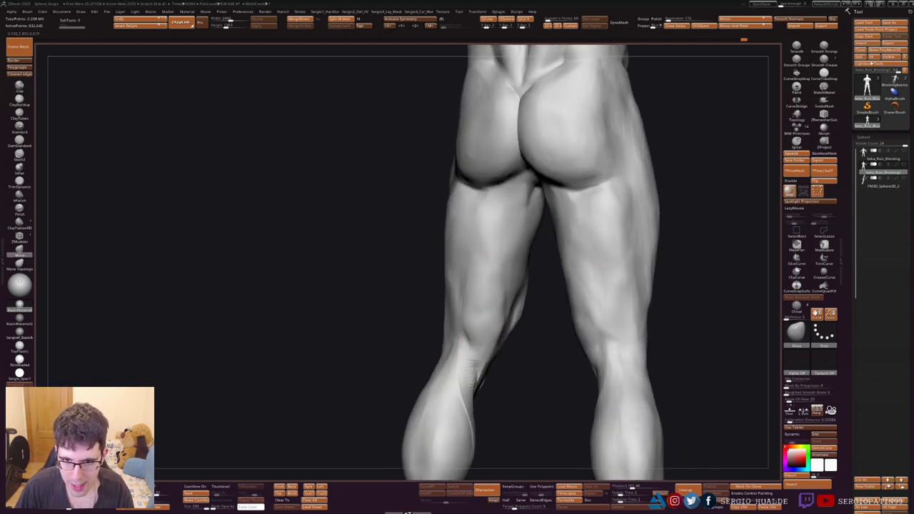
{"action": "mouse_move", "coordinate": [493, 239]}
{"action": "right_mouse_down"}
{"action": "mouse_move", "coordinate": [540, 207]}
{"action": "mouse_move", "coordinate": [520, 235]}
{"action": "right_mouse_up"}
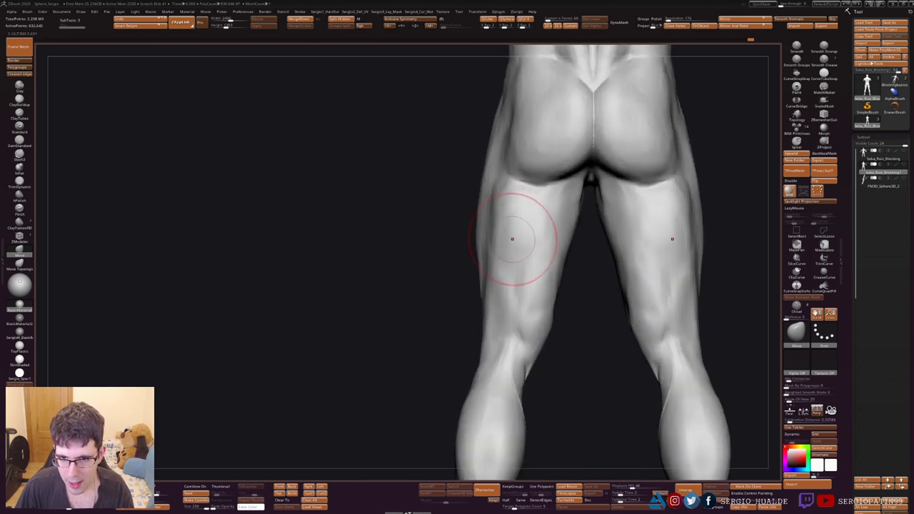
{"action": "key", "text": "f"}
{"action": "mouse_move", "coordinate": [528, 286]}
{"action": "right_mouse_down"}
{"action": "mouse_move", "coordinate": [564, 286]}
{"action": "mouse_move", "coordinate": [595, 300]}
{"action": "mouse_move", "coordinate": [592, 292]}
{"action": "right_mouse_up"}
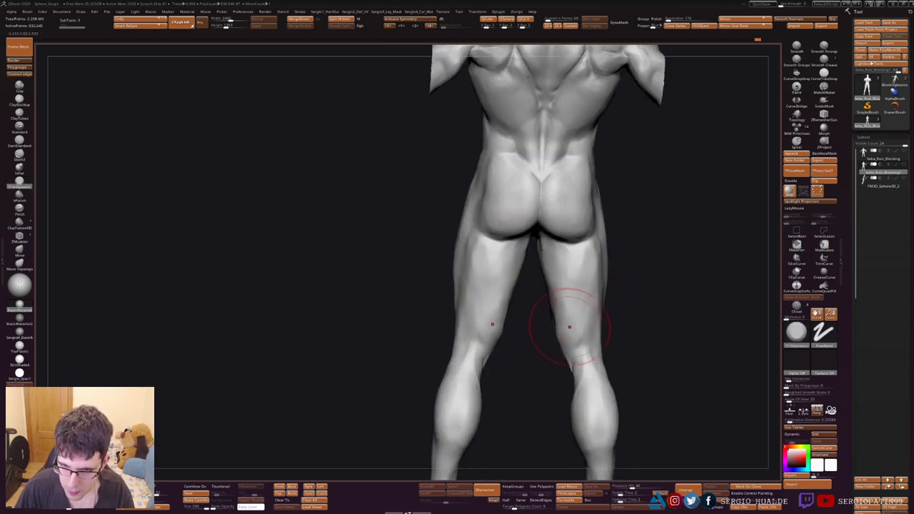
- Orbit around the rear of the figure to inspect the thighs and glutes
{"action": "right_click_drag", "start_coordinate": [569, 326], "coordinate": [584, 252]}
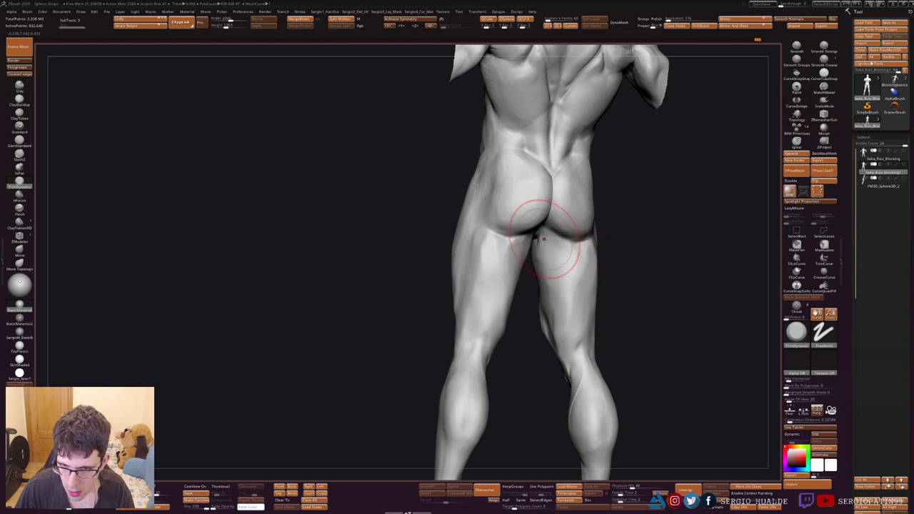
{"action": "mouse_move", "coordinate": [557, 303]}
{"action": "right_mouse_down"}
{"action": "mouse_move", "coordinate": [551, 280]}
{"action": "mouse_move", "coordinate": [595, 305]}
{"action": "mouse_move", "coordinate": [572, 331]}
{"action": "right_mouse_up"}
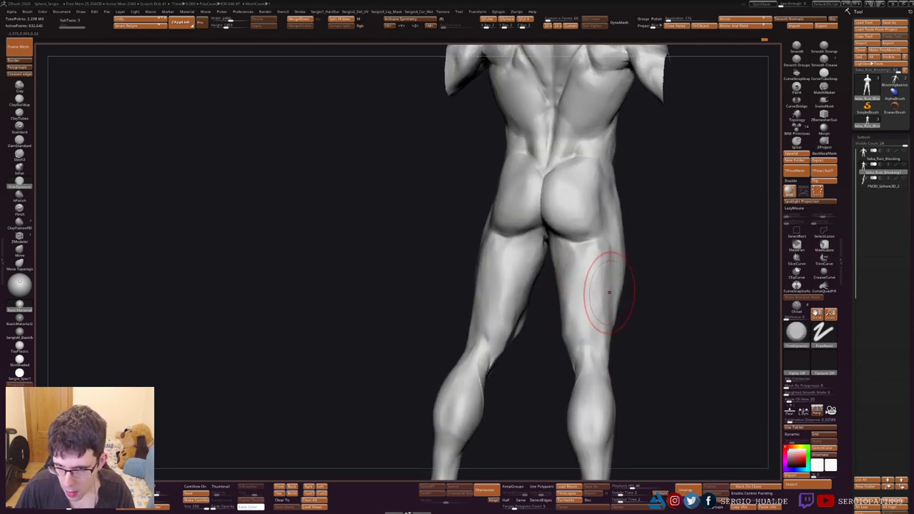
{"action": "right_click_drag", "start_coordinate": [606, 379], "coordinate": [567, 285]}
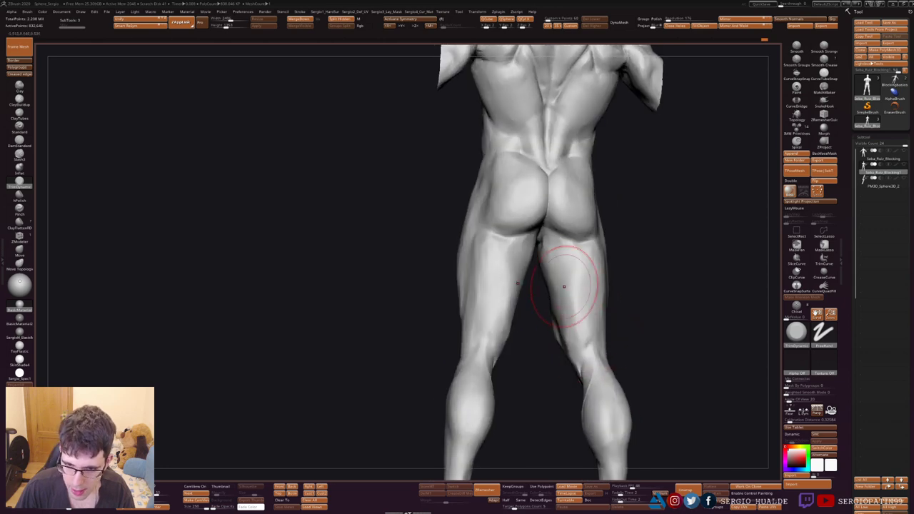
{"action": "mouse_move", "coordinate": [587, 326]}
{"action": "right_mouse_down"}
{"action": "mouse_move", "coordinate": [600, 298]}
{"action": "mouse_move", "coordinate": [593, 315]}
{"action": "mouse_move", "coordinate": [612, 321]}
{"action": "mouse_move", "coordinate": [600, 307]}
{"action": "mouse_move", "coordinate": [571, 326]}
{"action": "right_mouse_up"}
- Select the Move brush with BMV, then check the figure from front and side views
{"action": "key", "text": "b"}
{"action": "key", "text": "m"}
{"action": "key", "text": "v"}
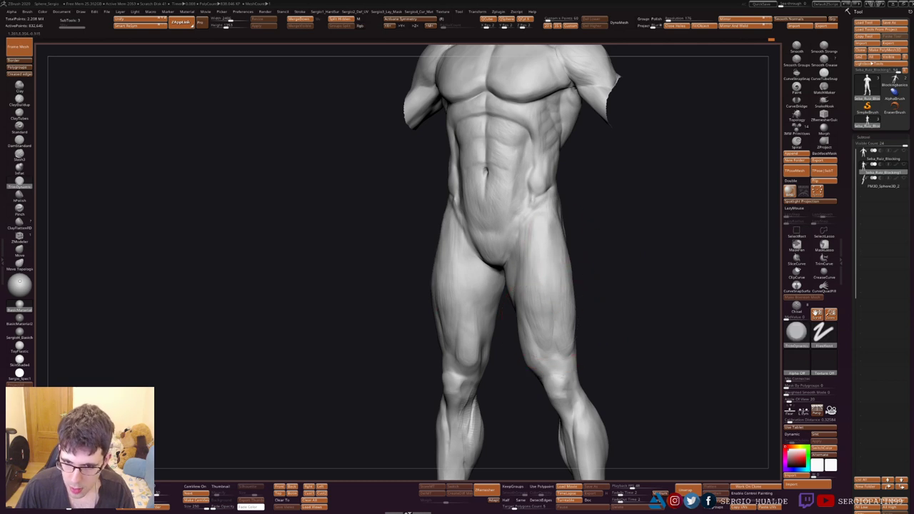
{"action": "right_click_drag", "start_coordinate": [532, 362], "coordinate": [551, 286]}
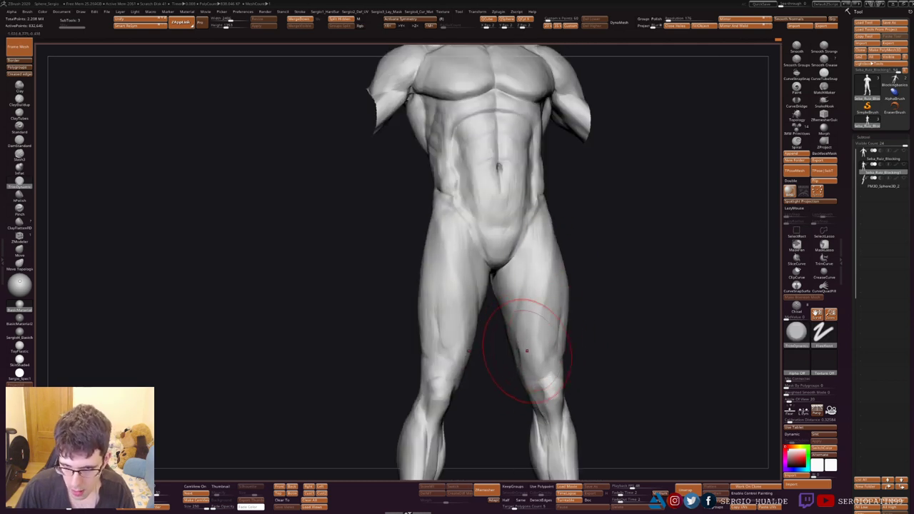
{"action": "right_click_drag", "start_coordinate": [527, 350], "coordinate": [576, 315]}
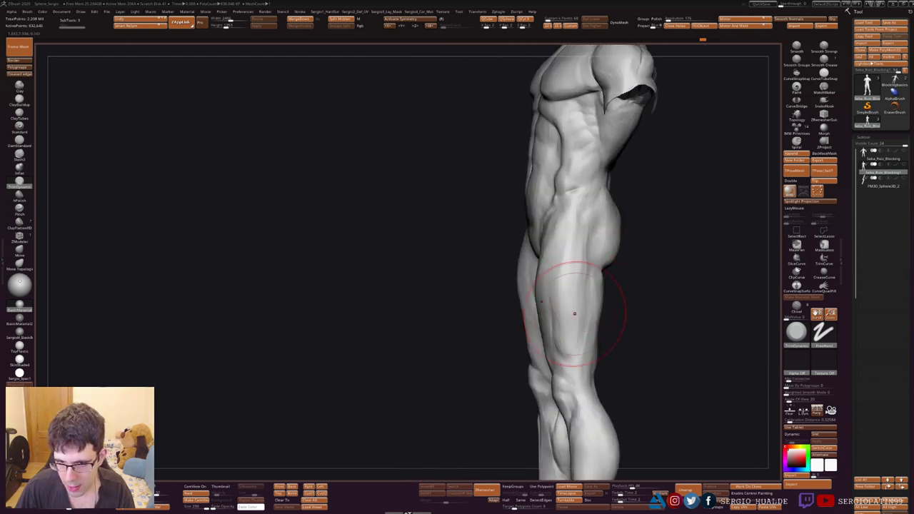
{"action": "right_click_drag", "start_coordinate": [570, 387], "coordinate": [570, 326]}
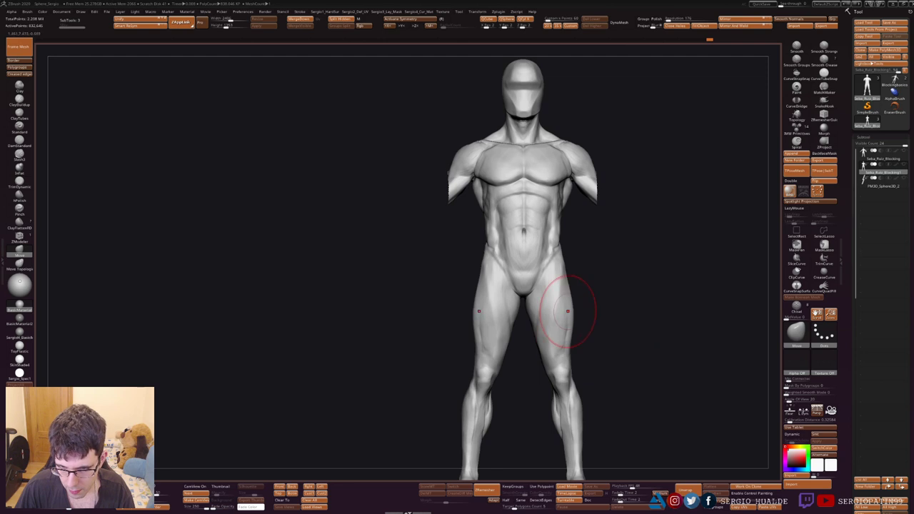
- Switch to ClayBuildup, halve the Draw Size, and build the obliques, checking front and straight back views
{"action": "mouse_move", "coordinate": [588, 337]}
{"action": "right_mouse_down", "text": "ctrl"}
{"action": "mouse_move", "coordinate": [562, 255]}
{"action": "mouse_move", "coordinate": [550, 316]}
{"action": "right_mouse_up", "text": "ctrl"}
{"action": "key", "text": "b"}
{"action": "key", "text": "c"}
{"action": "key", "text": "b"}
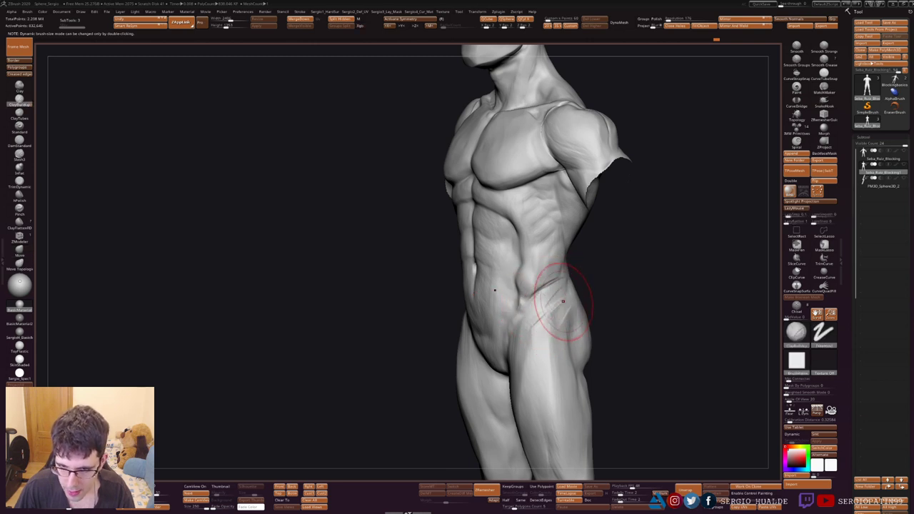
{"action": "mouse_move", "coordinate": [544, 340]}
{"action": "right_mouse_down"}
{"action": "mouse_move", "coordinate": [541, 299]}
{"action": "mouse_move", "coordinate": [550, 300]}
{"action": "mouse_move", "coordinate": [558, 270]}
{"action": "right_mouse_up"}
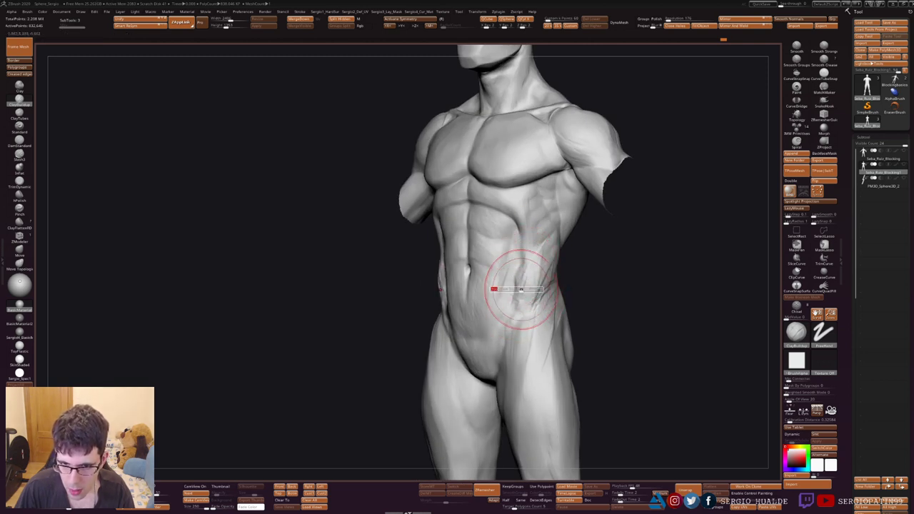
{"action": "left_click", "coordinate": [494, 288]}
{"action": "mouse_move", "coordinate": [525, 345]}
{"action": "right_mouse_down"}
{"action": "mouse_move", "coordinate": [510, 317]}
{"action": "mouse_move", "coordinate": [593, 300]}
{"action": "mouse_move", "coordinate": [557, 300]}
{"action": "mouse_move", "coordinate": [582, 337]}
{"action": "mouse_move", "coordinate": [612, 322]}
{"action": "mouse_move", "coordinate": [547, 276]}
{"action": "right_mouse_up"}
{"action": "key", "text": "s"}
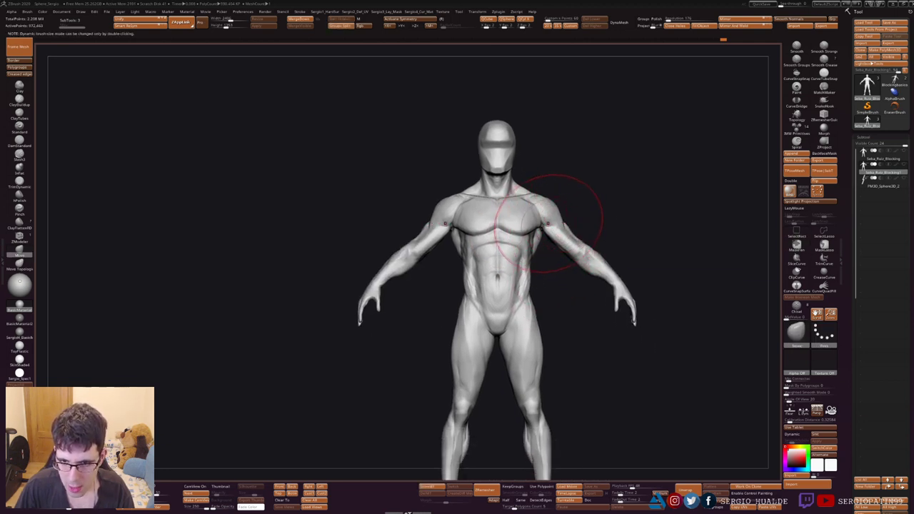
- Zoom in on the head and chest, then frame the full body
{"action": "left_click_drag", "start_coordinate": [568, 184], "coordinate": [507, 265]}
{"action": "mouse_move", "coordinate": [493, 285]}
{"action": "right_mouse_down", "text": "ctrl"}
{"action": "mouse_move", "coordinate": [493, 307]}
{"action": "mouse_move", "coordinate": [493, 272]}
{"action": "right_mouse_up", "text": "ctrl"}
{"action": "right_click_drag", "start_coordinate": [493, 307], "coordinate": [493, 271], "text": "ctrl"}
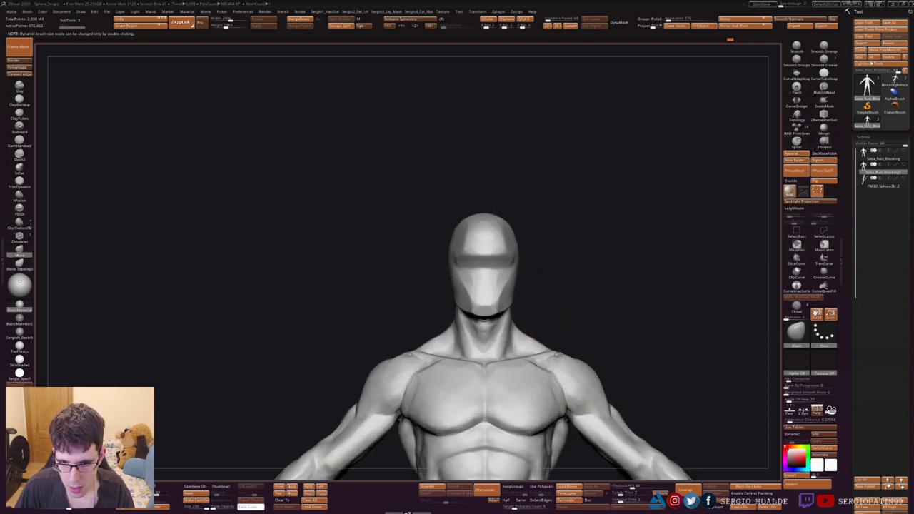
{"action": "key", "text": "f"}
- Turn to a side view, resize the brush, and smooth the knee and shin crease
{"action": "mouse_move", "coordinate": [643, 286]}
{"action": "left_mouse_down"}
{"action": "mouse_move", "coordinate": [600, 279]}
{"action": "mouse_move", "coordinate": [700, 285]}
{"action": "left_mouse_up"}
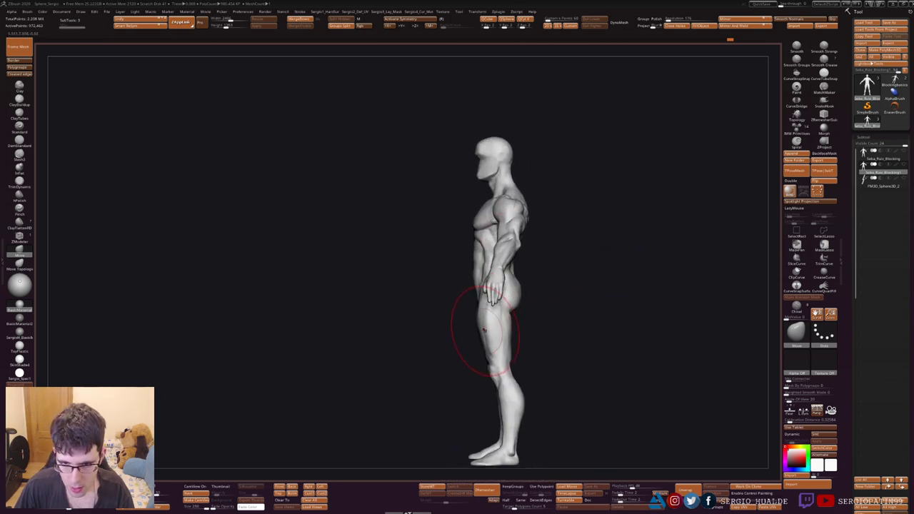
{"action": "key", "text": "s"}
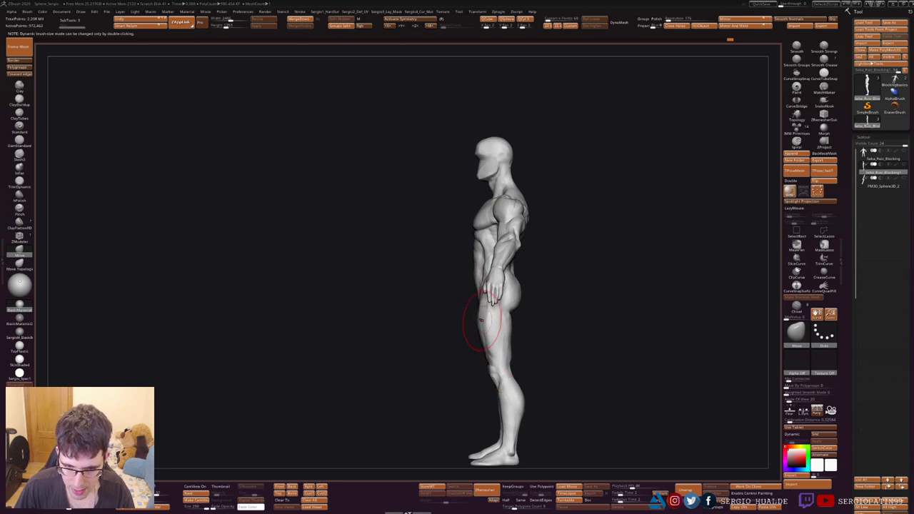
{"action": "right_click_drag", "start_coordinate": [482, 321], "coordinate": [446, 276], "text": "alt"}
{"action": "left_click_drag", "start_coordinate": [461, 329], "coordinate": [466, 348], "text": "shift"}
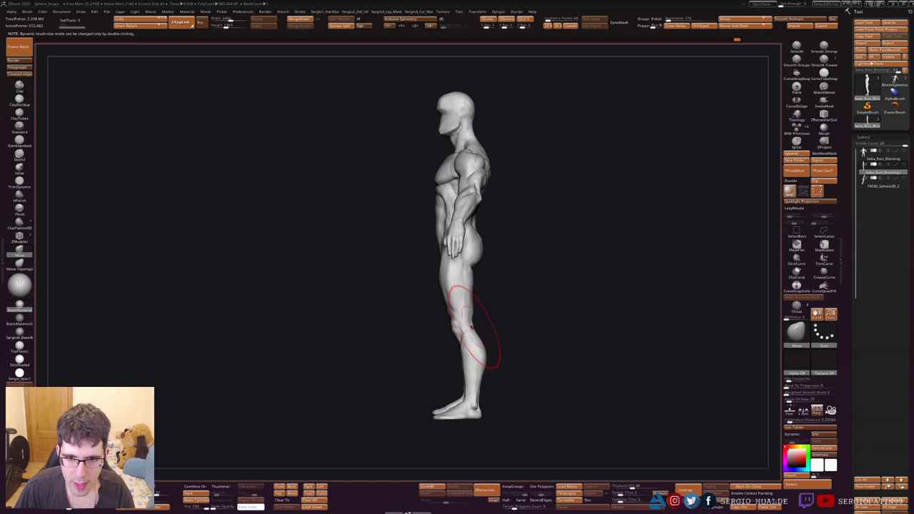
{"action": "right_click_drag", "start_coordinate": [471, 327], "coordinate": [490, 286], "text": "alt"}
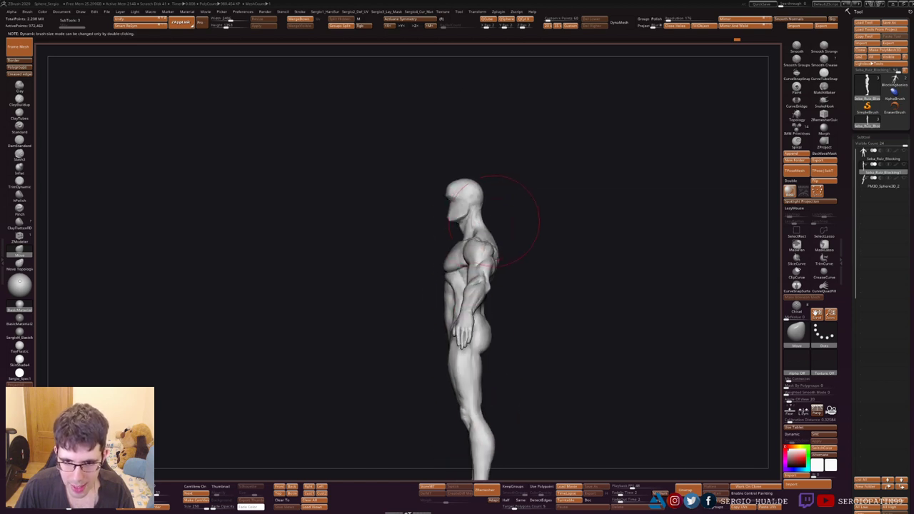
{"action": "right_click_drag", "start_coordinate": [492, 219], "coordinate": [490, 247], "text": "ctrl"}
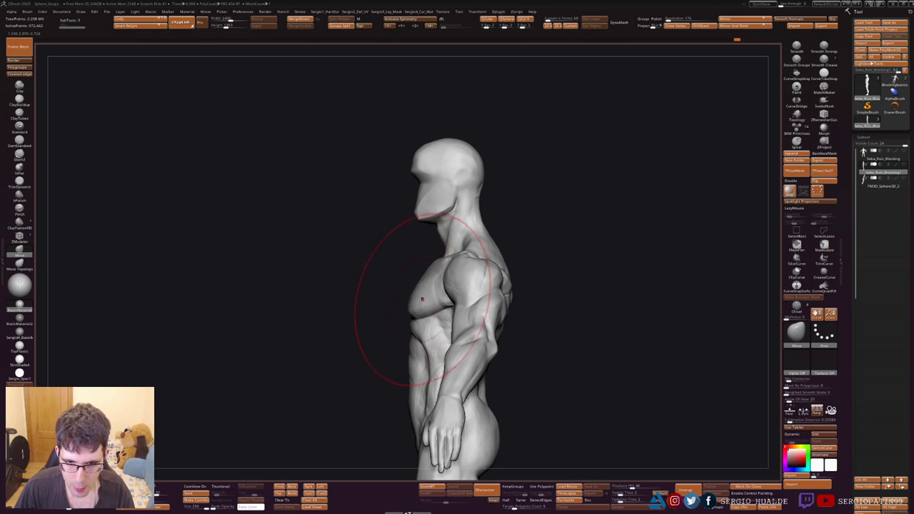
{"action": "mouse_move", "coordinate": [459, 257]}
{"action": "right_mouse_down", "text": "alt"}
{"action": "mouse_move", "coordinate": [510, 243]}
{"action": "mouse_move", "coordinate": [501, 188]}
{"action": "mouse_move", "coordinate": [532, 214]}
{"action": "mouse_move", "coordinate": [597, 230]}
{"action": "mouse_move", "coordinate": [510, 239]}
{"action": "mouse_move", "coordinate": [550, 230]}
{"action": "mouse_move", "coordinate": [472, 272]}
{"action": "mouse_move", "coordinate": [492, 323]}
{"action": "mouse_move", "coordinate": [526, 245]}
{"action": "mouse_move", "coordinate": [575, 199]}
{"action": "mouse_move", "coordinate": [603, 198]}
{"action": "right_mouse_up", "text": "alt"}
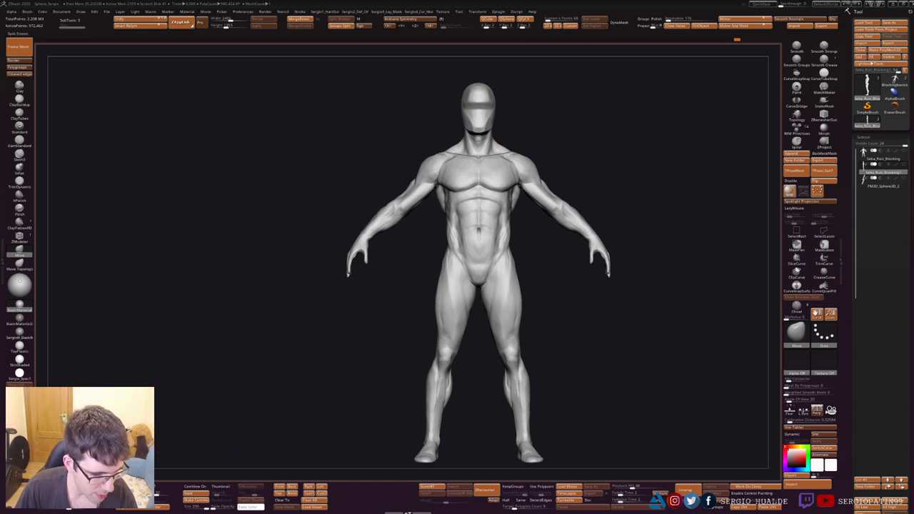
- Pan and zoom around the figure, briefly hiding the interface with Tab to enlarge the canvas
{"action": "left_click_drag", "start_coordinate": [408, 45], "coordinate": [408, 512], "text": "ctrl+shift"}
{"action": "right_click_drag", "start_coordinate": [545, 254], "coordinate": [621, 253], "text": "alt"}
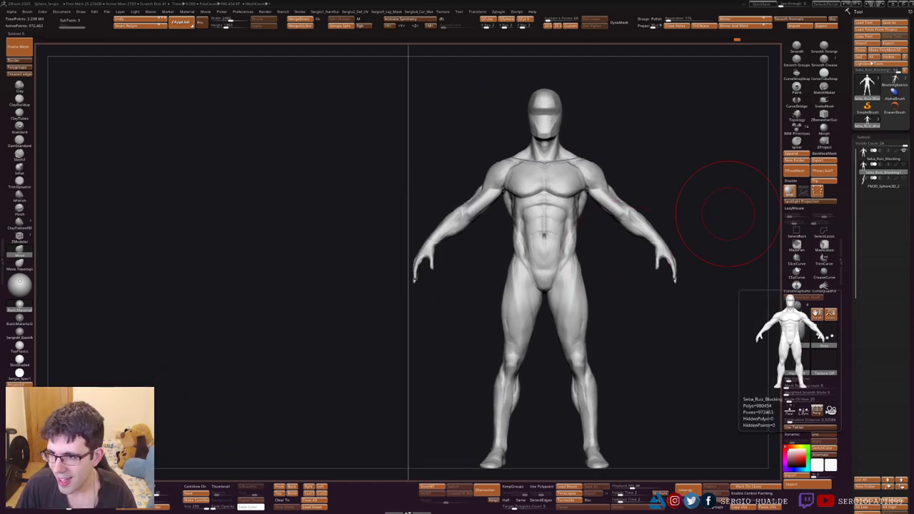
{"action": "mouse_move", "coordinate": [727, 213]}
{"action": "right_mouse_down"}
{"action": "mouse_move", "coordinate": [643, 214]}
{"action": "mouse_move", "coordinate": [590, 175]}
{"action": "mouse_move", "coordinate": [577, 245]}
{"action": "mouse_move", "coordinate": [543, 243]}
{"action": "mouse_move", "coordinate": [714, 214]}
{"action": "mouse_move", "coordinate": [758, 184]}
{"action": "right_mouse_up"}
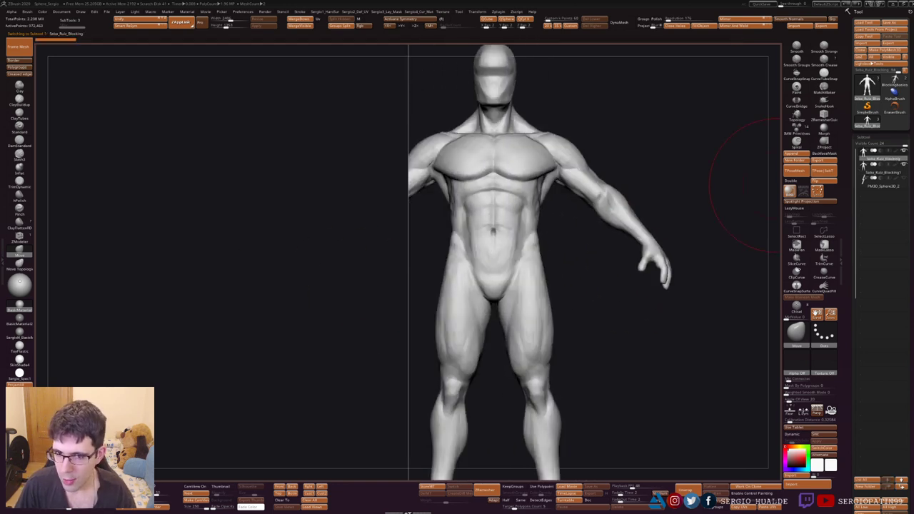
{"action": "mouse_move", "coordinate": [611, 255]}
{"action": "right_mouse_down"}
{"action": "mouse_move", "coordinate": [444, 319]}
{"action": "mouse_move", "coordinate": [510, 307]}
{"action": "mouse_move", "coordinate": [306, 358]}
{"action": "mouse_move", "coordinate": [314, 335]}
{"action": "mouse_move", "coordinate": [257, 325]}
{"action": "mouse_move", "coordinate": [714, 325]}
{"action": "mouse_move", "coordinate": [393, 325]}
{"action": "mouse_move", "coordinate": [450, 271]}
{"action": "mouse_move", "coordinate": [450, 400]}
{"action": "right_mouse_up"}
{"action": "mouse_move", "coordinate": [421, 294]}
{"action": "right_mouse_down"}
{"action": "mouse_move", "coordinate": [530, 204]}
{"action": "mouse_move", "coordinate": [507, 172]}
{"action": "mouse_move", "coordinate": [471, 193]}
{"action": "mouse_move", "coordinate": [443, 143]}
{"action": "right_mouse_up"}
{"action": "key", "text": "Tab"}
{"action": "mouse_move", "coordinate": [429, 400]}
{"action": "right_mouse_down"}
{"action": "mouse_move", "coordinate": [397, 465]}
{"action": "mouse_move", "coordinate": [400, 428]}
{"action": "mouse_move", "coordinate": [421, 475]}
{"action": "mouse_move", "coordinate": [404, 428]}
{"action": "mouse_move", "coordinate": [425, 486]}
{"action": "right_mouse_up"}
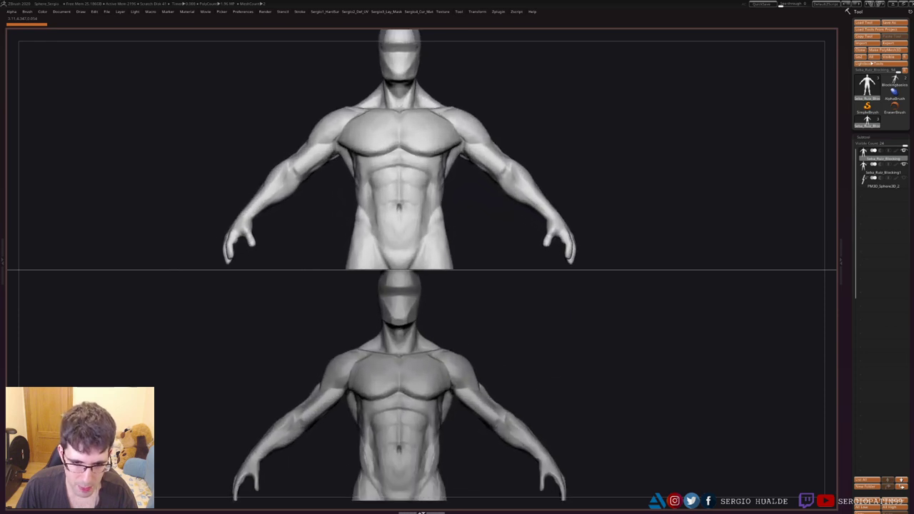
{"action": "key", "text": "Tab"}
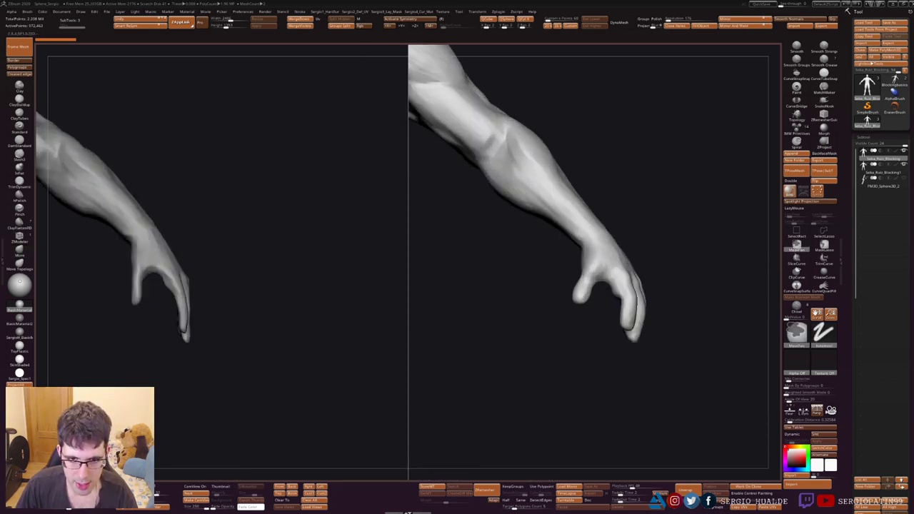
- Zoom into the torso, turn it to face front, and select the Move brush with BMV
{"action": "right_click_drag", "start_coordinate": [367, 286], "coordinate": [673, 438]}
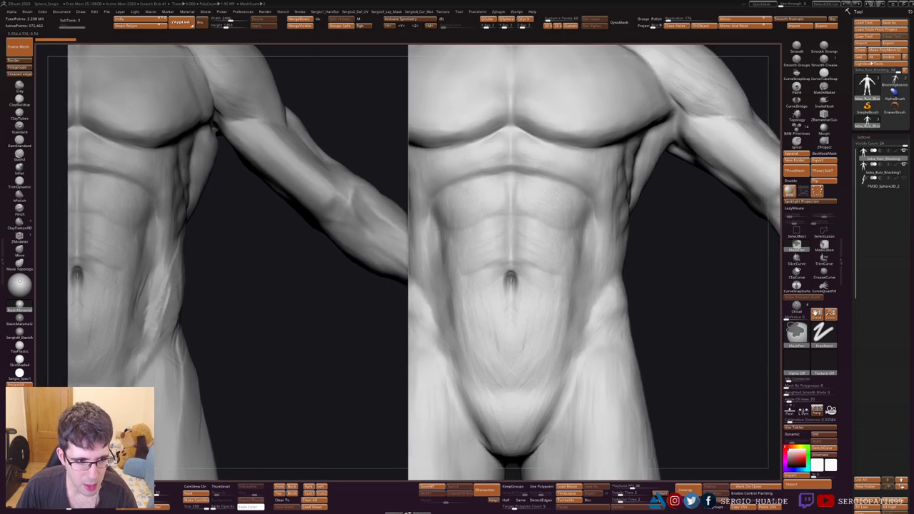
{"action": "right_click_drag", "start_coordinate": [322, 285], "coordinate": [322, 311], "text": "shift"}
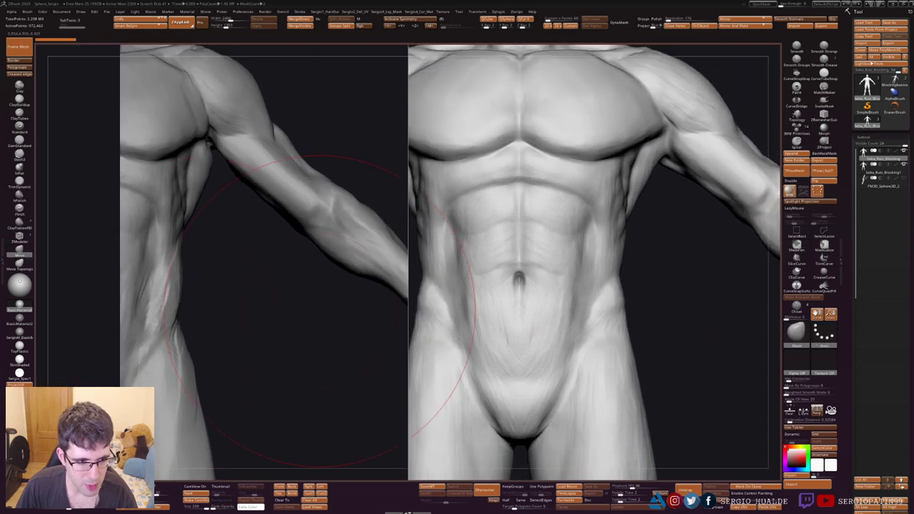
{"action": "right_click_drag", "start_coordinate": [581, 265], "coordinate": [714, 265]}
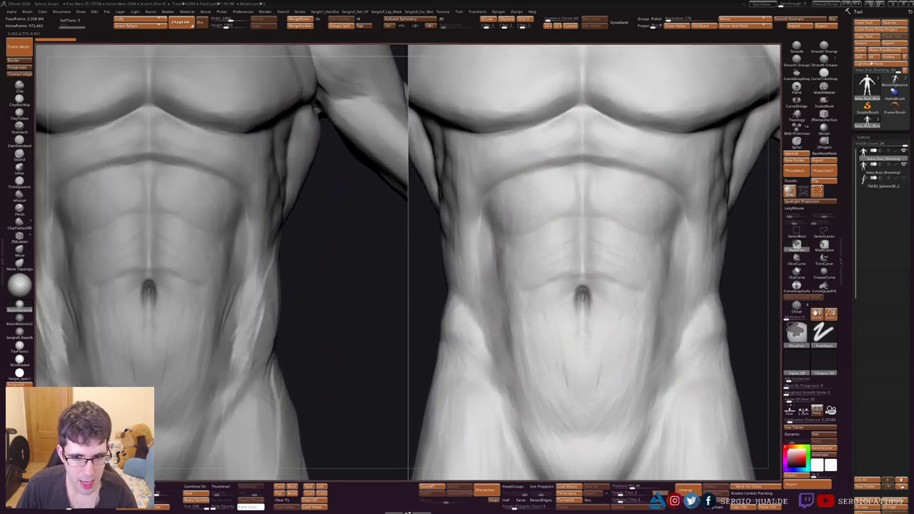
{"action": "key", "text": "b"}
{"action": "key", "text": "m"}
{"action": "key", "text": "v"}
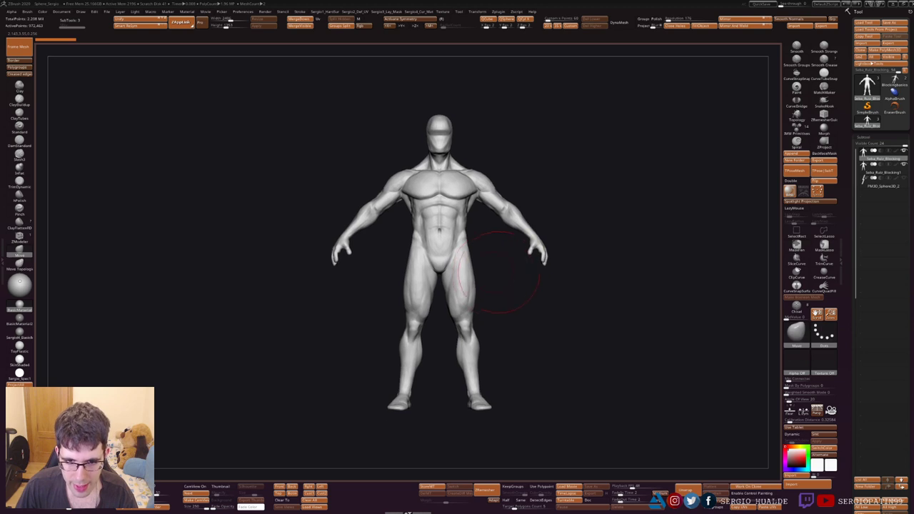
{"action": "left_click_drag", "start_coordinate": [530, 280], "coordinate": [651, 207]}
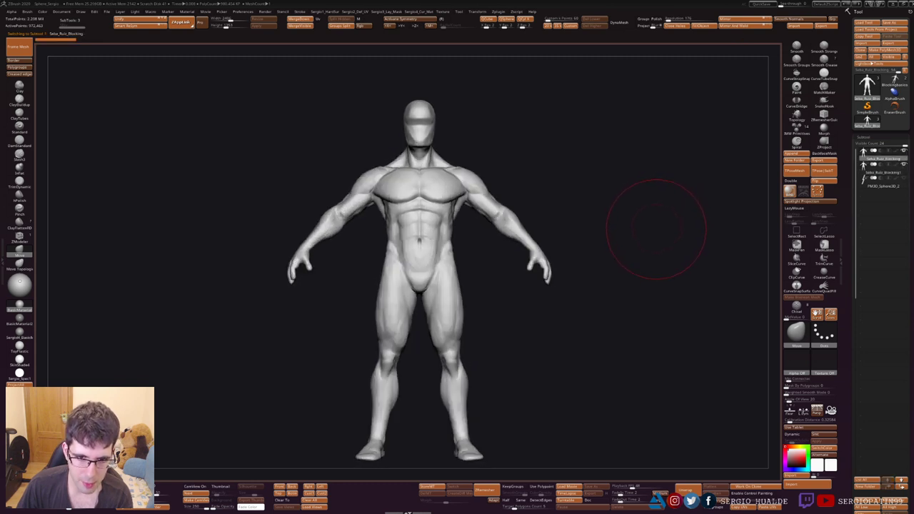
{"action": "left_click_drag", "start_coordinate": [662, 245], "coordinate": [642, 243]}
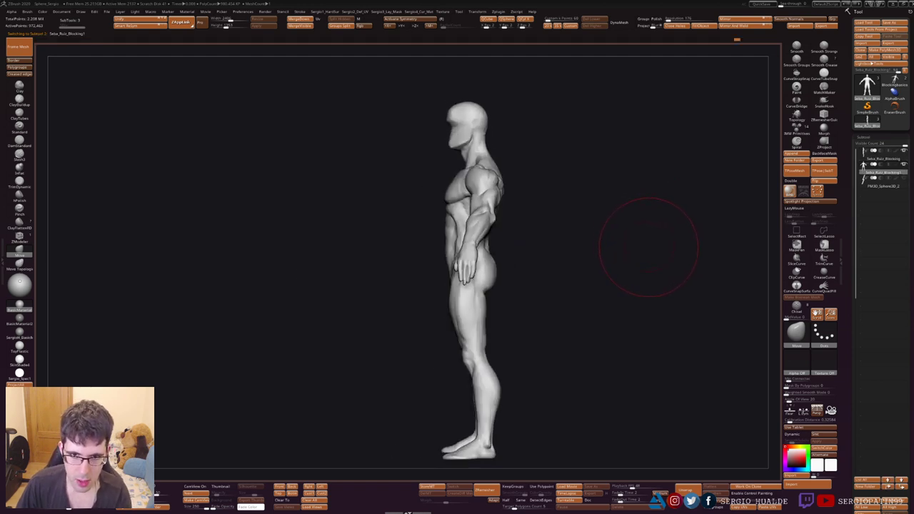
{"action": "key", "text": "Up"}
{"action": "key", "text": "Down"}
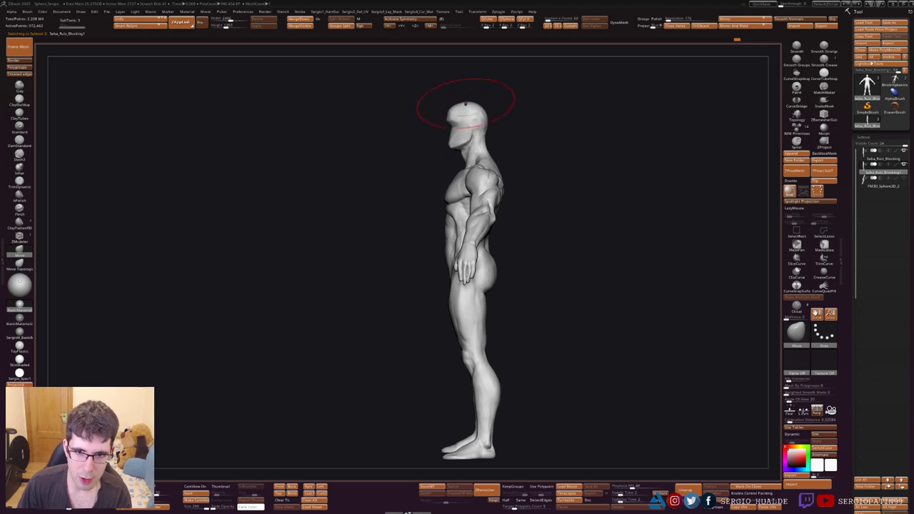
{"action": "key", "text": "Up"}
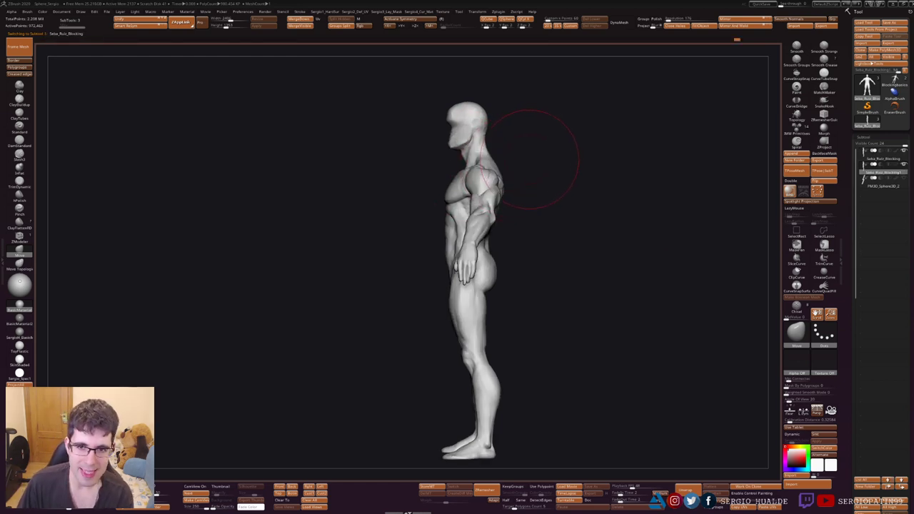
{"action": "key", "text": "ctrl+z"}
{"action": "key", "text": "ctrl+z"}
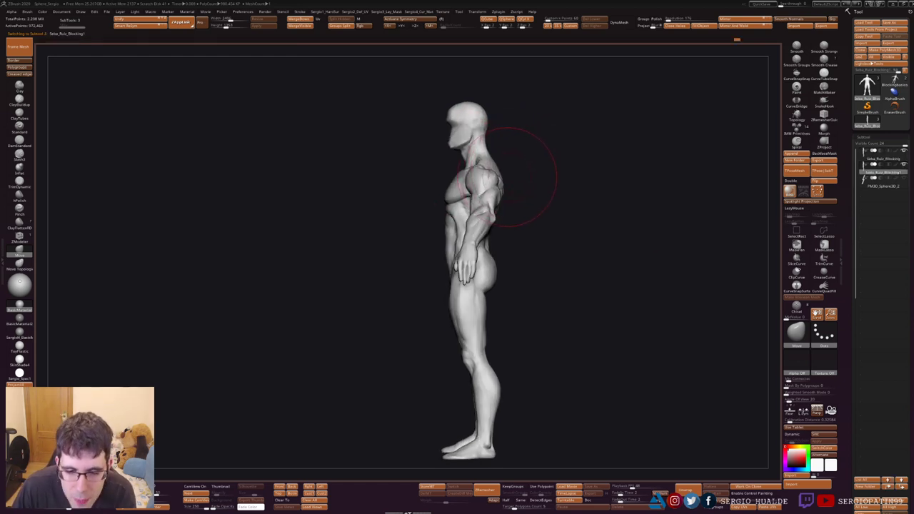
{"action": "key", "text": "ctrl+z"}
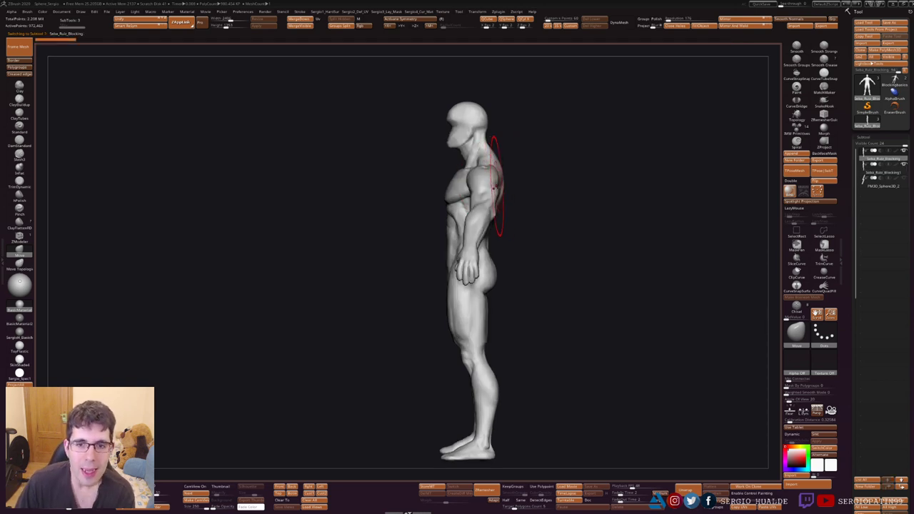
{"action": "scroll", "coordinate": [491, 170], "scroll_direction": "up", "scroll_amount": 5}
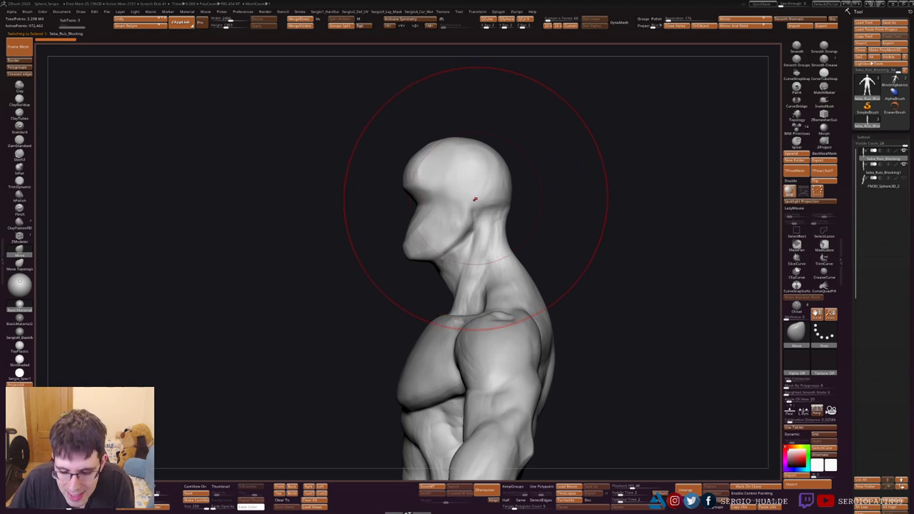
{"action": "key", "text": "ctrl+z"}
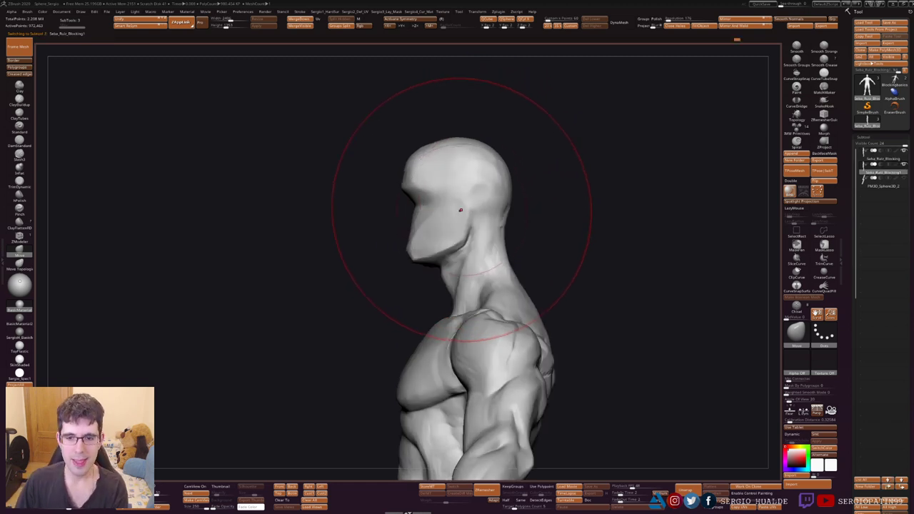
{"action": "key", "text": "ctrl+shift+z"}
{"action": "key", "text": "ctrl+shift+z"}
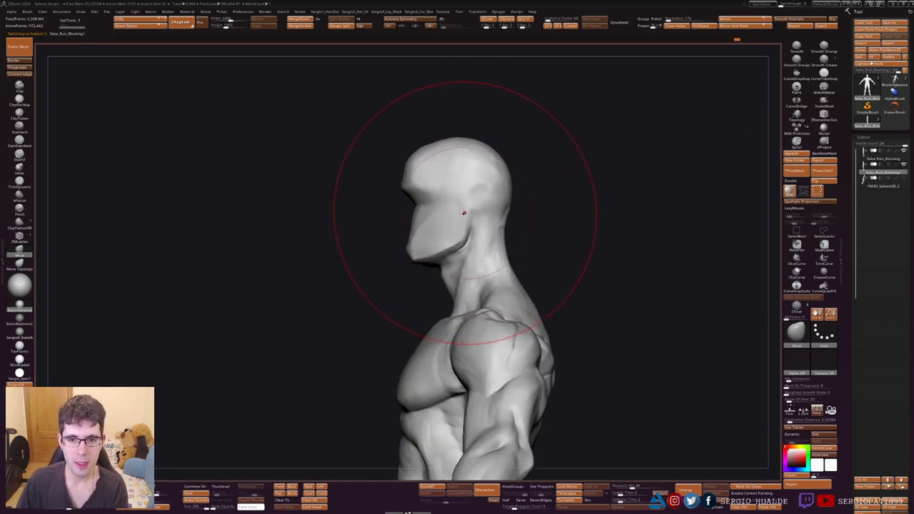
{"action": "key", "text": "ctrl+z"}
{"action": "key", "text": "ctrl+z"}
{"action": "key", "text": "ctrl+z"}
{"action": "key", "text": "ctrl+z"}
{"action": "key", "text": "ctrl+z"}
{"action": "key", "text": "ctrl+z"}
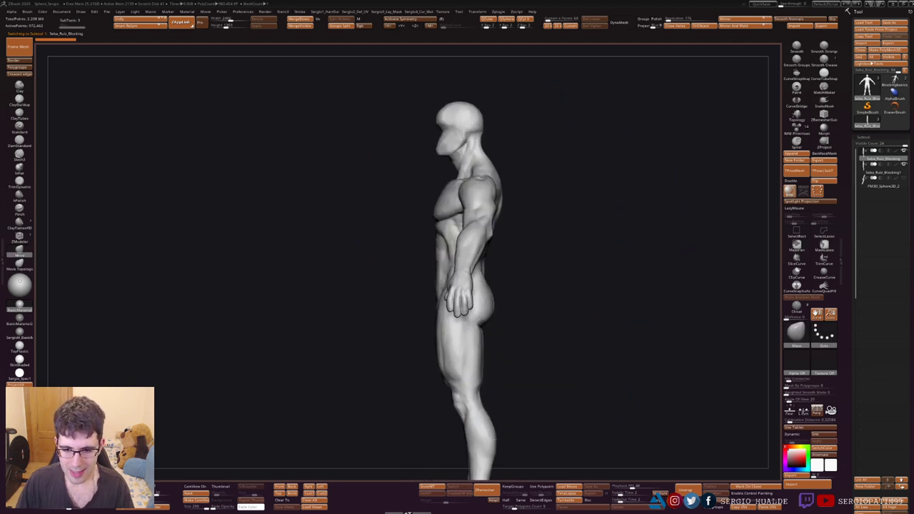
{"action": "key", "text": "ctrl+z"}
{"action": "key", "text": "ctrl+z"}
{"action": "key", "text": "ctrl+z"}
{"action": "key", "text": "ctrl+z"}
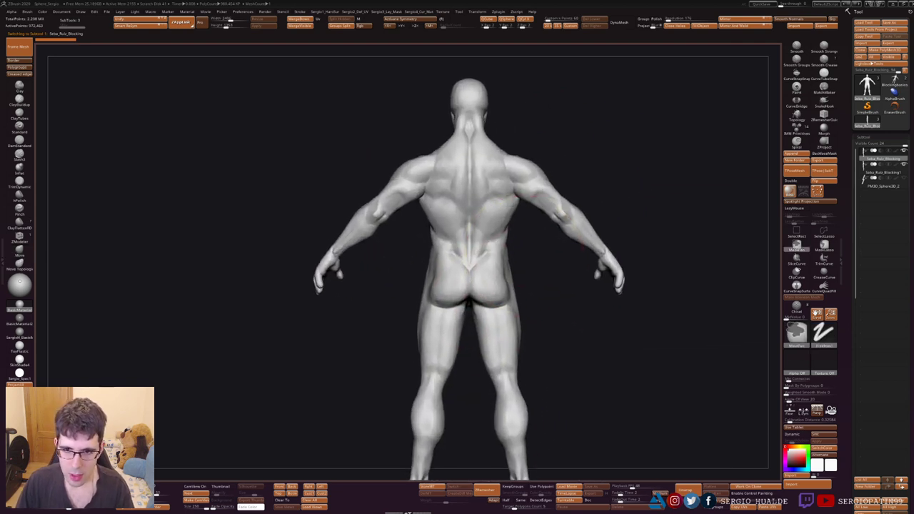
{"action": "key", "text": "ctrl+z"}
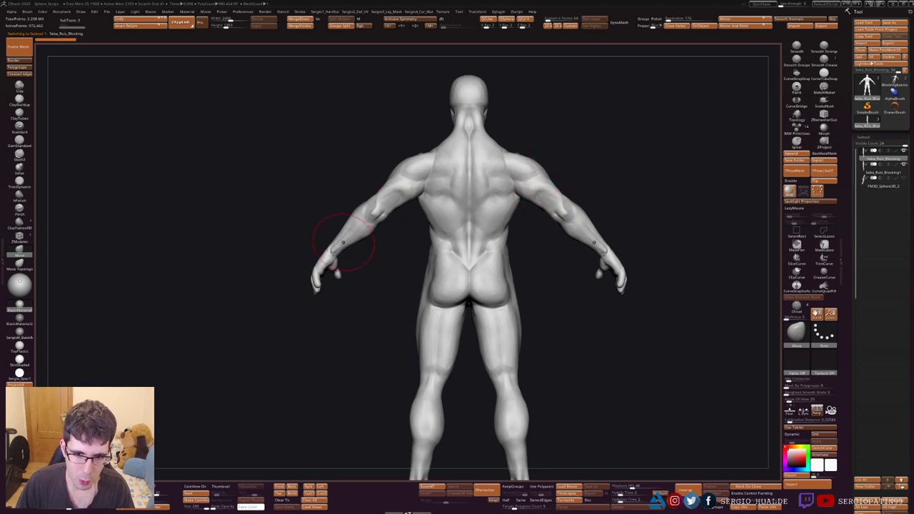
{"action": "key", "text": "ctrl+z"}
{"action": "key", "text": "ctrl+z"}
{"action": "key", "text": "ctrl+z"}
{"action": "key", "text": "ctrl+z"}
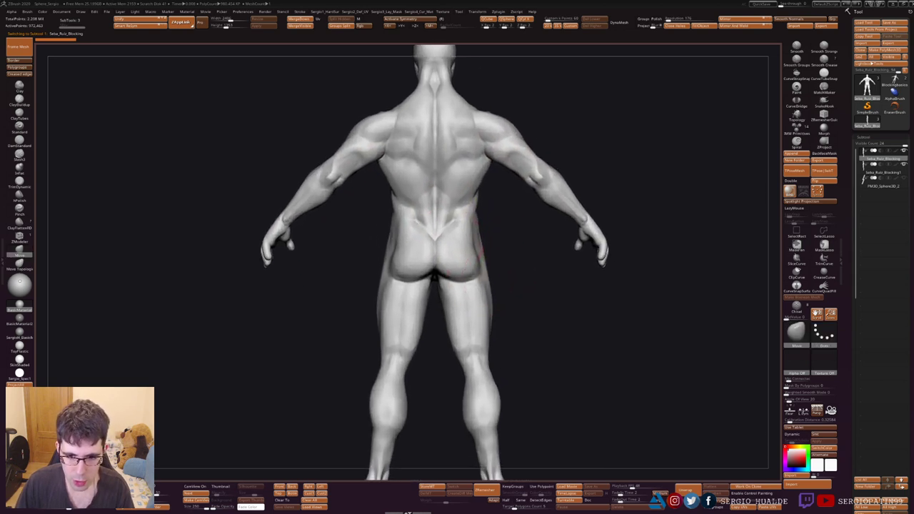
{"action": "key", "text": "ctrl+z"}
{"action": "key", "text": "ctrl+z"}
{"action": "key", "text": "ctrl+z"}
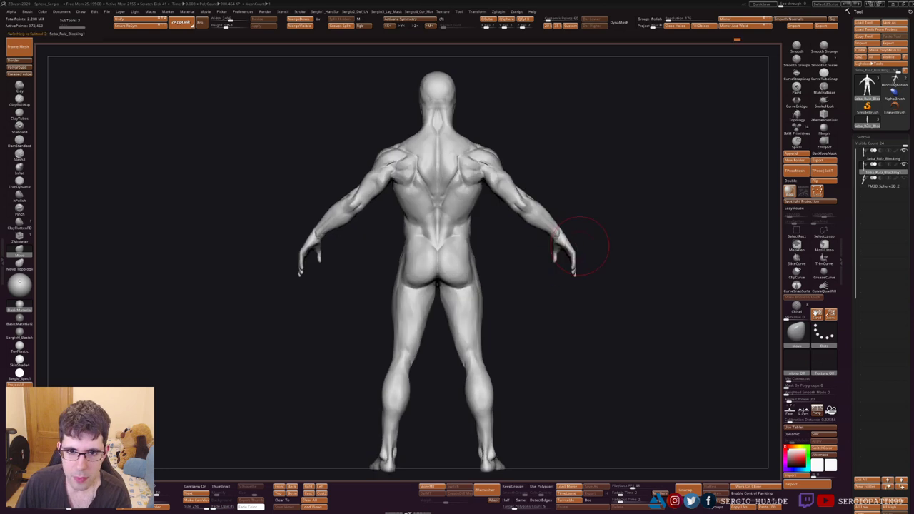
{"action": "key", "text": "ctrl+z"}
{"action": "key", "text": "ctrl+z"}
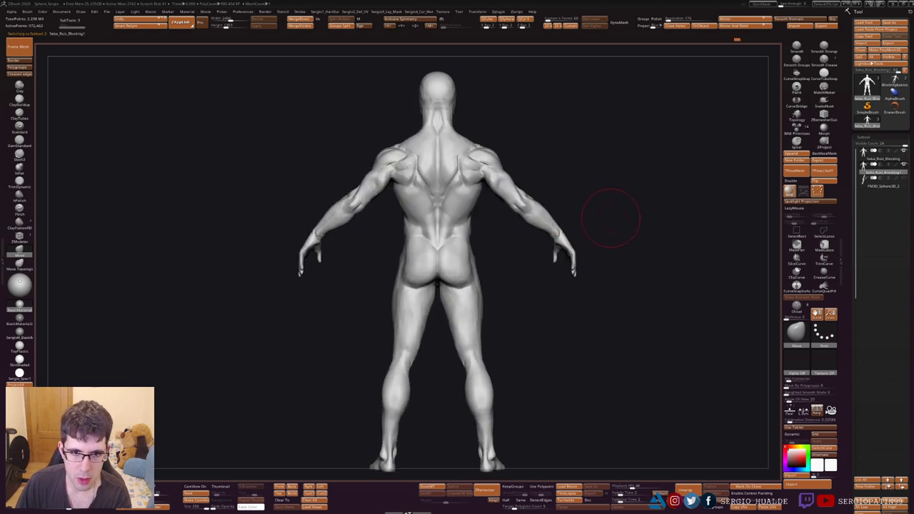
{"action": "key", "text": "ctrl+z"}
{"action": "key", "text": "ctrl+z"}
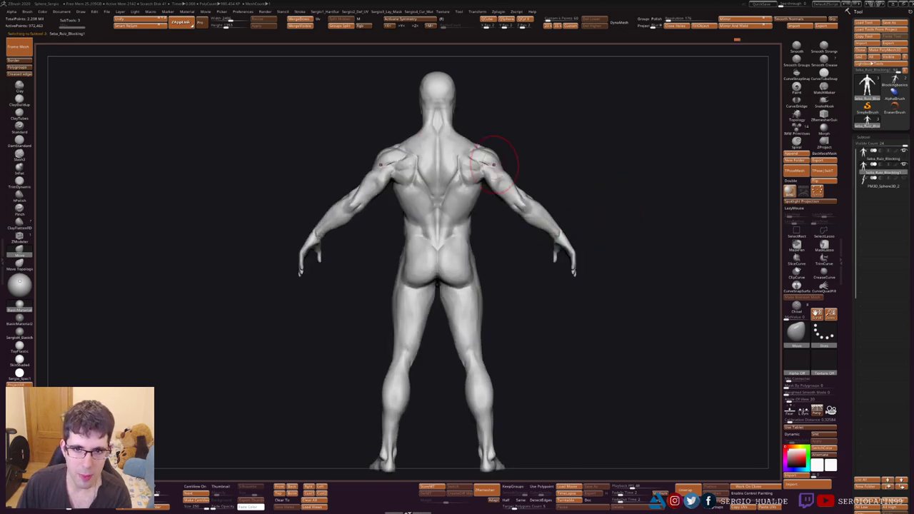
{"action": "key", "text": "ctrl+z"}
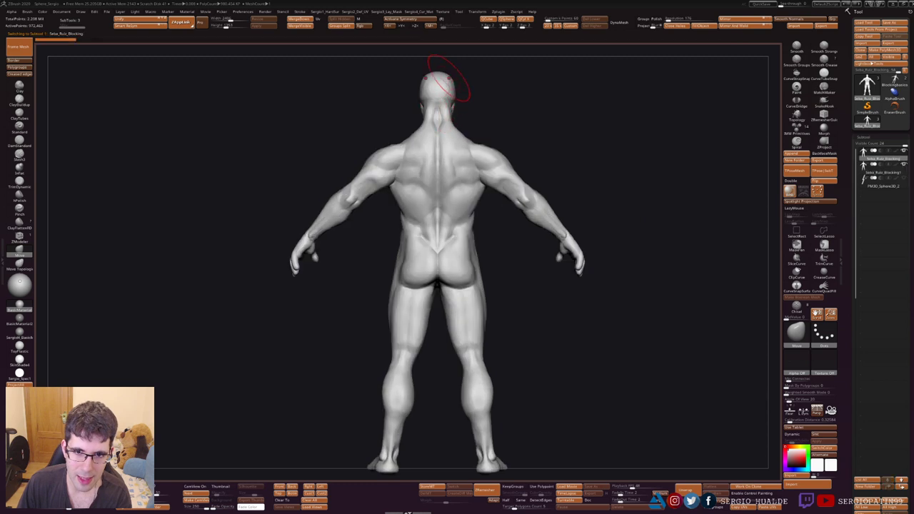
{"action": "key", "text": "ctrl+z"}
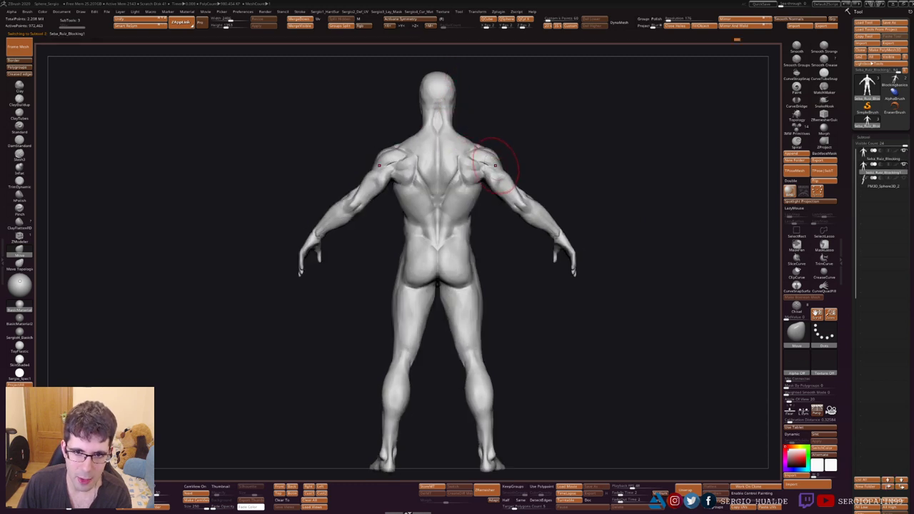
{"action": "key", "text": "ctrl+z"}
{"action": "key", "text": "ctrl+z"}
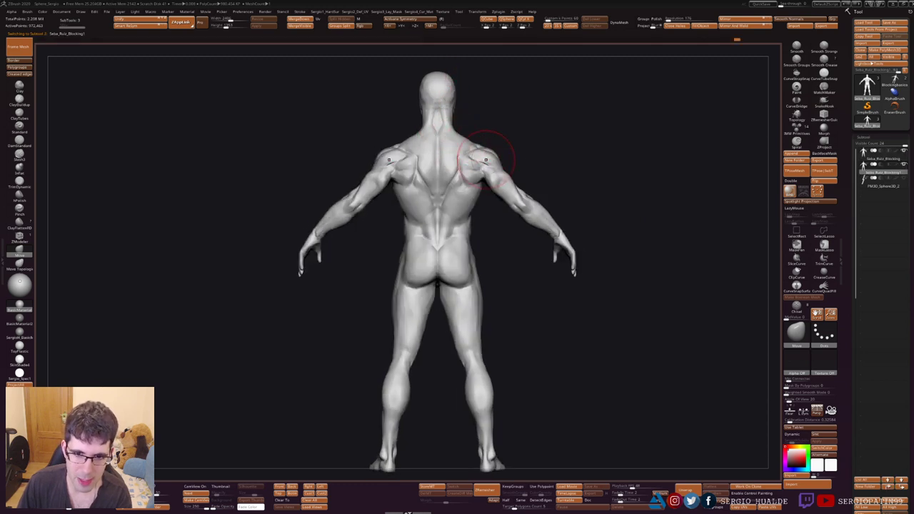
{"action": "key", "text": "ctrl+z"}
{"action": "key", "text": "ctrl+shift+z"}
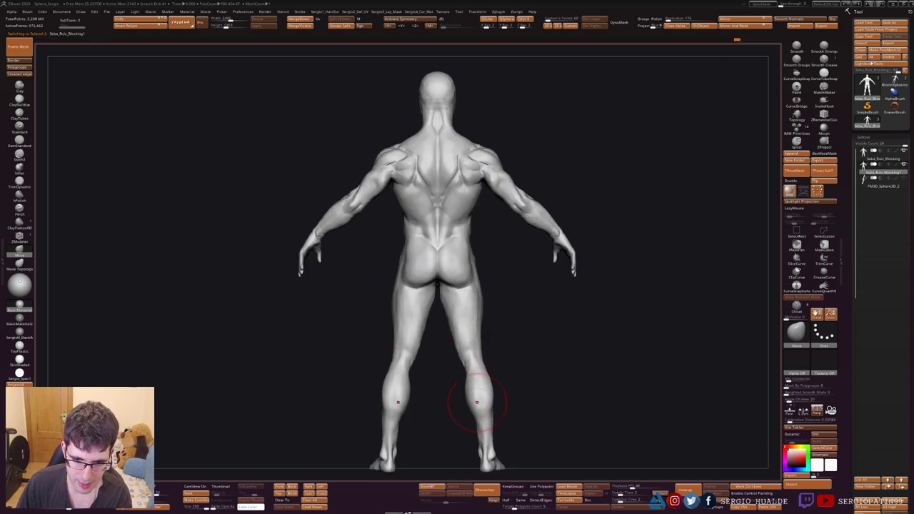
{"action": "key", "text": "ctrl+z"}
{"action": "key", "text": "ctrl+z"}
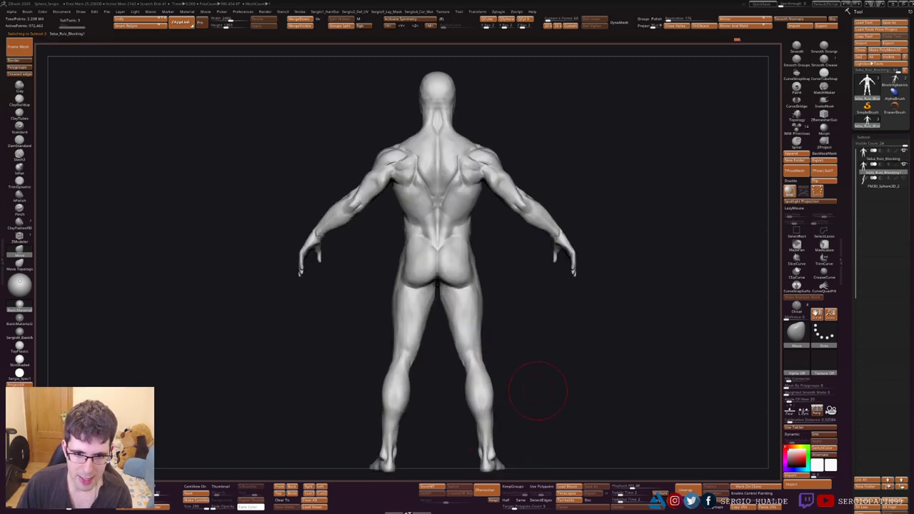
{"action": "key", "text": "ctrl+z"}
{"action": "key", "text": "ctrl+shift+z"}
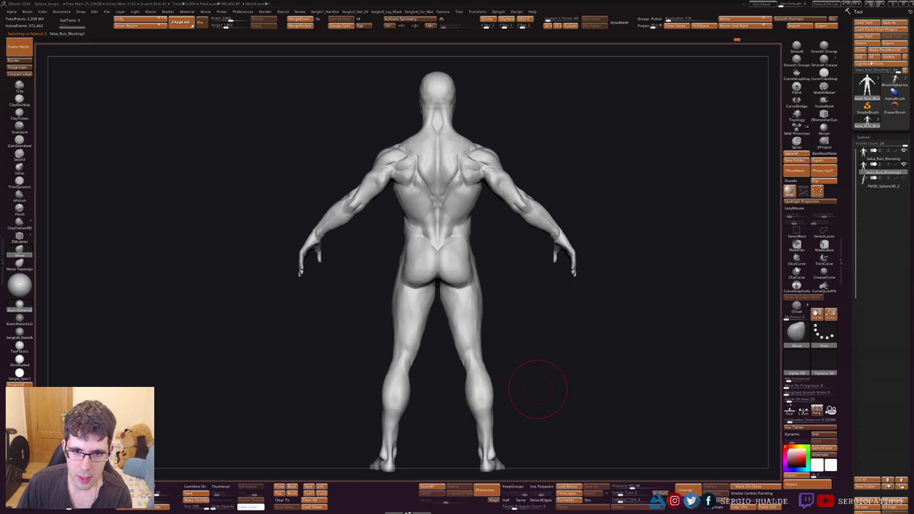
{"action": "mouse_move", "coordinate": [534, 379]}
{"action": "left_mouse_down", "text": "shift"}
{"action": "mouse_move", "coordinate": [568, 295]}
{"action": "mouse_move", "coordinate": [510, 281]}
{"action": "mouse_move", "coordinate": [525, 296]}
{"action": "mouse_move", "coordinate": [510, 282]}
{"action": "left_mouse_up", "text": "shift"}
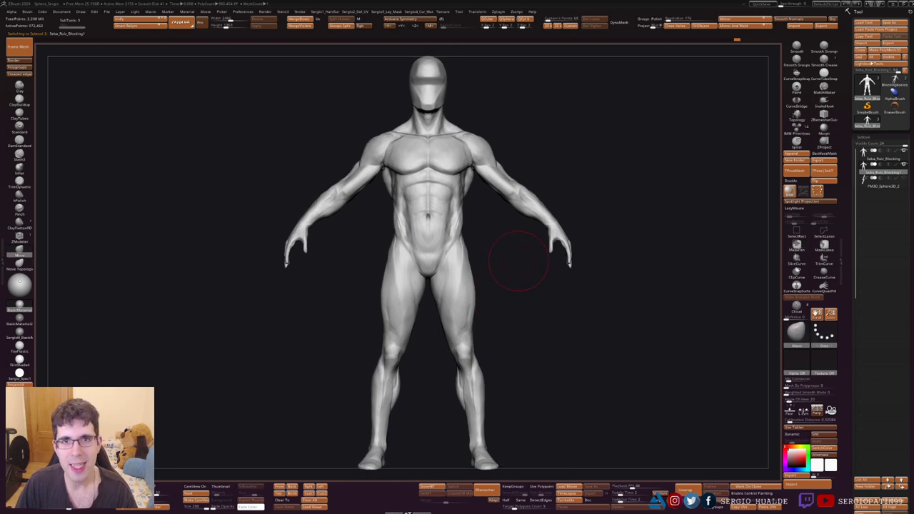
{"action": "key", "text": "alt+Down"}
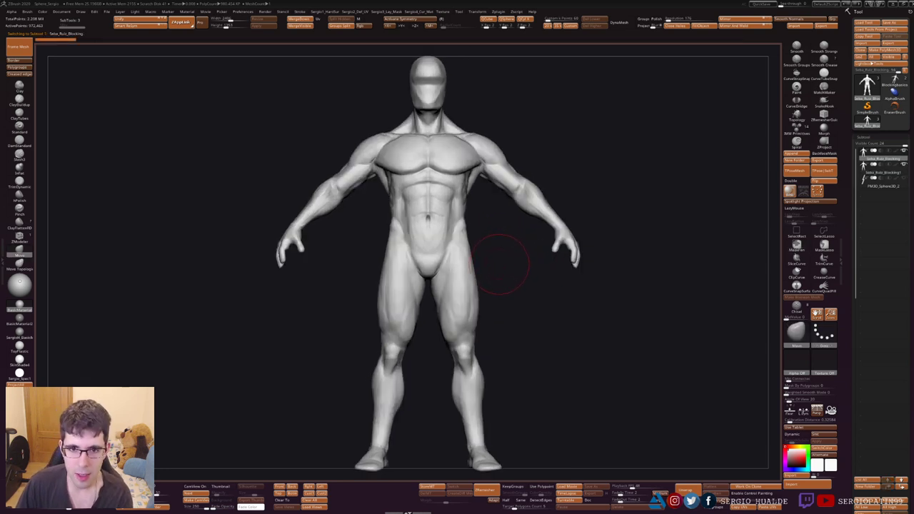
{"action": "key", "text": "alt+Up"}
{"action": "key", "text": "alt+Down"}
{"action": "key", "text": "alt+Up"}
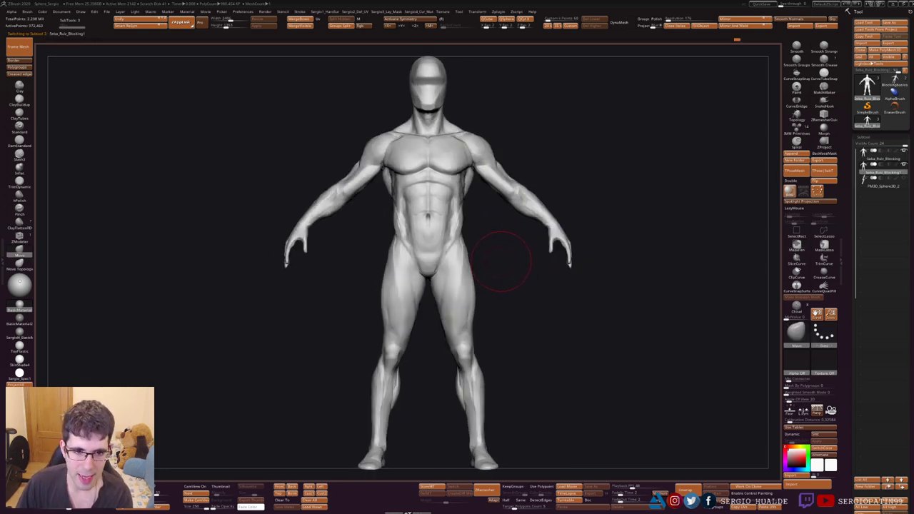
{"action": "key", "text": "alt+Down"}
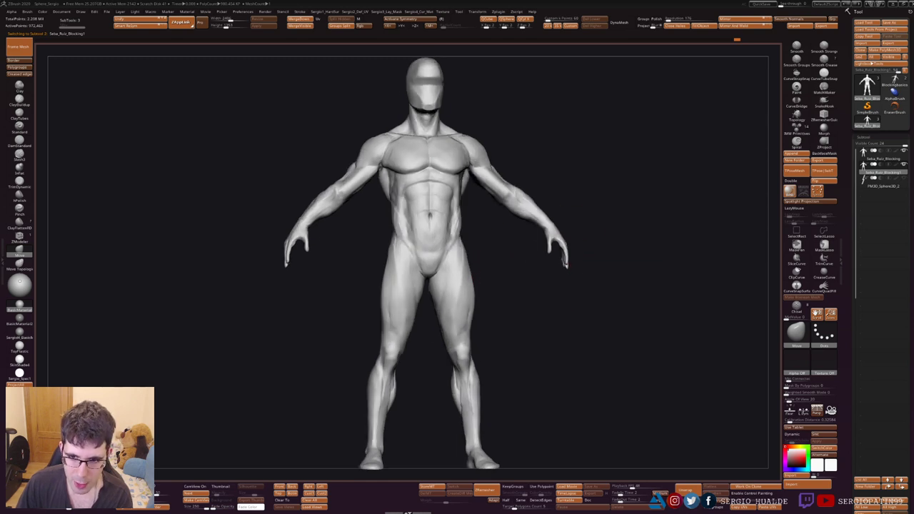
{"action": "key", "text": "alt+Up"}
{"action": "key", "text": "alt+Down"}
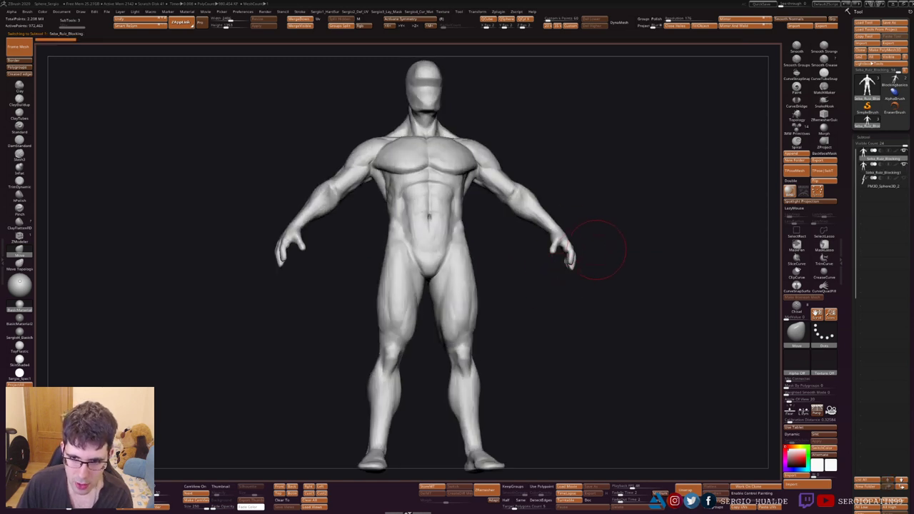
{"action": "scroll", "coordinate": [600, 246], "scroll_direction": "up", "scroll_amount": 3}
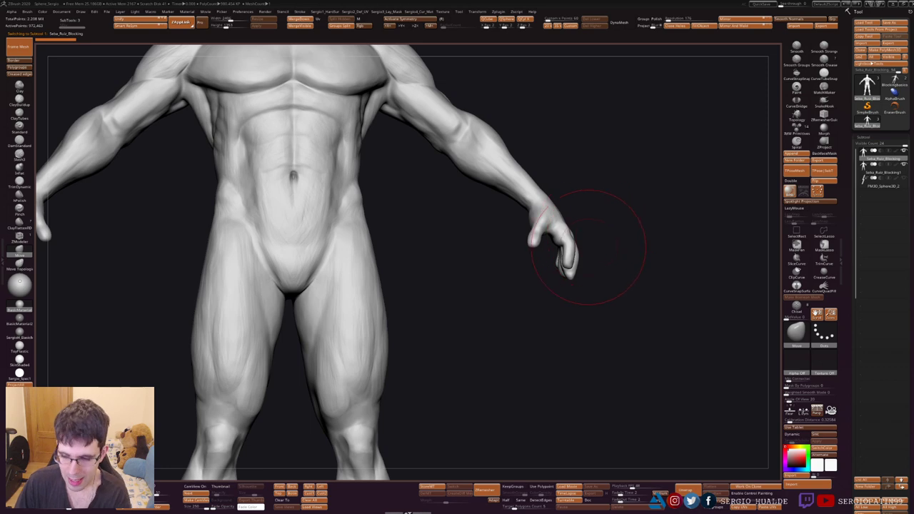
{"action": "key", "text": "alt+Up"}
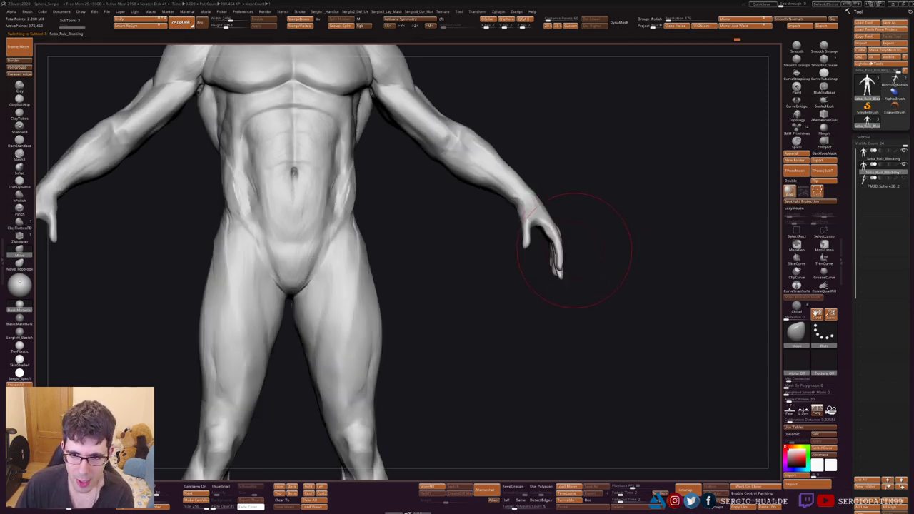
{"action": "key", "text": "alt+Down"}
{"action": "key", "text": "alt+Up"}
{"action": "mouse_move", "coordinate": [605, 241]}
{"action": "left_mouse_down"}
{"action": "mouse_move", "coordinate": [486, 247]}
{"action": "mouse_move", "coordinate": [530, 245]}
{"action": "mouse_move", "coordinate": [539, 259]}
{"action": "left_mouse_up"}
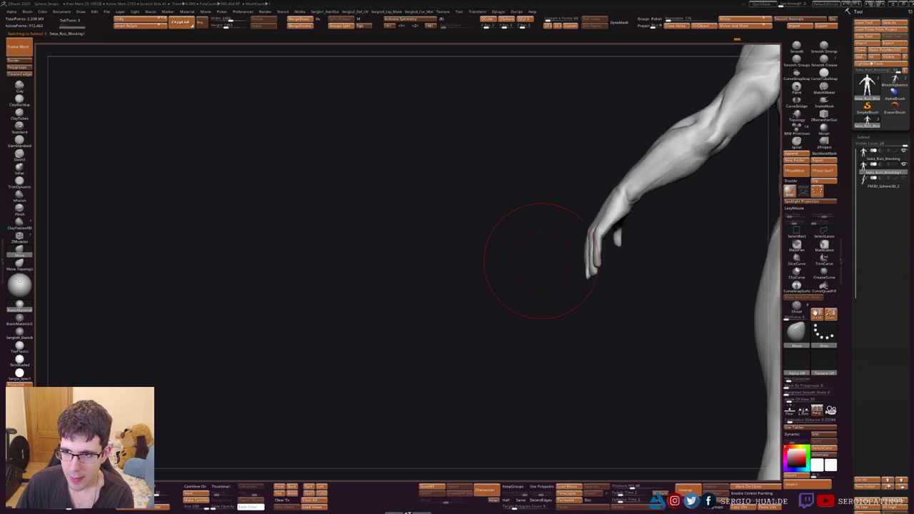
{"action": "key", "text": "f"}
{"action": "left_click_drag", "start_coordinate": [543, 214], "coordinate": [479, 178]}
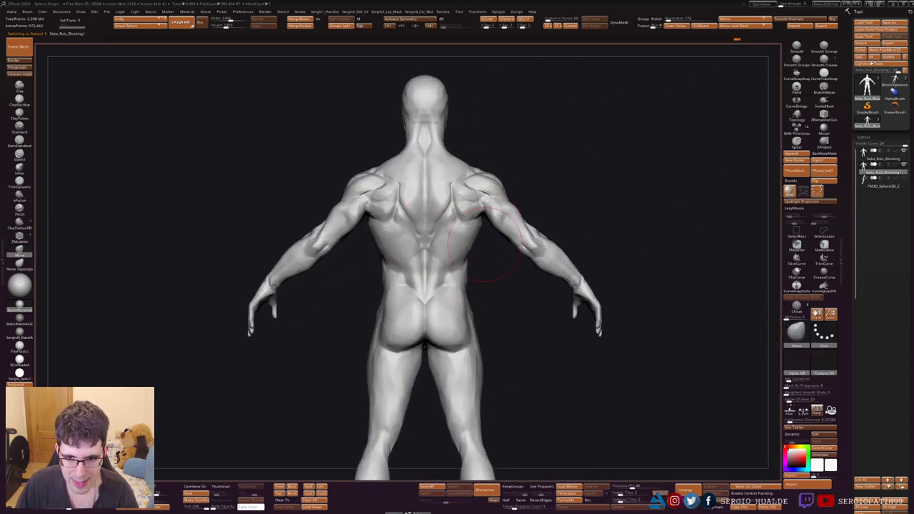
{"action": "left_click_drag", "start_coordinate": [508, 250], "coordinate": [499, 240]}
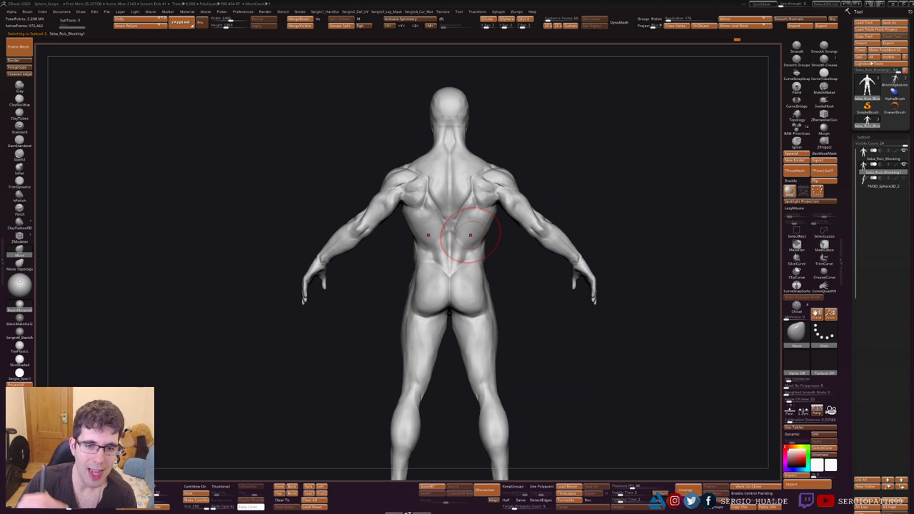
{"action": "left_click_drag", "start_coordinate": [470, 234], "coordinate": [460, 245]}
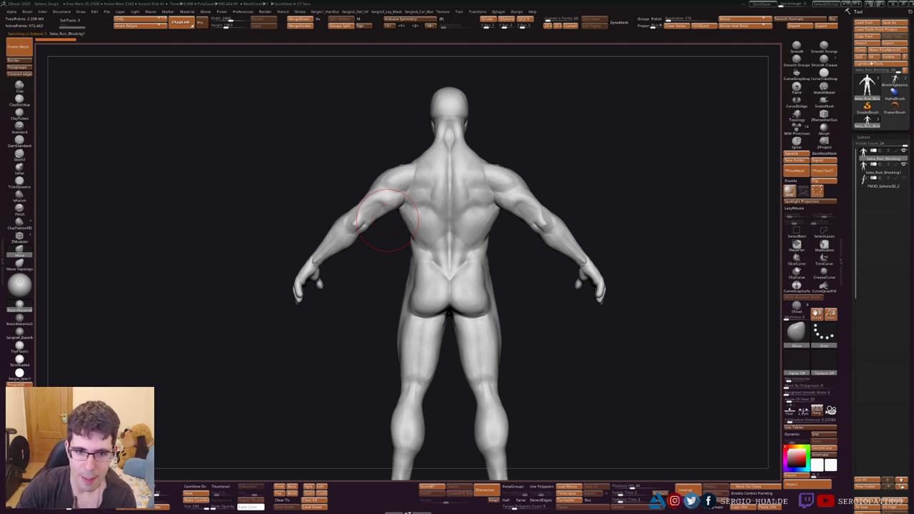
{"action": "key", "text": "Up"}
{"action": "key", "text": "Down"}
{"action": "key", "text": "Up"}
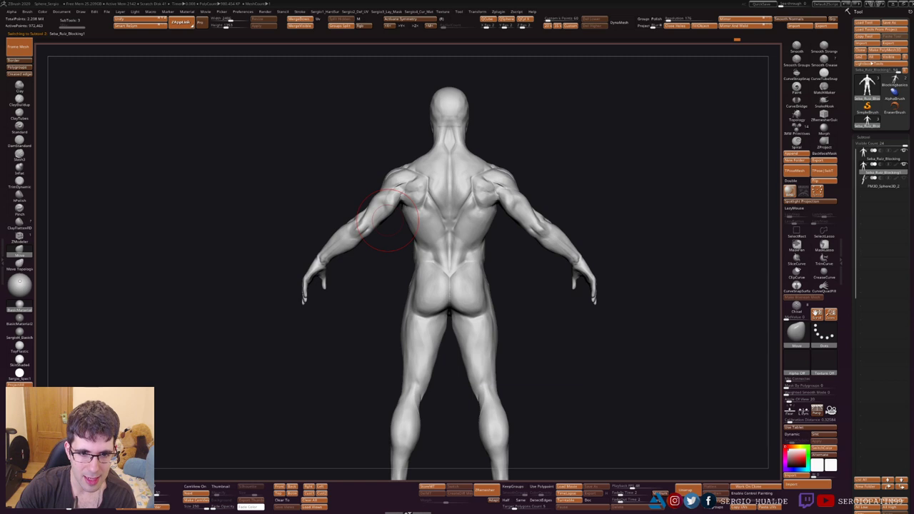
{"action": "key", "text": "Up"}
{"action": "key", "text": "Down"}
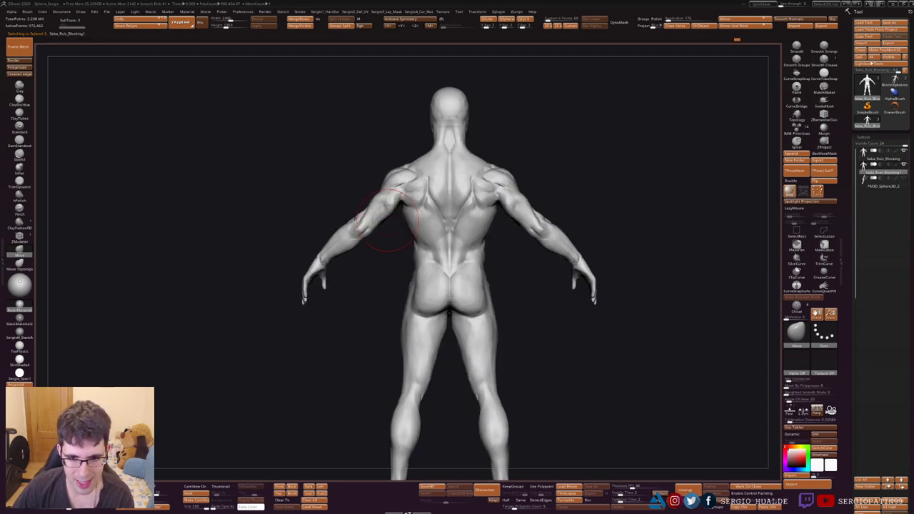
{"action": "key", "text": "Up"}
{"action": "key", "text": "Down"}
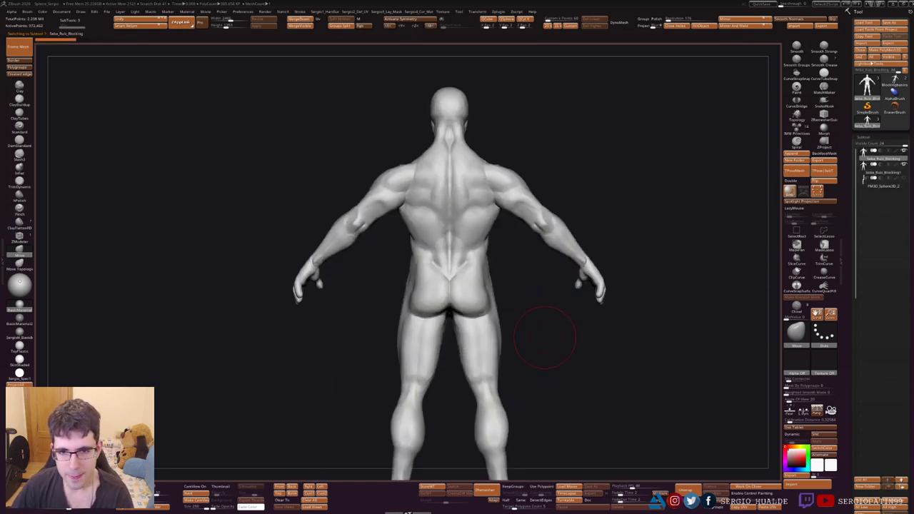
{"action": "mouse_move", "coordinate": [561, 275]}
{"action": "left_mouse_down"}
{"action": "mouse_move", "coordinate": [643, 279]}
{"action": "mouse_move", "coordinate": [525, 310]}
{"action": "mouse_move", "coordinate": [548, 313]}
{"action": "left_mouse_up"}
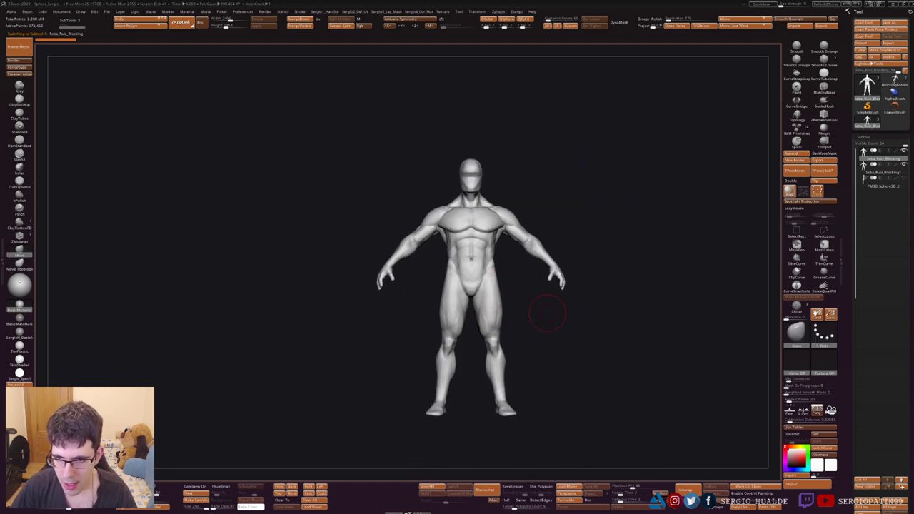
- With the Transpose gizmo axes reset, drag a duplicate of the figure out beside the original
{"action": "key", "text": "w"}
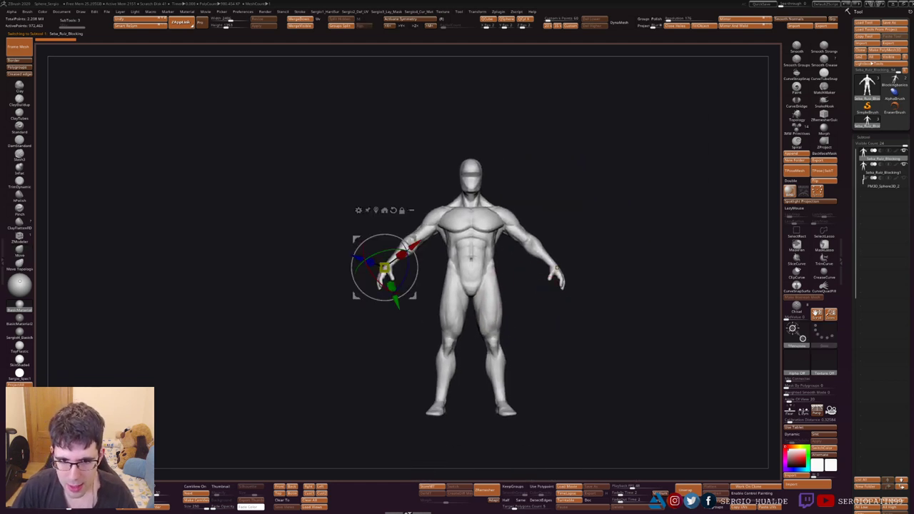
{"action": "left_click", "coordinate": [392, 210]}
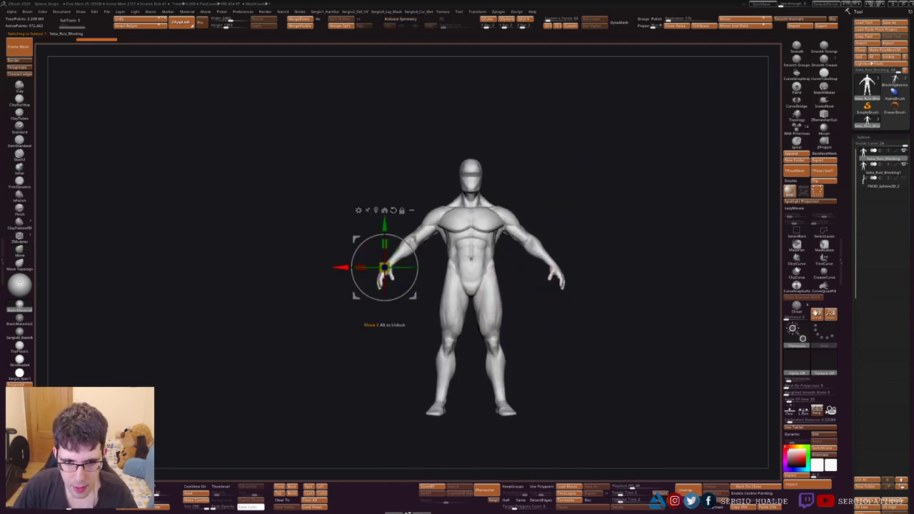
{"action": "left_click_drag", "start_coordinate": [384, 268], "coordinate": [199, 269], "text": "ctrl"}
{"action": "key", "text": "q"}
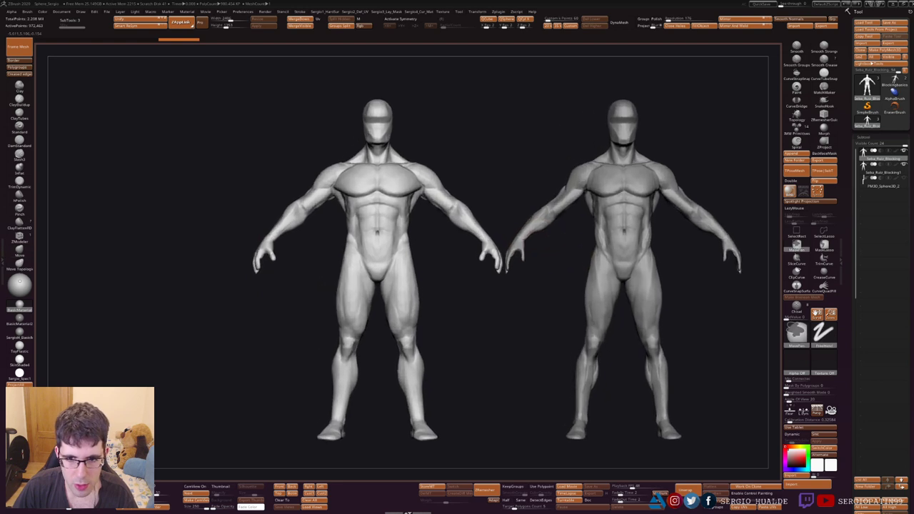
- Frame both figures and compare them from three-quarter, rear and front views
{"action": "right_click_drag", "start_coordinate": [400, 300], "coordinate": [469, 284], "text": "ctrl"}
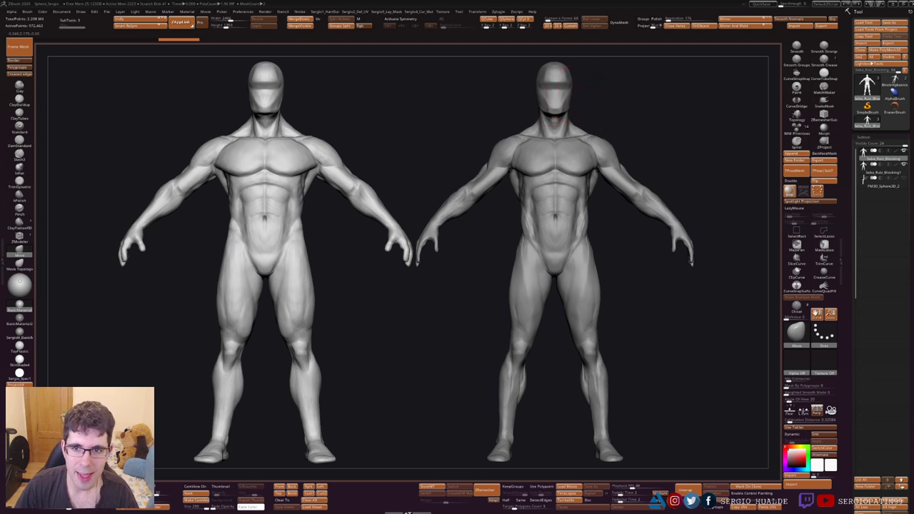
{"action": "right_click_drag", "start_coordinate": [557, 115], "coordinate": [304, 128]}
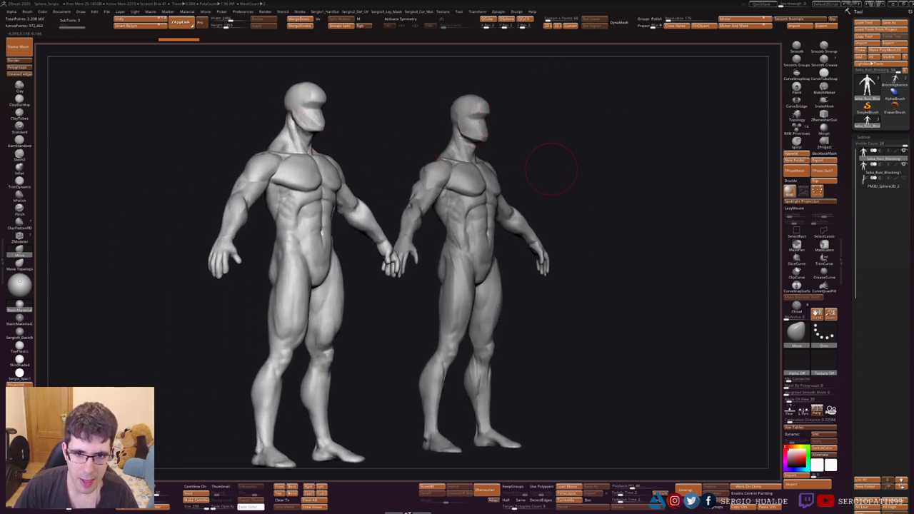
{"action": "mouse_move", "coordinate": [551, 169]}
{"action": "right_mouse_down"}
{"action": "mouse_move", "coordinate": [387, 217]}
{"action": "mouse_move", "coordinate": [500, 235]}
{"action": "mouse_move", "coordinate": [521, 300]}
{"action": "mouse_move", "coordinate": [543, 297]}
{"action": "mouse_move", "coordinate": [525, 307]}
{"action": "right_mouse_up"}
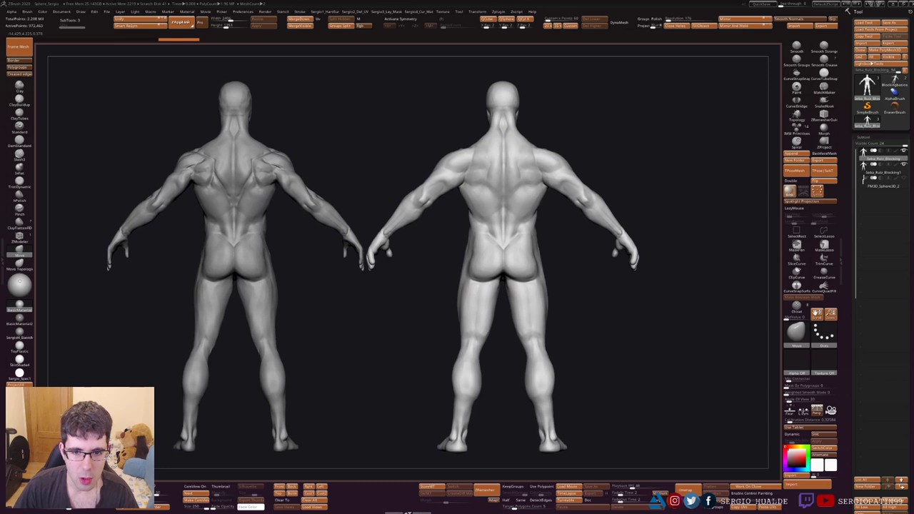
{"action": "mouse_move", "coordinate": [642, 250]}
{"action": "right_mouse_down"}
{"action": "mouse_move", "coordinate": [529, 243]}
{"action": "mouse_move", "coordinate": [477, 230]}
{"action": "mouse_move", "coordinate": [486, 217]}
{"action": "mouse_move", "coordinate": [506, 246]}
{"action": "right_mouse_up"}
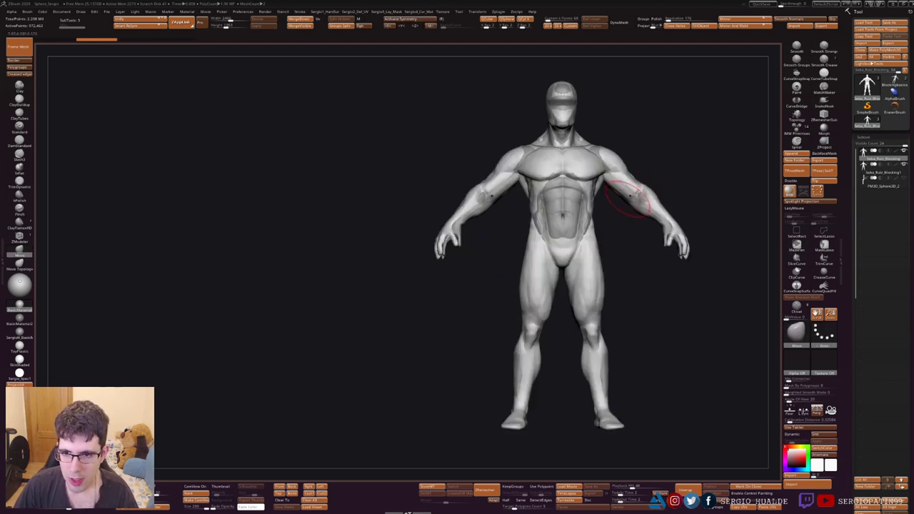
- Append the Blockingbasico mesh as a new subtool and show only the A-pose figure
{"action": "mouse_move", "coordinate": [628, 196]}
{"action": "right_mouse_down", "text": "alt"}
{"action": "mouse_move", "coordinate": [516, 193]}
{"action": "mouse_move", "coordinate": [757, 114]}
{"action": "right_mouse_up", "text": "alt"}
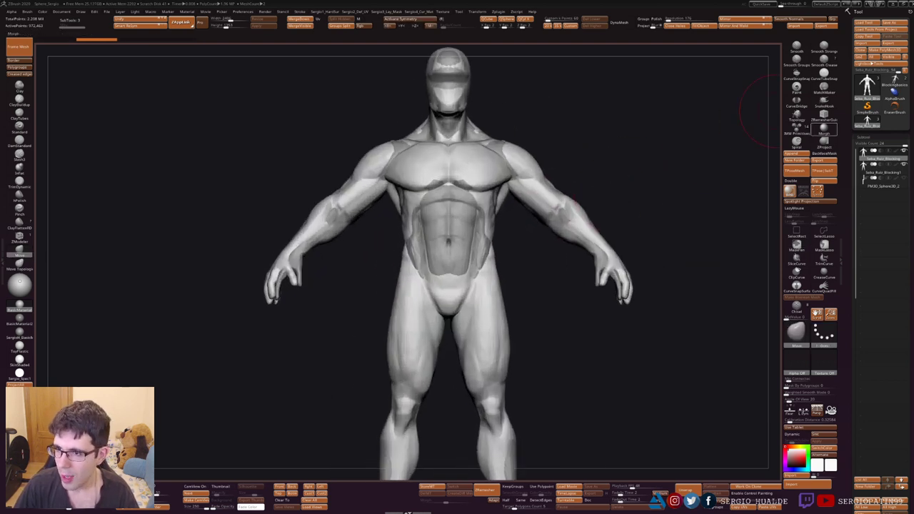
{"action": "key", "text": "F1"}
{"action": "left_click", "coordinate": [595, 171]}
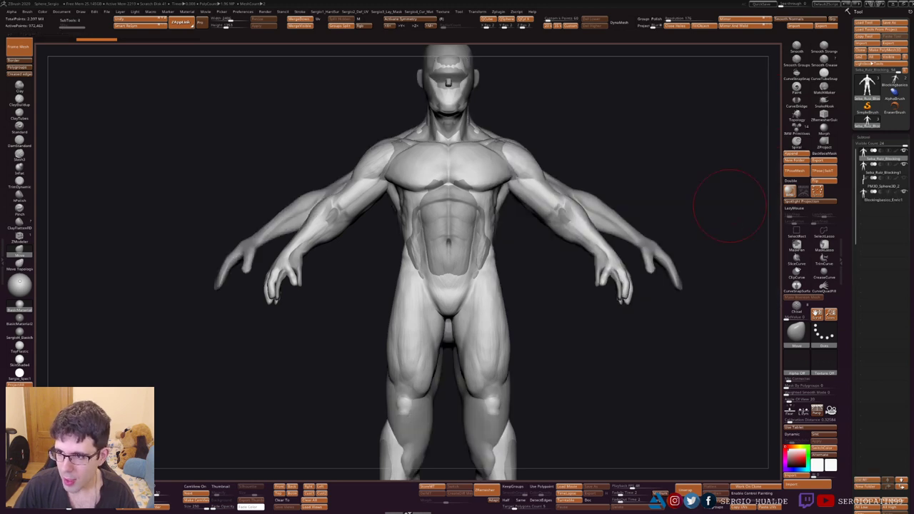
{"action": "right_click_drag", "start_coordinate": [643, 215], "coordinate": [438, 251], "text": "ctrl"}
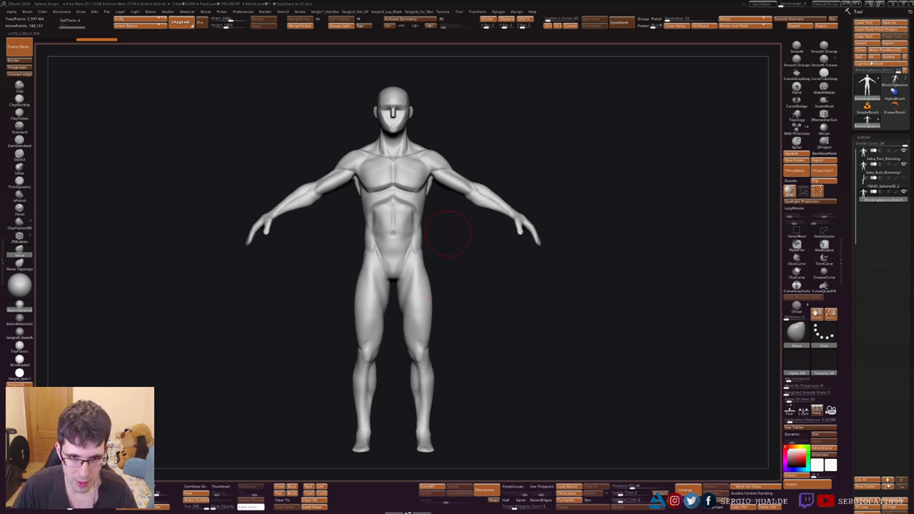
- Check the figure's side profile, then snap it to a front view and recentre it
{"action": "left_click_drag", "start_coordinate": [487, 263], "coordinate": [502, 269]}
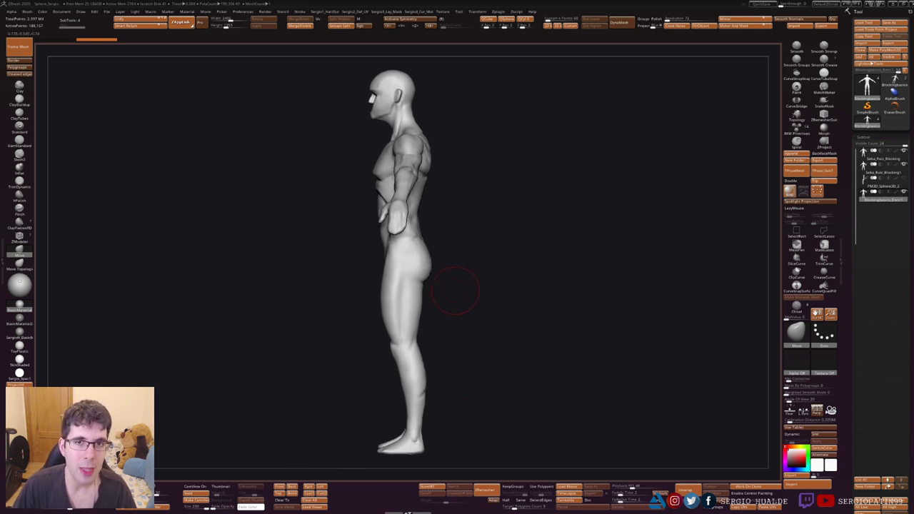
{"action": "left_click_drag", "start_coordinate": [455, 271], "coordinate": [520, 279], "text": "shift"}
{"action": "key", "text": "f"}
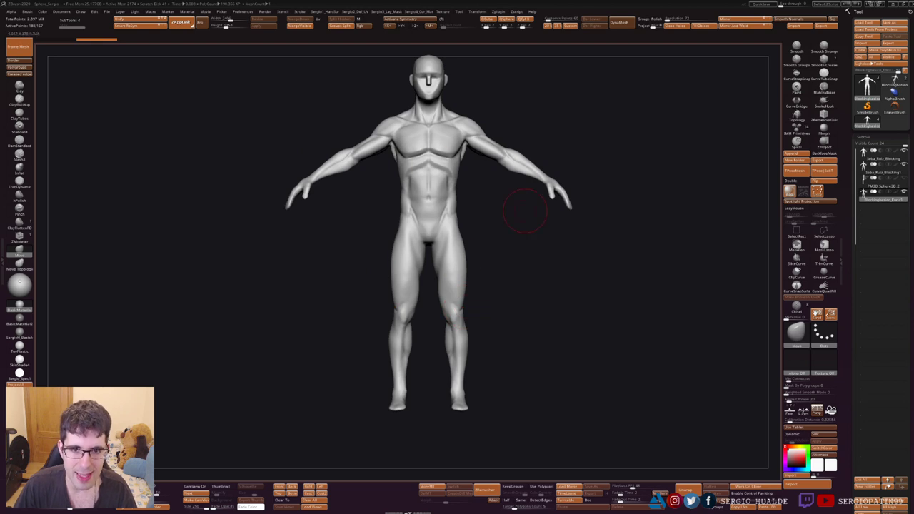
{"action": "mouse_move", "coordinate": [511, 225]}
{"action": "left_mouse_down", "text": "alt"}
{"action": "mouse_move", "coordinate": [515, 243]}
{"action": "mouse_move", "coordinate": [571, 240]}
{"action": "left_mouse_up", "text": "alt"}
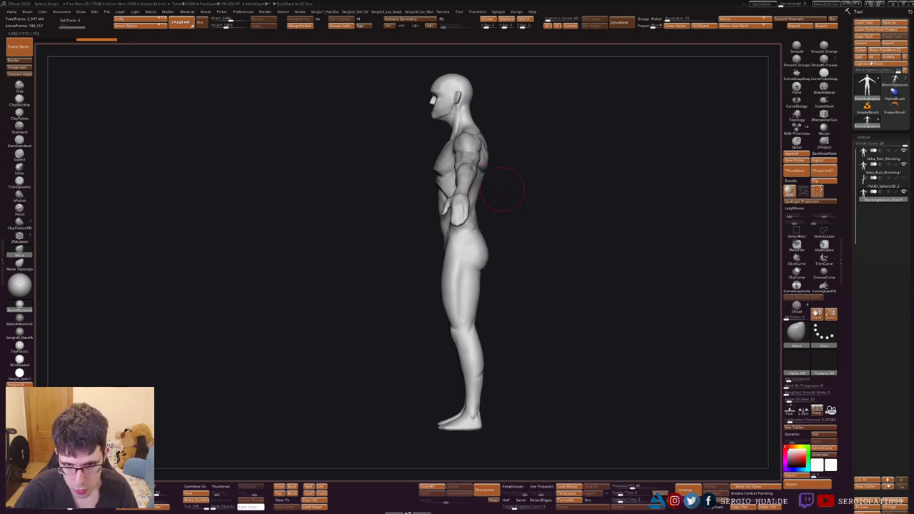
{"action": "left_click_drag", "start_coordinate": [535, 245], "coordinate": [504, 234], "text": "alt"}
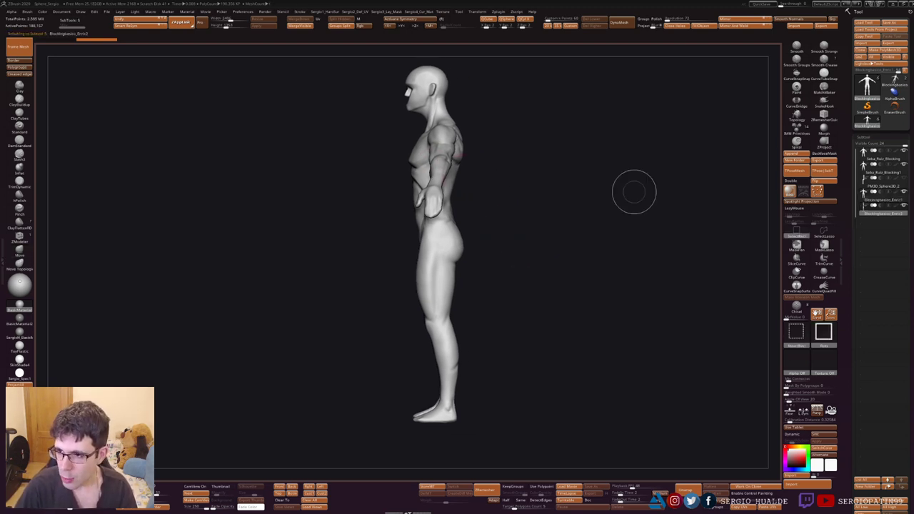
- Select the Move brush with BMV and make the brush much larger
{"action": "key", "text": "b"}
{"action": "key", "text": "m"}
{"action": "key", "text": "v"}
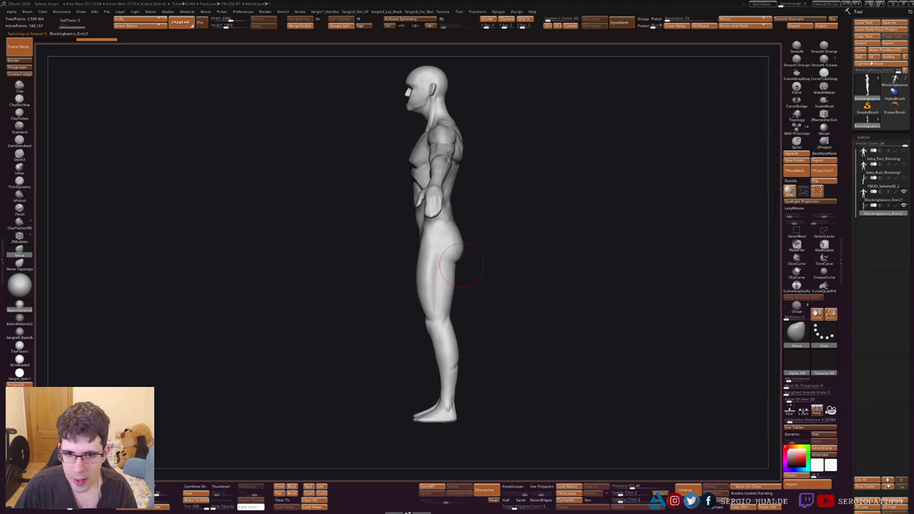
{"action": "left_click_drag", "start_coordinate": [461, 265], "coordinate": [454, 204], "text": "alt"}
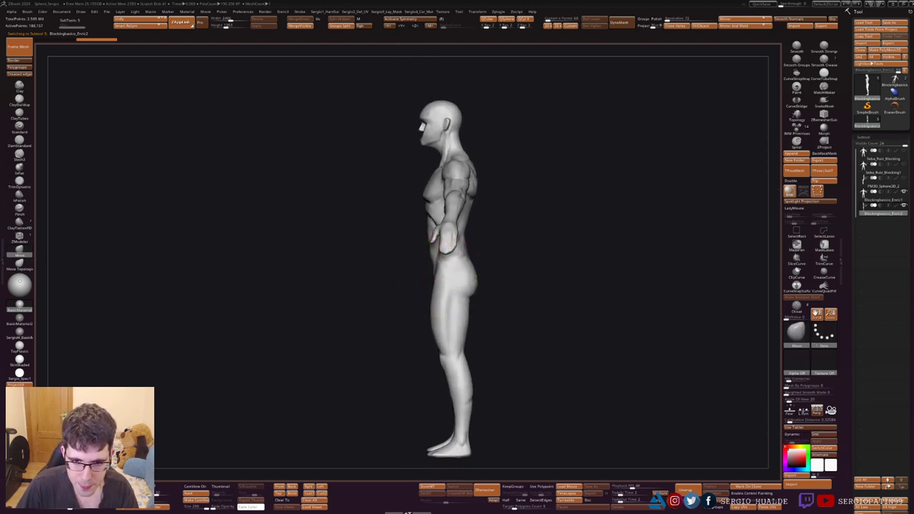
{"action": "key", "text": "s"}
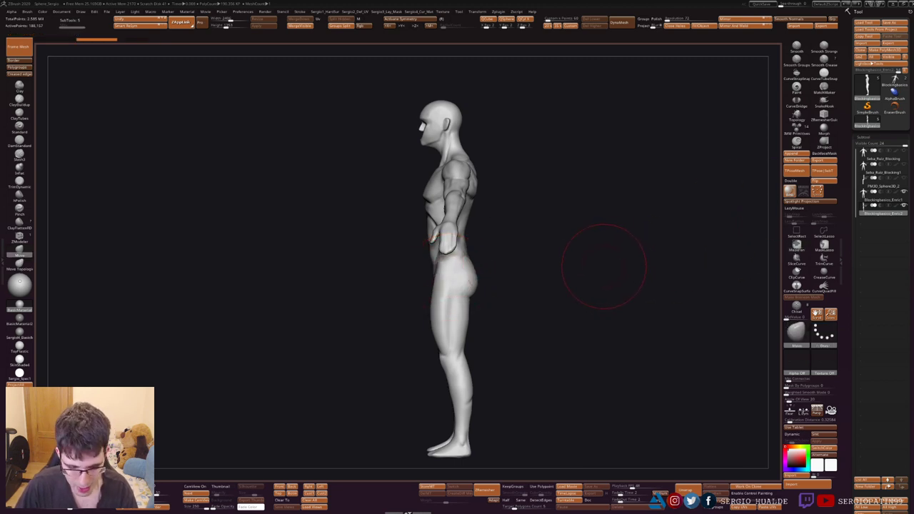
{"action": "key", "text": "ctrl+shift+d"}
- Toggle the transform gizmo, then turn the figure front-on and hide its forearms
{"action": "key", "text": "w"}
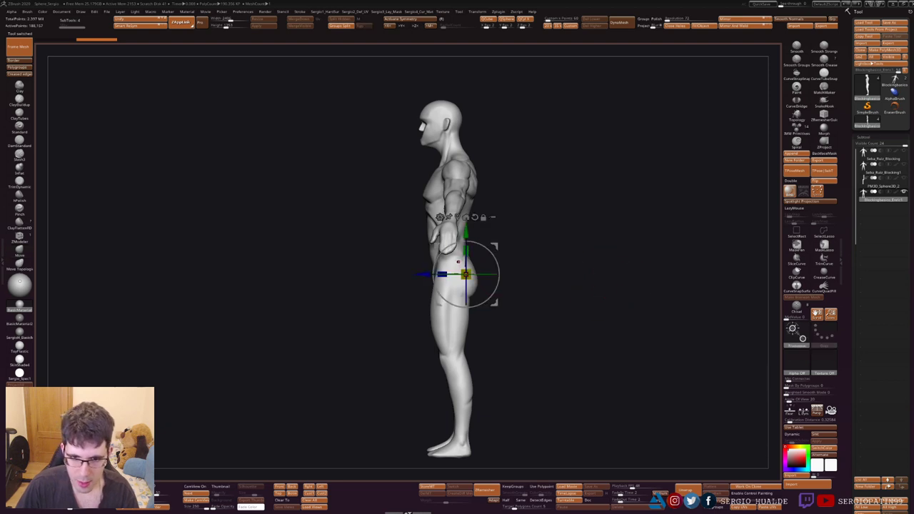
{"action": "scroll", "coordinate": [465, 274], "scroll_direction": "down", "scroll_amount": 5}
{"action": "key", "text": "q"}
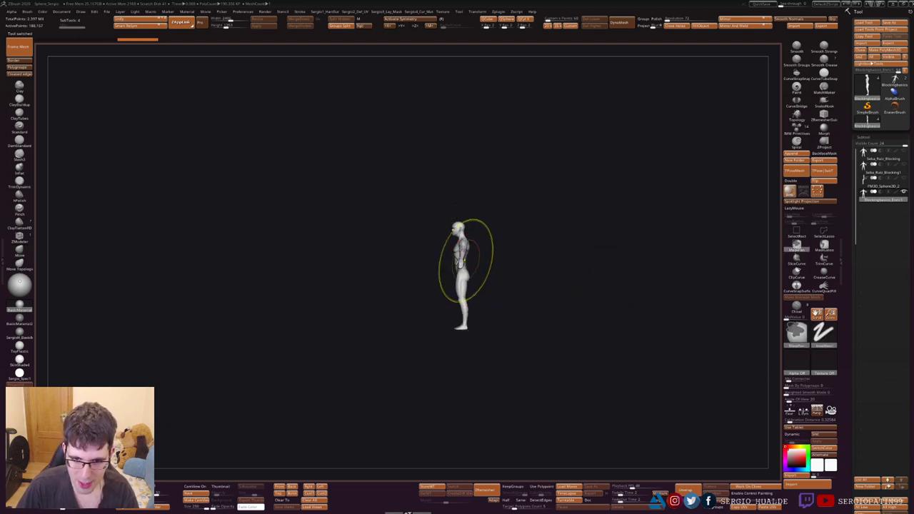
{"action": "scroll", "coordinate": [461, 266], "scroll_direction": "up", "scroll_amount": 3}
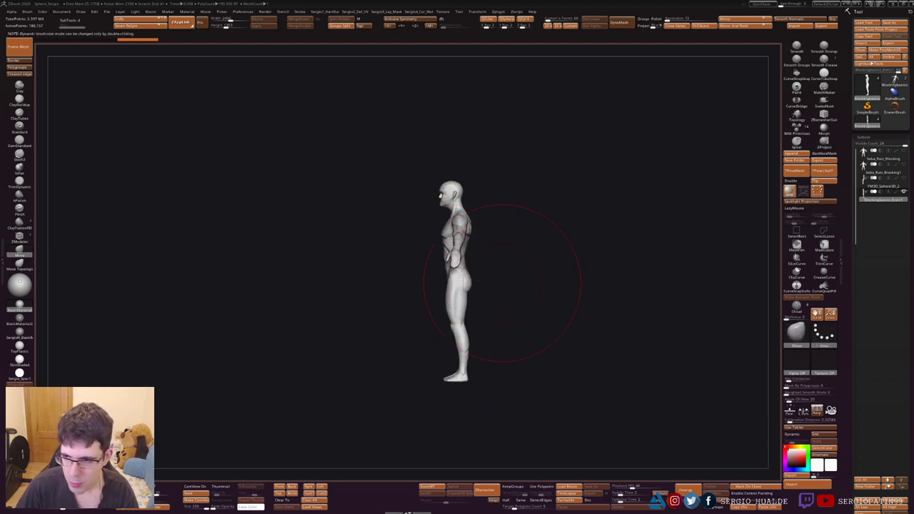
{"action": "key", "text": "w"}
{"action": "key", "text": "q"}
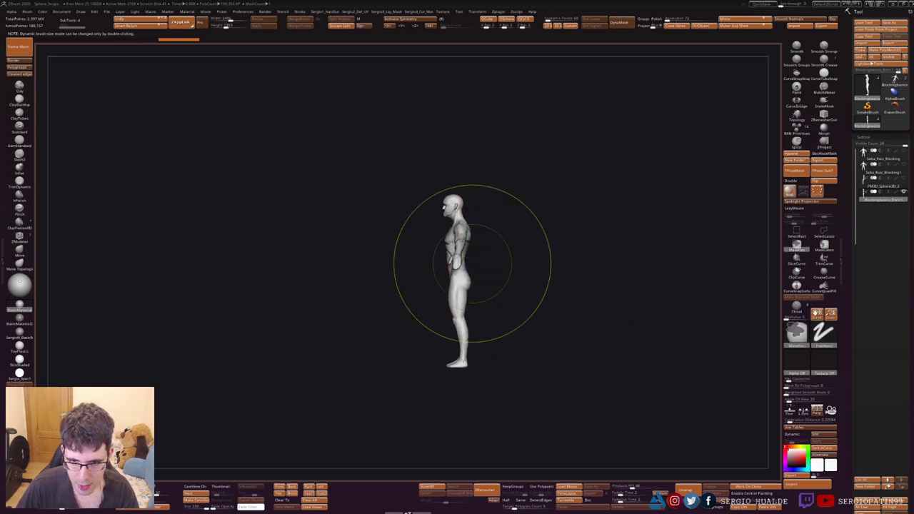
{"action": "scroll", "coordinate": [478, 282], "scroll_direction": "up", "scroll_amount": 3}
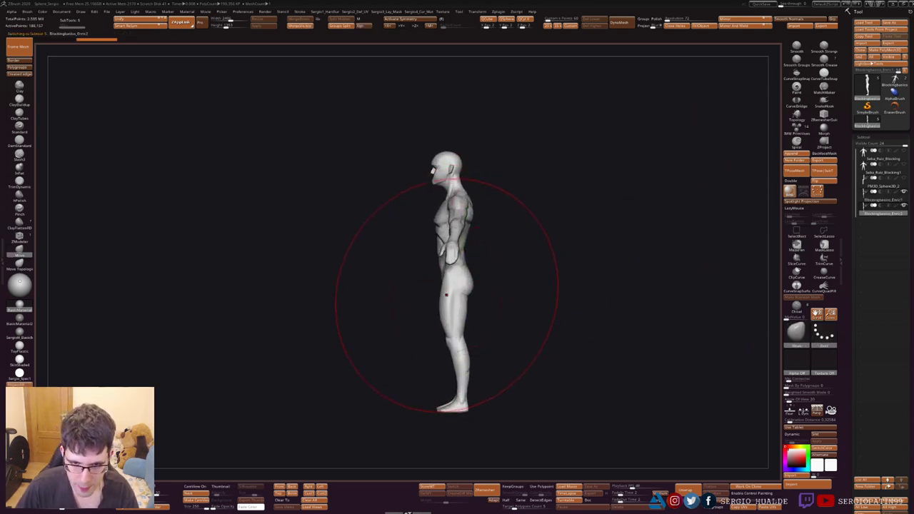
{"action": "mouse_move", "coordinate": [500, 214]}
{"action": "left_mouse_down", "text": "shift"}
{"action": "mouse_move", "coordinate": [548, 205]}
{"action": "mouse_move", "coordinate": [469, 286]}
{"action": "left_mouse_up", "text": "shift"}
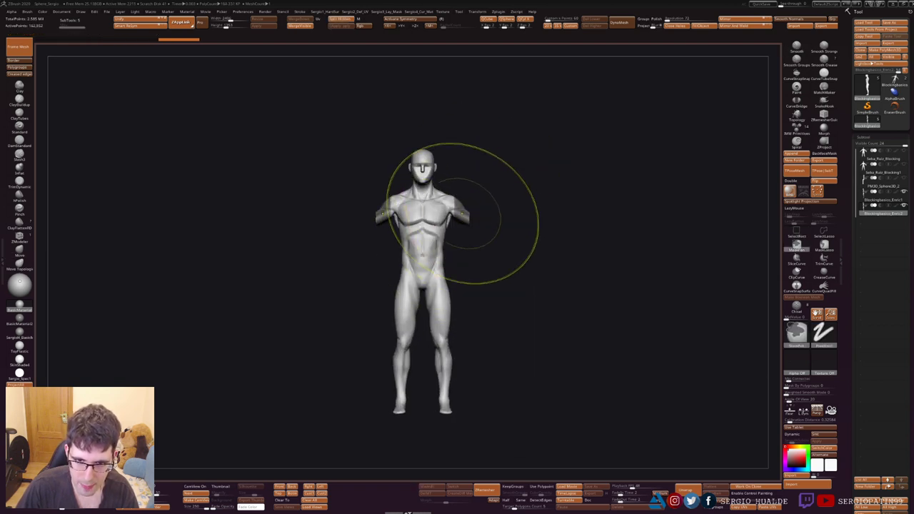
- Mask the whole figure, invert the mask to protect the shoulders, and resize the brush
{"action": "left_click", "coordinate": [486, 200], "text": "ctrl"}
{"action": "left_click_drag", "start_coordinate": [500, 268], "coordinate": [422, 285]}
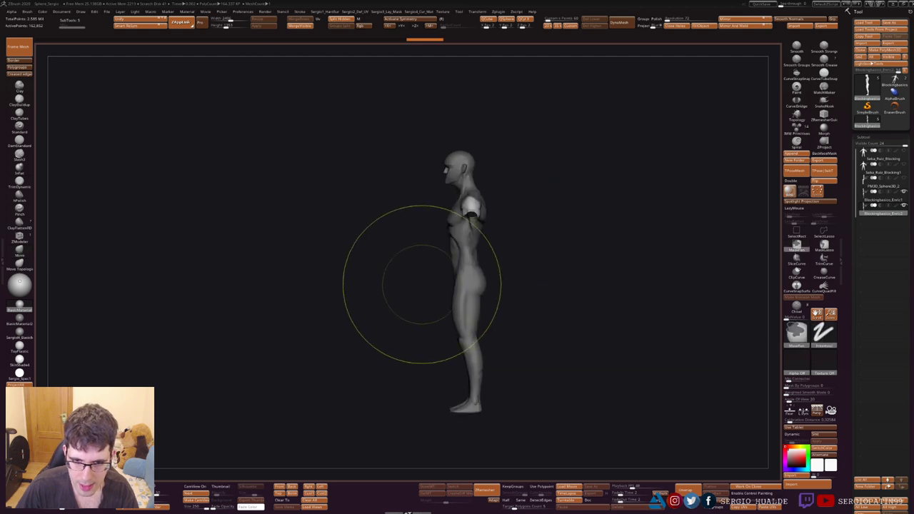
{"action": "left_click", "coordinate": [425, 286], "text": "ctrl"}
{"action": "key", "text": "s"}
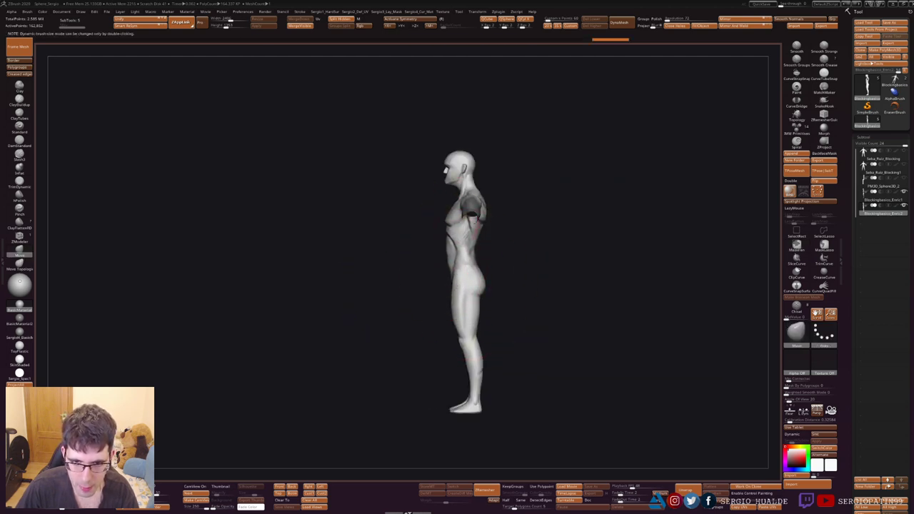
{"action": "scroll", "coordinate": [464, 250], "scroll_direction": "up", "scroll_amount": 2}
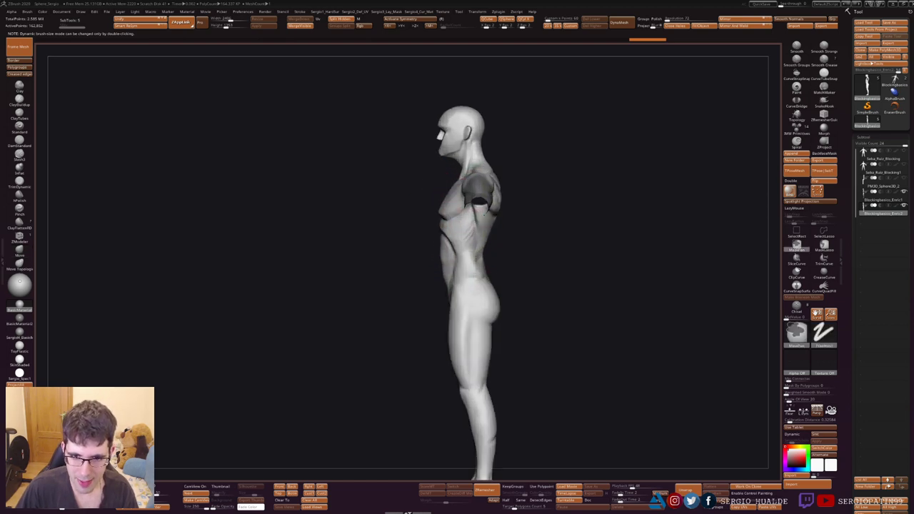
{"action": "scroll", "coordinate": [428, 250], "scroll_direction": "up", "scroll_amount": 2}
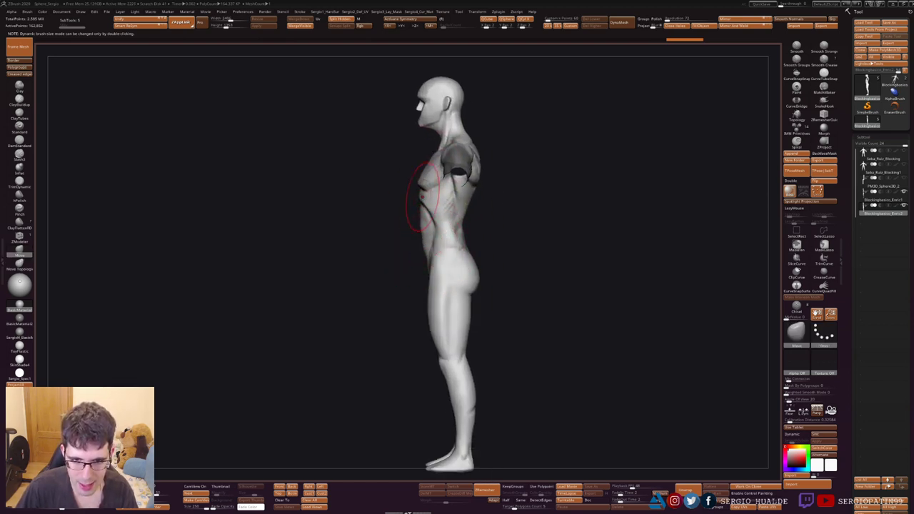
{"action": "mouse_move", "coordinate": [483, 244]}
{"action": "right_mouse_down"}
{"action": "mouse_move", "coordinate": [453, 233]}
{"action": "mouse_move", "coordinate": [461, 222]}
{"action": "right_mouse_up"}
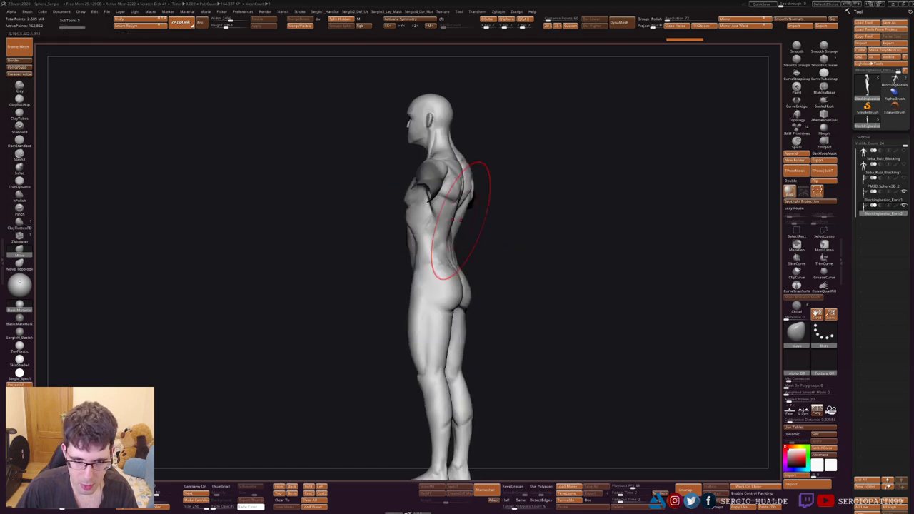
- Sculpt definition into the back, shoulder, hip and buttock
{"action": "left_click_drag", "start_coordinate": [457, 207], "coordinate": [475, 206]}
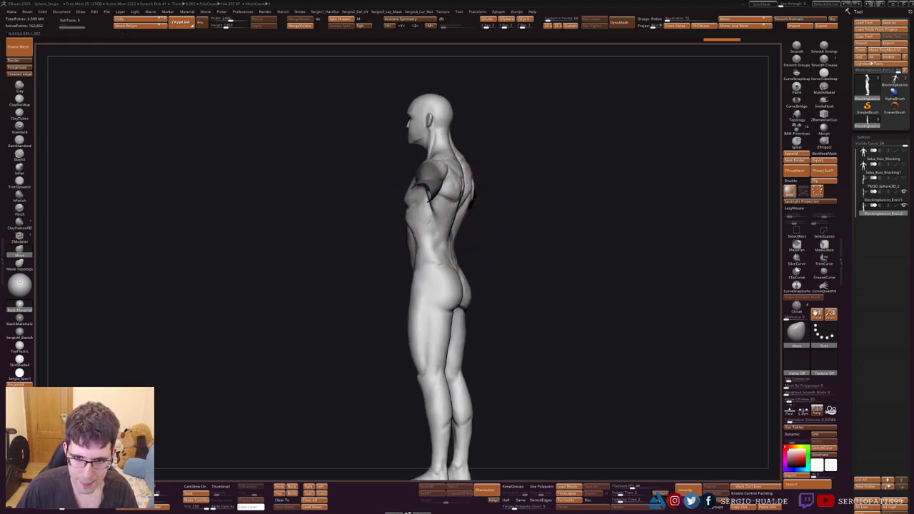
{"action": "right_click_drag", "start_coordinate": [460, 214], "coordinate": [475, 218]}
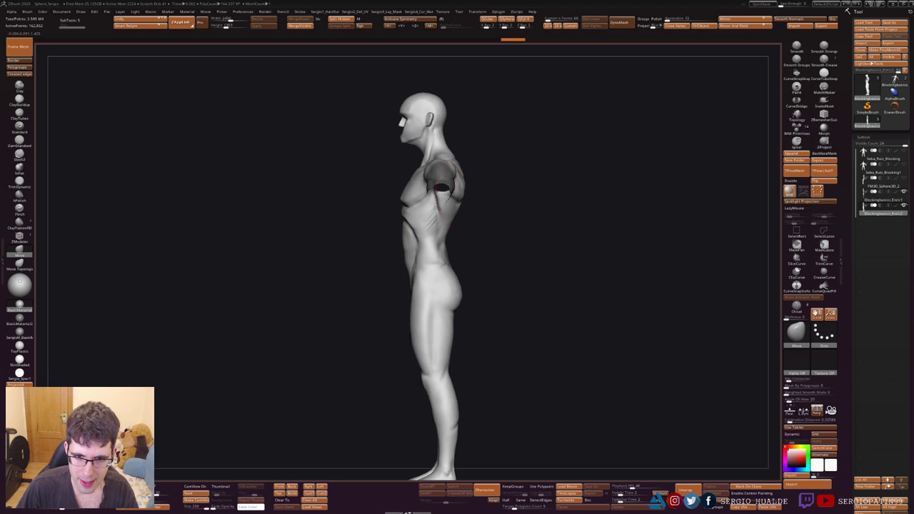
{"action": "right_click", "coordinate": [478, 222]}
{"action": "left_click_drag", "start_coordinate": [449, 296], "coordinate": [454, 311]}
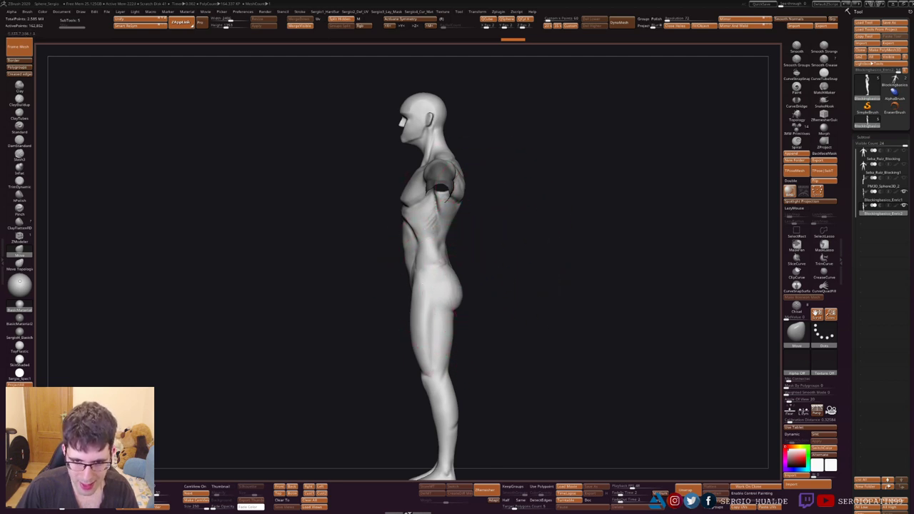
{"action": "mouse_move", "coordinate": [471, 321]}
{"action": "right_mouse_down", "text": "alt"}
{"action": "mouse_move", "coordinate": [471, 228]}
{"action": "mouse_move", "coordinate": [473, 270]}
{"action": "right_mouse_up", "text": "alt"}
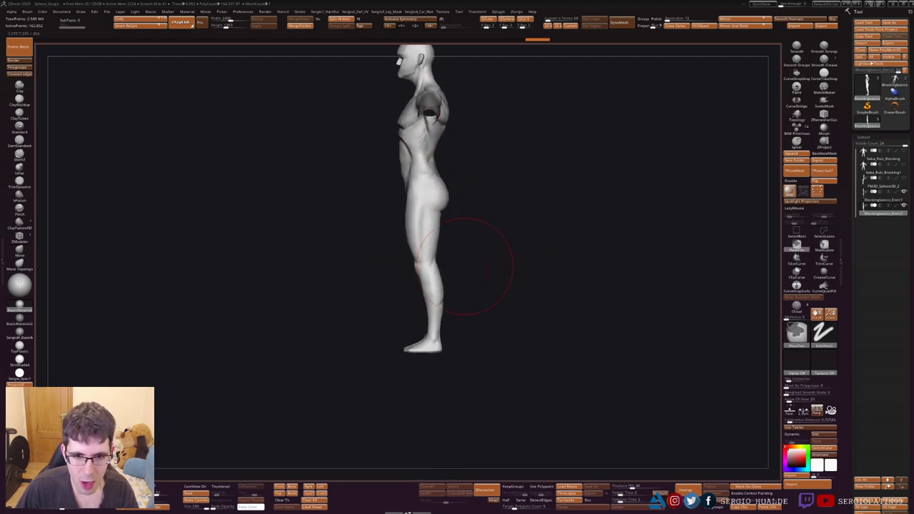
- Reshape the thigh, calf, foot and lower leg, then stroke the front of the thigh
{"action": "left_click_drag", "start_coordinate": [424, 262], "coordinate": [427, 314]}
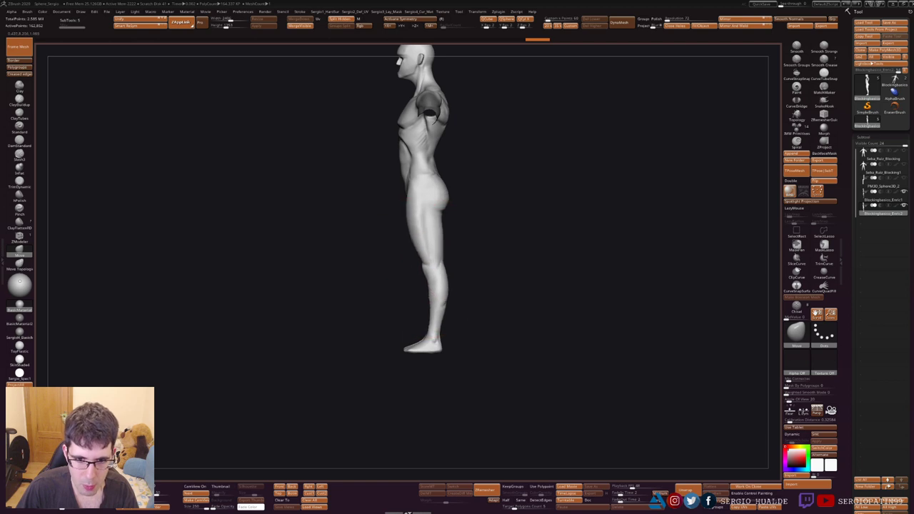
{"action": "left_click_drag", "start_coordinate": [437, 350], "coordinate": [452, 336]}
{"action": "key", "text": "s"}
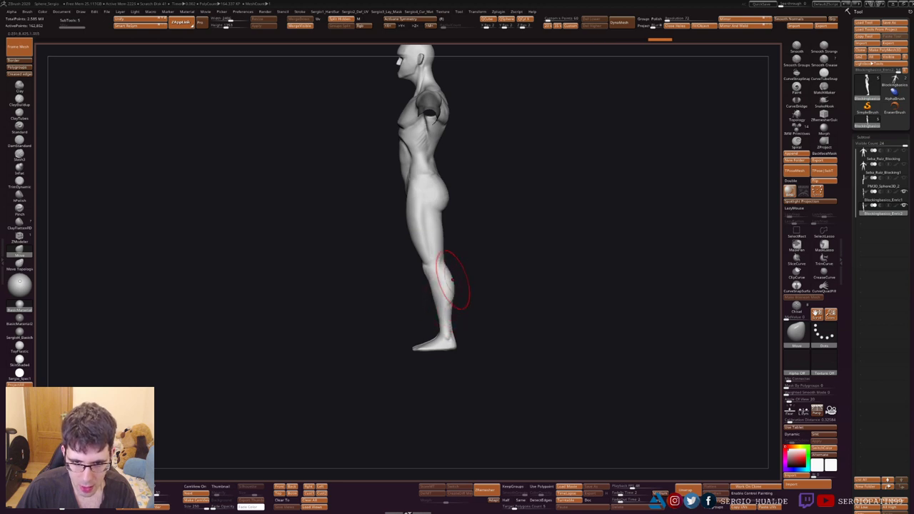
{"action": "left_click_drag", "start_coordinate": [443, 277], "coordinate": [434, 277]}
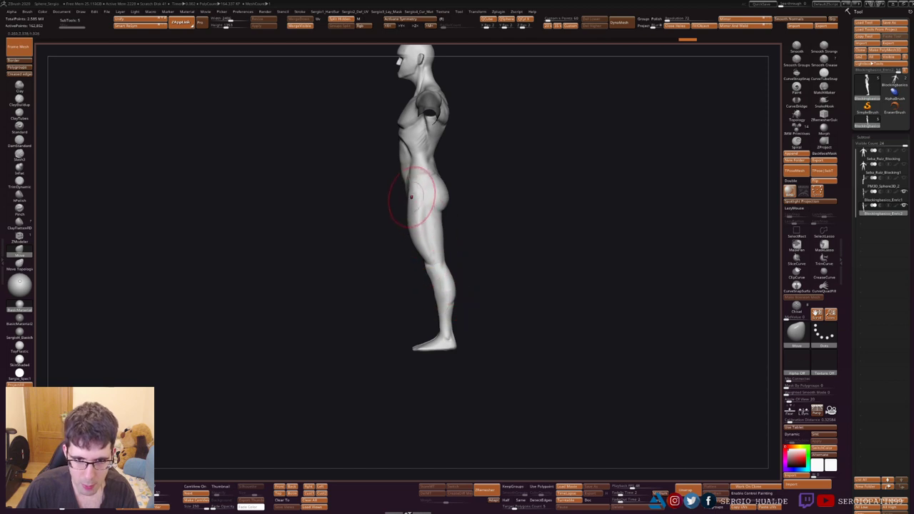
{"action": "left_click_drag", "start_coordinate": [403, 199], "coordinate": [409, 221]}
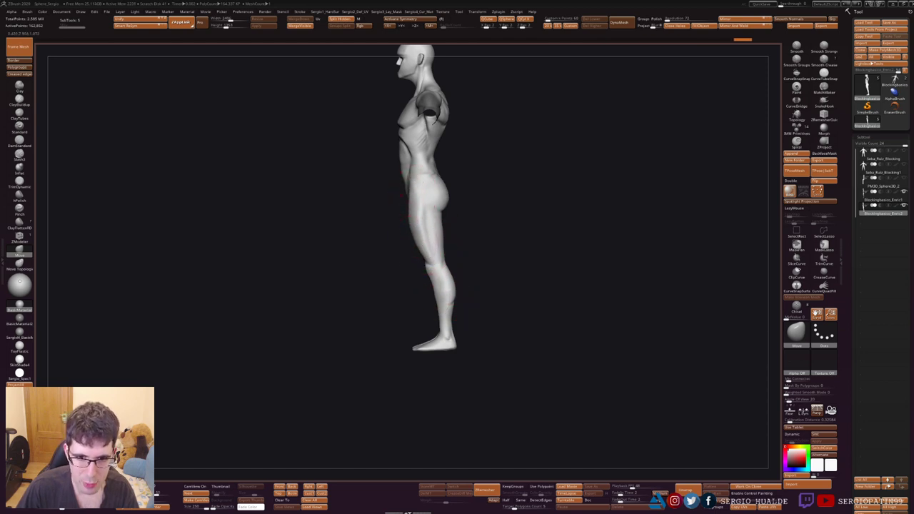
- Undo the last thigh stroke and refine both knees and lower thighs from a three-quarter view
{"action": "key", "text": "ctrl+z"}
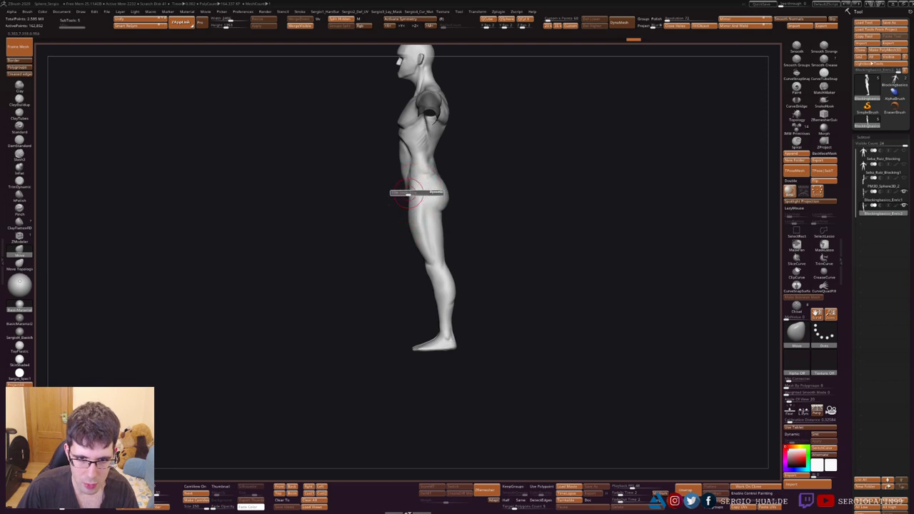
{"action": "left_click_drag", "start_coordinate": [419, 187], "coordinate": [418, 209]}
{"action": "mouse_move", "coordinate": [514, 214]}
{"action": "left_mouse_down"}
{"action": "mouse_move", "coordinate": [564, 214]}
{"action": "mouse_move", "coordinate": [453, 214]}
{"action": "mouse_move", "coordinate": [443, 192]}
{"action": "left_mouse_up"}
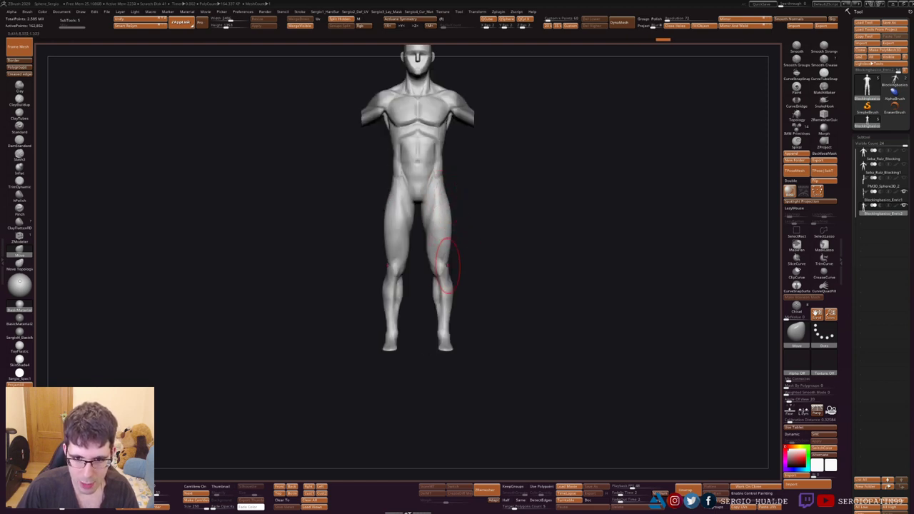
{"action": "left_click_drag", "start_coordinate": [402, 254], "coordinate": [401, 282]}
{"action": "left_click_drag", "start_coordinate": [432, 242], "coordinate": [442, 275]}
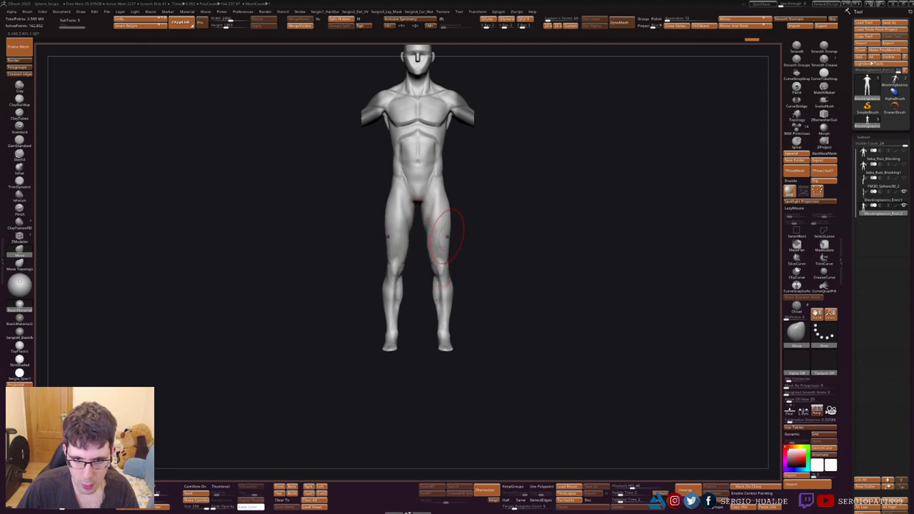
{"action": "left_click_drag", "start_coordinate": [401, 254], "coordinate": [401, 285]}
{"action": "left_click_drag", "start_coordinate": [435, 250], "coordinate": [436, 286]}
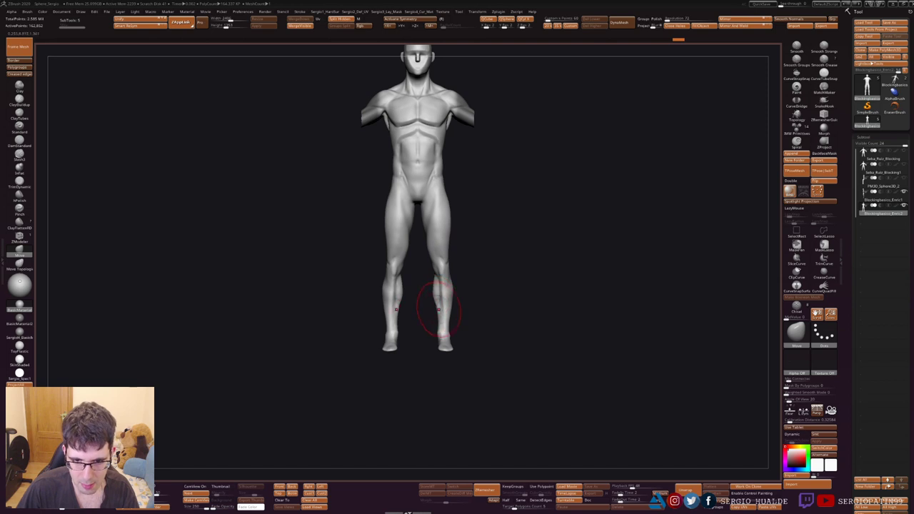
- From the right side, reshape the lower leg, calf and foot
{"action": "left_click_drag", "start_coordinate": [543, 286], "coordinate": [571, 285], "text": "shift"}
{"action": "left_click_drag", "start_coordinate": [543, 215], "coordinate": [543, 257], "text": "alt"}
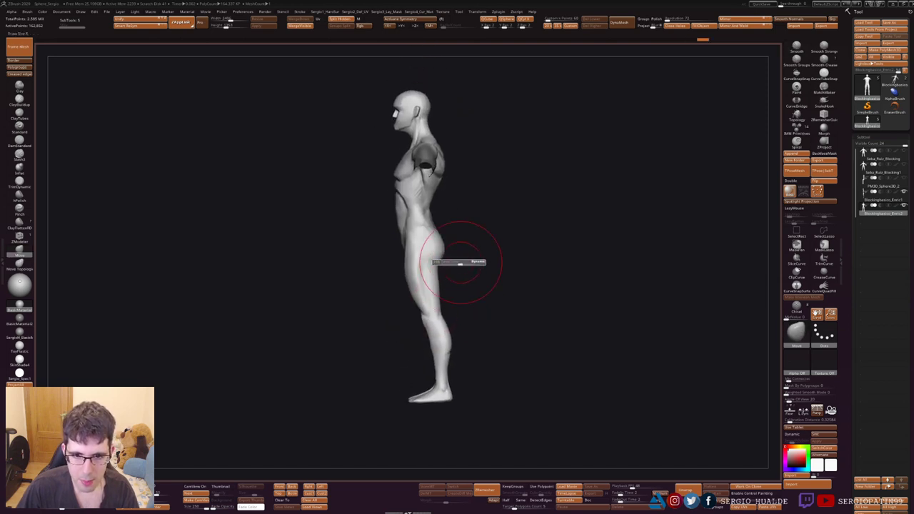
{"action": "left_click_drag", "start_coordinate": [428, 300], "coordinate": [432, 371]}
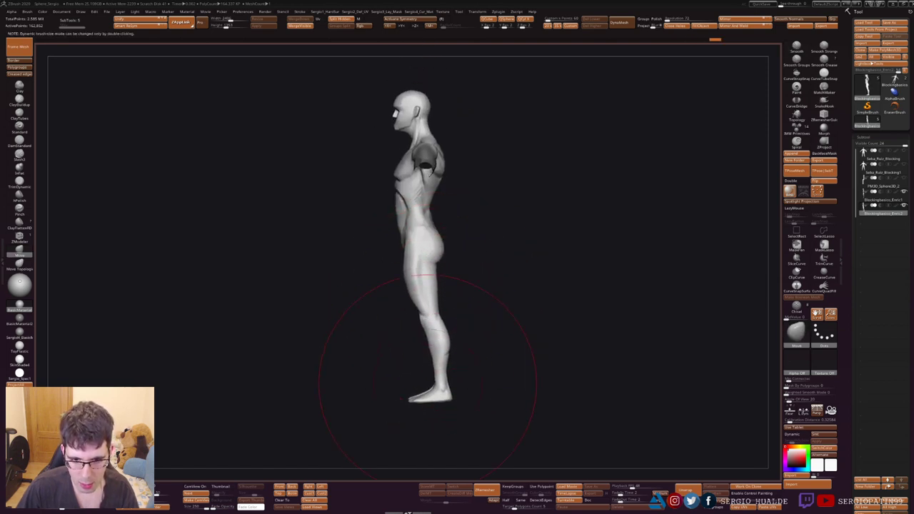
{"action": "left_click_drag", "start_coordinate": [439, 336], "coordinate": [425, 397]}
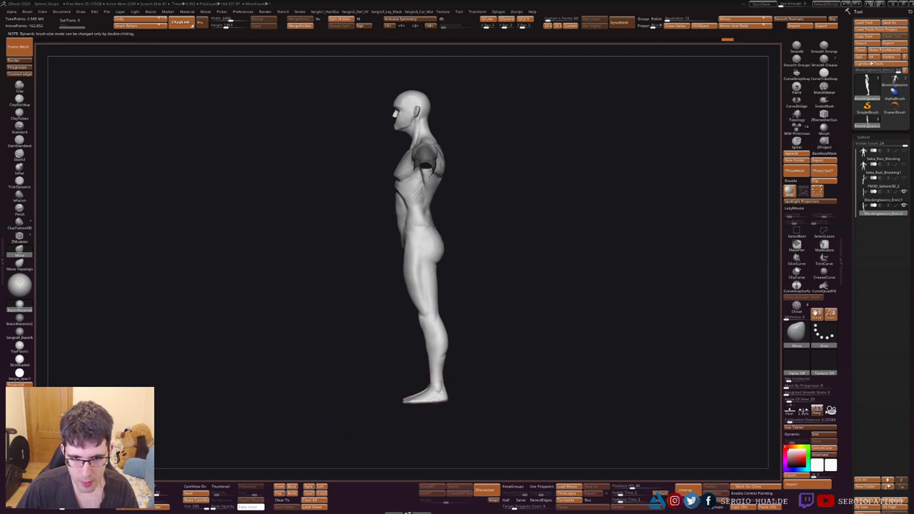
{"action": "mouse_move", "coordinate": [429, 328]}
{"action": "left_mouse_down"}
{"action": "mouse_move", "coordinate": [421, 400]}
{"action": "mouse_move", "coordinate": [418, 285]}
{"action": "left_mouse_up"}
{"action": "right_click_drag", "start_coordinate": [433, 314], "coordinate": [443, 371]}
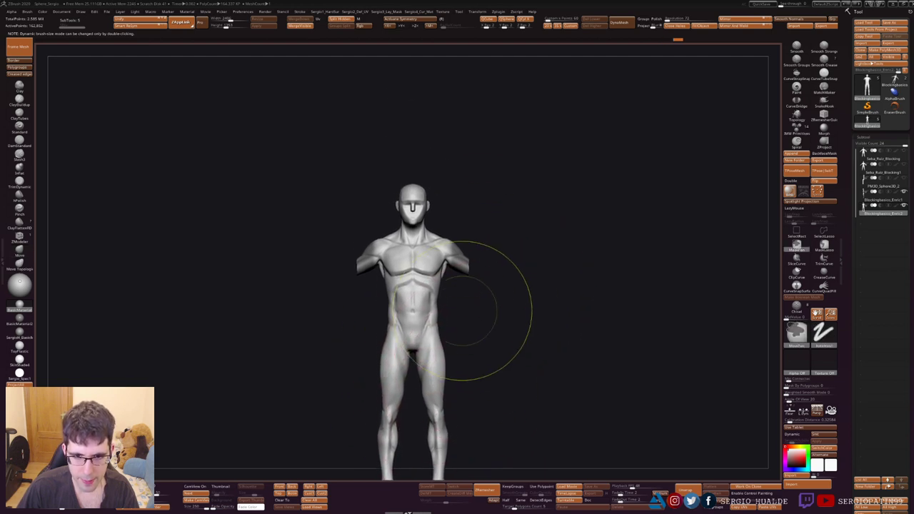
- Unhide the forearms, sculpt both sides of the chest and shoulders, then view the back and side
{"action": "key", "text": "ctrl+z"}
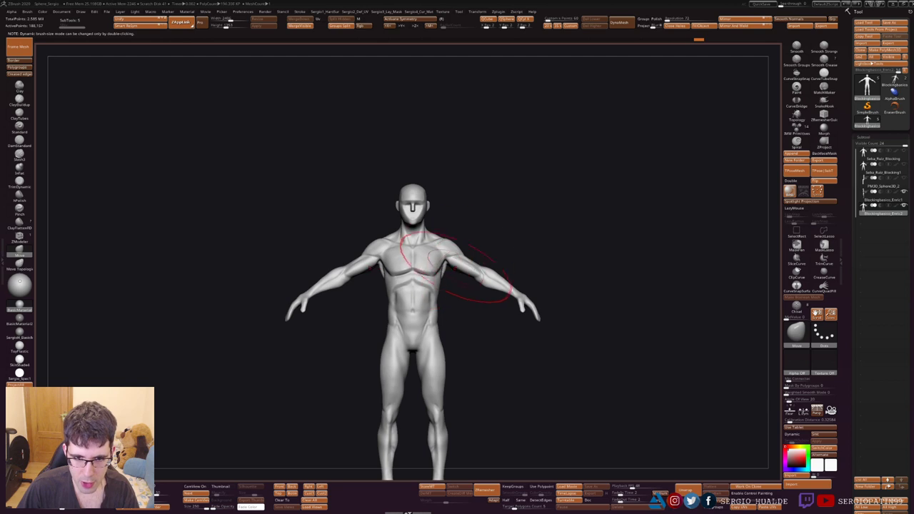
{"action": "left_click_drag", "start_coordinate": [447, 270], "coordinate": [428, 242]}
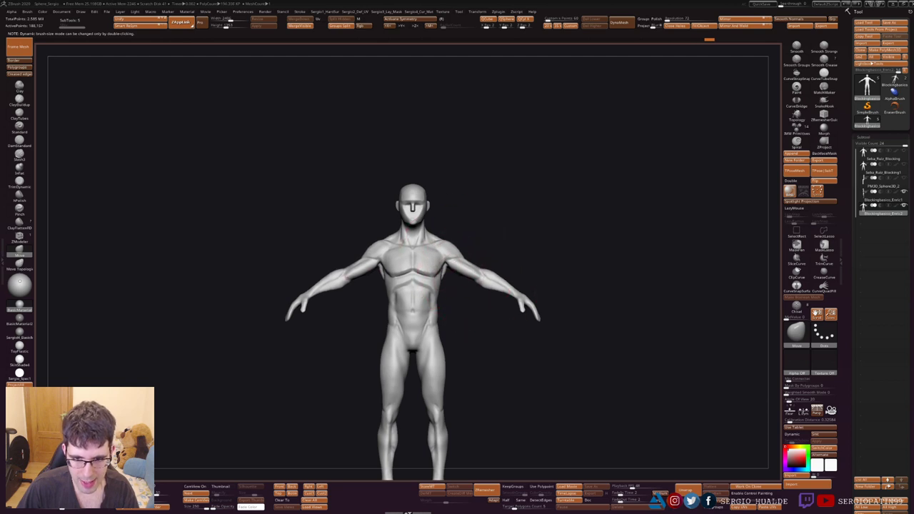
{"action": "left_click_drag", "start_coordinate": [473, 273], "coordinate": [629, 275]}
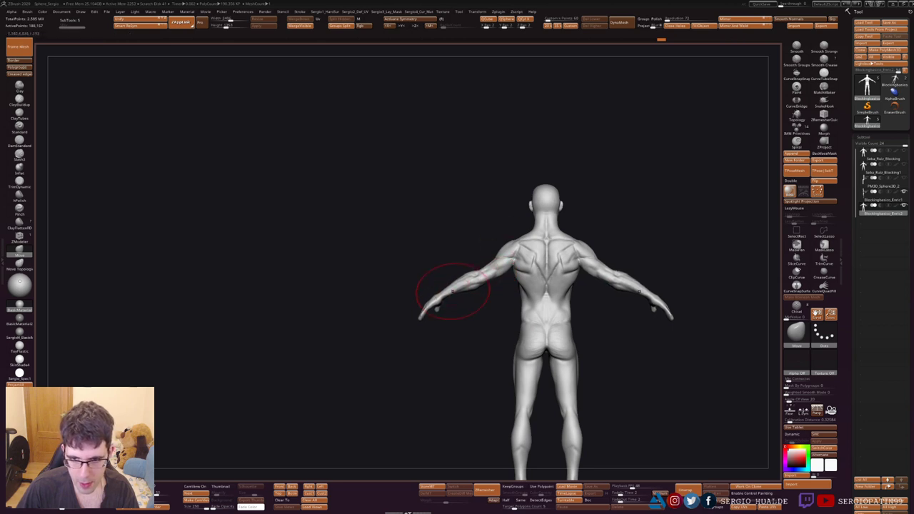
{"action": "right_click_drag", "start_coordinate": [453, 291], "coordinate": [389, 307], "text": "alt"}
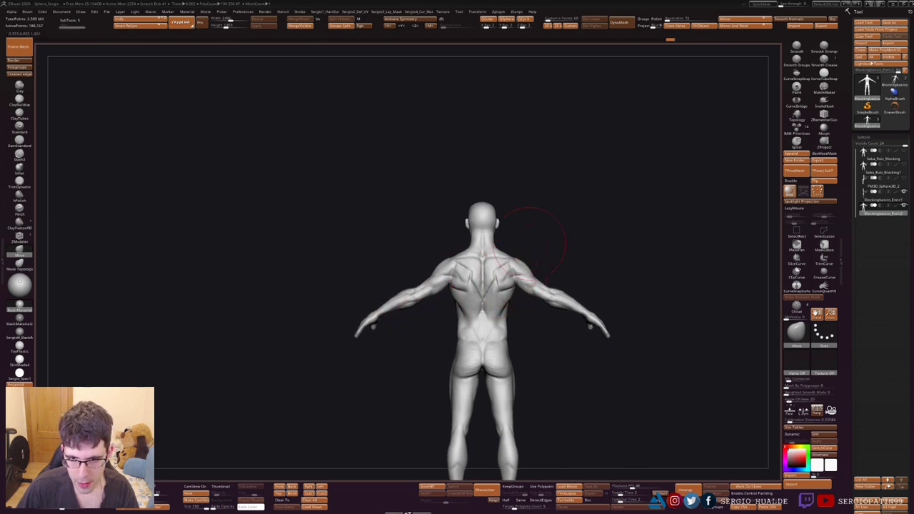
{"action": "mouse_move", "coordinate": [532, 243]}
{"action": "right_mouse_down"}
{"action": "mouse_move", "coordinate": [481, 313]}
{"action": "mouse_move", "coordinate": [490, 325]}
{"action": "right_mouse_up"}
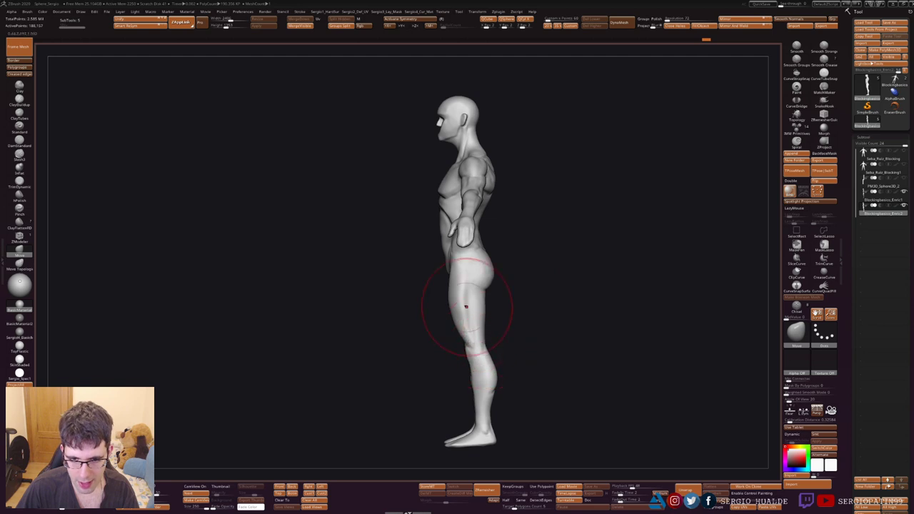
- Mask the body and rotate the head more upright around a pivot at the neck
{"action": "key", "text": "bracketleft"}
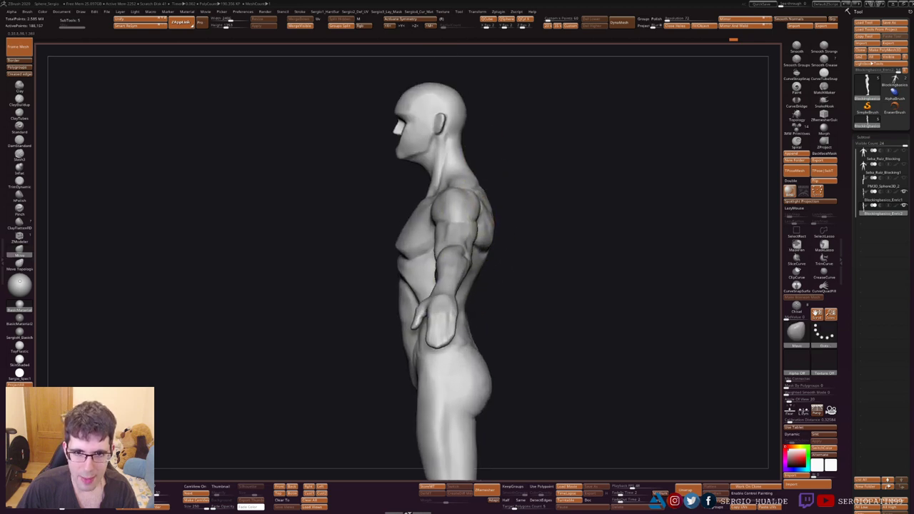
{"action": "right_click_drag", "start_coordinate": [469, 338], "coordinate": [463, 158], "text": "ctrl"}
{"action": "left_click_drag", "start_coordinate": [472, 163], "coordinate": [363, 321], "text": "ctrl"}
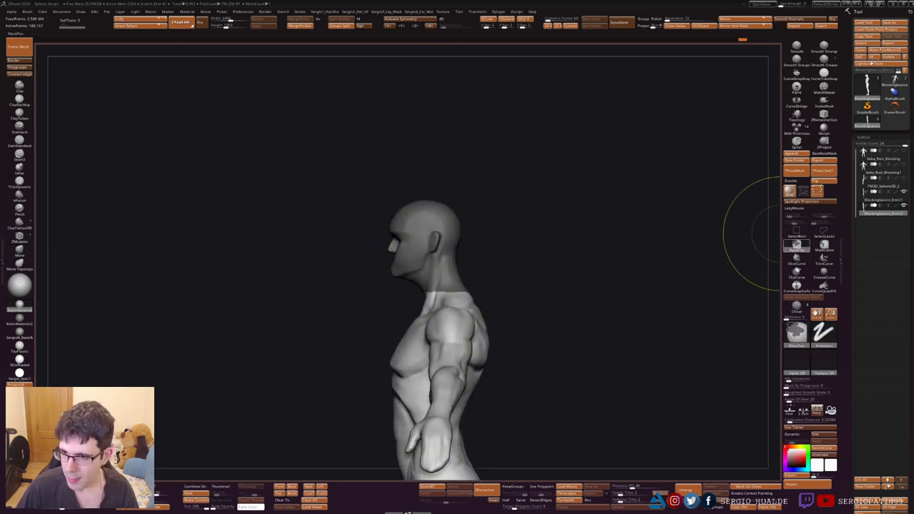
{"action": "mouse_move", "coordinate": [536, 193]}
{"action": "left_mouse_down", "text": "ctrl+alt"}
{"action": "mouse_move", "coordinate": [371, 139]}
{"action": "mouse_move", "coordinate": [321, 140]}
{"action": "mouse_move", "coordinate": [528, 207]}
{"action": "left_mouse_up", "text": "ctrl+alt"}
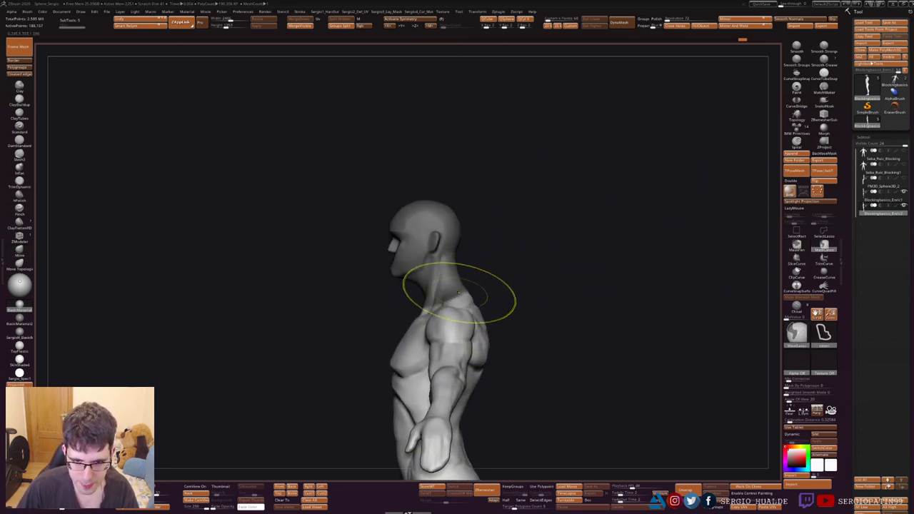
{"action": "left_click", "coordinate": [490, 269], "text": "ctrl"}
{"action": "key", "text": "w"}
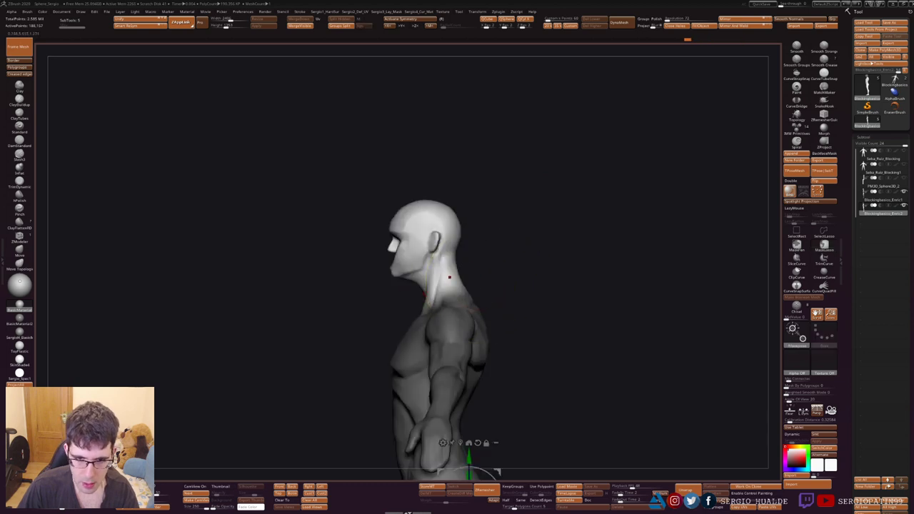
{"action": "left_click", "coordinate": [439, 277]}
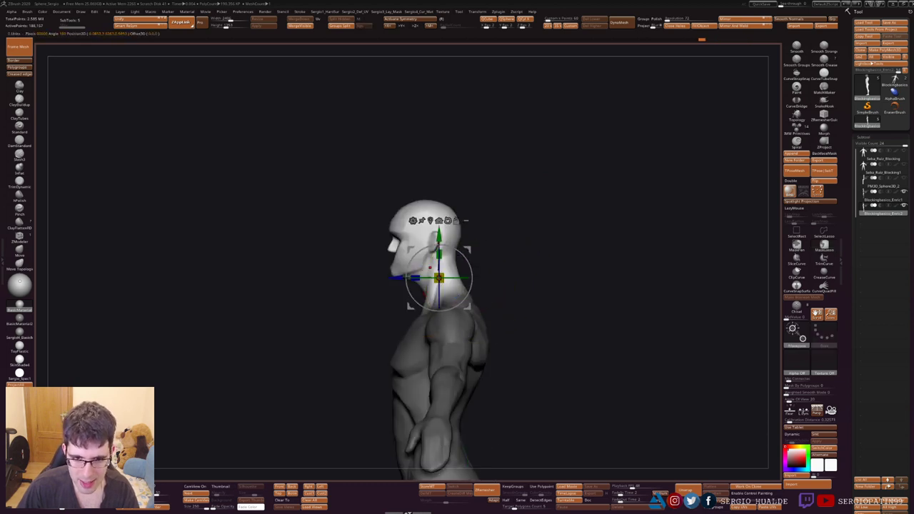
{"action": "mouse_move", "coordinate": [438, 245]}
{"action": "left_mouse_down"}
{"action": "mouse_move", "coordinate": [465, 263]}
{"action": "mouse_move", "coordinate": [484, 341]}
{"action": "left_mouse_up"}
- Lasso-mask and invert to free the head, scale it up slightly, then clear the mask
{"action": "key", "text": "q"}
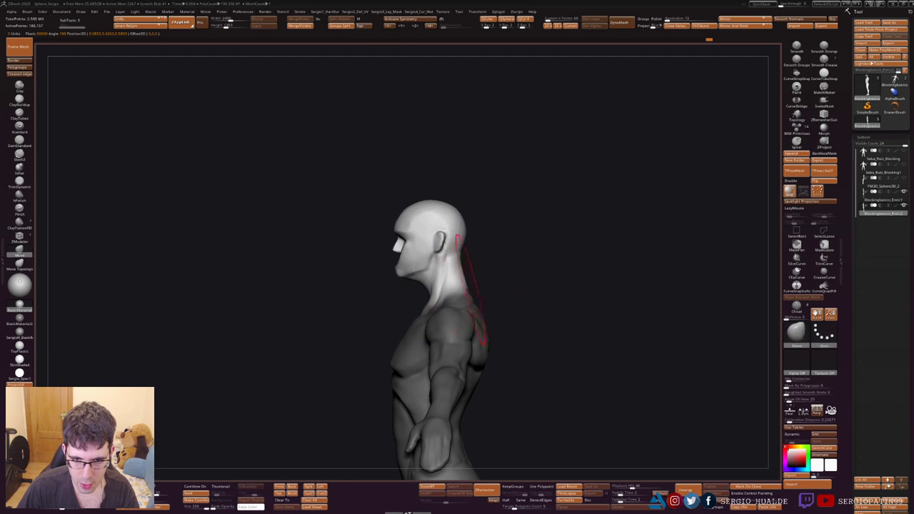
{"action": "left_click_drag", "start_coordinate": [483, 279], "coordinate": [438, 293]}
{"action": "key", "text": "s"}
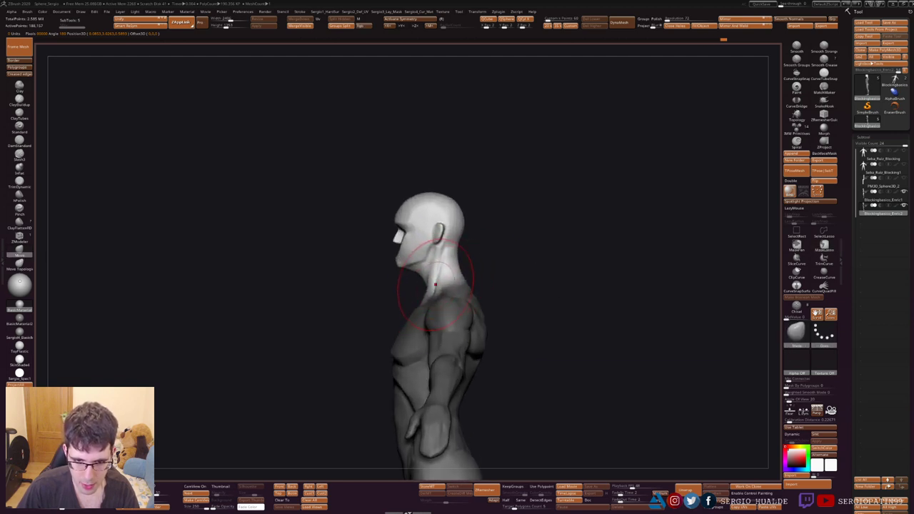
{"action": "left_click_drag", "start_coordinate": [490, 256], "coordinate": [500, 239], "text": "ctrl"}
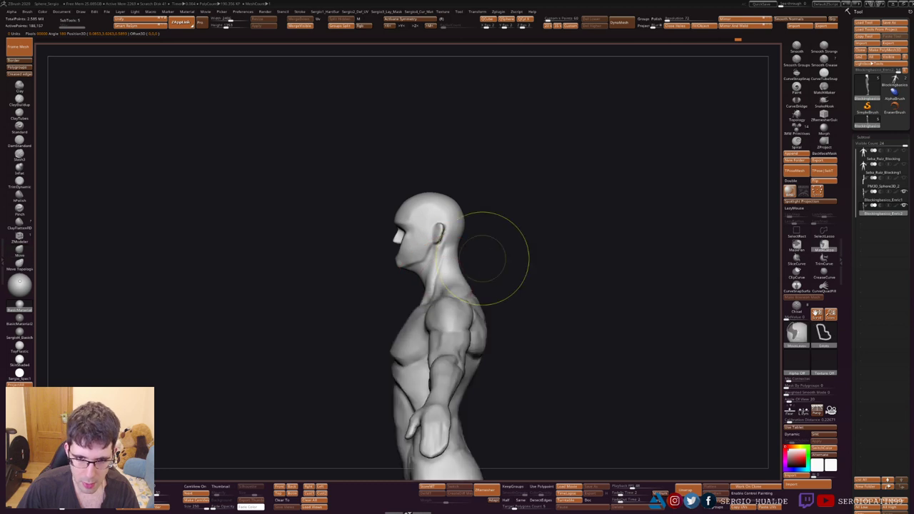
{"action": "mouse_move", "coordinate": [490, 187]}
{"action": "left_mouse_down", "text": "ctrl"}
{"action": "mouse_move", "coordinate": [389, 273]}
{"action": "mouse_move", "coordinate": [471, 203]}
{"action": "left_mouse_up", "text": "ctrl"}
{"action": "left_click", "coordinate": [486, 241], "text": "ctrl"}
{"action": "key", "text": "w"}
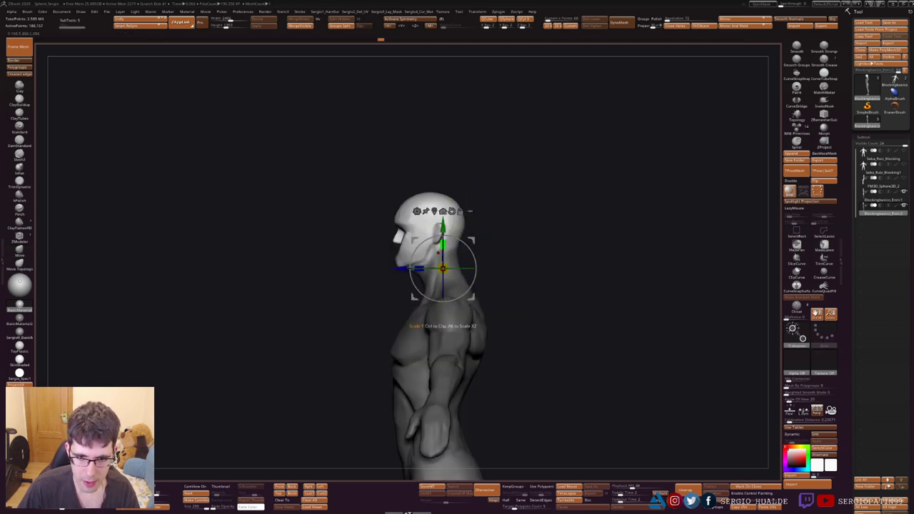
{"action": "left_click_drag", "start_coordinate": [443, 268], "coordinate": [437, 260]}
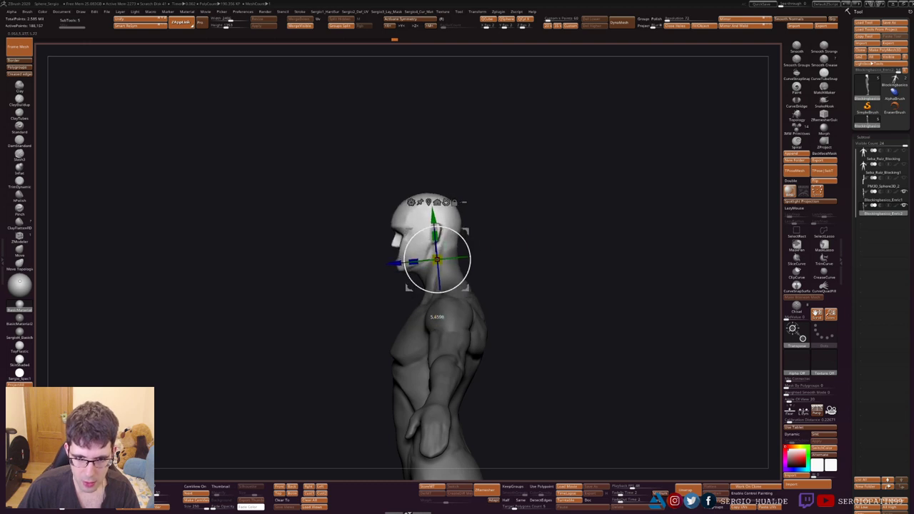
{"action": "key", "text": "q"}
{"action": "left_click", "coordinate": [500, 343], "text": "ctrl"}
{"action": "left_click_drag", "start_coordinate": [500, 343], "coordinate": [483, 350], "text": "alt"}
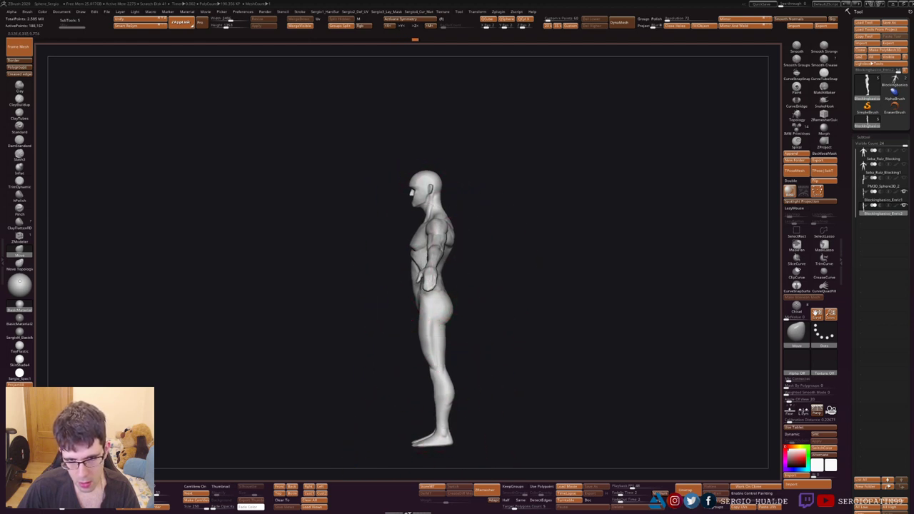
- Mask the body and rotate the raised arm downward about the shoulder with the gizmo
{"action": "mouse_move", "coordinate": [439, 241]}
{"action": "right_mouse_down"}
{"action": "mouse_move", "coordinate": [478, 271]}
{"action": "mouse_move", "coordinate": [439, 255]}
{"action": "right_mouse_up"}
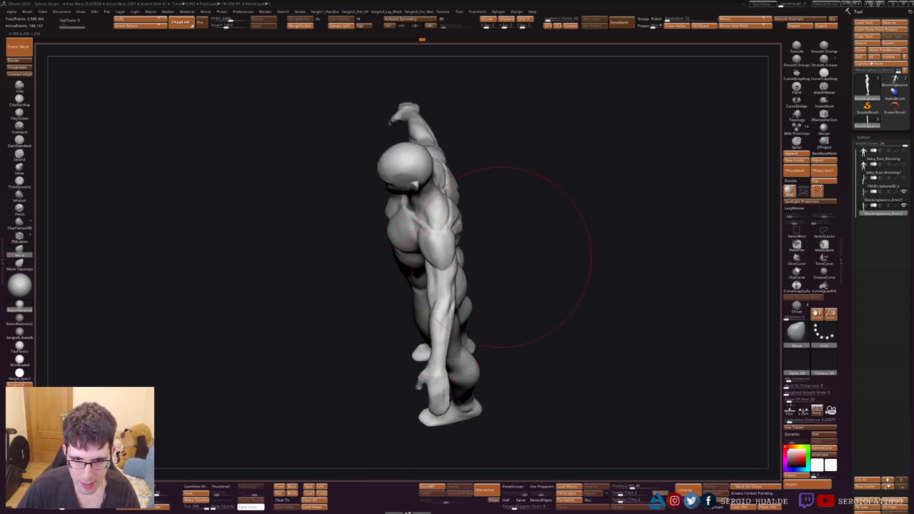
{"action": "mouse_move", "coordinate": [529, 236]}
{"action": "right_mouse_down"}
{"action": "mouse_move", "coordinate": [541, 255]}
{"action": "mouse_move", "coordinate": [530, 218]}
{"action": "mouse_move", "coordinate": [450, 273]}
{"action": "right_mouse_up"}
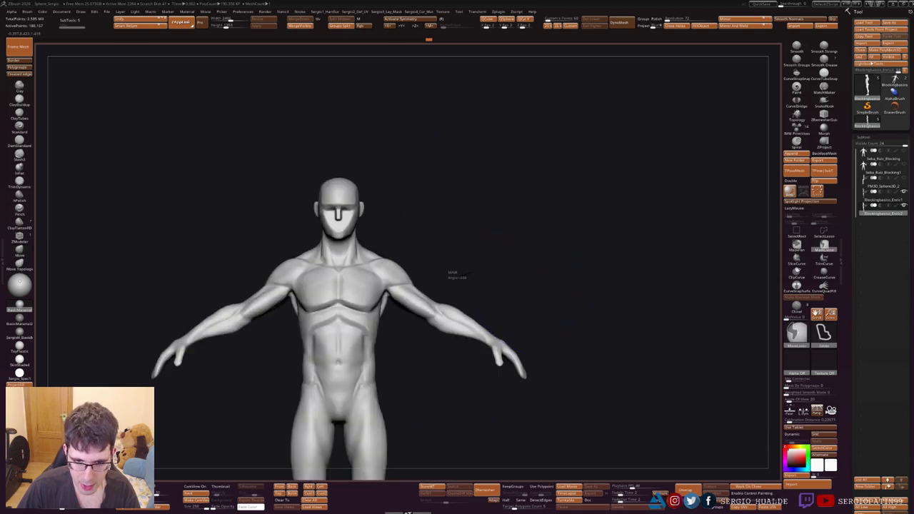
{"action": "left_click_drag", "start_coordinate": [432, 274], "coordinate": [436, 286], "text": "ctrl"}
{"action": "right_click_drag", "start_coordinate": [520, 259], "coordinate": [497, 321]}
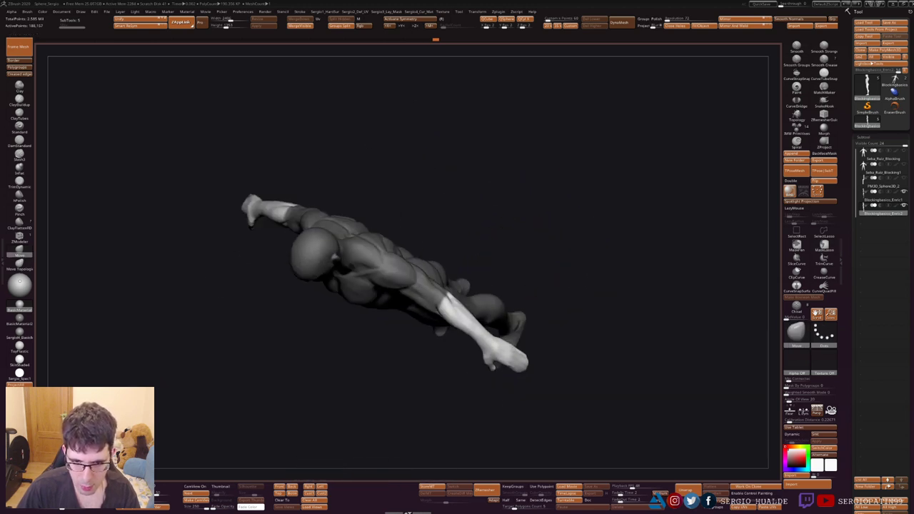
{"action": "key", "text": "w"}
{"action": "left_click", "coordinate": [438, 303]}
{"action": "left_click_drag", "start_coordinate": [464, 317], "coordinate": [447, 333]}
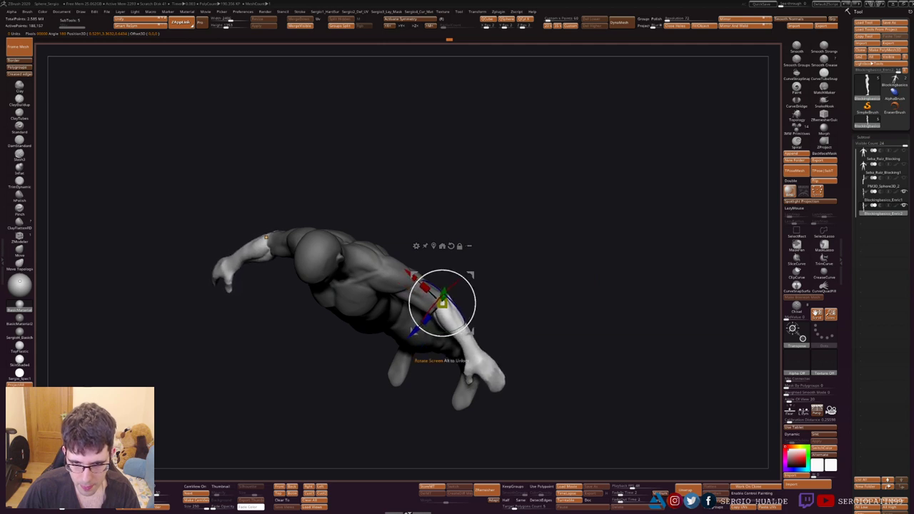
- Clear the mask and turn the figure to a side profile to check the lowered arm
{"action": "key", "text": "q"}
{"action": "left_click", "coordinate": [607, 178], "text": "ctrl"}
{"action": "right_click_drag", "start_coordinate": [608, 179], "coordinate": [607, 235], "text": "shift"}
{"action": "left_click", "coordinate": [510, 265], "text": "ctrl"}
{"action": "mouse_move", "coordinate": [540, 286]}
{"action": "right_mouse_down"}
{"action": "mouse_move", "coordinate": [503, 310]}
{"action": "mouse_move", "coordinate": [476, 285]}
{"action": "mouse_move", "coordinate": [550, 275]}
{"action": "mouse_move", "coordinate": [523, 274]}
{"action": "right_mouse_up"}
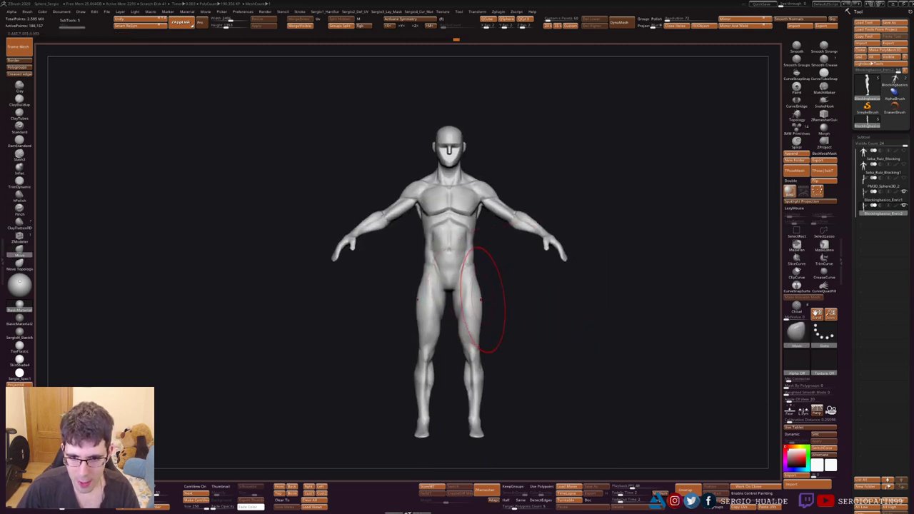
{"action": "right_click_drag", "start_coordinate": [477, 373], "coordinate": [486, 286]}
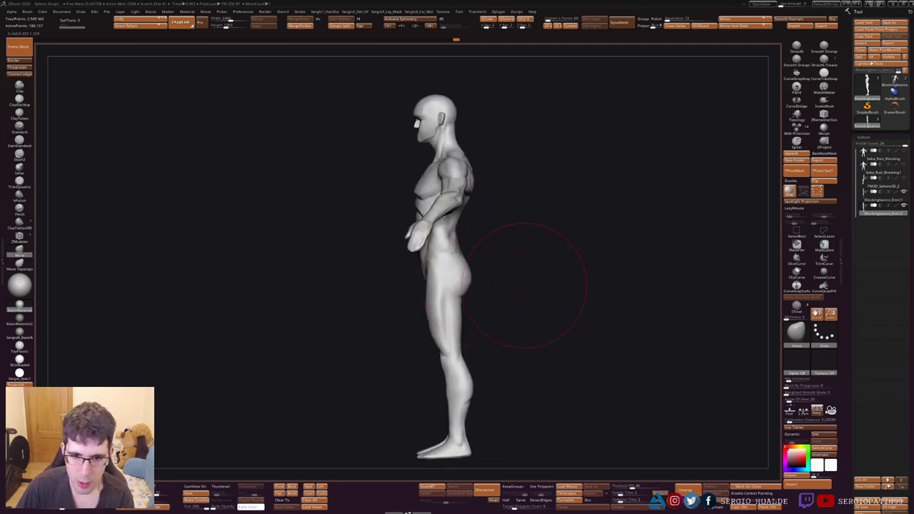
- Cycle through the posed versions: arms hanging, arms folded, hands at hips, and the next pose
{"action": "key", "text": "Down"}
{"action": "key", "text": "Down"}
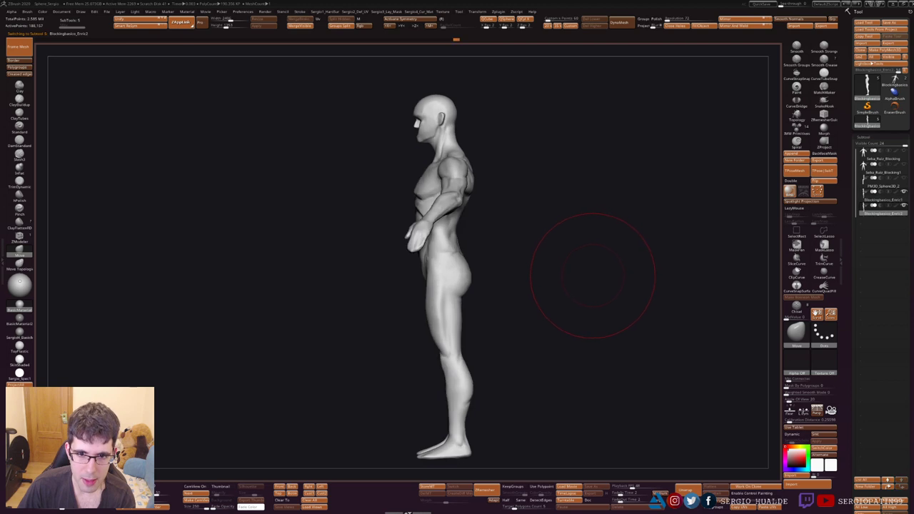
{"action": "key", "text": "Down"}
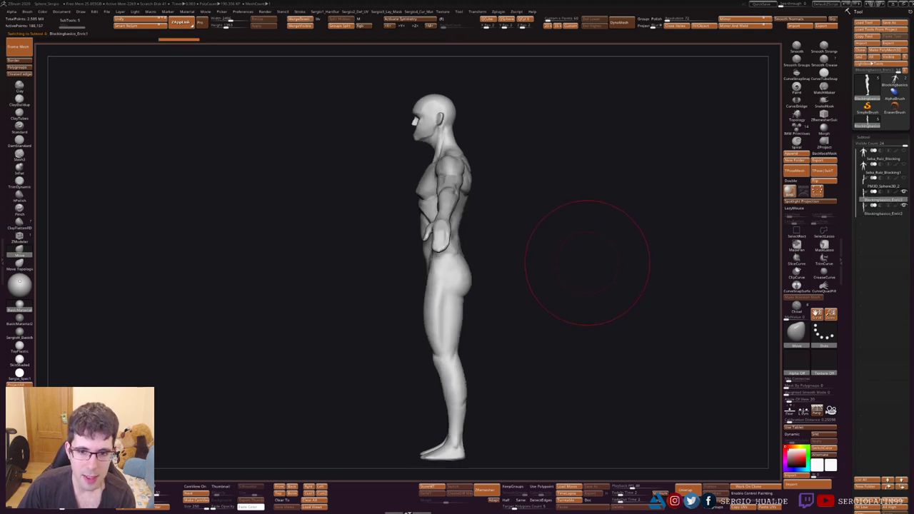
{"action": "key", "text": "Down"}
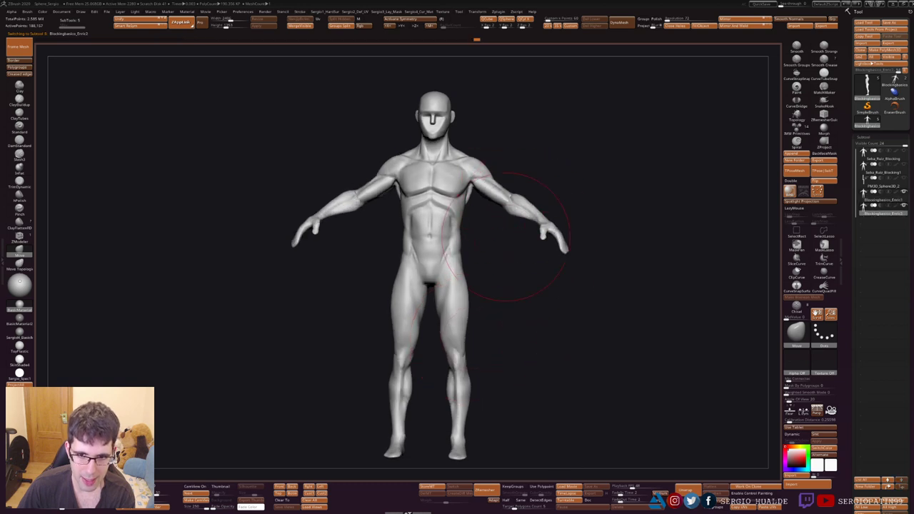
{"action": "left_click_drag", "start_coordinate": [506, 236], "coordinate": [457, 290]}
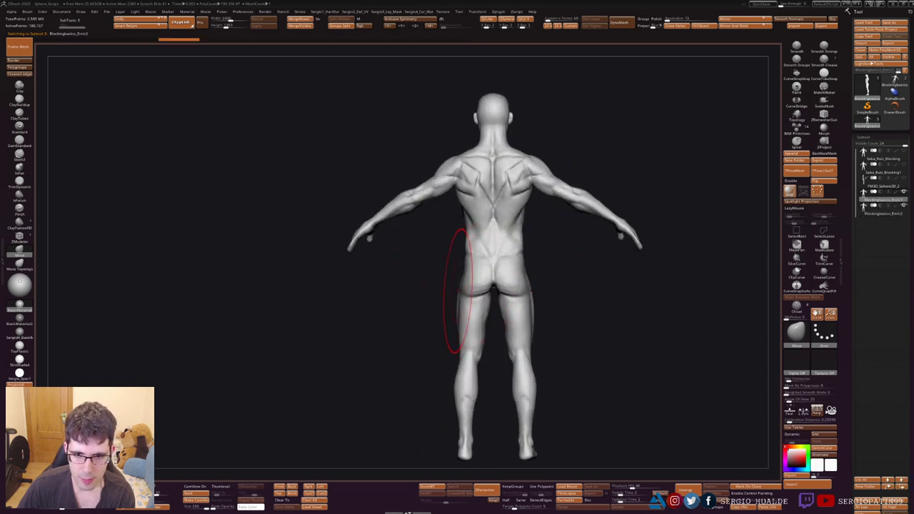
{"action": "left_click", "coordinate": [883, 213]}
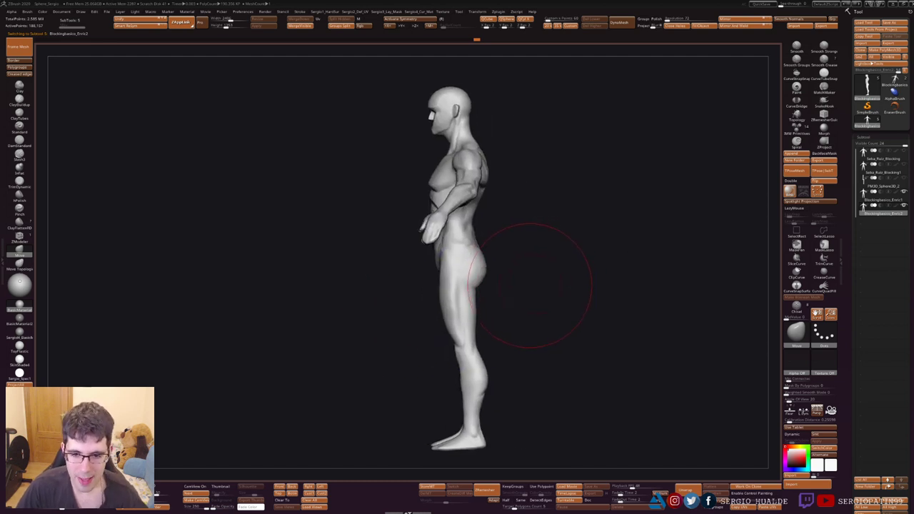
- Slide a duplicate figure left for side-by-side comparison, then undo the move and copy
{"action": "key", "text": "w"}
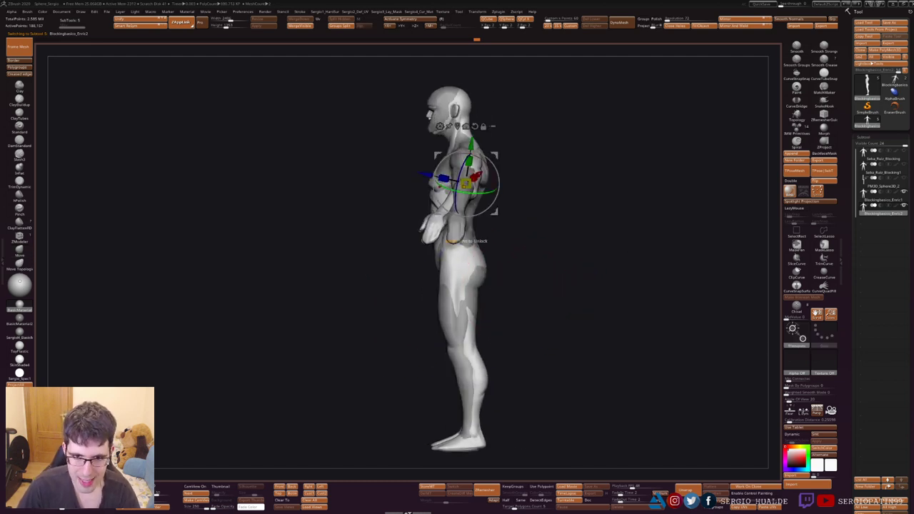
{"action": "left_click_drag", "start_coordinate": [444, 178], "coordinate": [369, 183], "text": "ctrl"}
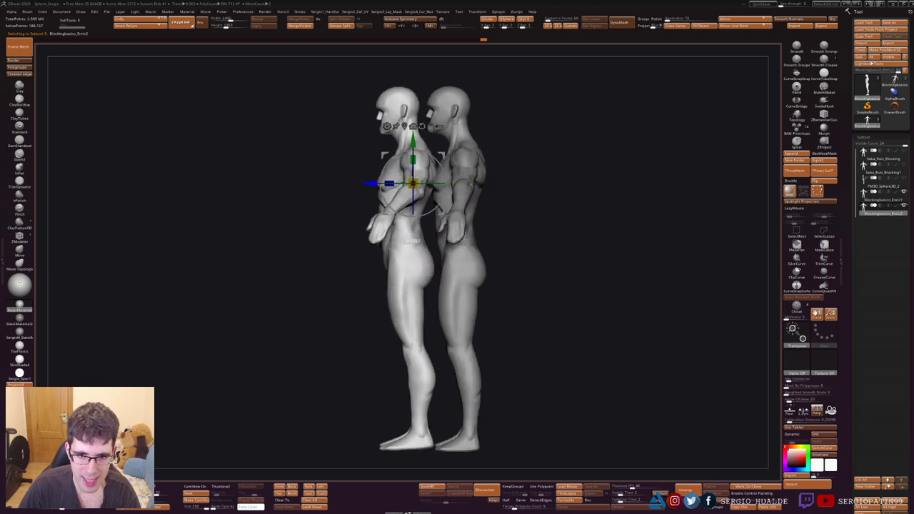
{"action": "key", "text": "q"}
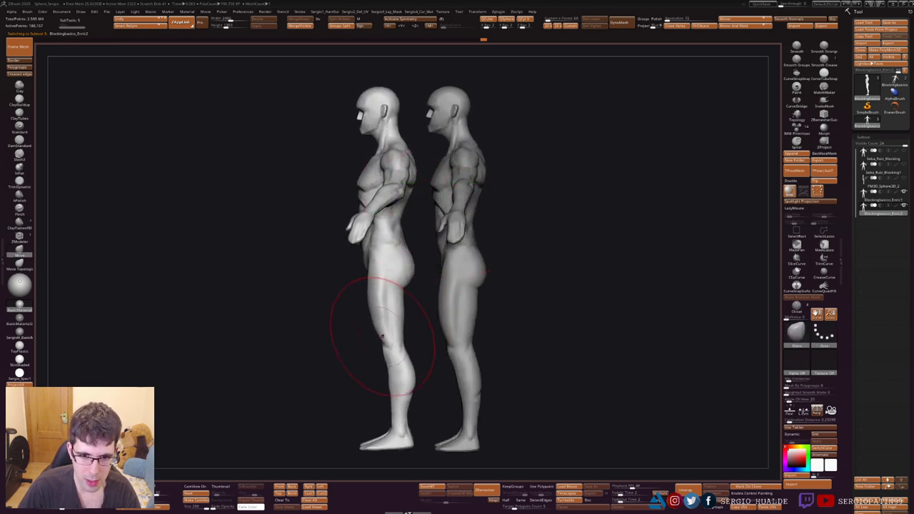
{"action": "key", "text": "ctrl+z"}
{"action": "key", "text": "w"}
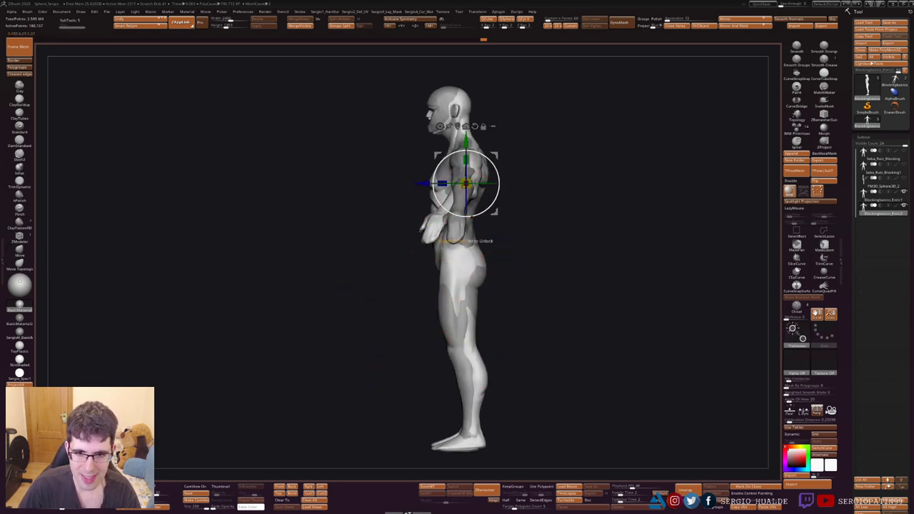
{"action": "key", "text": "ctrl+z"}
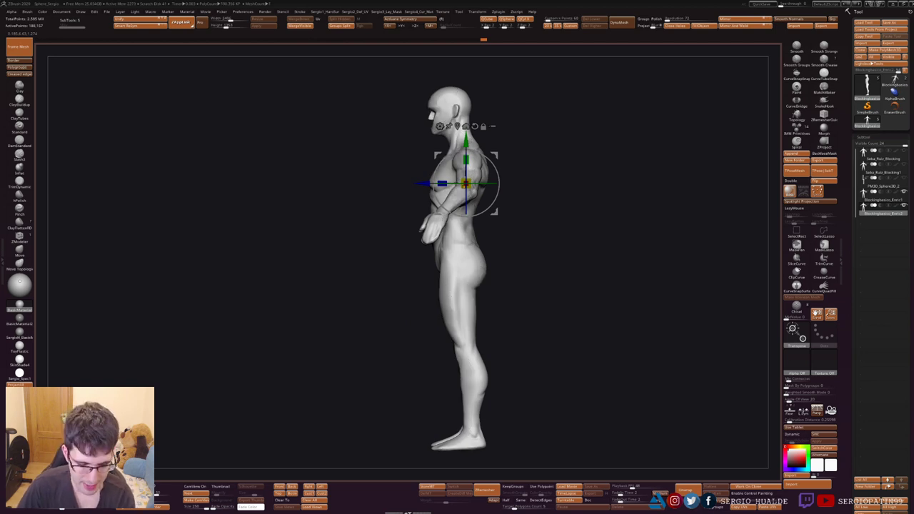
{"action": "key", "text": "q"}
- Step back and forth in history to compare poses, ending on the hands-clasped pose
{"action": "key", "text": "ctrl+z"}
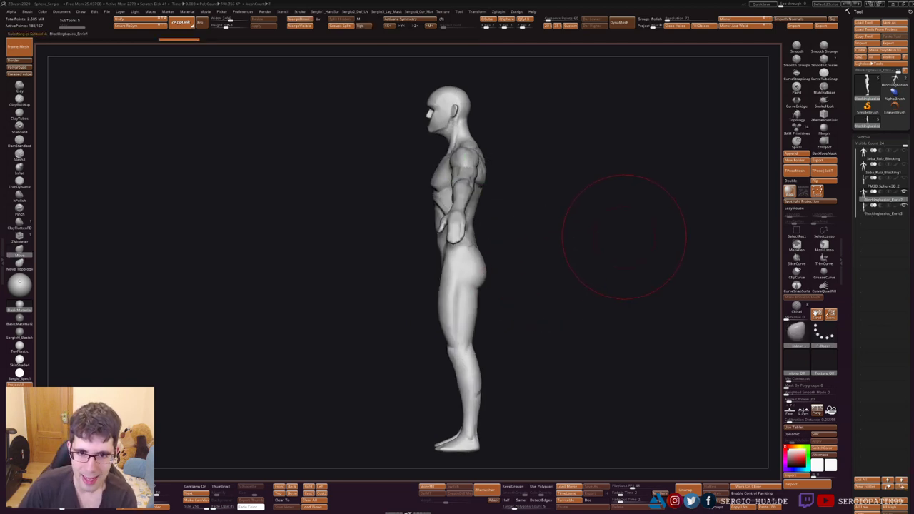
{"action": "key", "text": "ctrl+shift+z"}
{"action": "key", "text": "ctrl+z"}
{"action": "key", "text": "ctrl+shift+z"}
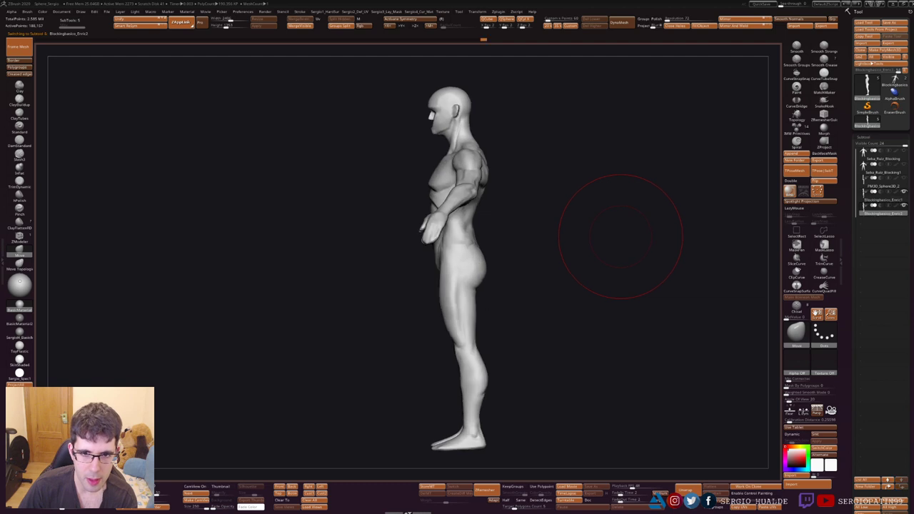
{"action": "key", "text": "ctrl+z"}
{"action": "key", "text": "ctrl+shift+z"}
{"action": "key", "text": "ctrl+shift+z"}
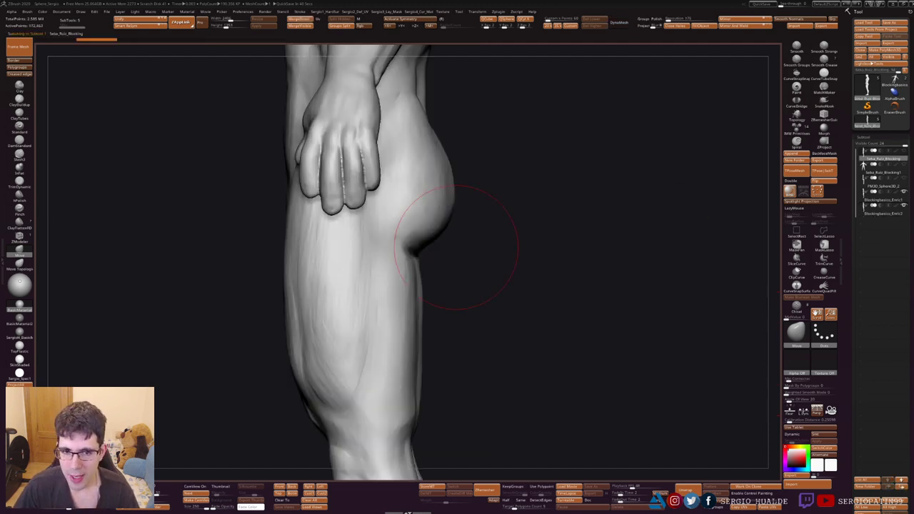
- Toggle repeatedly between the smooth blocking mesh and the detailed reference sculpt to compare them
{"action": "mouse_move", "coordinate": [470, 265]}
{"action": "left_mouse_down"}
{"action": "mouse_move", "coordinate": [393, 224]}
{"action": "mouse_move", "coordinate": [591, 218]}
{"action": "left_mouse_up"}
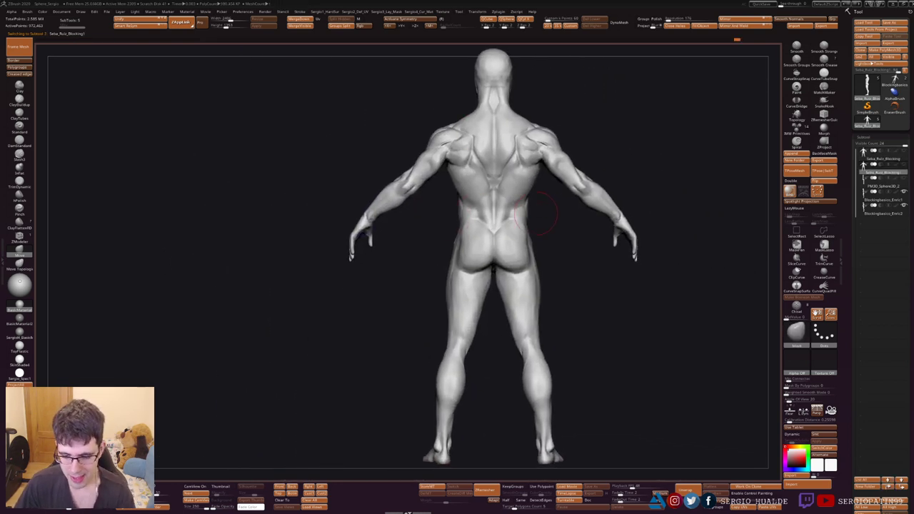
{"action": "left_click", "coordinate": [616, 211], "text": "alt"}
{"action": "left_click", "coordinate": [620, 214], "text": "alt"}
{"action": "left_click", "coordinate": [622, 213], "text": "alt"}
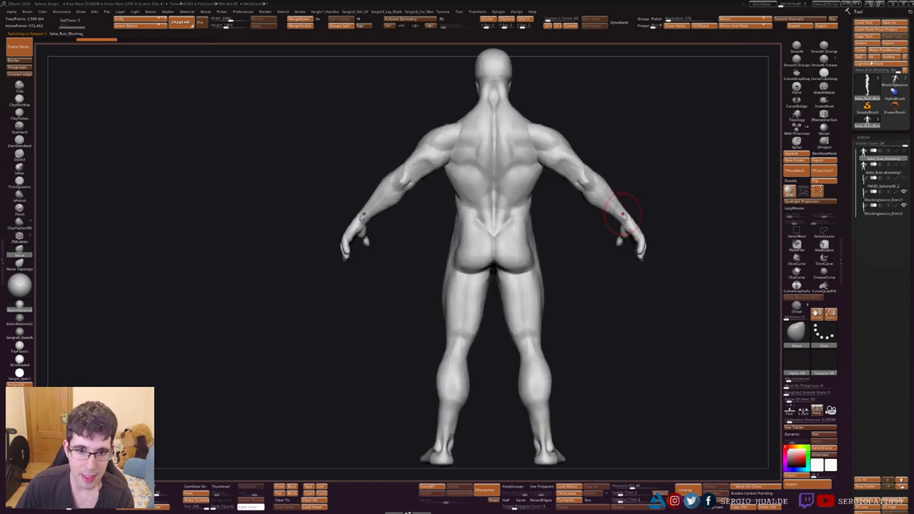
{"action": "left_click", "coordinate": [622, 213], "text": "alt"}
{"action": "left_click", "coordinate": [621, 214], "text": "alt"}
{"action": "left_click", "coordinate": [611, 201], "text": "alt"}
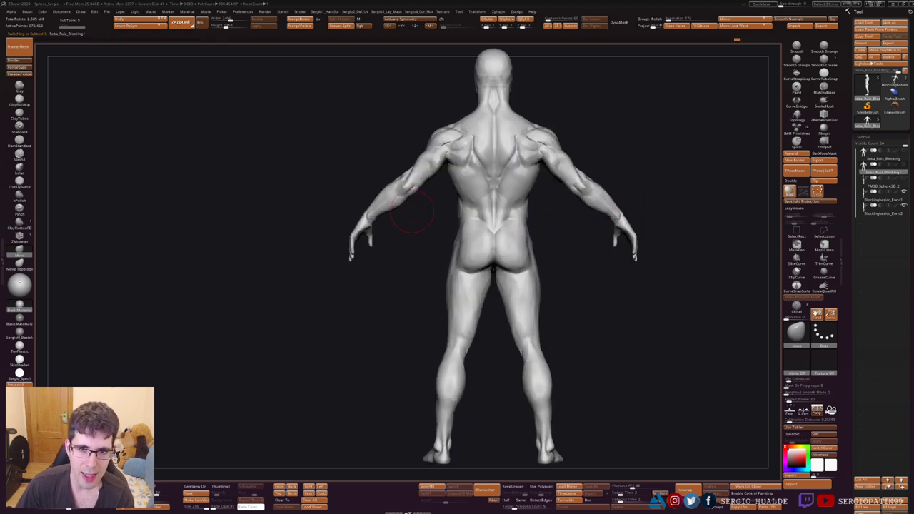
- Turn the model to a centred front view, then go to the course lesson page
{"action": "left_click_drag", "start_coordinate": [390, 196], "coordinate": [543, 200]}
{"action": "left_click_drag", "start_coordinate": [336, 214], "coordinate": [490, 231], "text": "alt"}
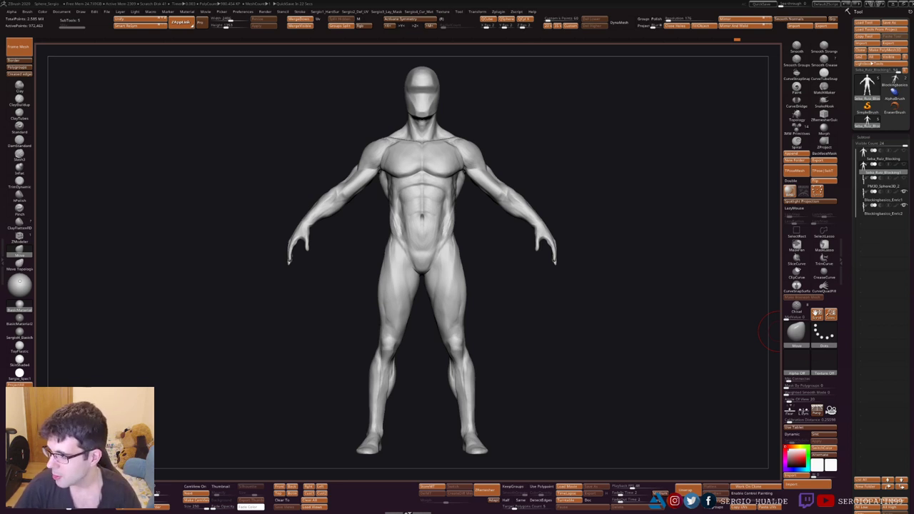
{"action": "key", "text": "alt+Tab"}
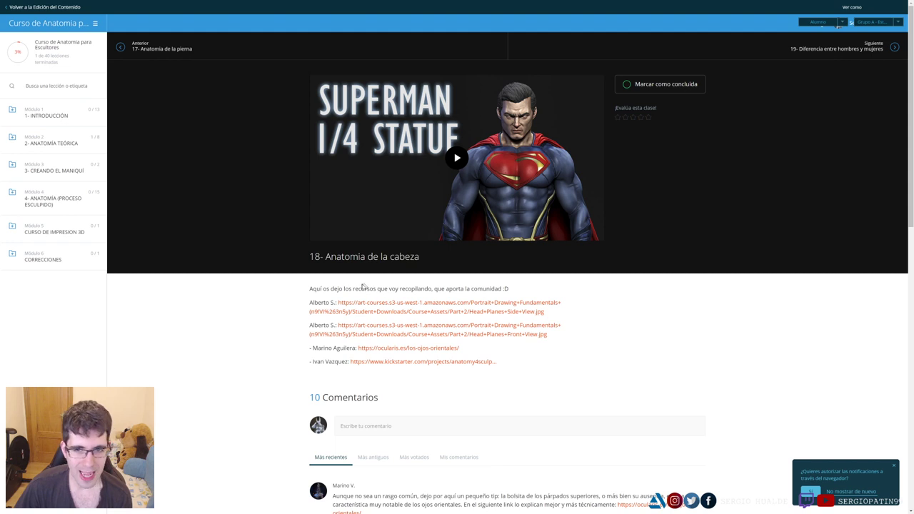
- Expand Módulo 6 CORRECCIONES in the sidebar and open the DÍAS DE CORRECCIÓN lesson
{"action": "left_click_drag", "start_coordinate": [341, 288], "coordinate": [412, 290]}
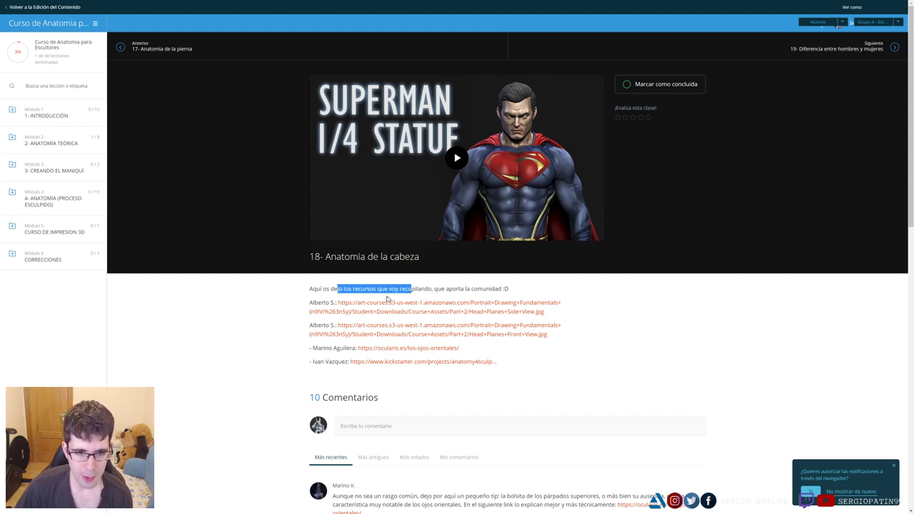
{"action": "left_click", "coordinate": [475, 301]}
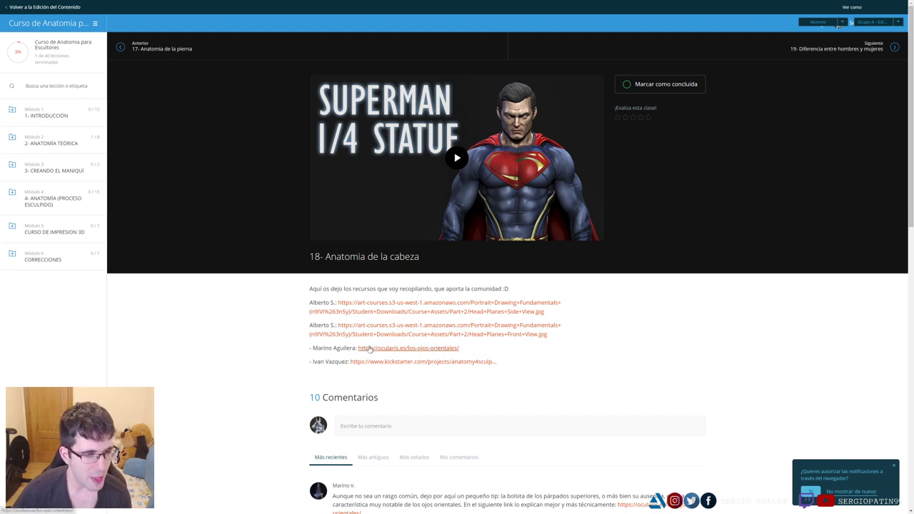
{"action": "left_click", "coordinate": [61, 261]}
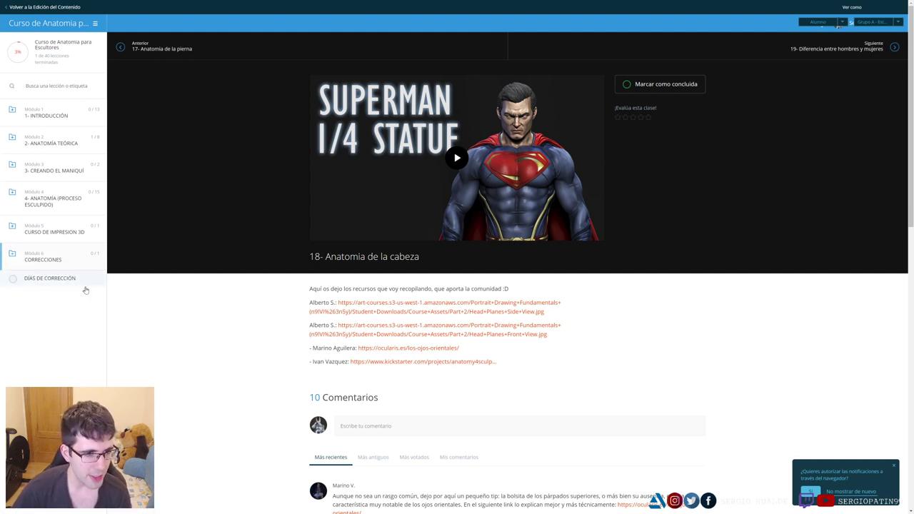
{"action": "left_click", "coordinate": [72, 278]}
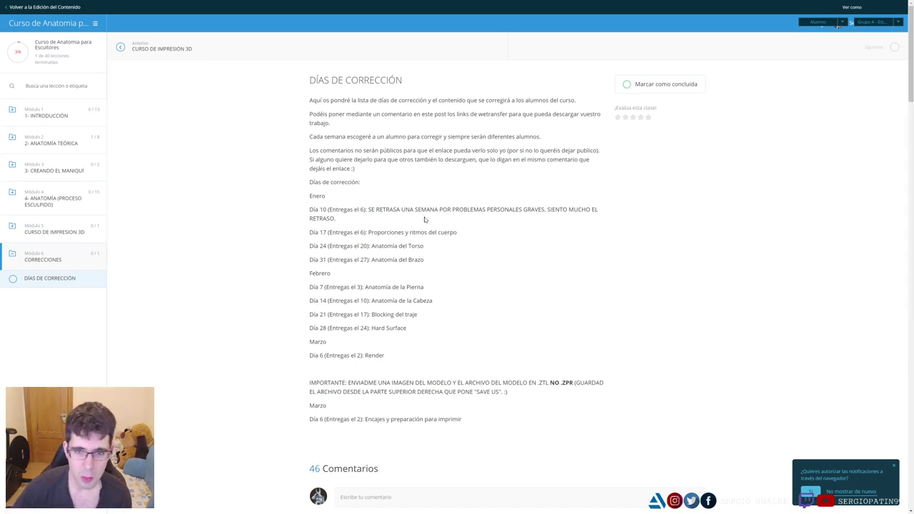
{"action": "mouse_move", "coordinate": [405, 209]}
{"action": "left_mouse_down"}
{"action": "mouse_move", "coordinate": [618, 221]}
{"action": "mouse_move", "coordinate": [582, 210]}
{"action": "left_mouse_up"}
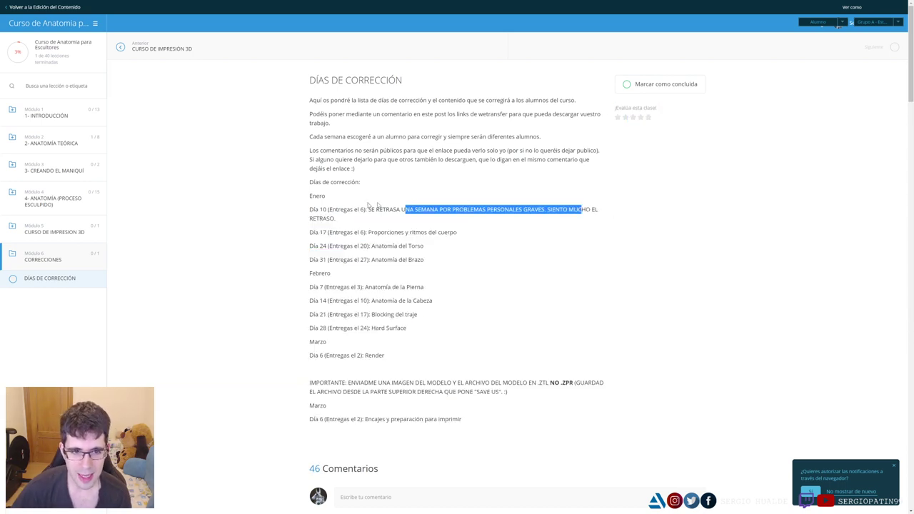
{"action": "left_click", "coordinate": [347, 223]}
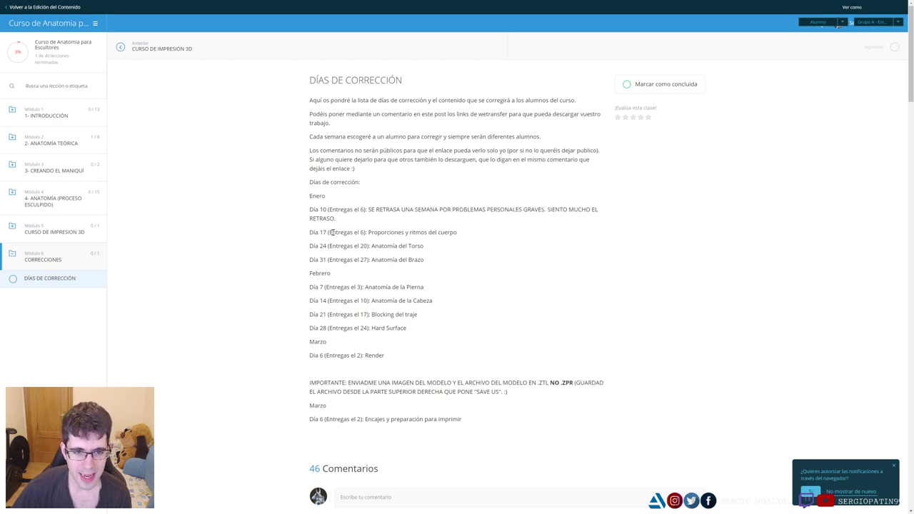
{"action": "mouse_move", "coordinate": [329, 232]}
{"action": "left_mouse_down"}
{"action": "mouse_move", "coordinate": [365, 233]}
{"action": "mouse_move", "coordinate": [325, 233]}
{"action": "left_mouse_up"}
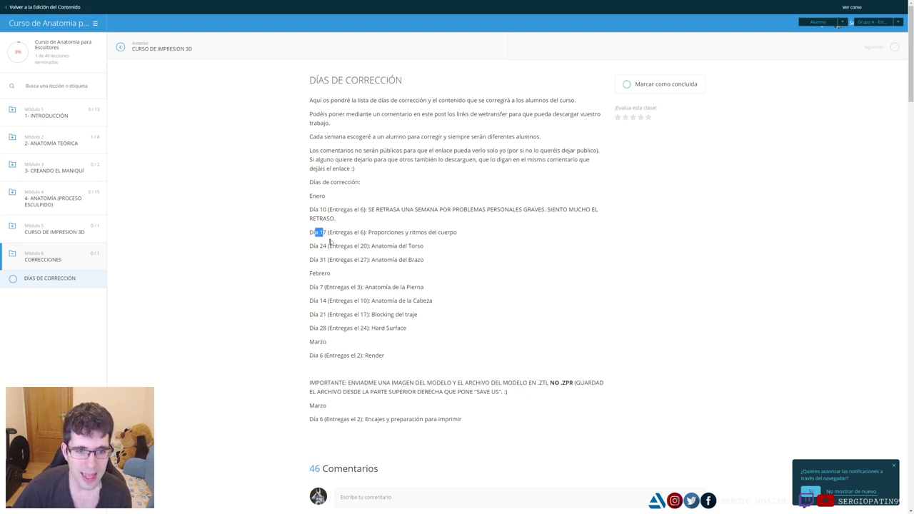
{"action": "left_click_drag", "start_coordinate": [338, 246], "coordinate": [365, 245]}
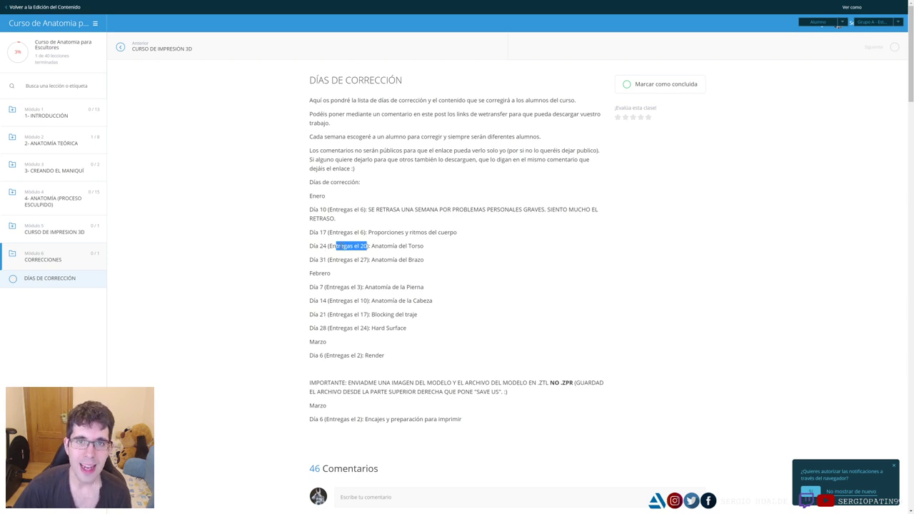
{"action": "left_click_drag", "start_coordinate": [327, 247], "coordinate": [312, 247]}
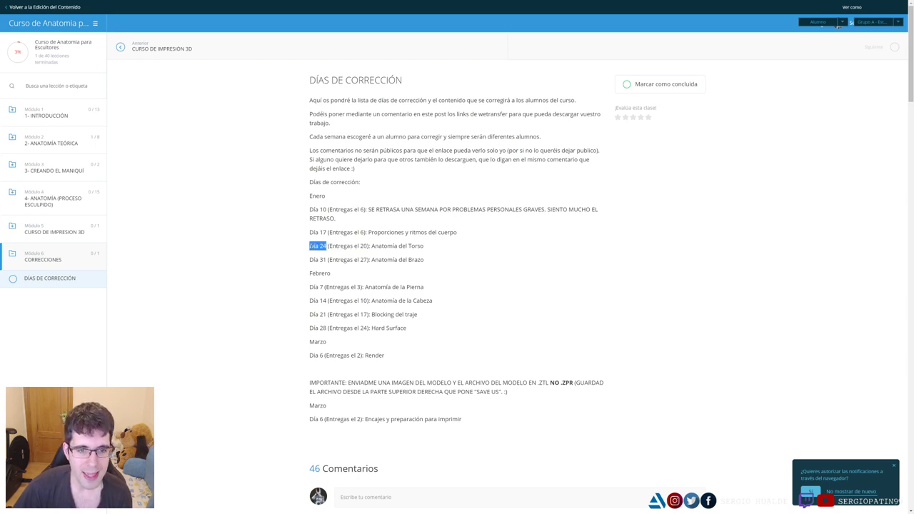
{"action": "left_click", "coordinate": [322, 246]}
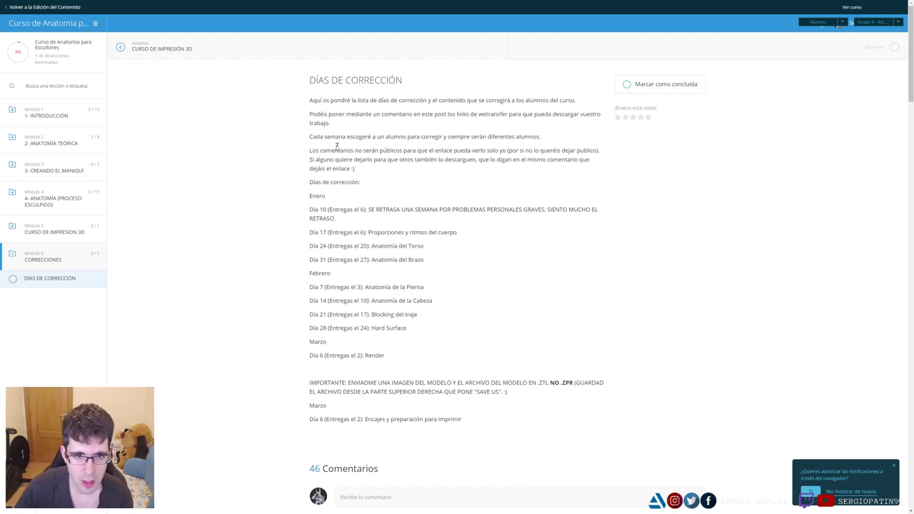
{"action": "left_click_drag", "start_coordinate": [339, 136], "coordinate": [497, 137]}
{"action": "left_click", "coordinate": [498, 137]}
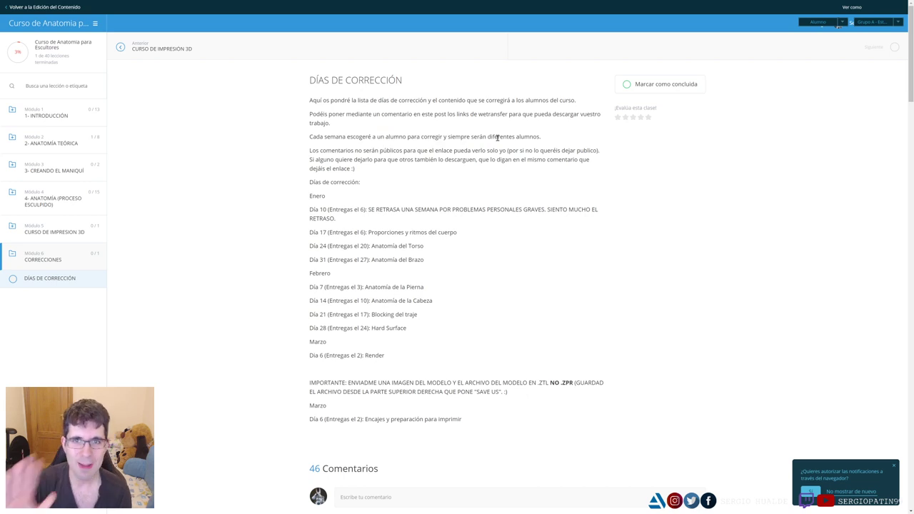
{"action": "scroll", "coordinate": [459, 157], "scroll_direction": "down", "scroll_amount": 1}
{"action": "scroll", "coordinate": [460, 157], "scroll_direction": "down", "scroll_amount": 1}
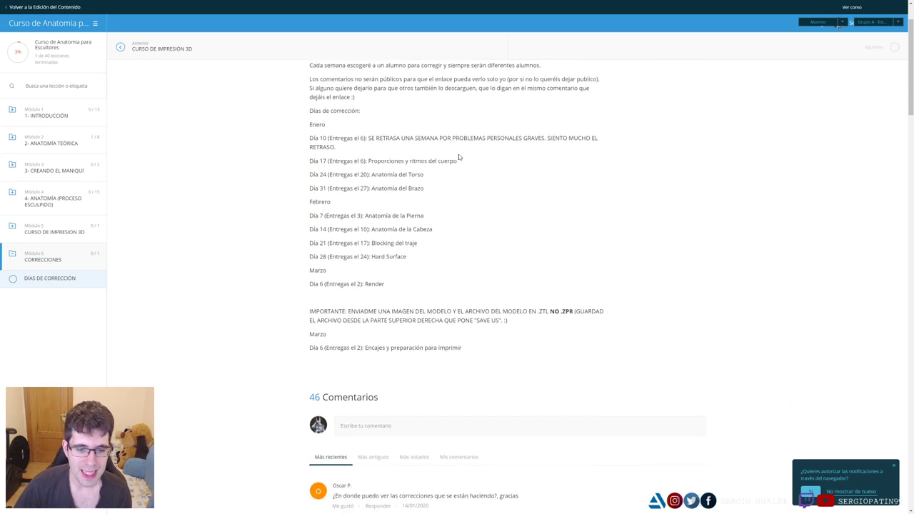
{"action": "scroll", "coordinate": [457, 160], "scroll_direction": "down", "scroll_amount": 3}
{"action": "scroll", "coordinate": [465, 149], "scroll_direction": "down", "scroll_amount": 4}
{"action": "scroll", "coordinate": [471, 167], "scroll_direction": "down", "scroll_amount": 4}
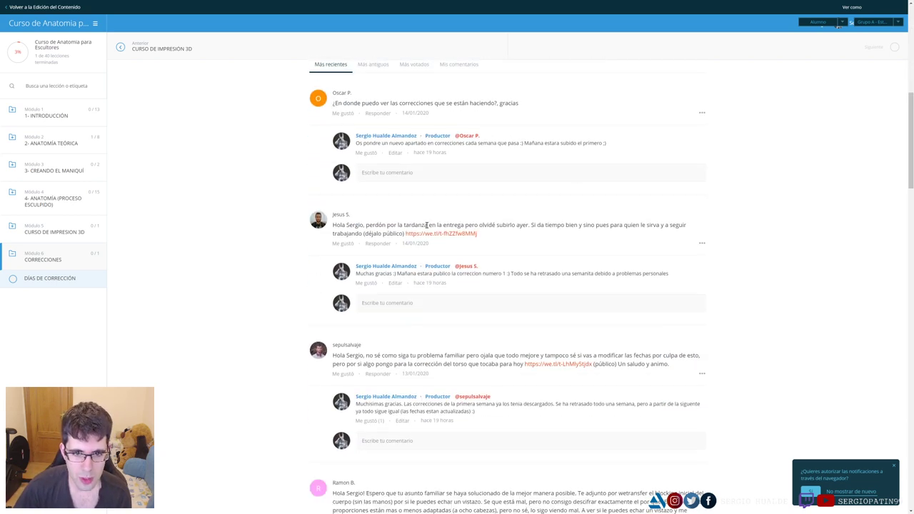
{"action": "left_click_drag", "start_coordinate": [350, 224], "coordinate": [584, 226]}
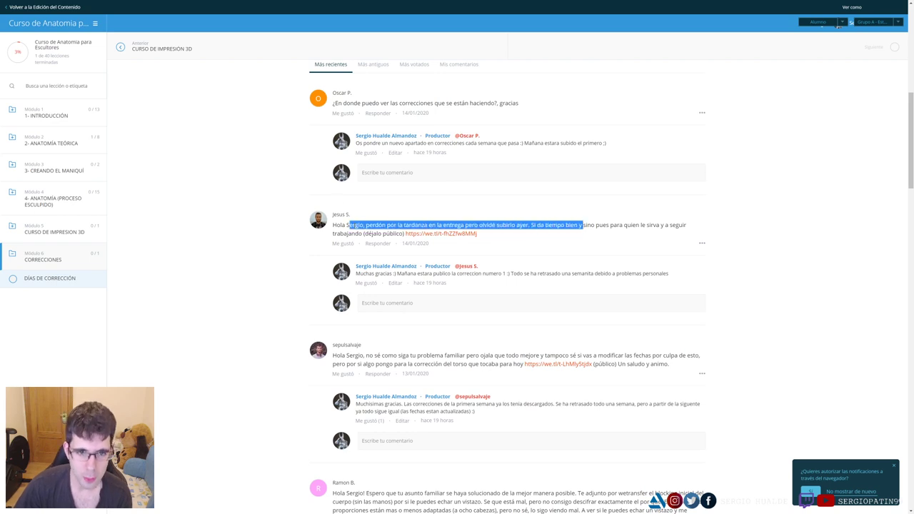
{"action": "left_click", "coordinate": [355, 226]}
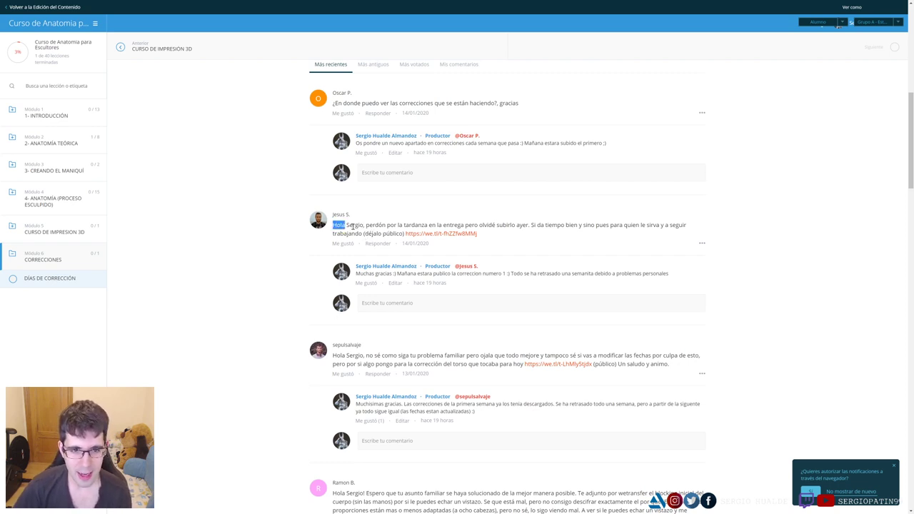
{"action": "triple_click", "coordinate": [340, 226]}
{"action": "left_click_drag", "start_coordinate": [362, 233], "coordinate": [404, 234]}
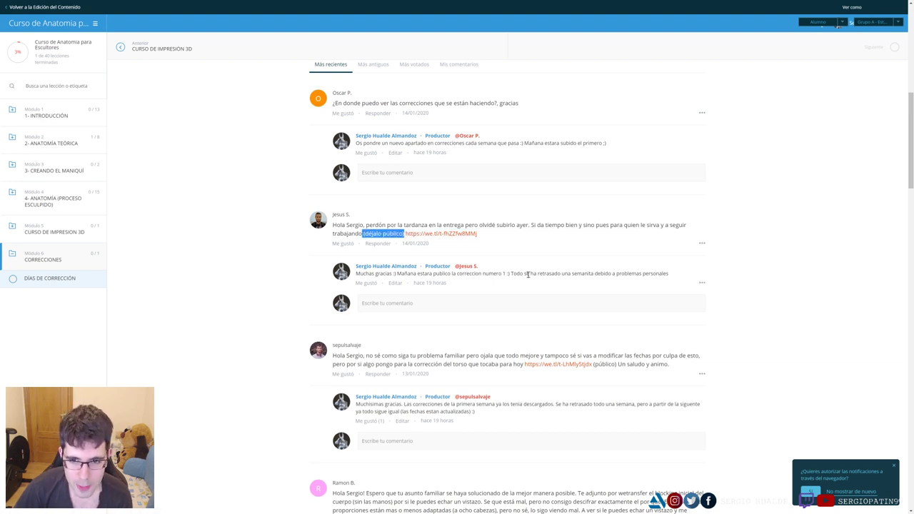
{"action": "left_click_drag", "start_coordinate": [529, 273], "coordinate": [472, 274]}
{"action": "left_click_drag", "start_coordinate": [558, 226], "coordinate": [455, 227]}
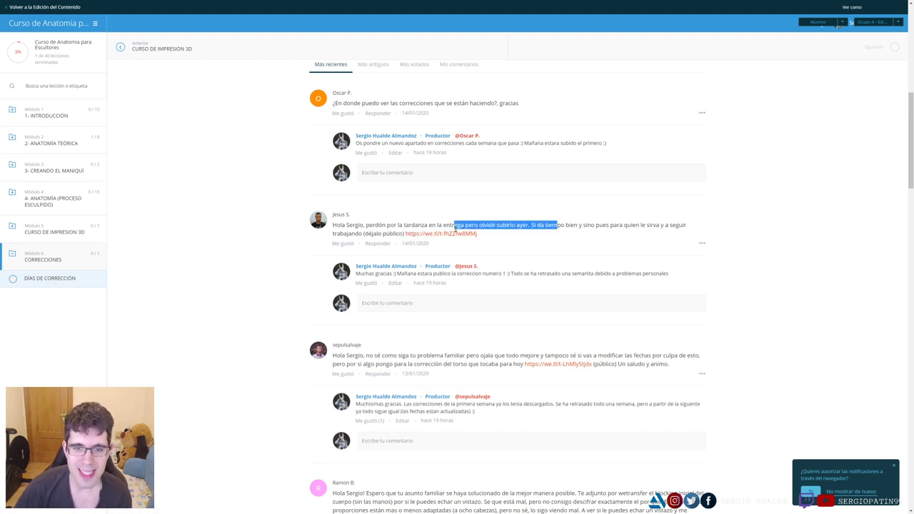
{"action": "left_click", "coordinate": [516, 230]}
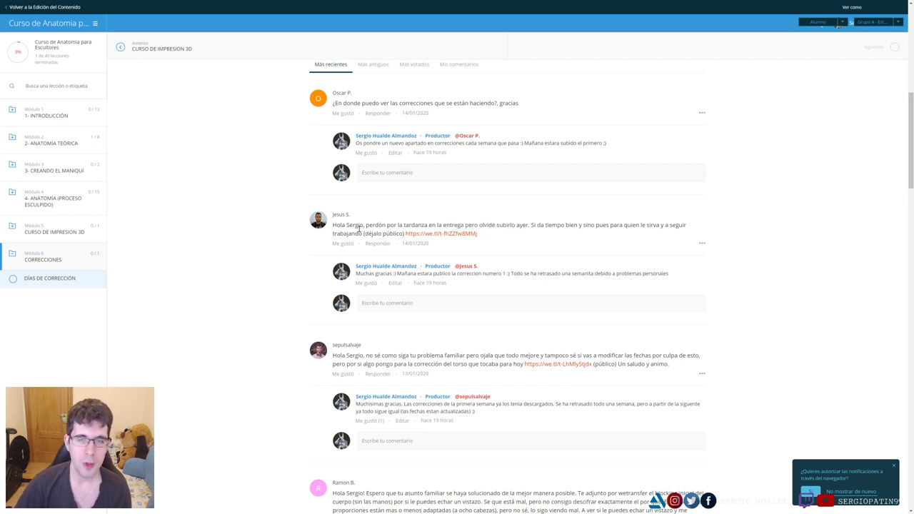
{"action": "scroll", "coordinate": [393, 222], "scroll_direction": "down", "scroll_amount": 1}
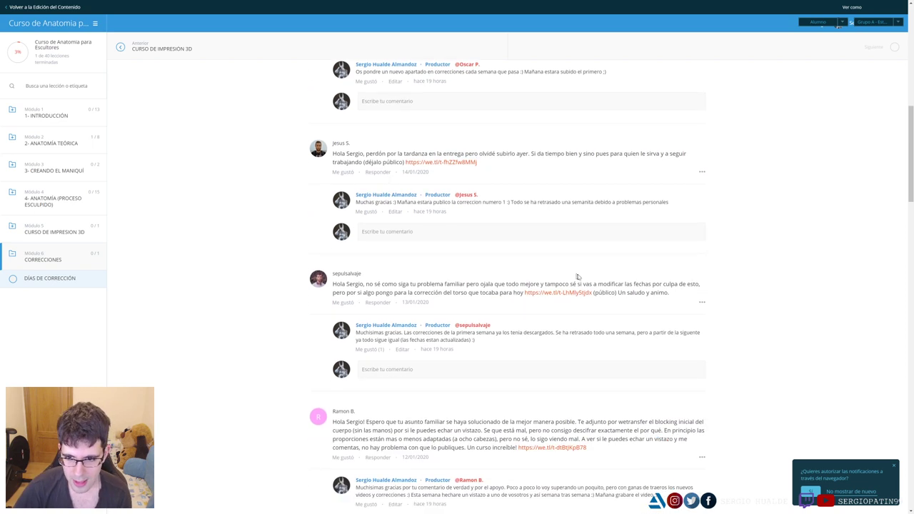
{"action": "left_click_drag", "start_coordinate": [619, 293], "coordinate": [594, 293]}
{"action": "scroll", "coordinate": [421, 355], "scroll_direction": "down", "scroll_amount": 1}
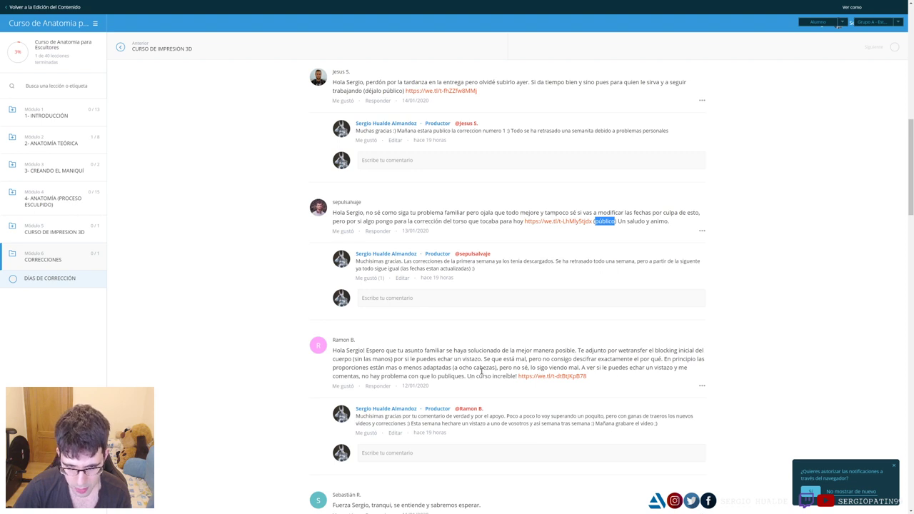
{"action": "left_click_drag", "start_coordinate": [381, 376], "coordinate": [457, 377]}
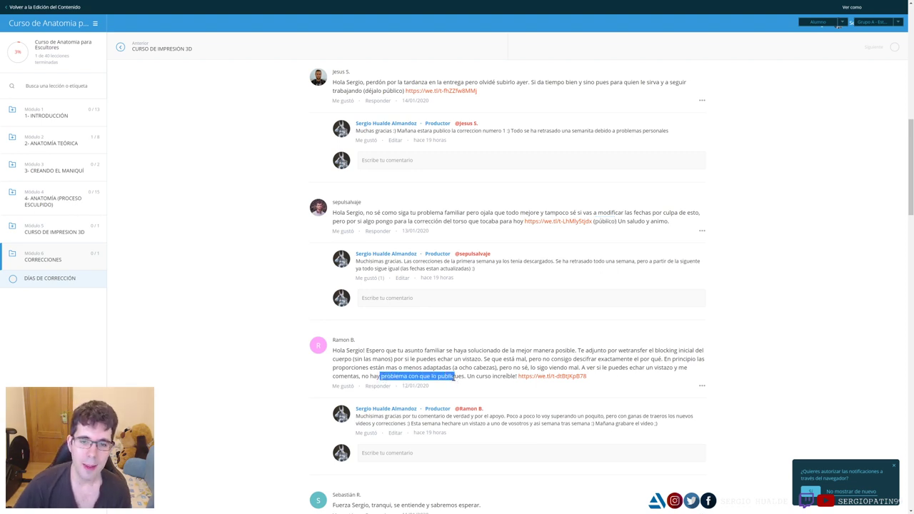
{"action": "left_click", "coordinate": [457, 377]}
{"action": "scroll", "coordinate": [460, 367], "scroll_direction": "up", "scroll_amount": 2}
{"action": "scroll", "coordinate": [460, 366], "scroll_direction": "up", "scroll_amount": 10}
{"action": "scroll", "coordinate": [435, 378], "scroll_direction": "up", "scroll_amount": 5}
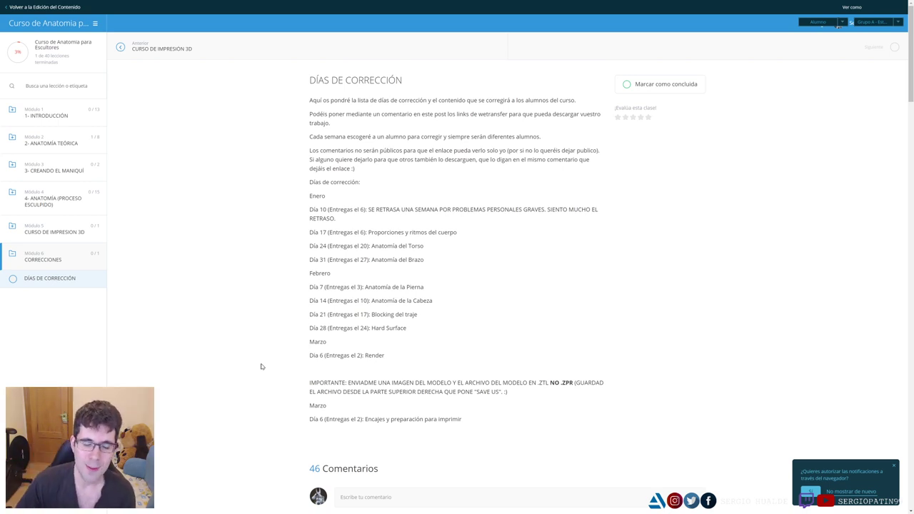
{"action": "left_click_drag", "start_coordinate": [367, 245], "coordinate": [329, 246]}
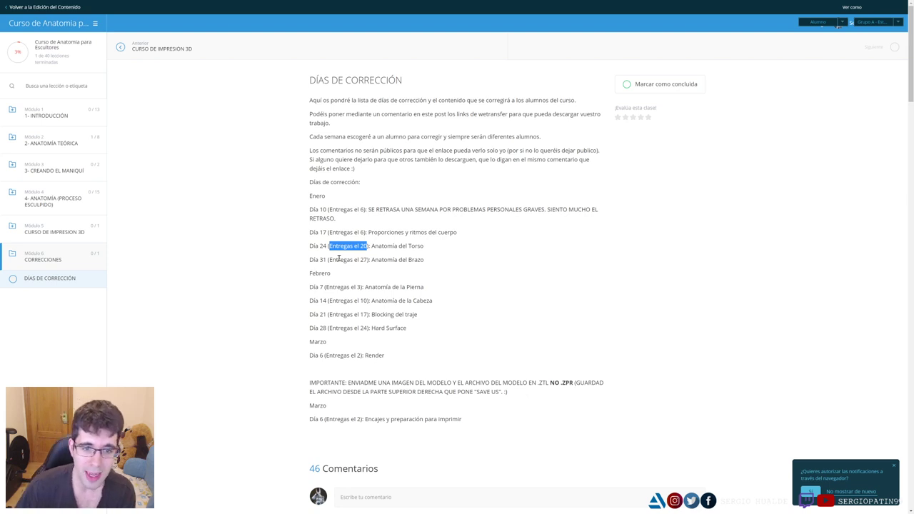
{"action": "left_click", "coordinate": [364, 248]}
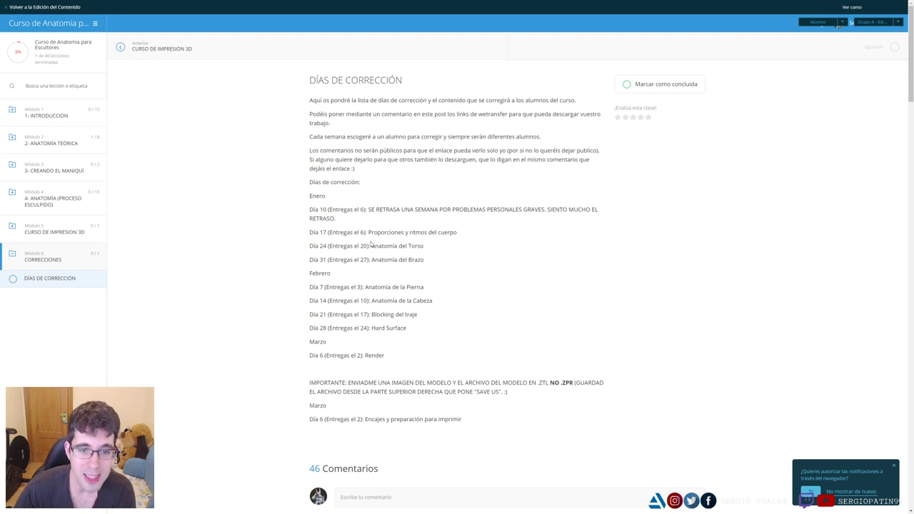
{"action": "mouse_move", "coordinate": [365, 247]}
{"action": "left_mouse_down"}
{"action": "mouse_move", "coordinate": [336, 256]}
{"action": "mouse_move", "coordinate": [352, 315]}
{"action": "left_mouse_up"}
{"action": "left_click", "coordinate": [405, 209]}
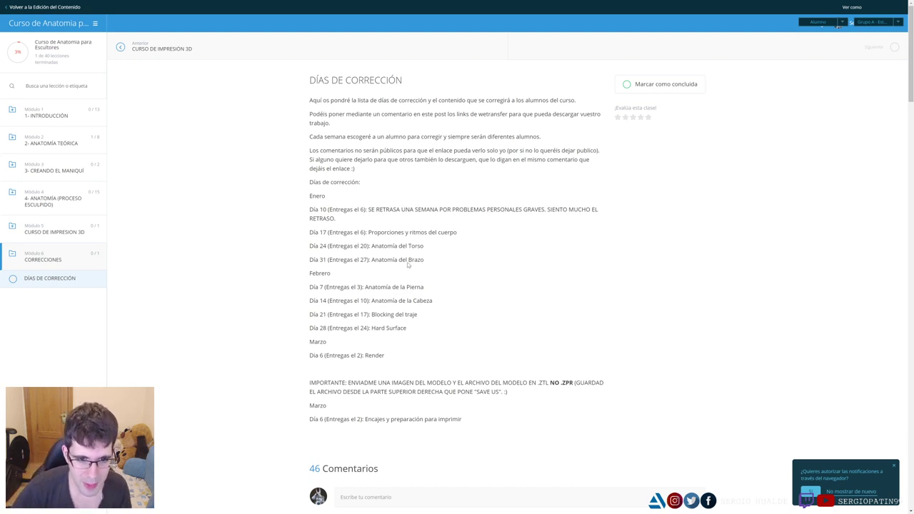
{"action": "mouse_move", "coordinate": [309, 286]}
{"action": "left_mouse_down"}
{"action": "mouse_move", "coordinate": [439, 337]}
{"action": "mouse_move", "coordinate": [340, 315]}
{"action": "left_mouse_up"}
{"action": "left_click", "coordinate": [405, 307]}
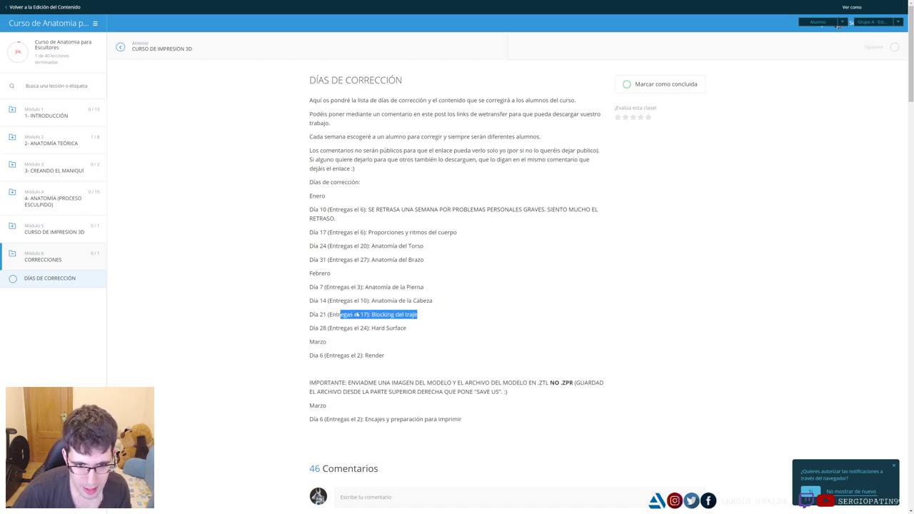
{"action": "left_click", "coordinate": [399, 272]}
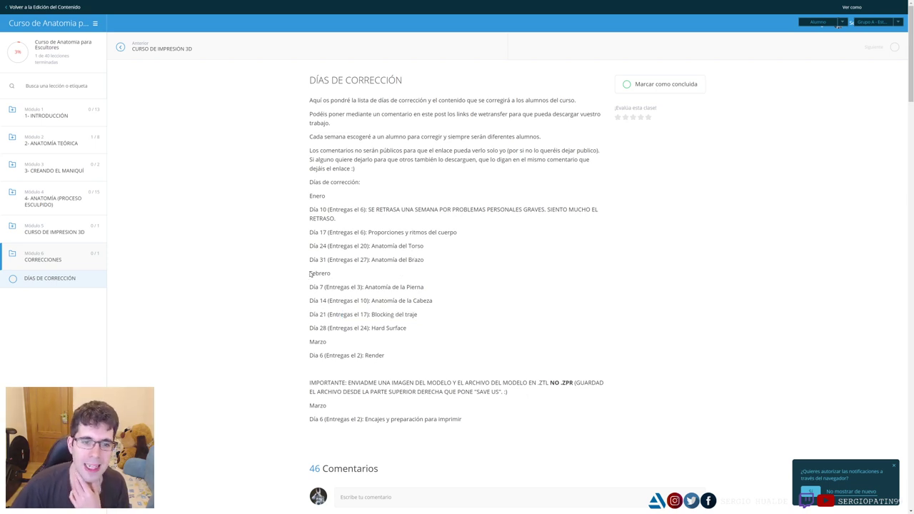
{"action": "mouse_move", "coordinate": [310, 274]}
{"action": "left_mouse_down"}
{"action": "mouse_move", "coordinate": [415, 300]}
{"action": "mouse_move", "coordinate": [419, 328]}
{"action": "left_mouse_up"}
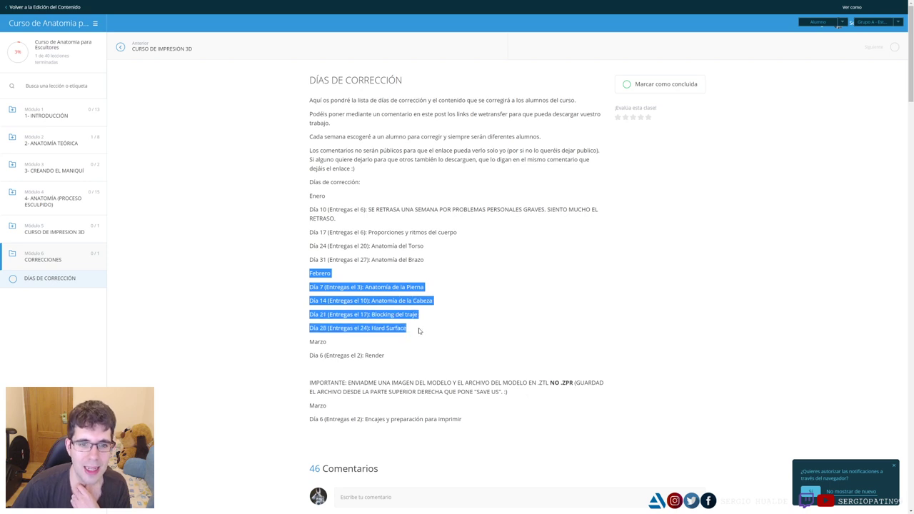
{"action": "left_click", "coordinate": [413, 334]}
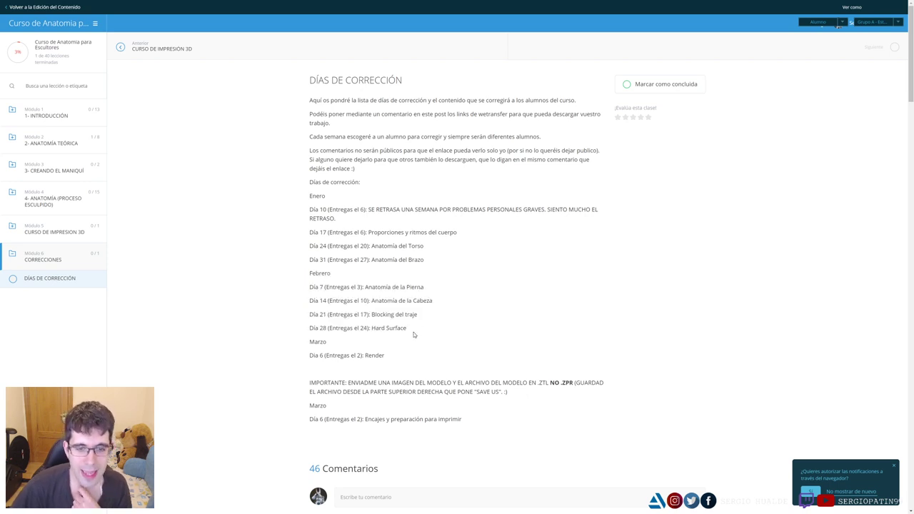